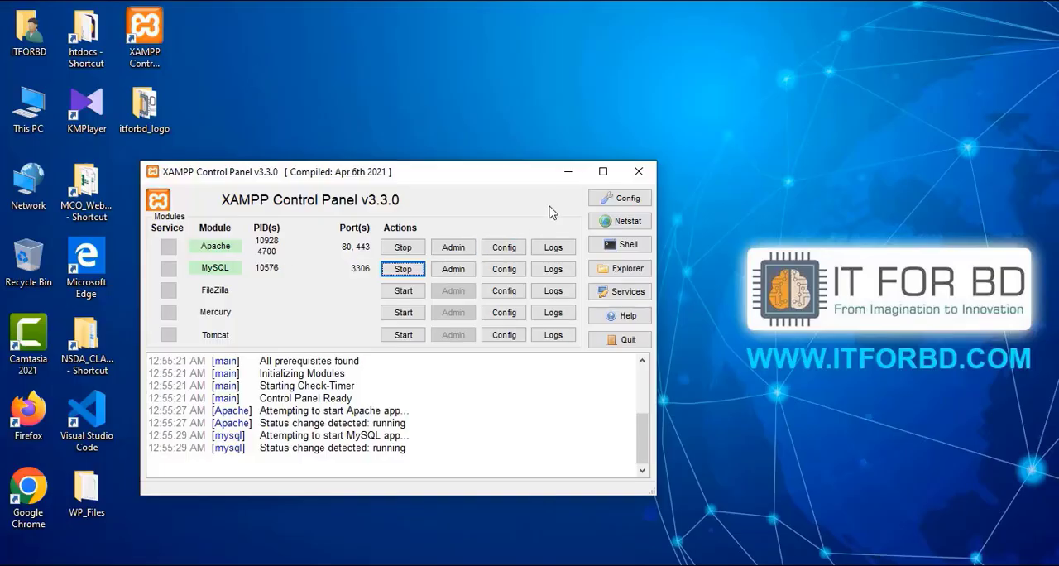
Step: Minimize the XAMPP control panel, launch Google Chrome and open phpMyAdmin from the localhost dashboard
left_click(568, 173)
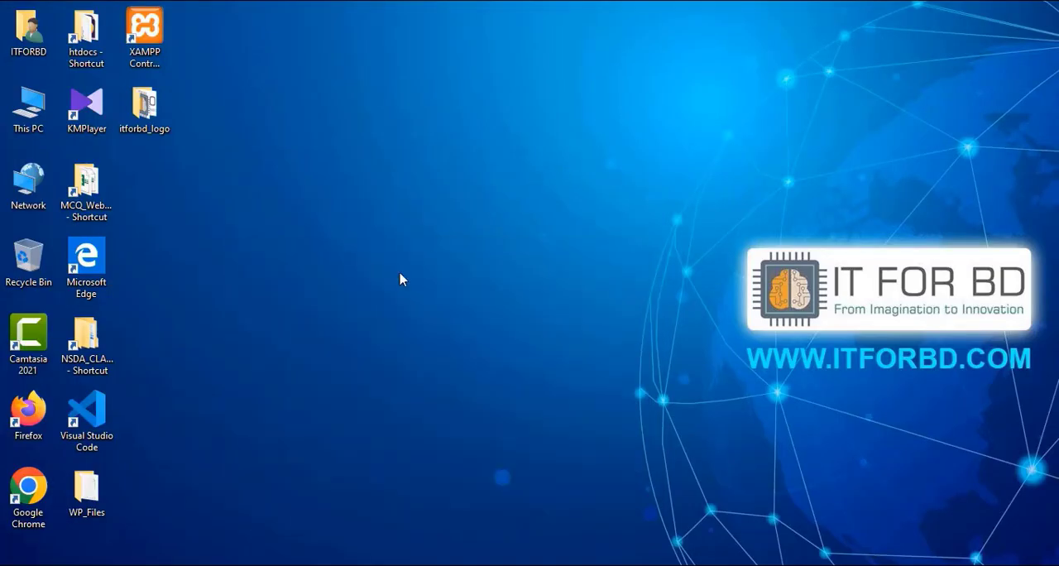
double_click(28, 490)
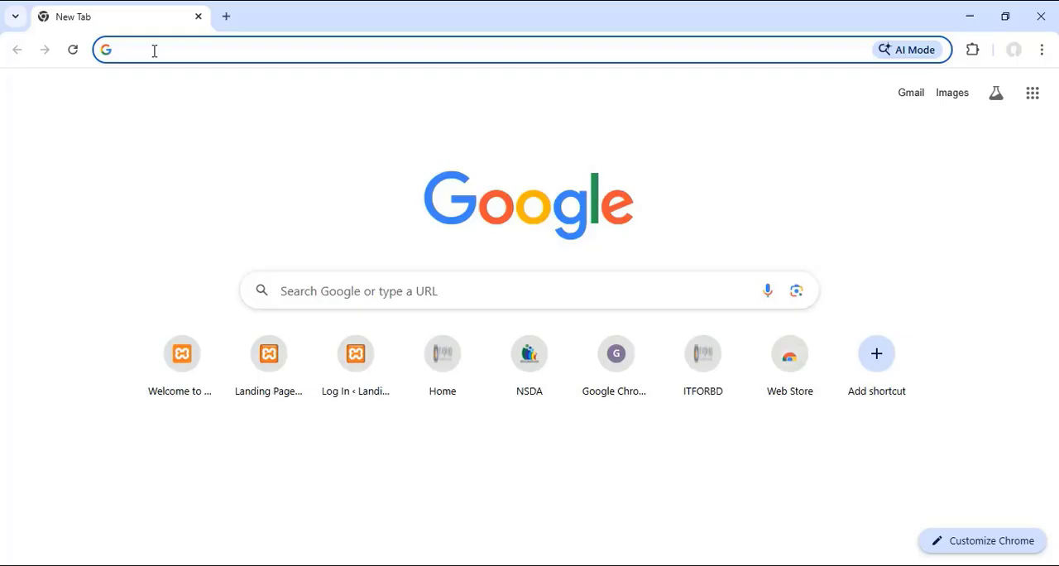
type("l")
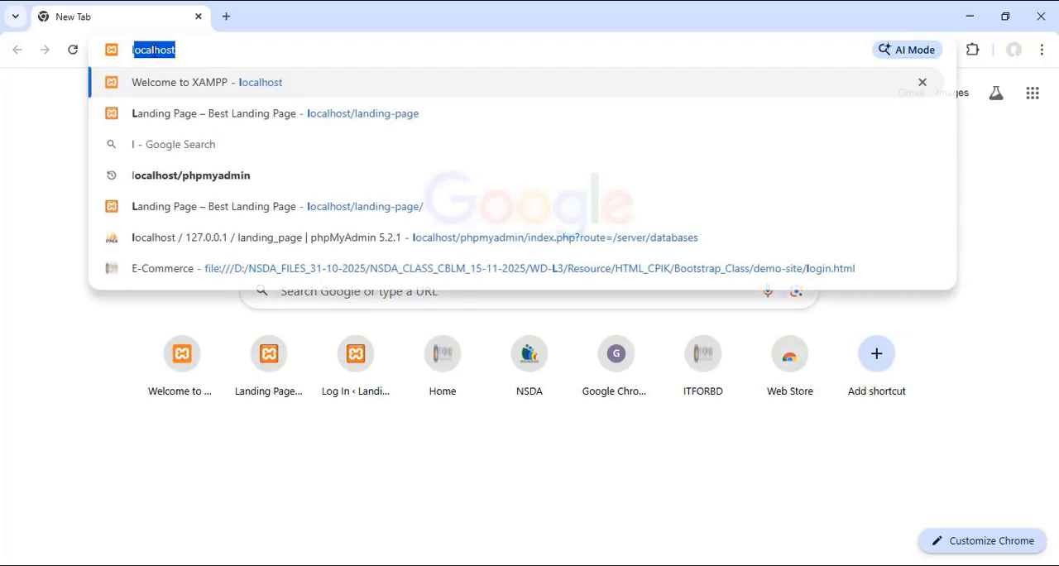
type("ocalhost")
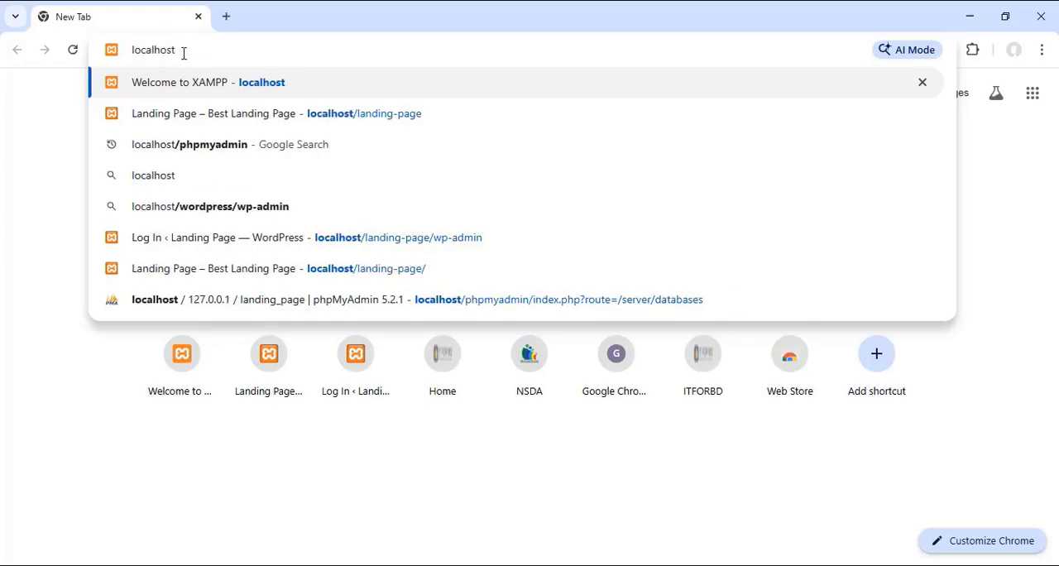
key("Return")
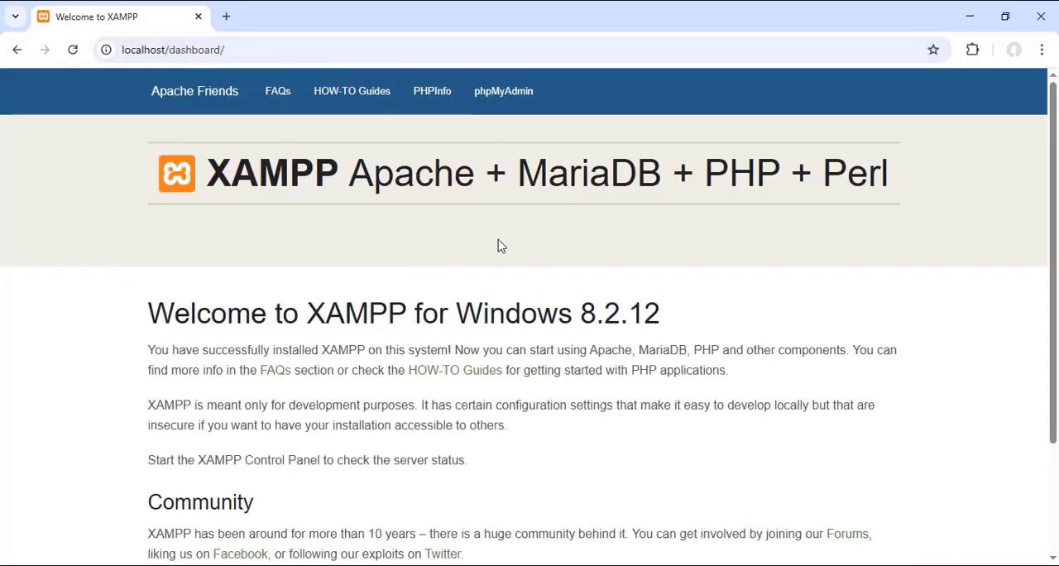
left_click(500, 91)
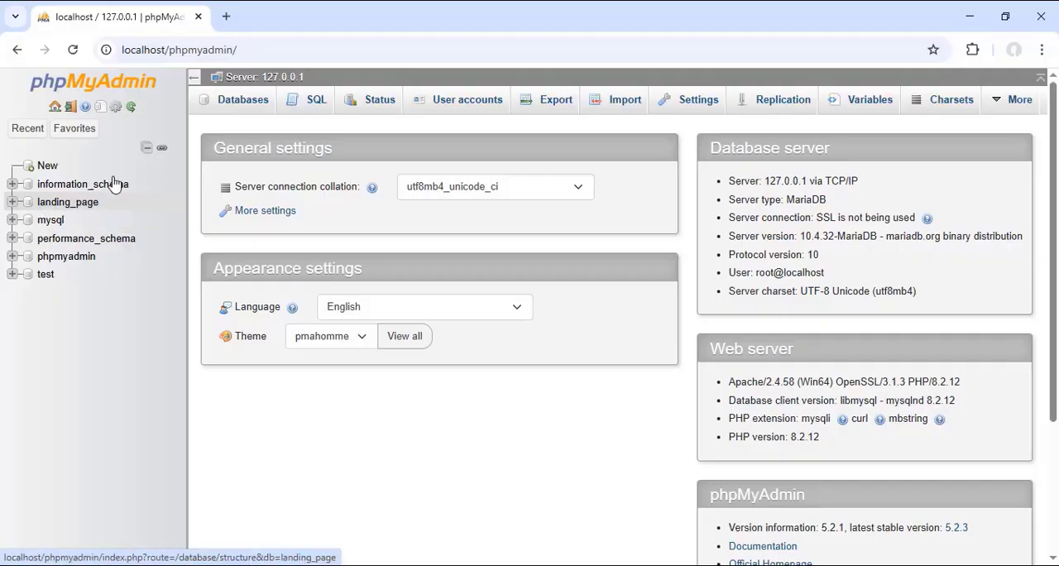
Step: Load localhost/landing-page in a new browser tab
left_click(226, 16)
type("localhost")
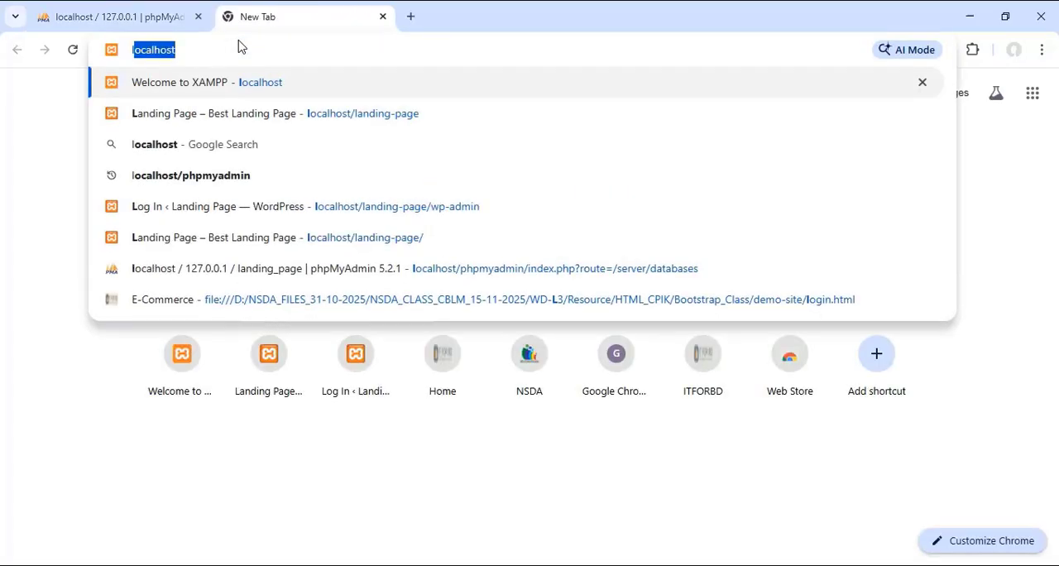
type("/")
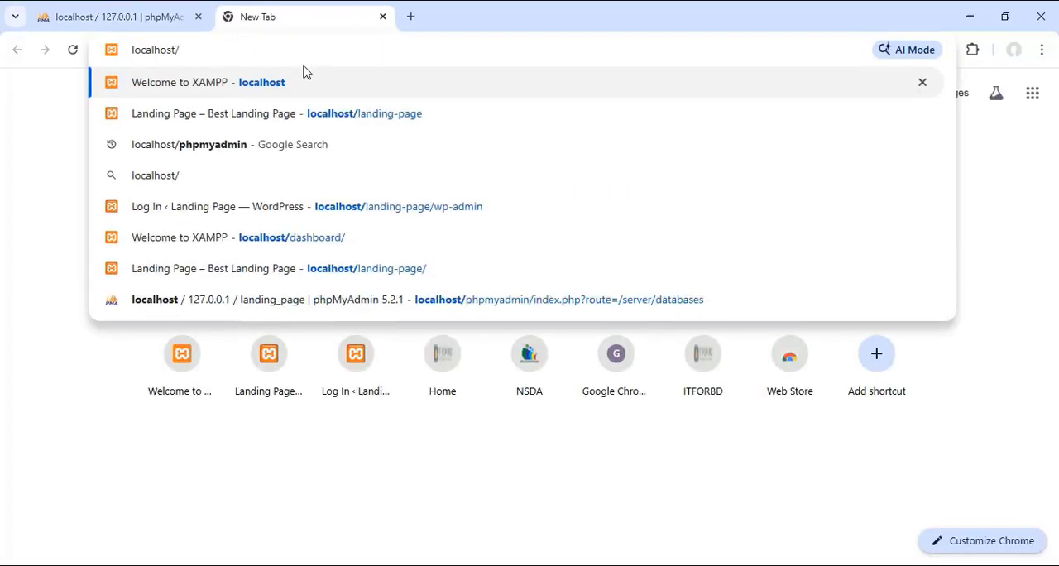
left_click(394, 117)
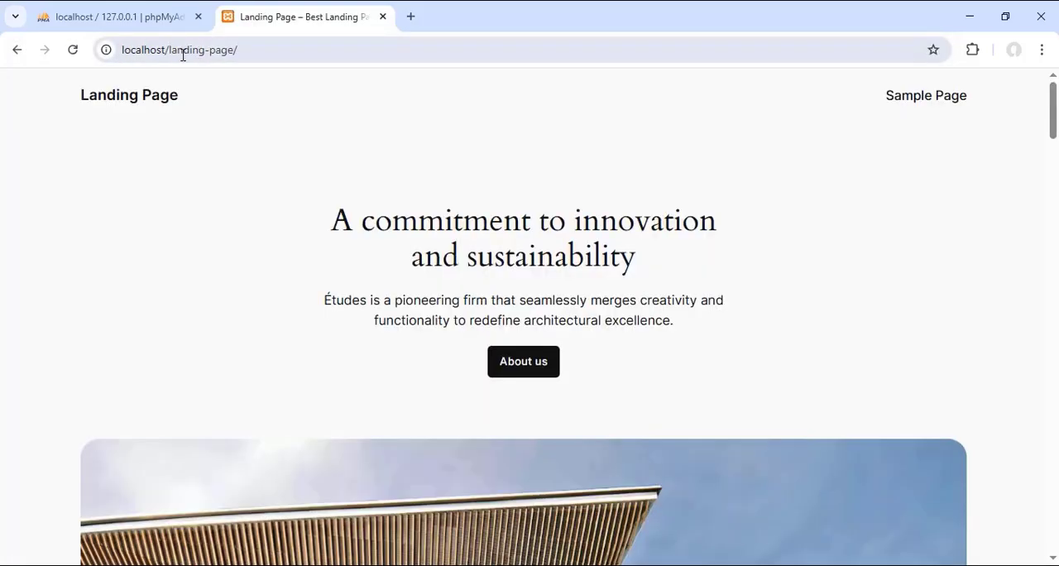
Step: Inspect the landing-page folder in C:\xampp\htdocs in File Explorer, then return to htdocs and shrink the window
left_click(969, 17)
double_click(32, 110)
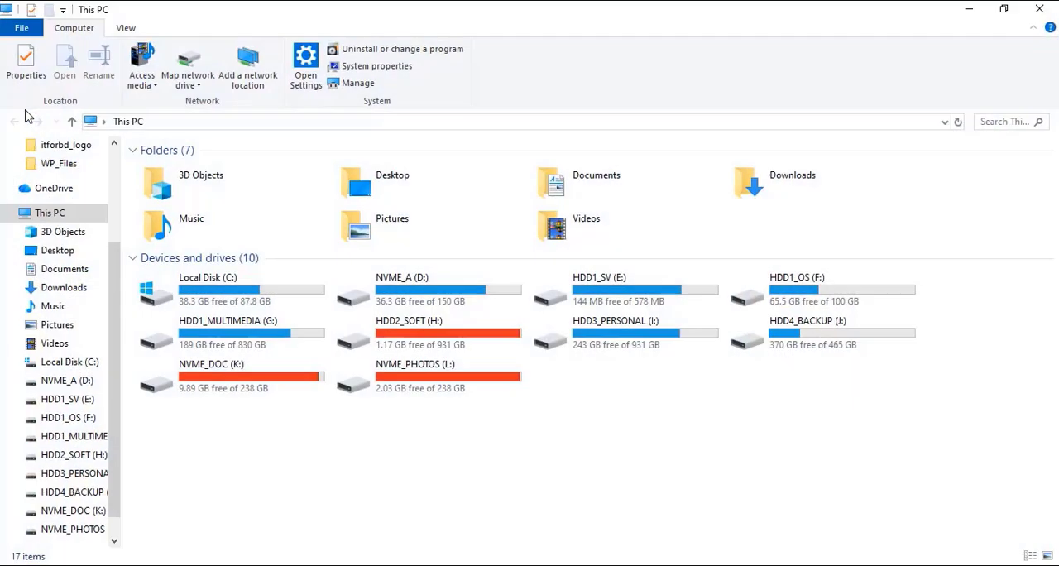
double_click(230, 284)
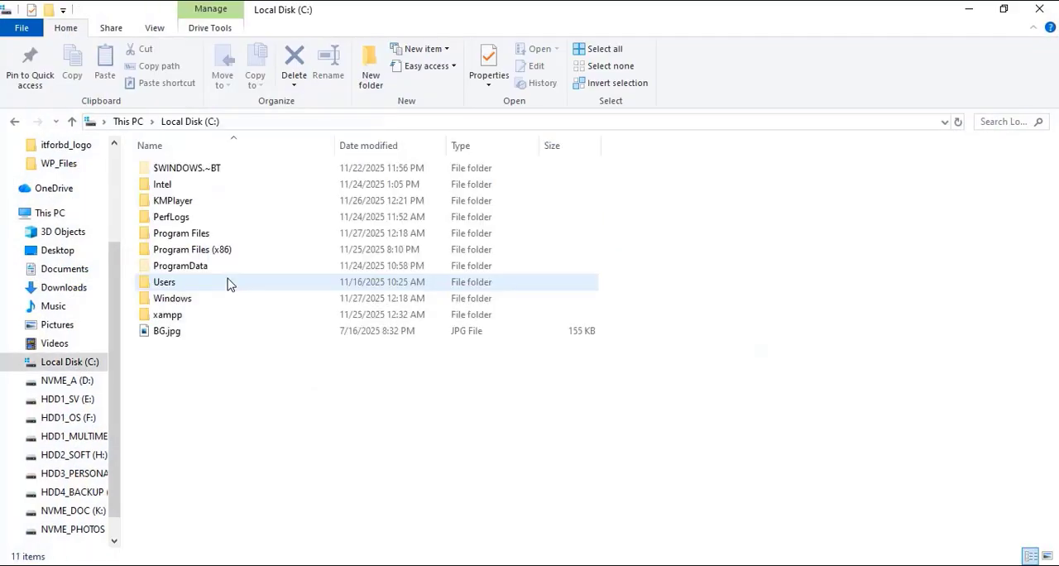
double_click(170, 316)
double_click(168, 249)
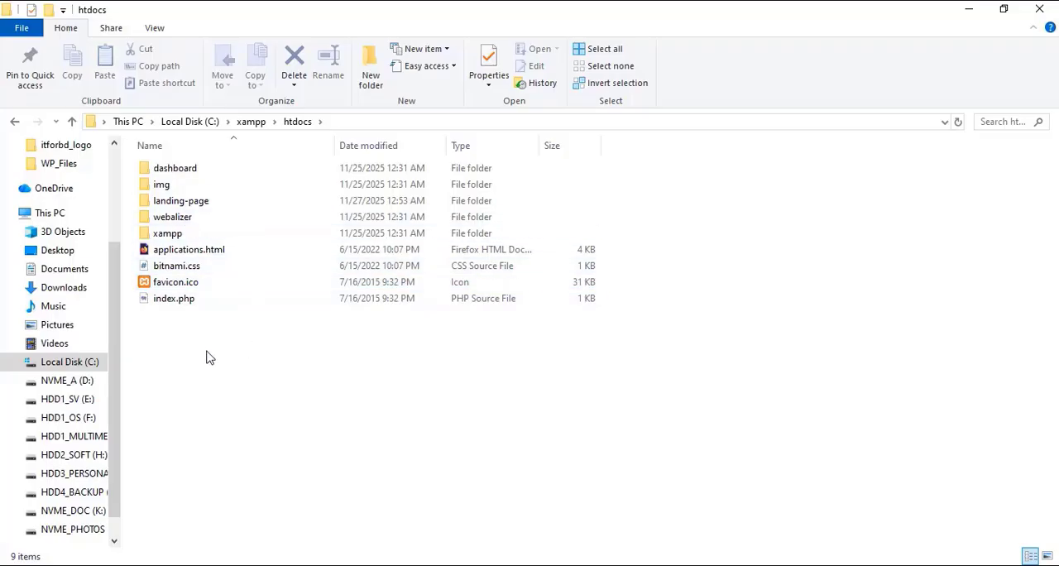
double_click(188, 203)
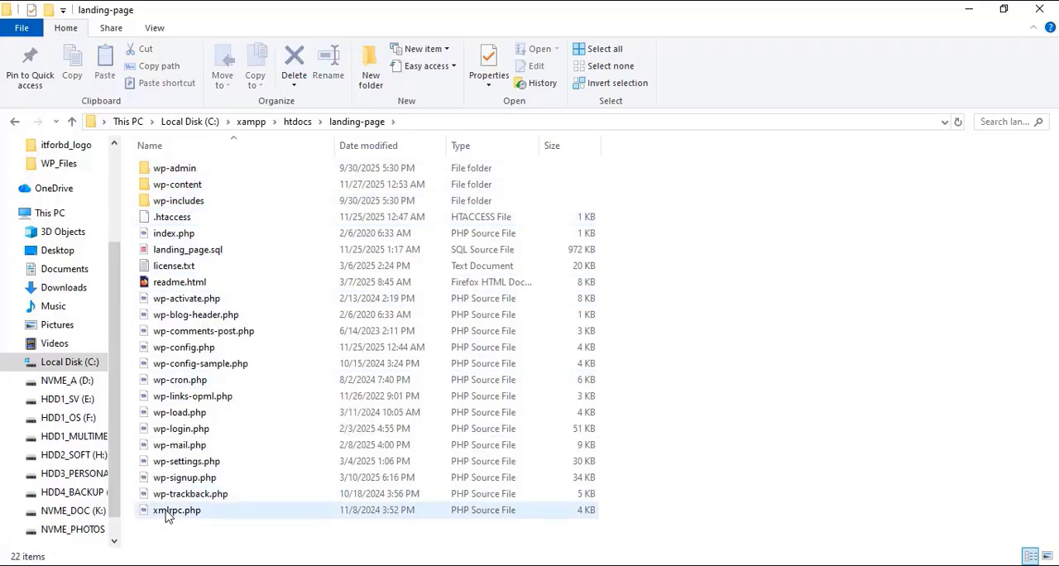
left_click(72, 121)
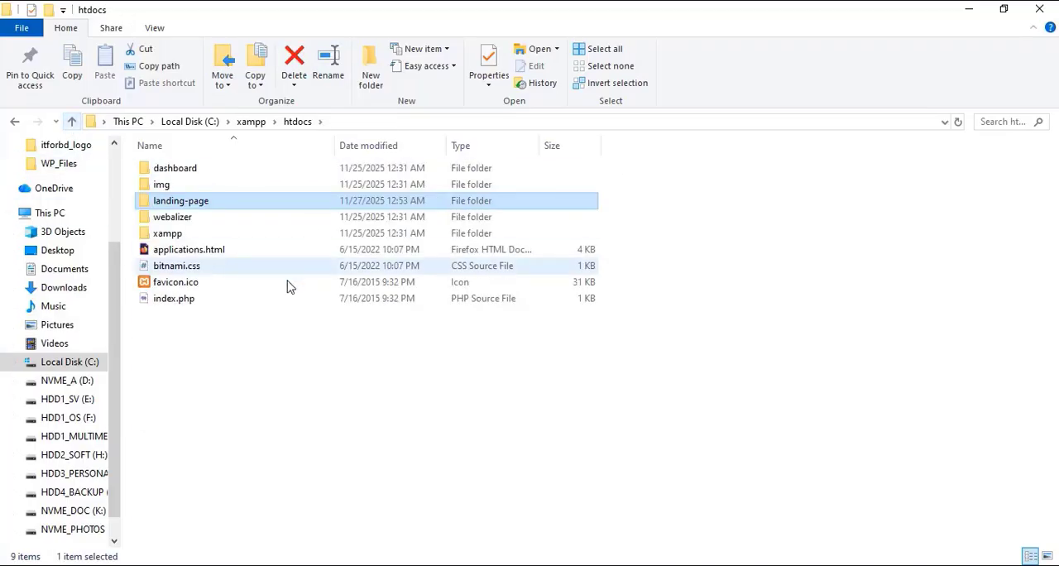
double_click(491, 9)
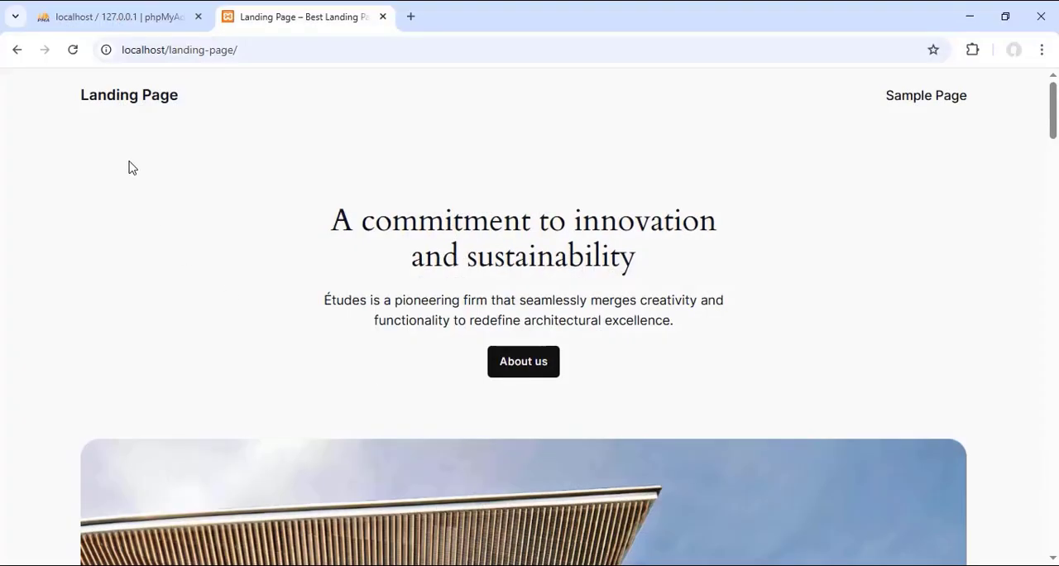
Step: Back in phpMyAdmin, expand the landing_page database and browse its lp_users and lp_options tables
left_click(87, 18)
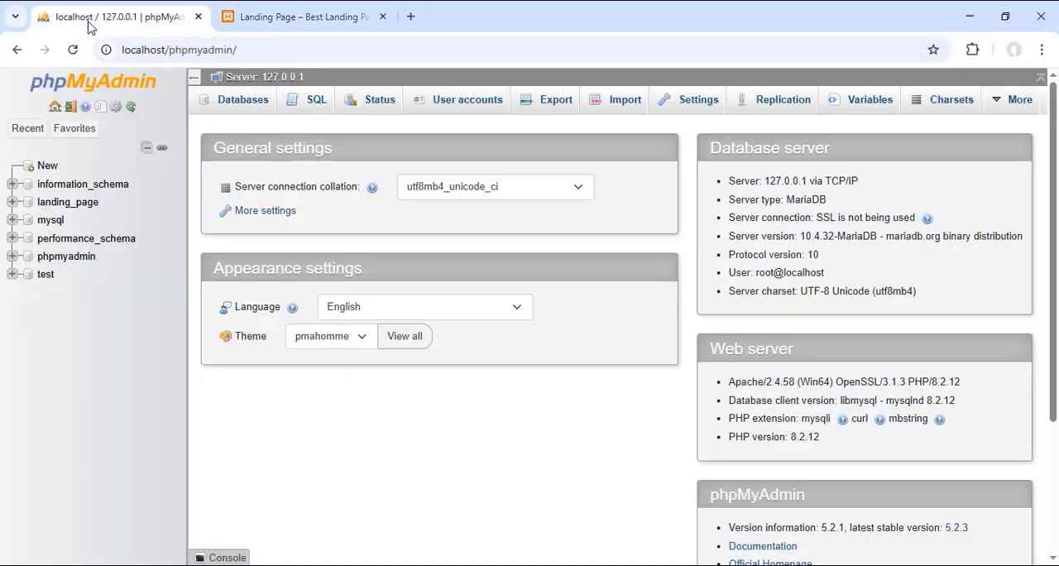
left_click(12, 203)
left_click(89, 210)
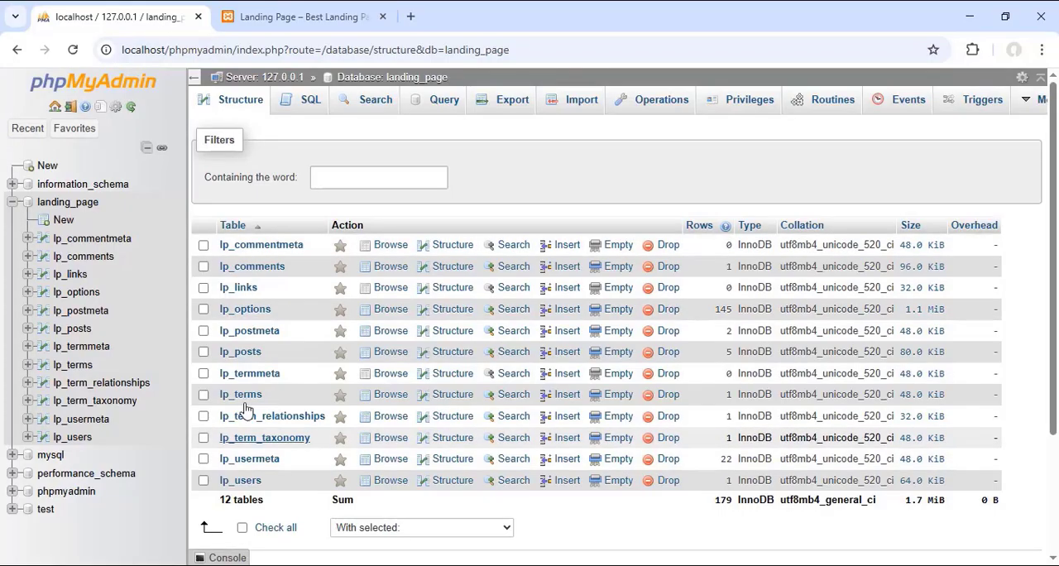
left_click(241, 482)
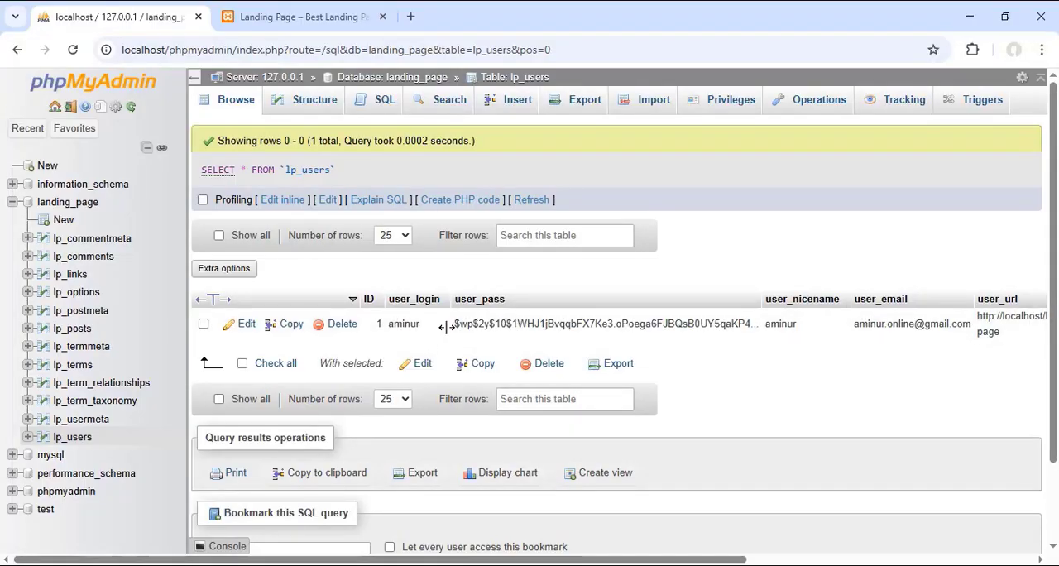
left_click(79, 296)
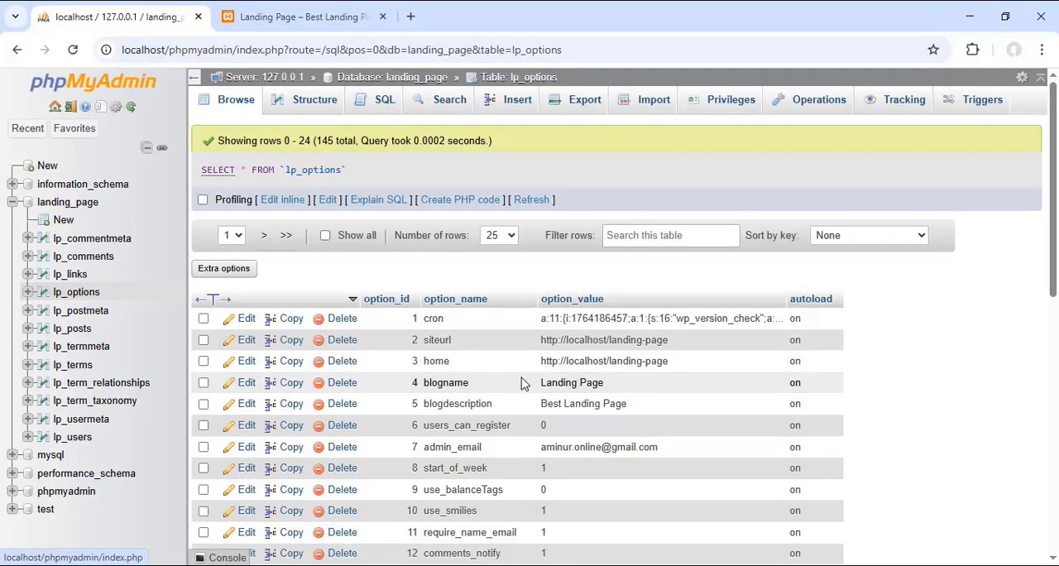
Step: Compare the blogname value in lp_options with the site title shown on the landing page
left_click_drag(623, 390, 543, 386)
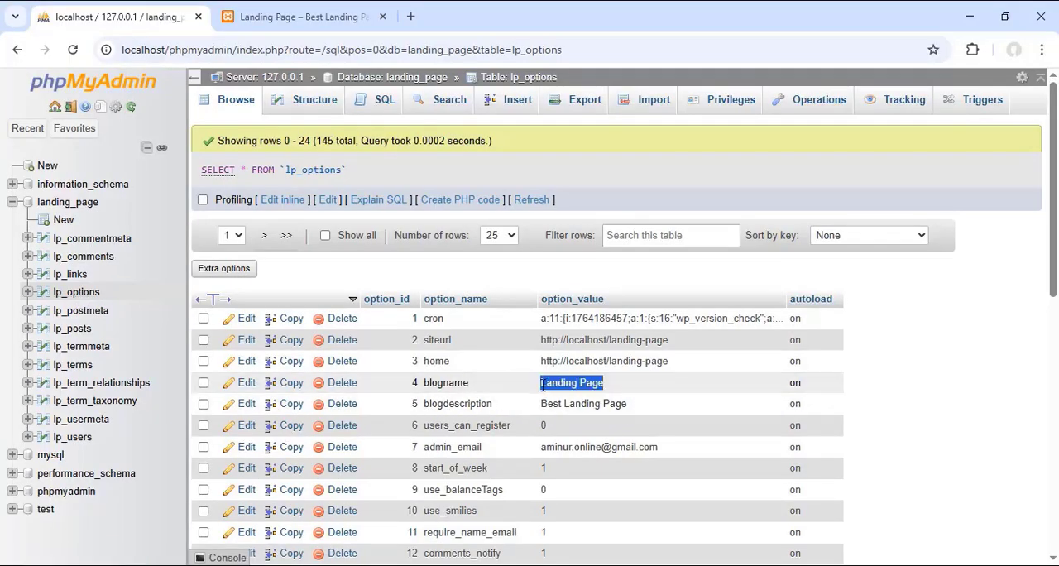
left_click(309, 16)
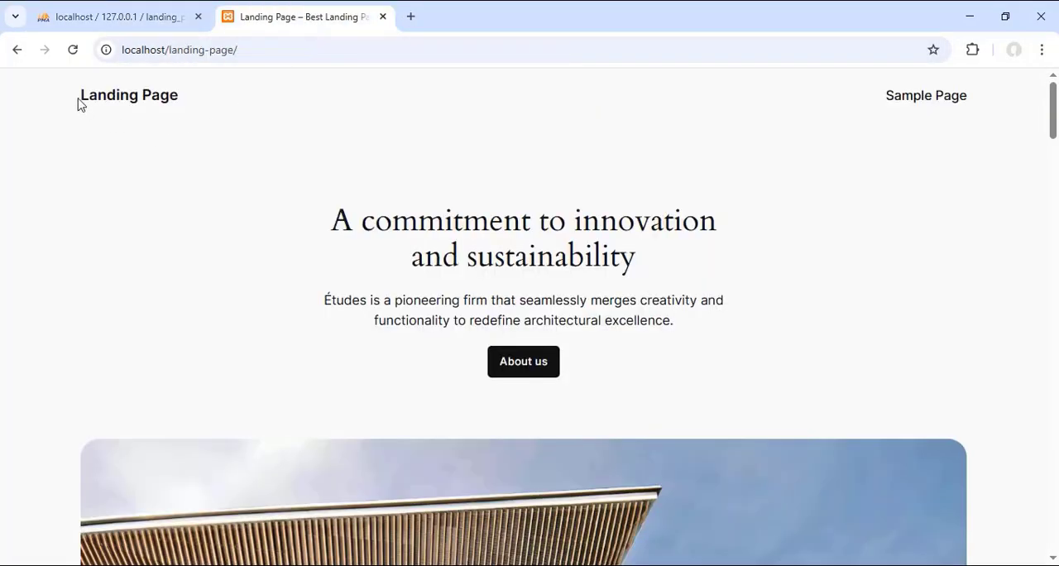
left_click_drag(79, 103, 182, 104)
left_click(120, 16)
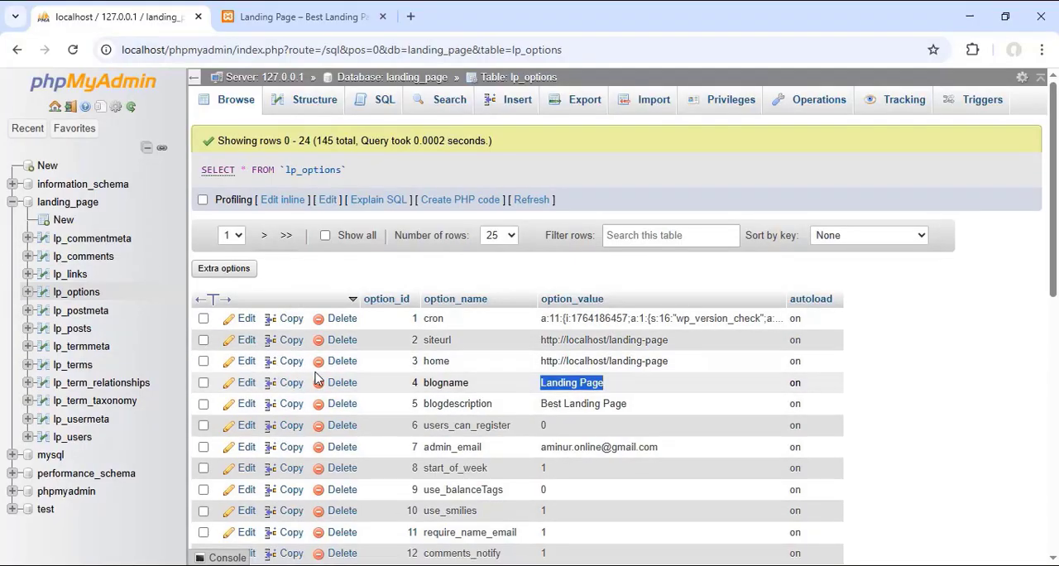
Step: Review the landing-page folder in htdocs, the lp_options table and the rendered site alternately
left_click(285, 15)
key("alt+Tab")
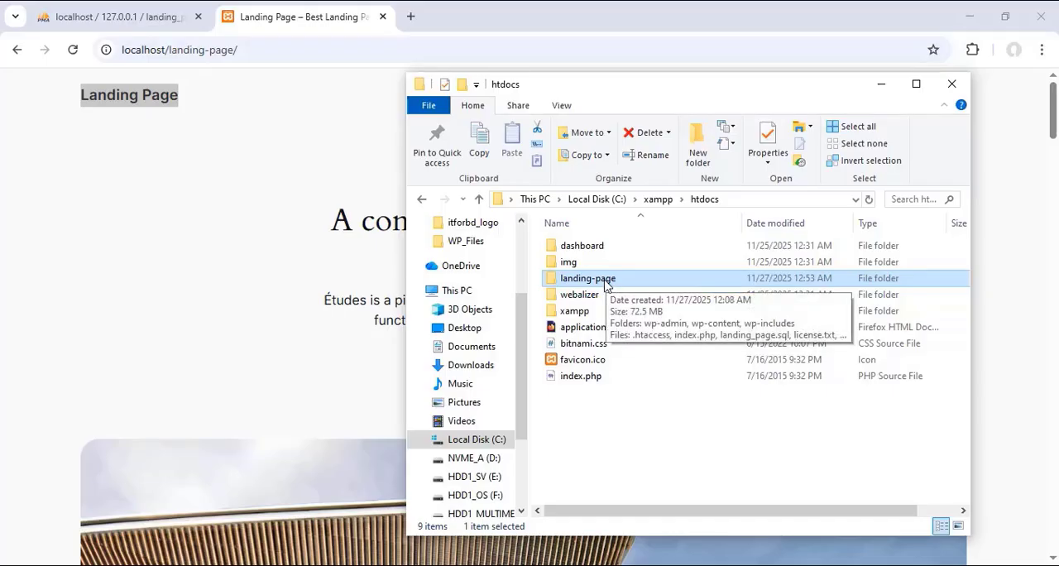
left_click(154, 25)
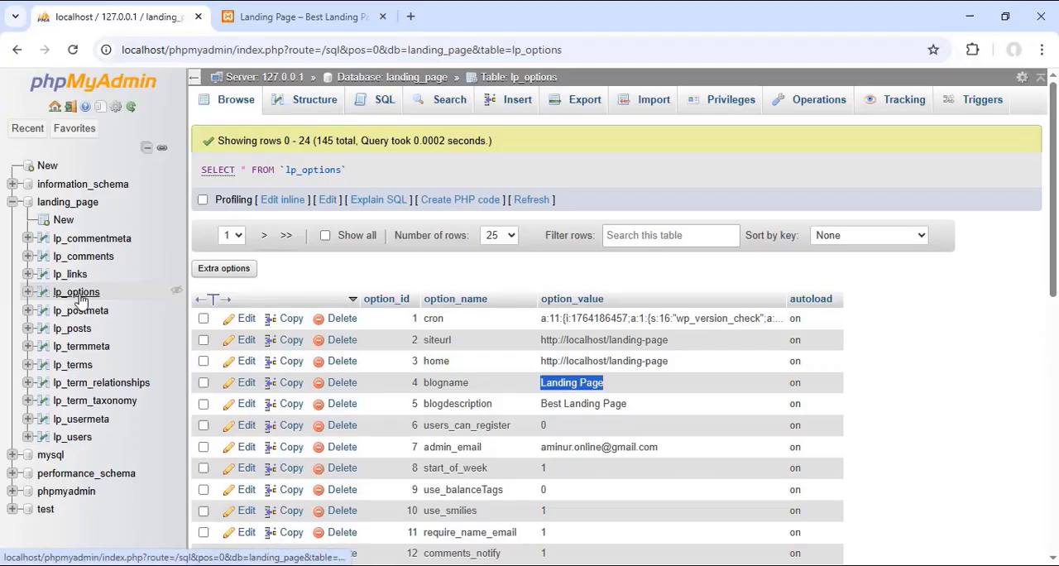
left_click(310, 17)
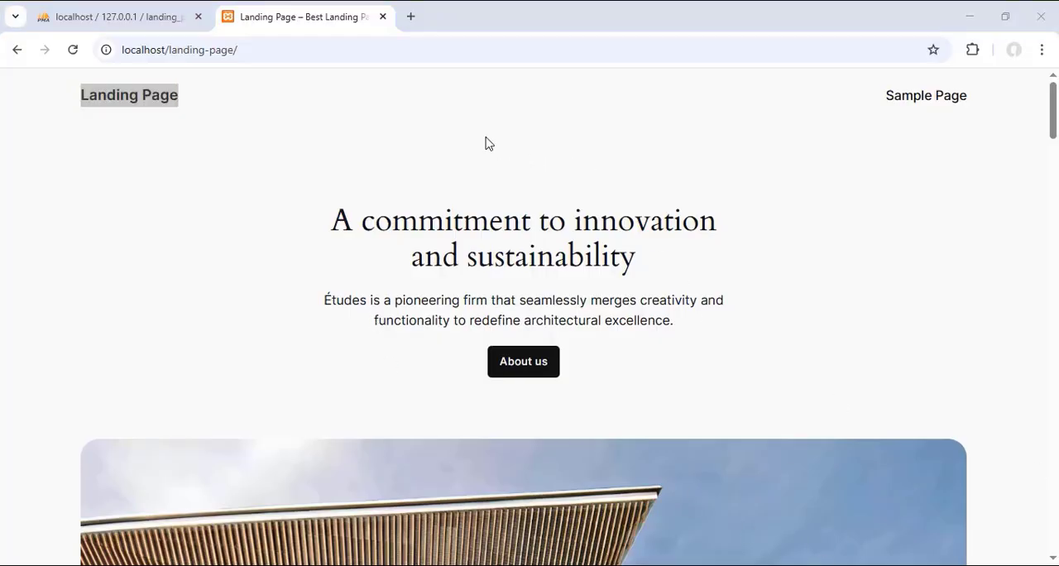
left_click(324, 124)
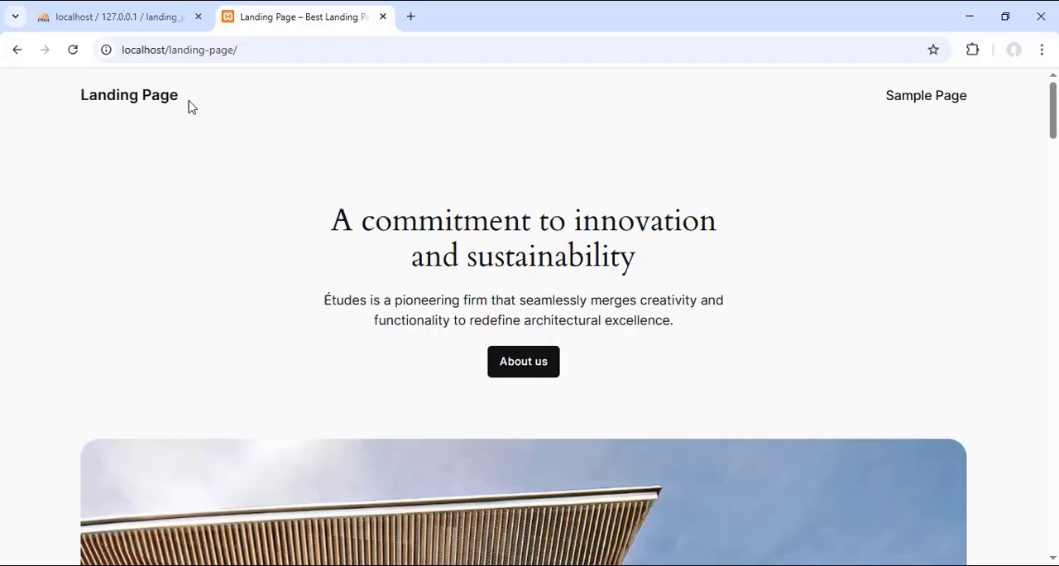
left_click(121, 18)
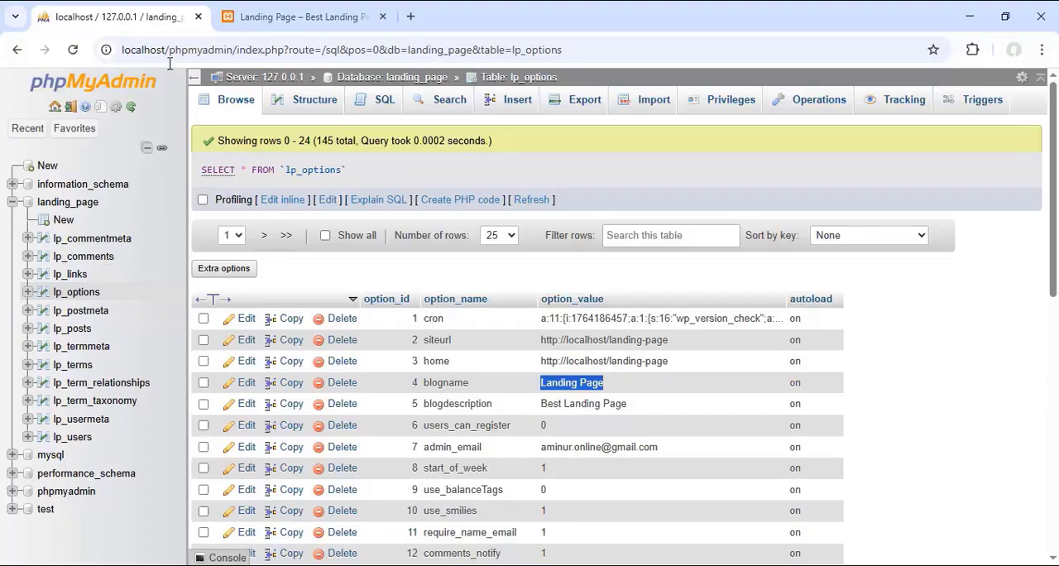
Step: Look over the landing page down to the "A passion for creating spaces" section and return to its header
left_click(285, 19)
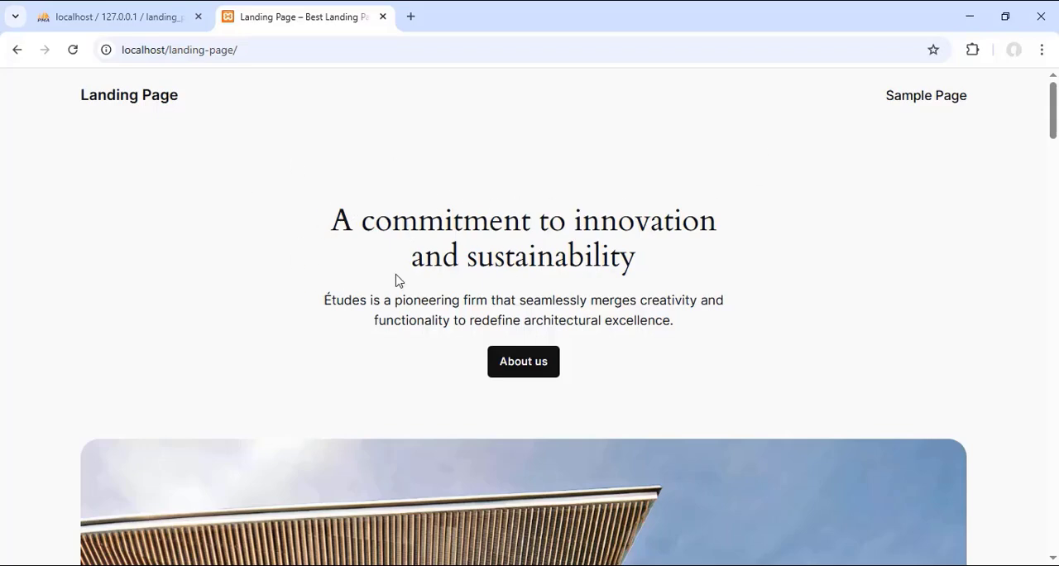
scroll(614, 176, "down", 12)
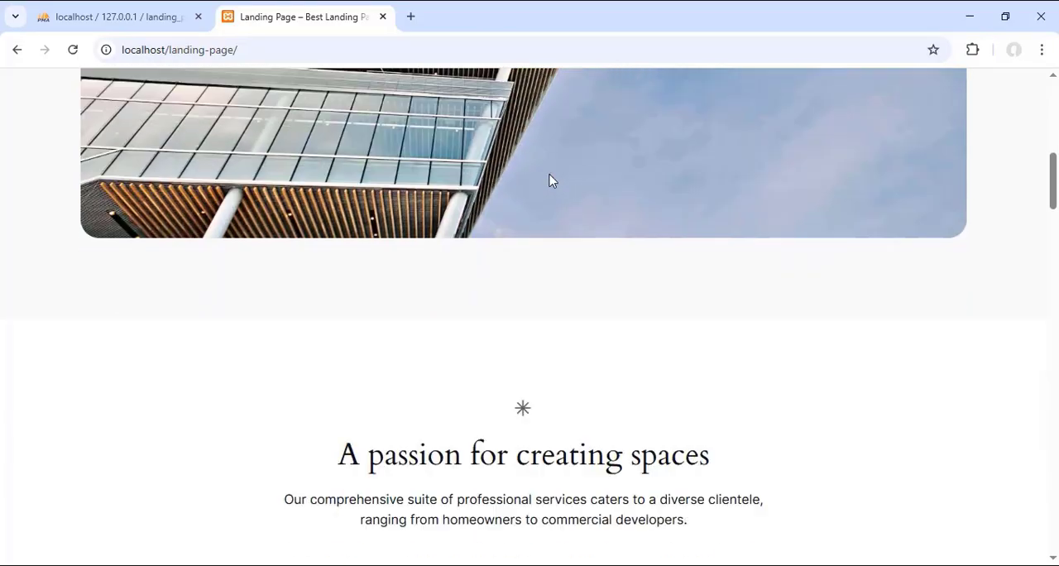
scroll(549, 177, "up", 10)
scroll(552, 180, "up", 3)
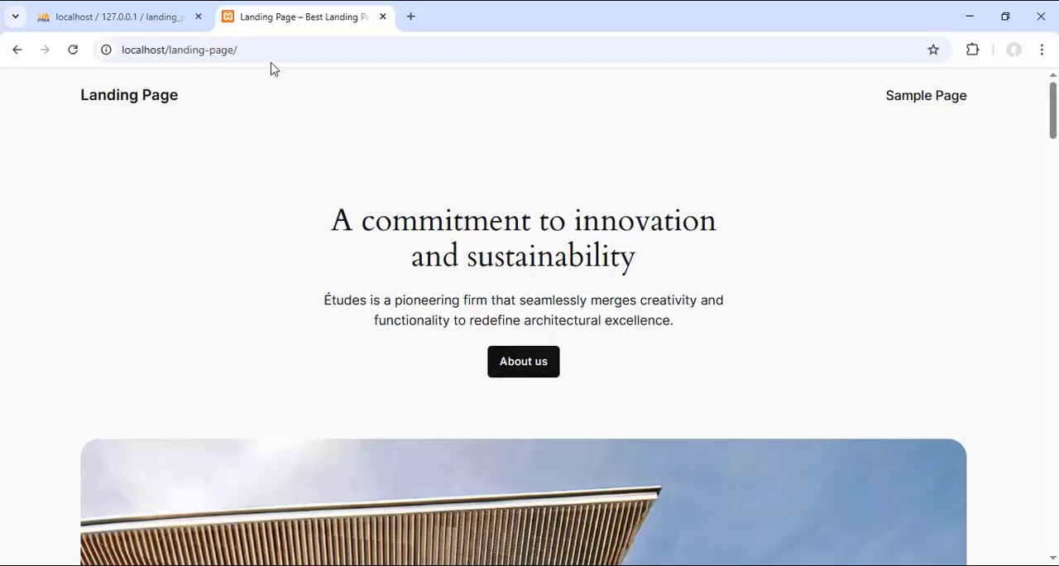
Step: Open the site's admin login page at localhost/landing-page/wp-admin
left_click(316, 52)
left_click(317, 52)
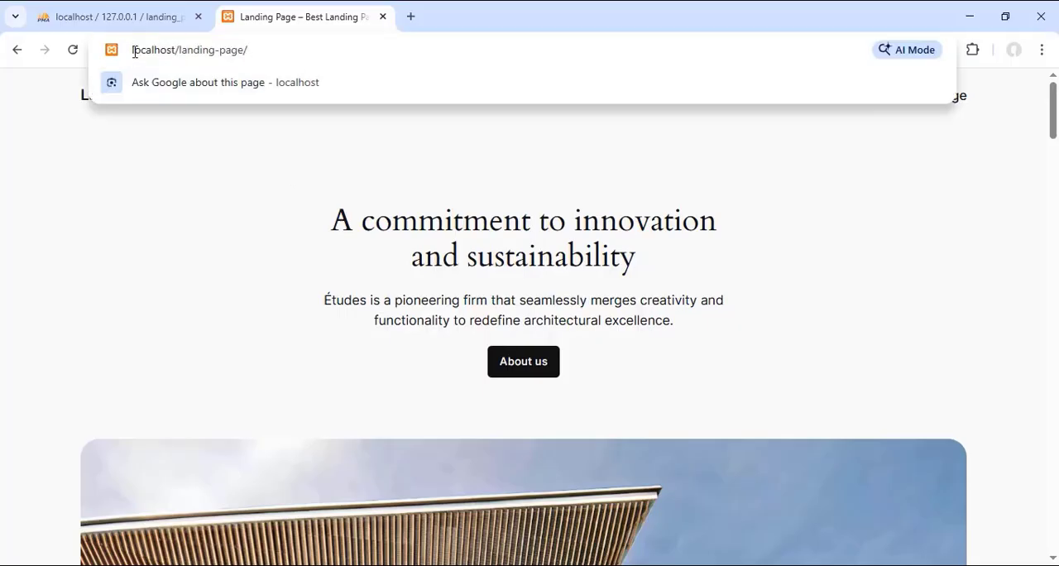
left_click_drag(132, 57, 174, 59)
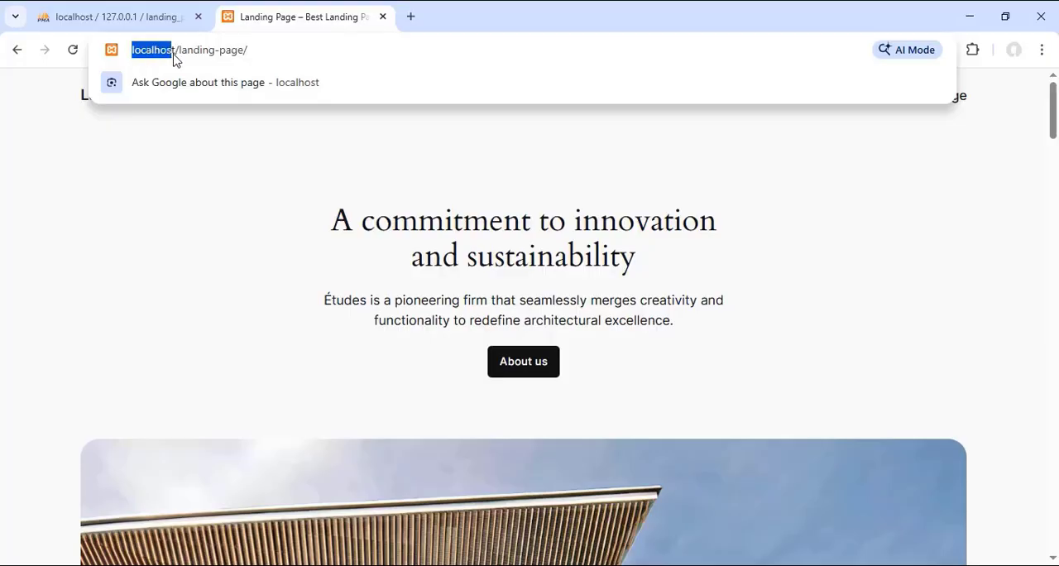
left_click(260, 51)
left_click_drag(248, 51, 179, 51)
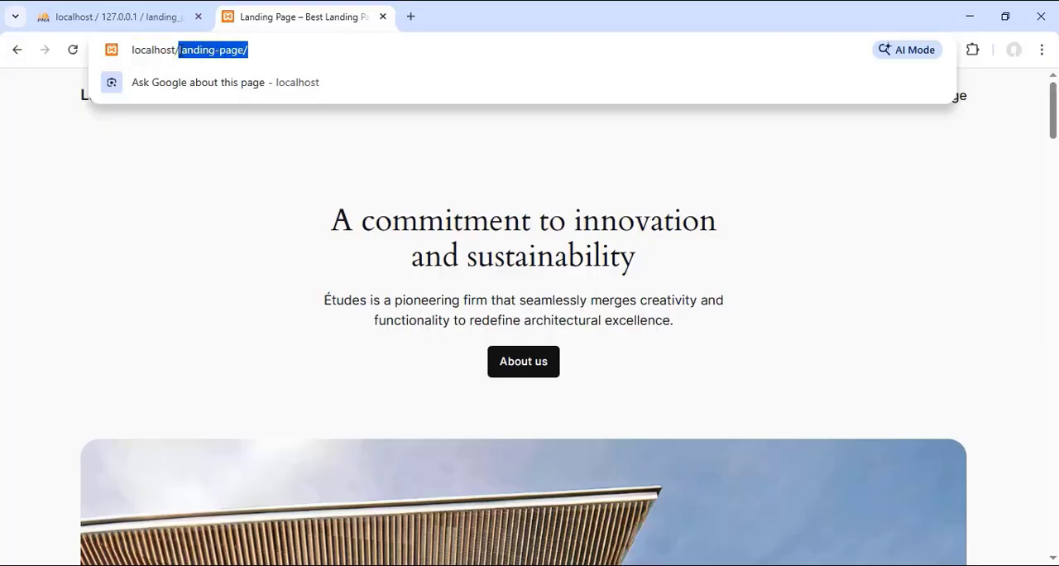
left_click(268, 49)
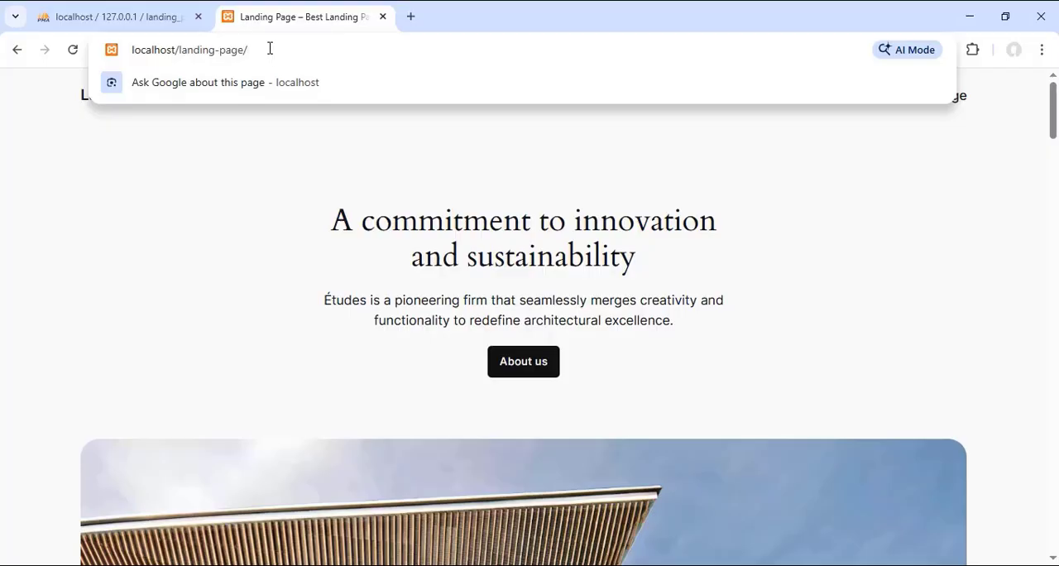
type("wp")
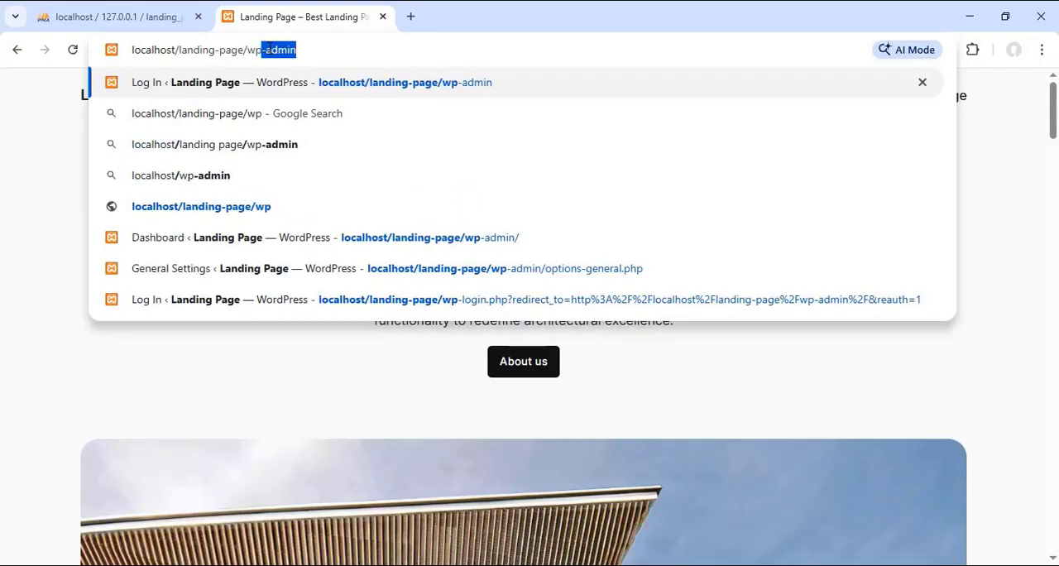
type("-admi")
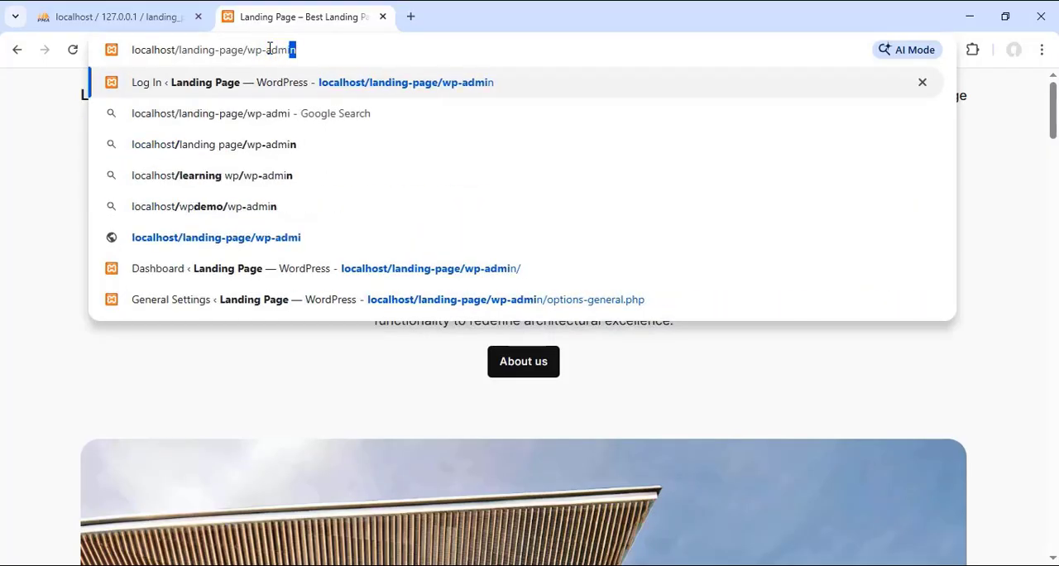
type("n")
key("Return")
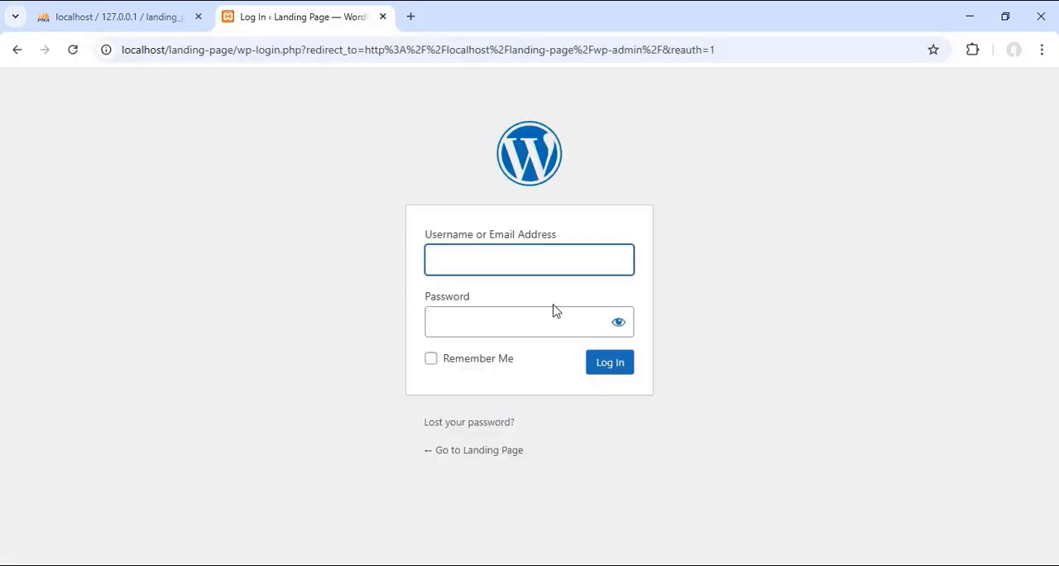
Step: Log in to WordPress with the account username and password, and dismiss the browser's change-password notice
left_click(497, 259)
left_click(527, 301)
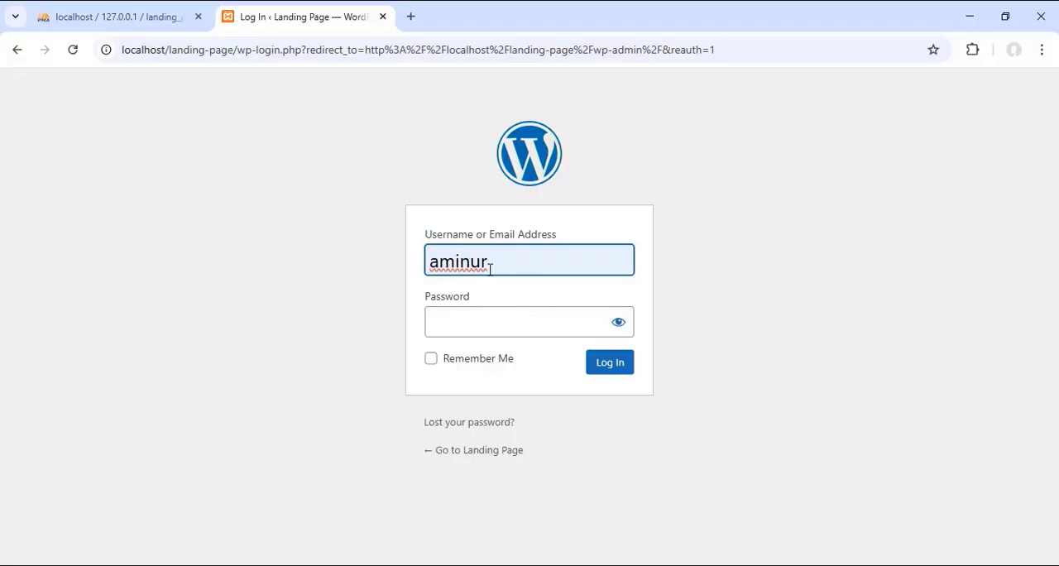
left_click(460, 325)
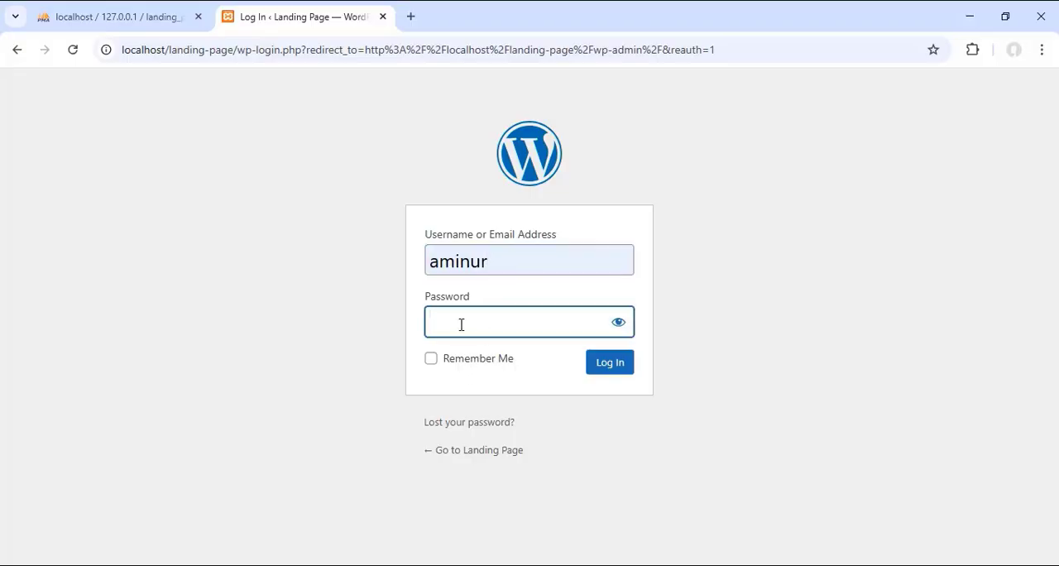
type("123")
left_click(619, 324)
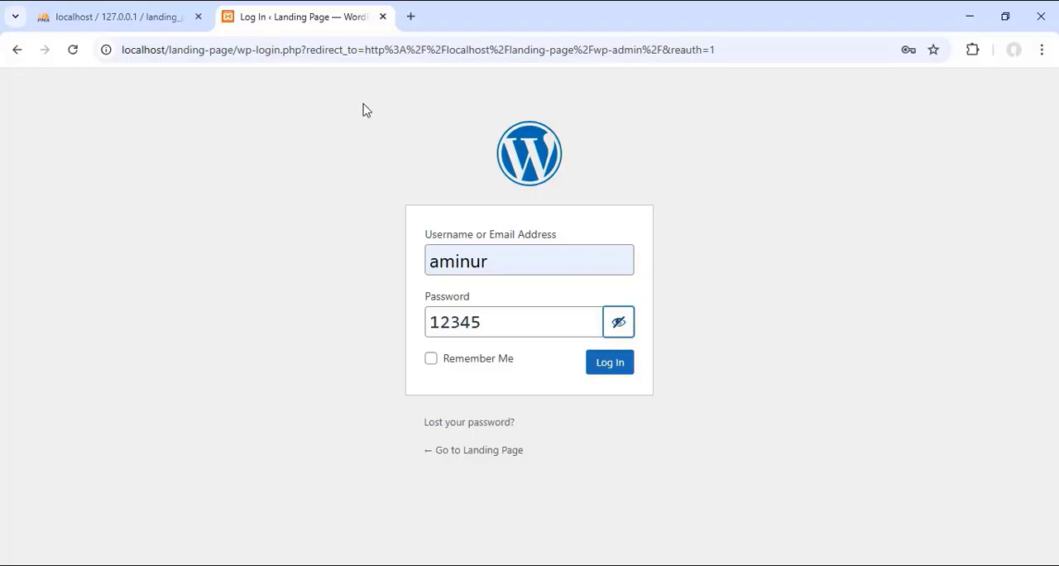
left_click_drag(353, 96, 730, 295)
left_click(705, 314)
left_click(608, 369)
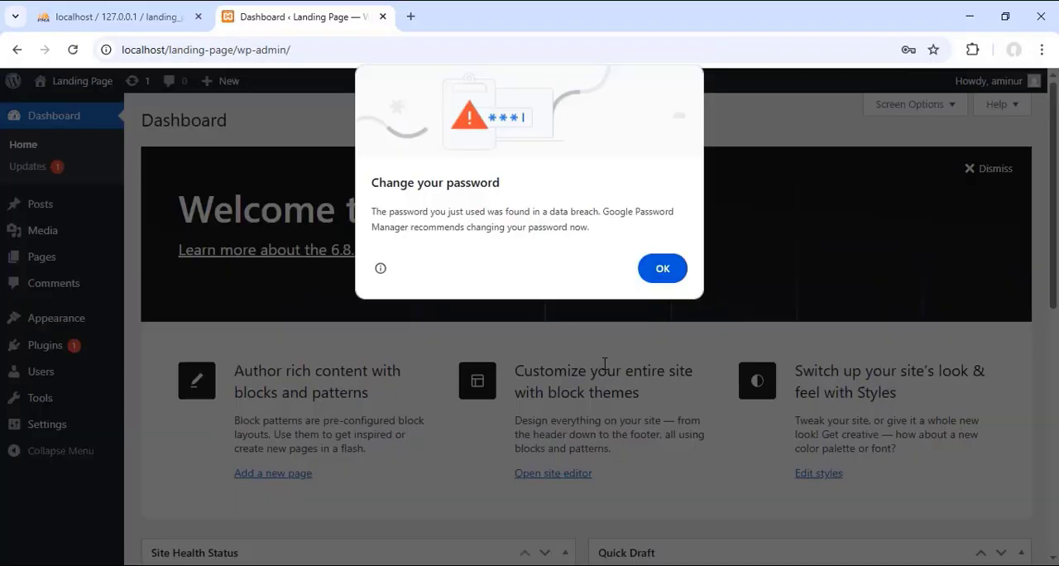
left_click(661, 269)
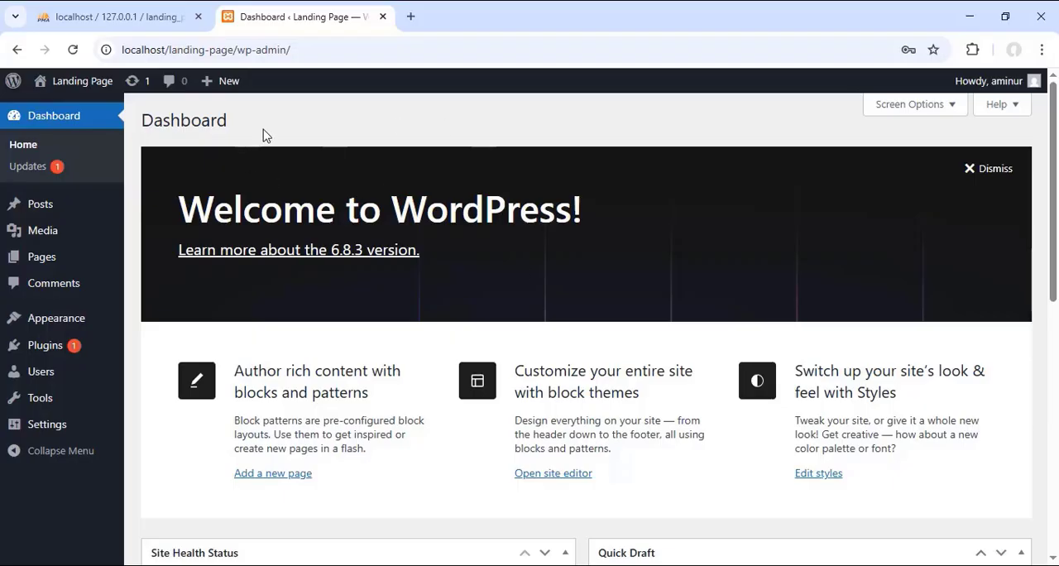
Step: Visit the site in a new browser tab and look over the page and its header
mouse_move(100, 83)
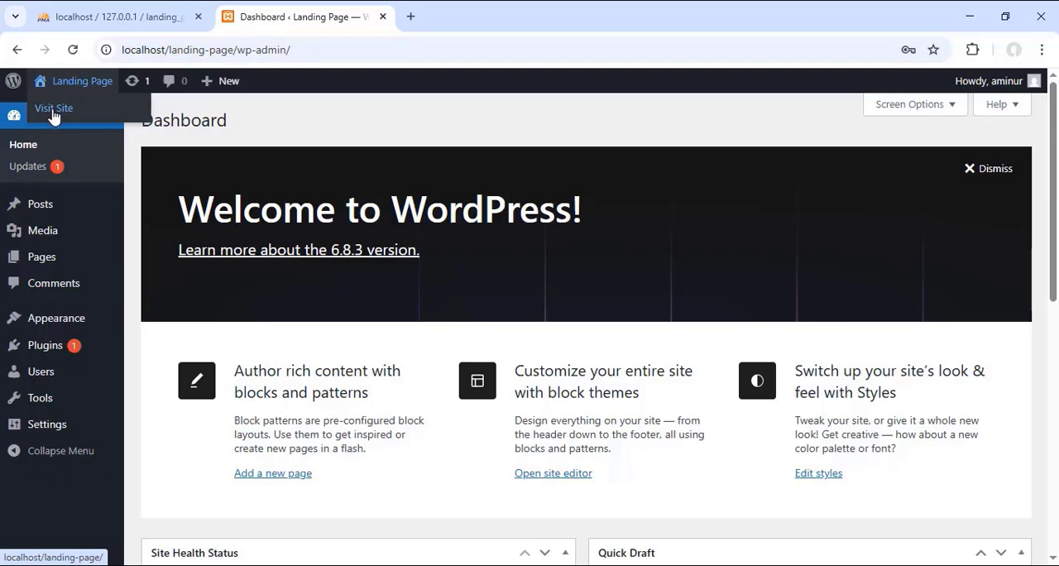
right_click(54, 114)
left_click(91, 129)
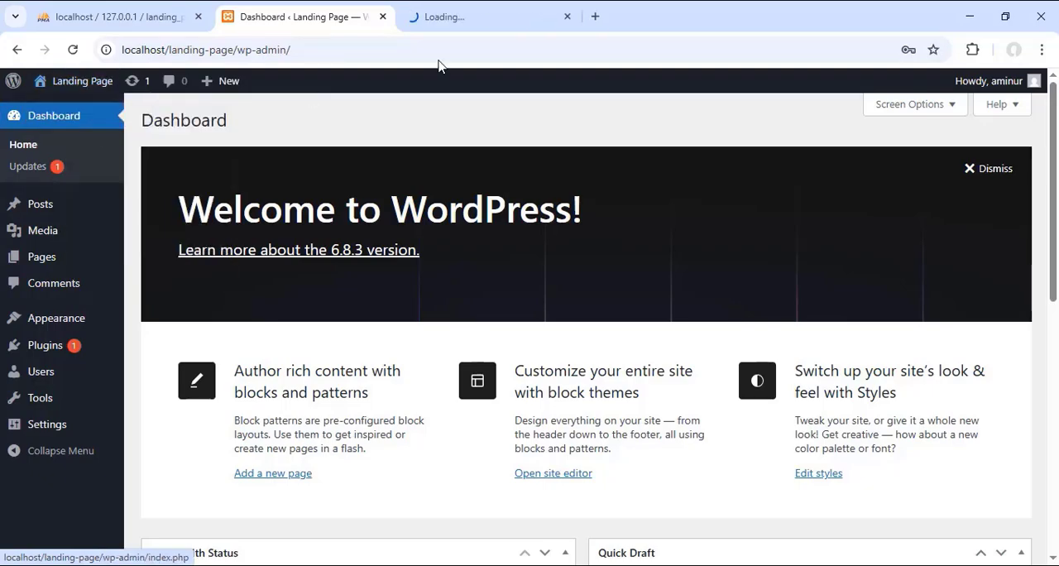
left_click(476, 18)
scroll(465, 220, "down", 12)
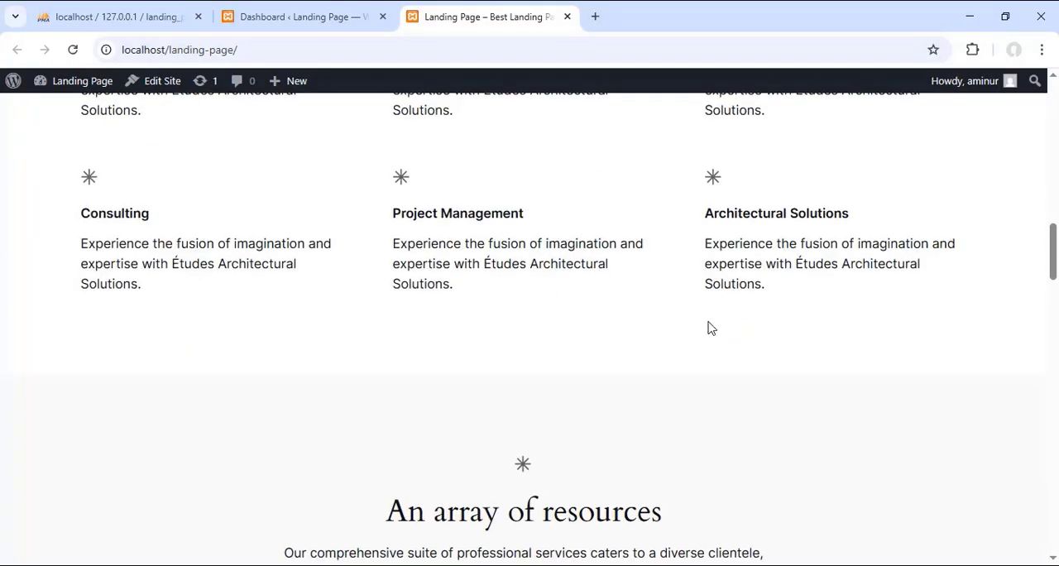
scroll(709, 328, "up", 12)
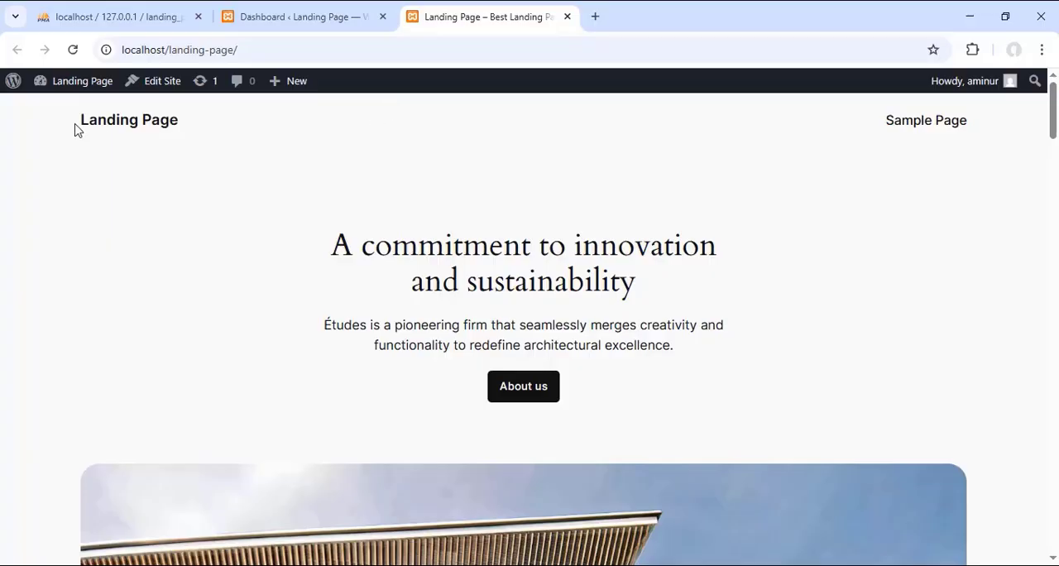
left_click_drag(83, 126, 282, 147)
left_click(908, 173)
Step: Compare the dashboard's admin menu with the rendered landing page, switching between the two
left_click(289, 17)
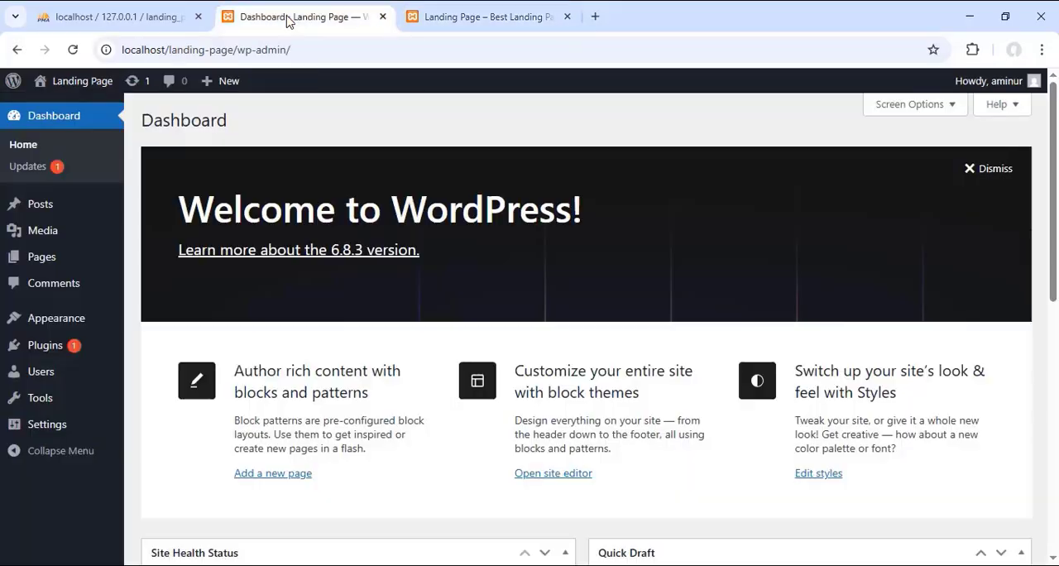
mouse_move(75, 204)
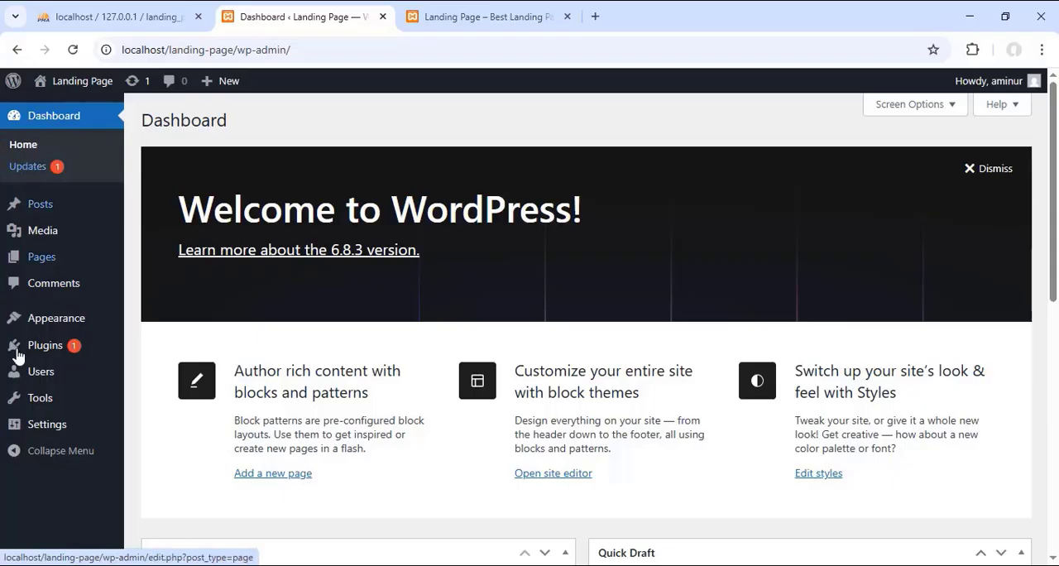
mouse_move(47, 212)
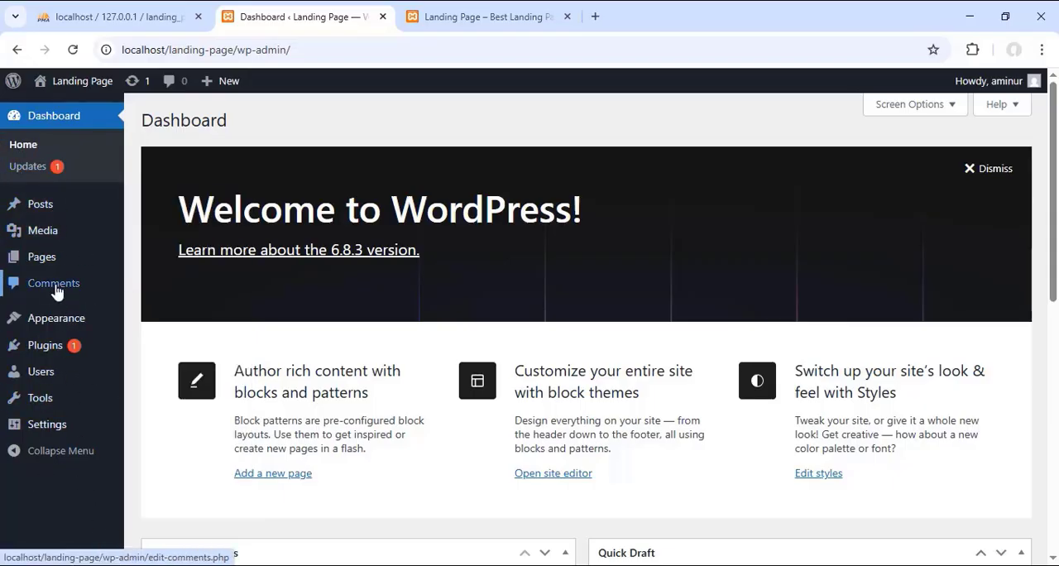
left_click(474, 19)
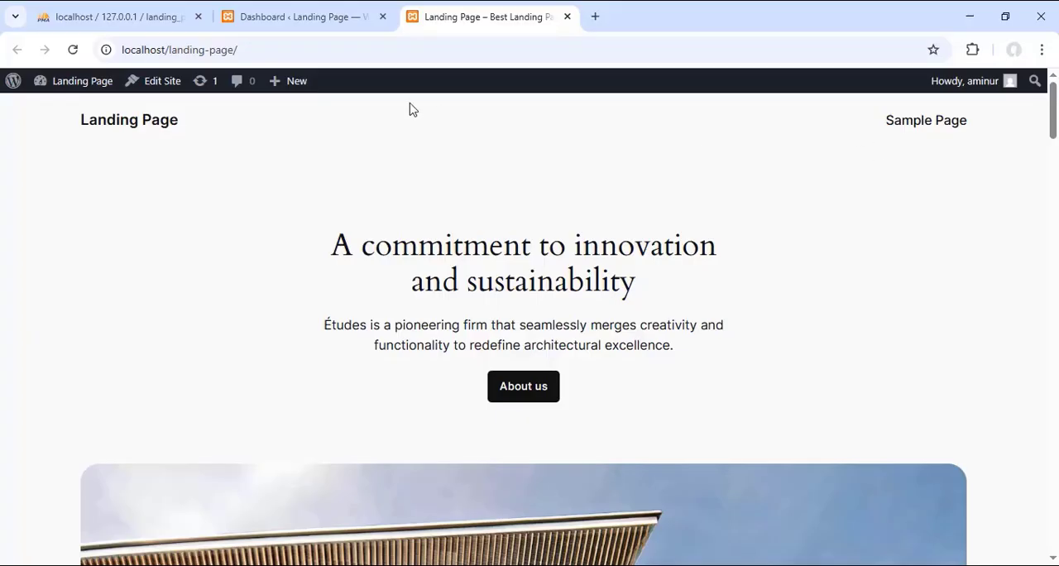
left_click(294, 19)
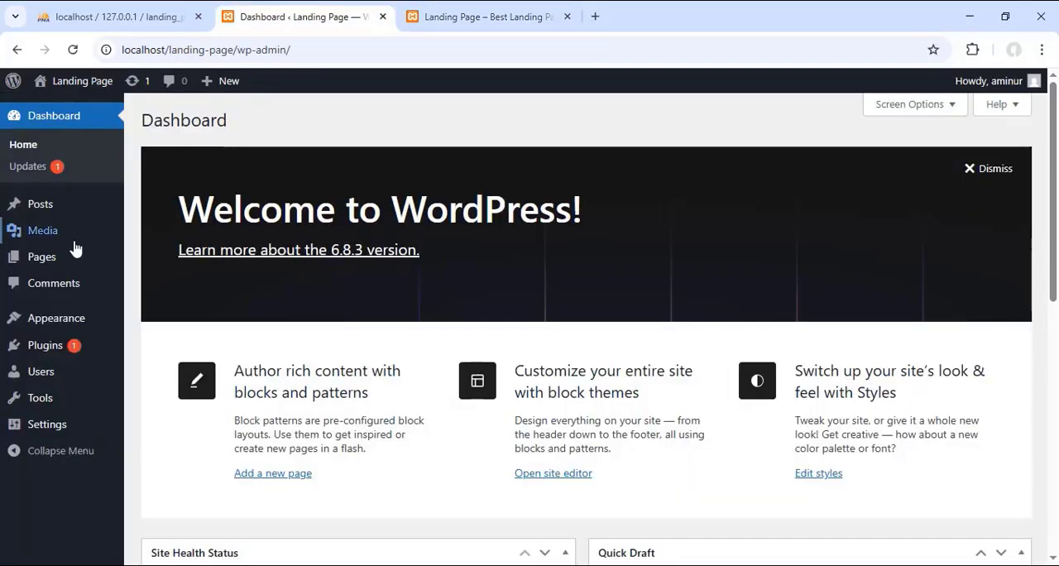
left_click(513, 16)
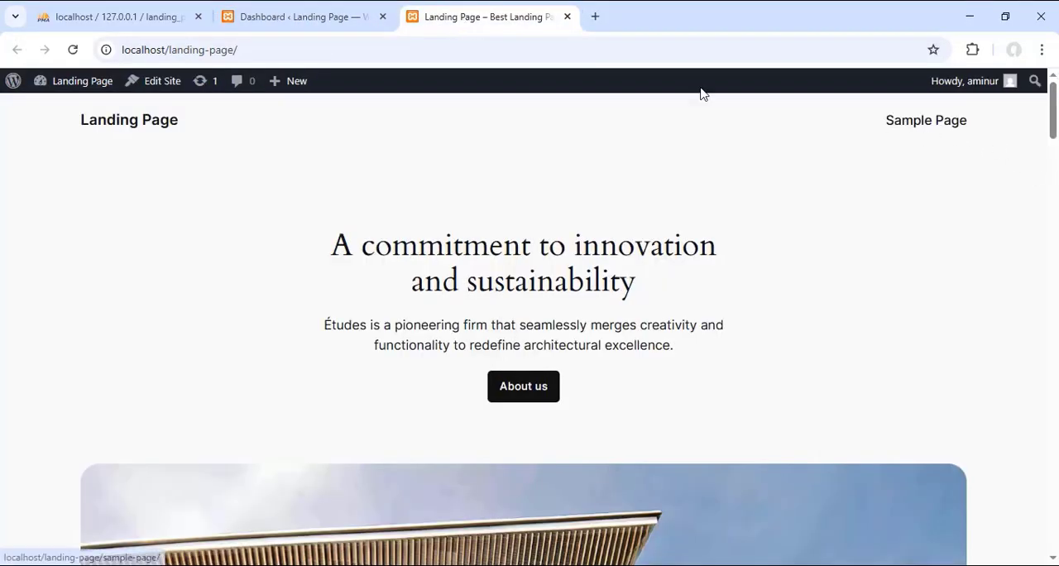
Step: From the dashboard's list of pages, open Sample Page for editing and dismiss the editor's welcome guide
left_click(322, 23)
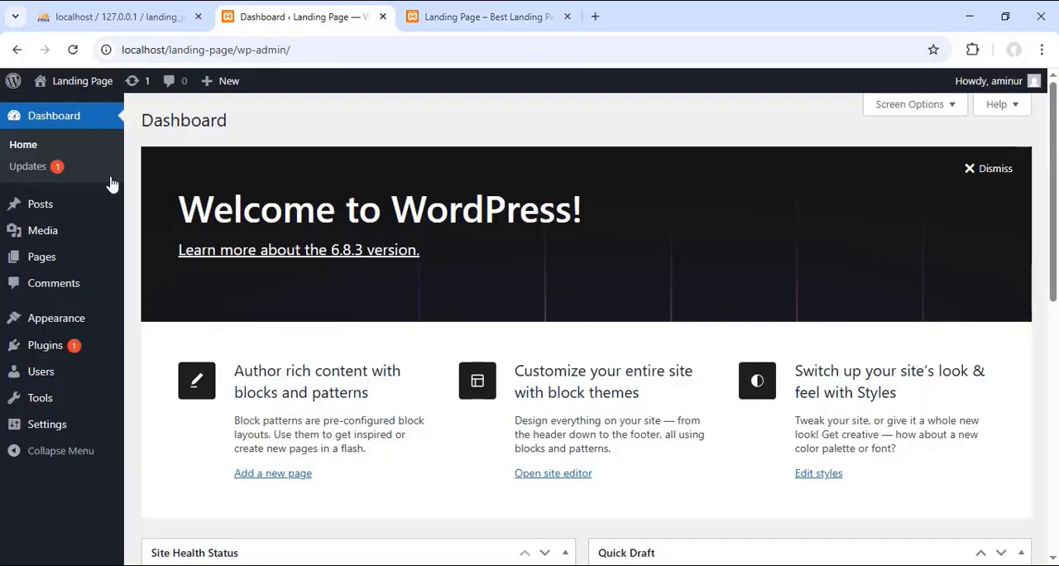
left_click(43, 258)
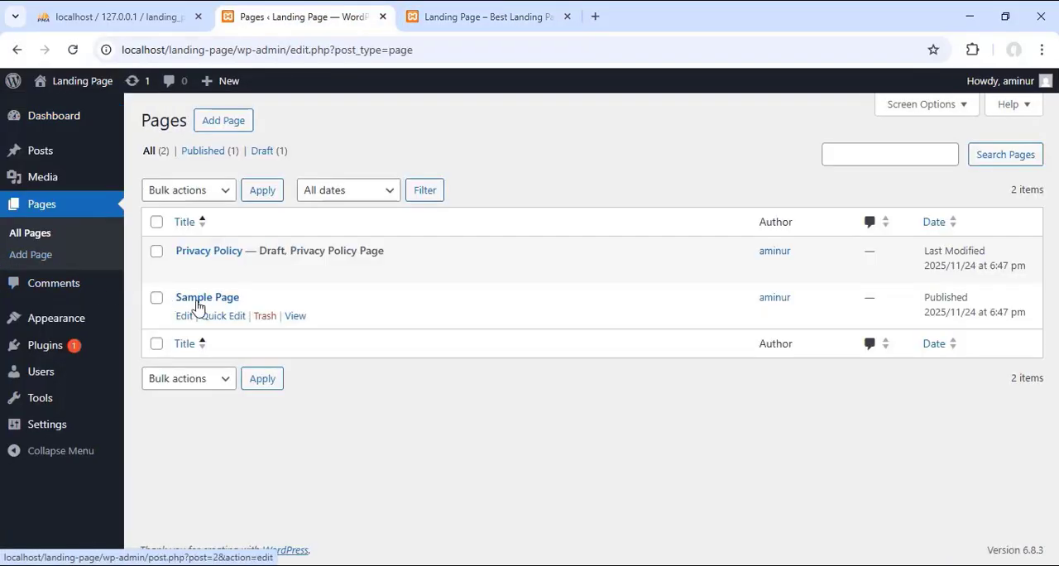
left_click(184, 317)
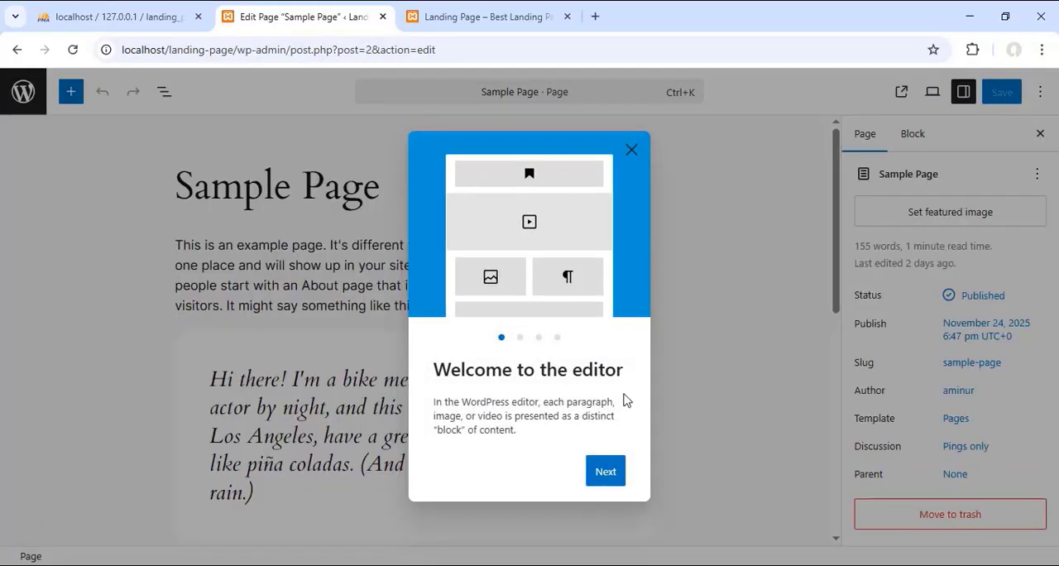
left_click(631, 151)
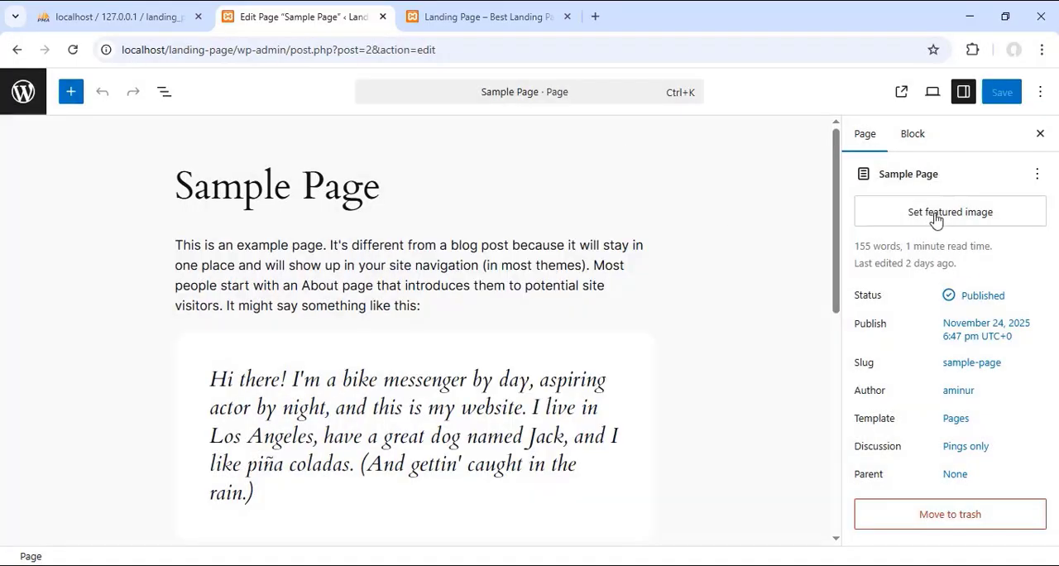
left_click(911, 139)
left_click(864, 137)
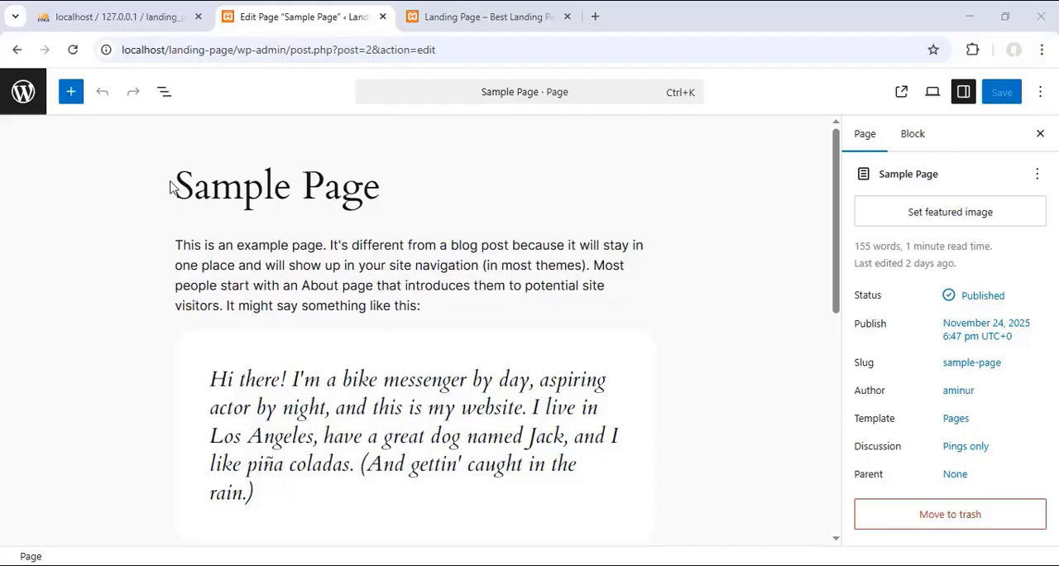
left_click_drag(172, 187, 383, 197)
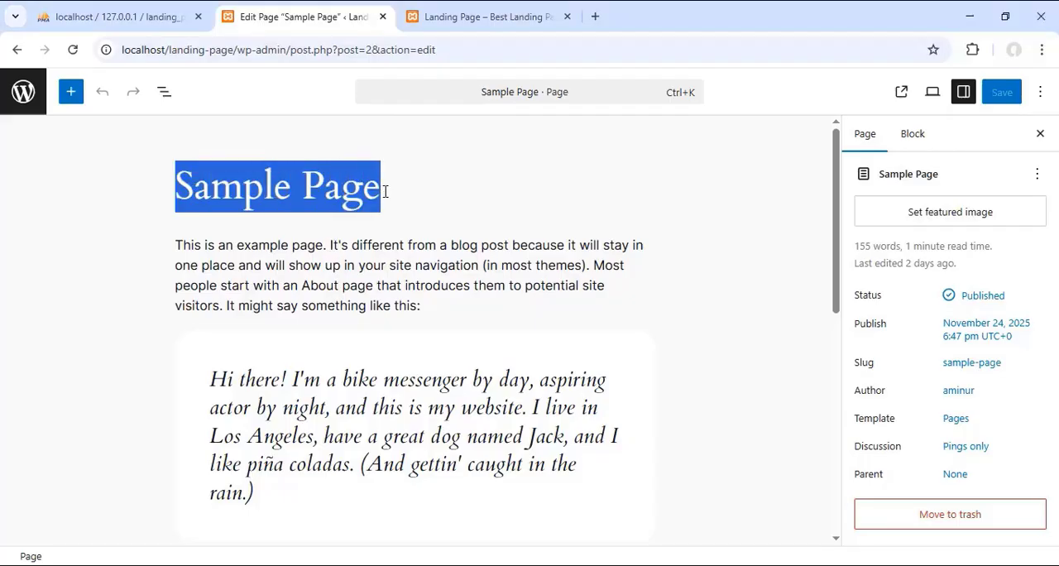
left_click(394, 199)
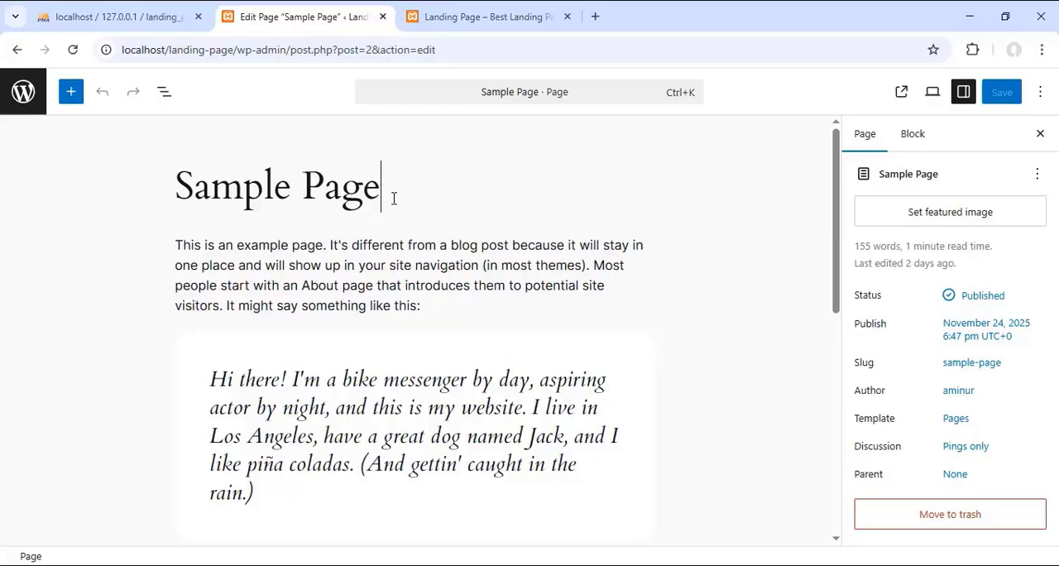
key("shift+Left")
key("shift+Left")
type("ee")
left_click_drag(398, 193, 78, 175)
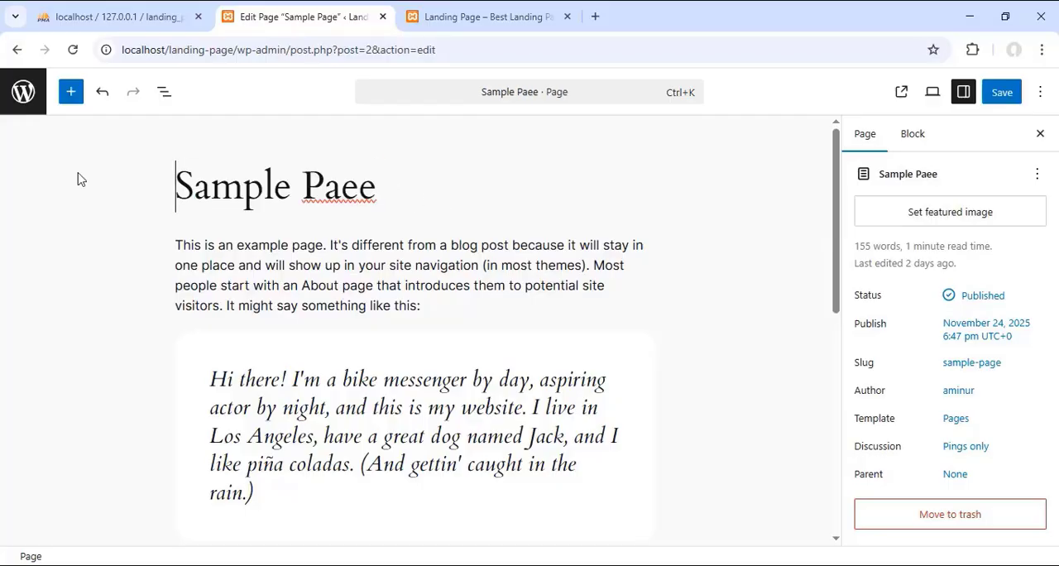
key("ctrl+a")
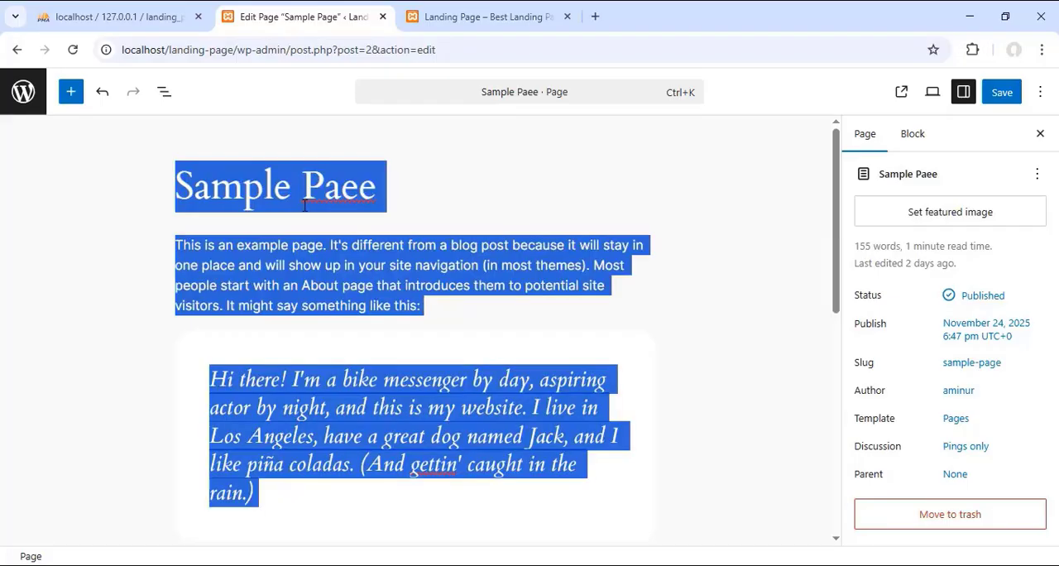
left_click(314, 204)
Step: Replace the page title with "Home" and save the page
left_click_drag(384, 192, 177, 180)
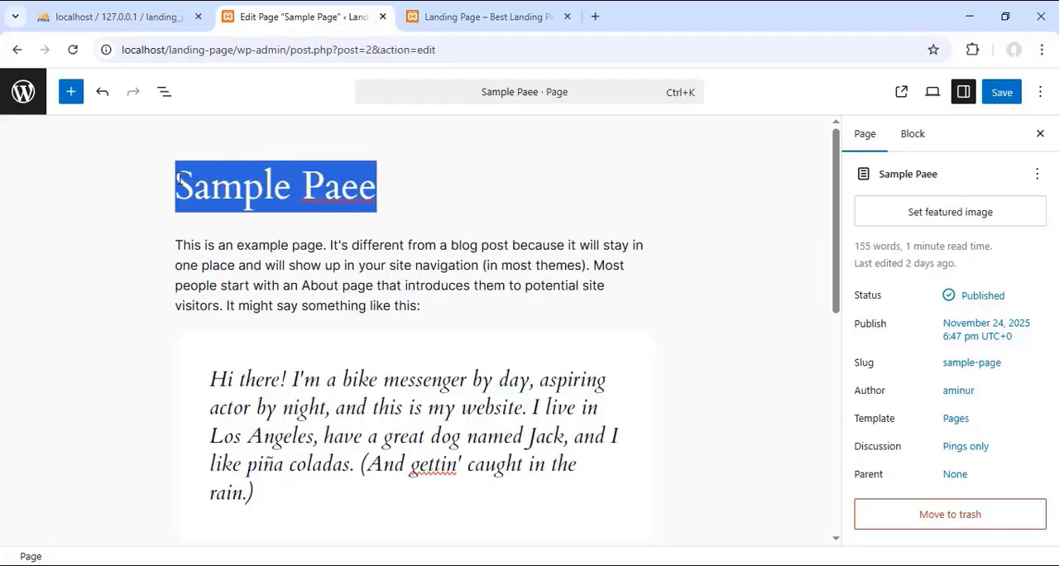
key("BackSpace")
type("Home")
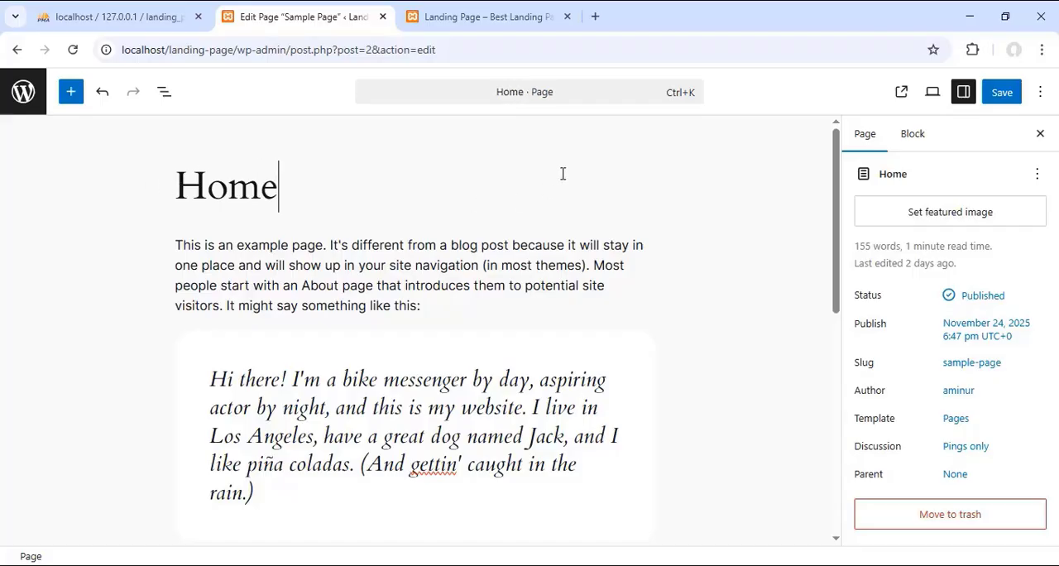
left_click(1008, 95)
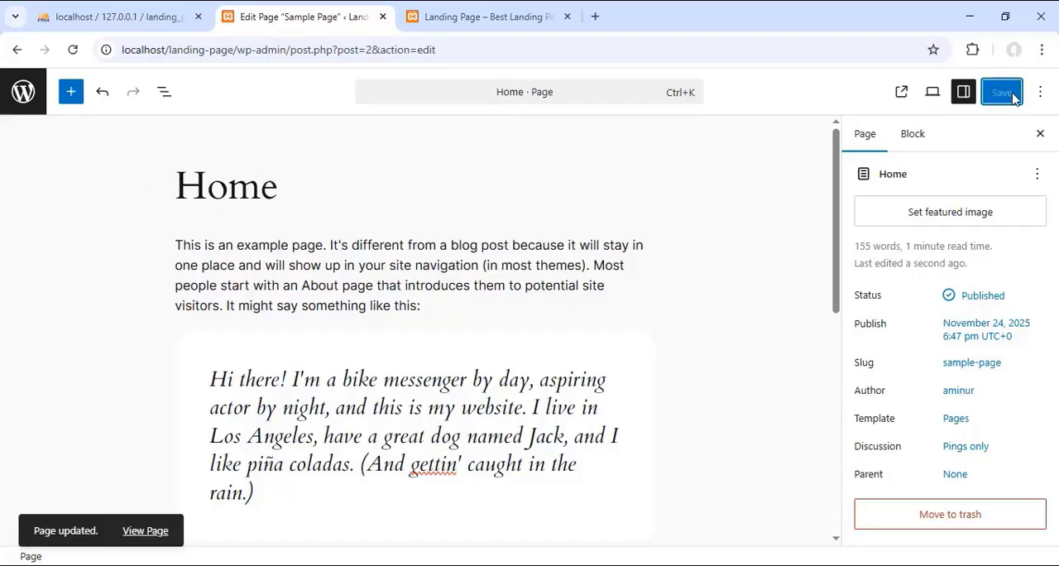
Step: Reload the site's front page to check the renamed page in its navigation, and return to the page editor
left_click(473, 16)
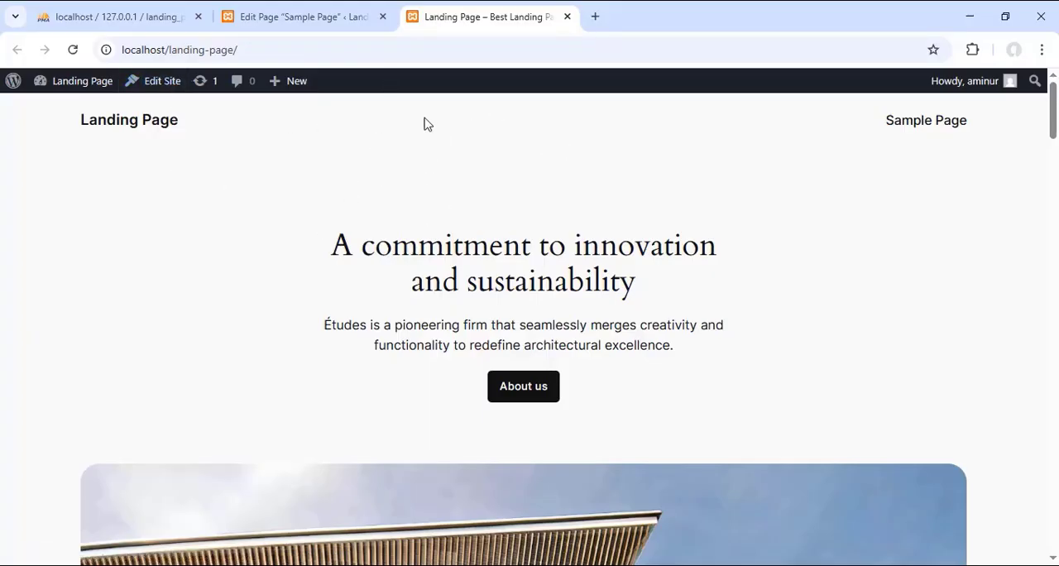
left_click(73, 49)
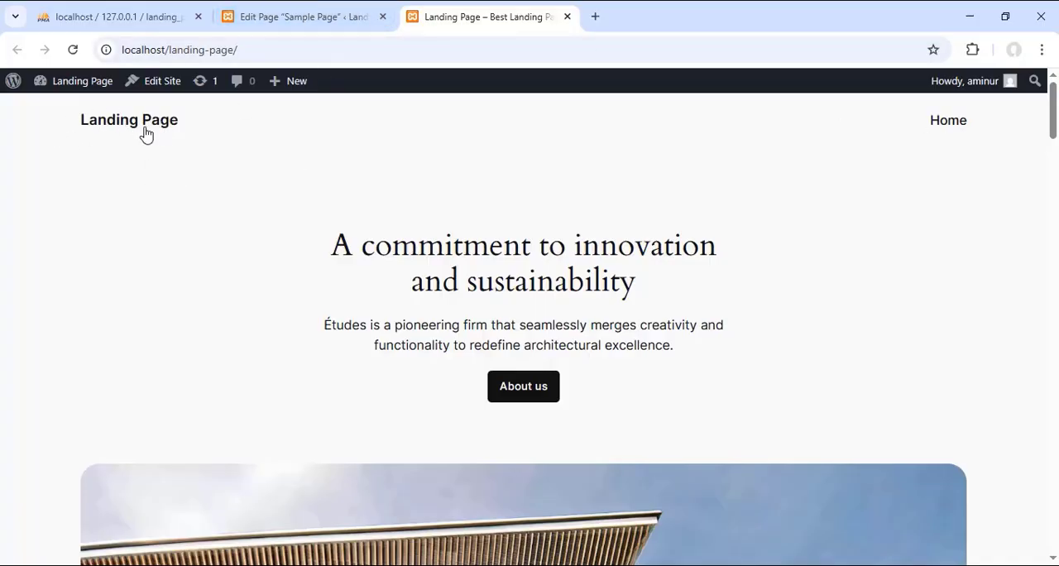
left_click(282, 10)
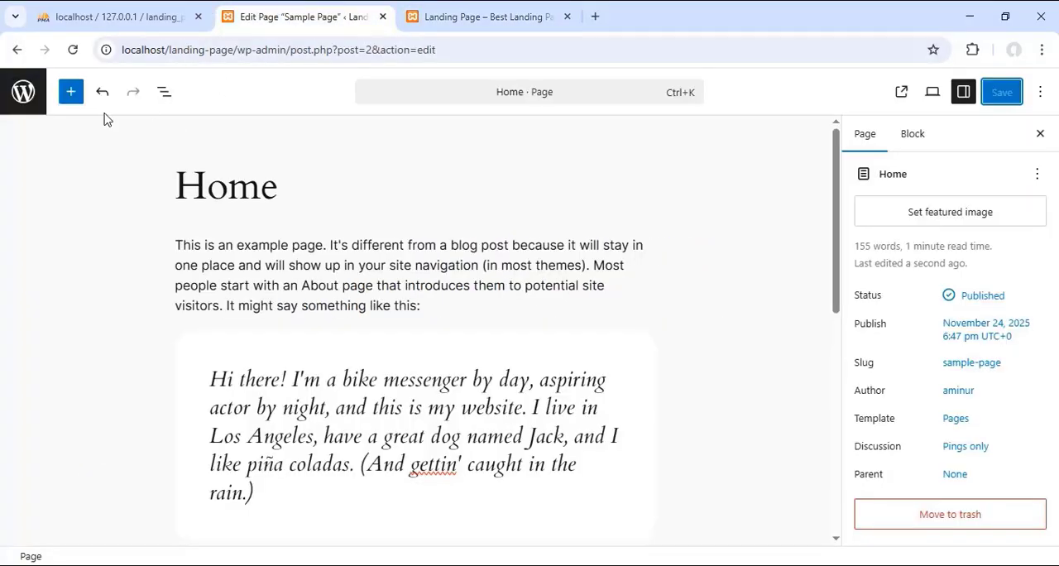
Step: Leave the editor for the general settings, set the Site Title to "ITFORBD" and save the changes
left_click(22, 92)
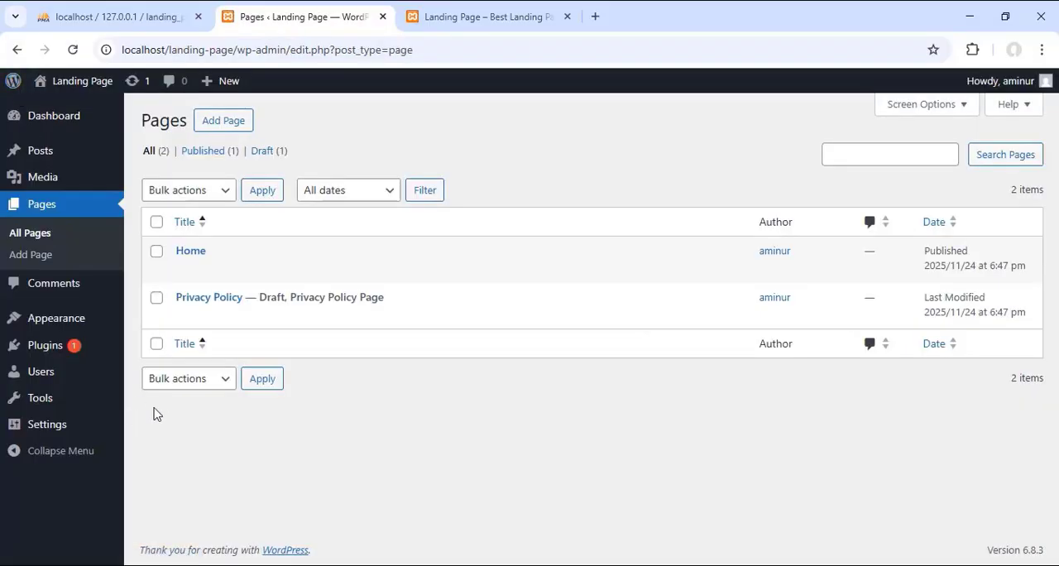
left_click(47, 429)
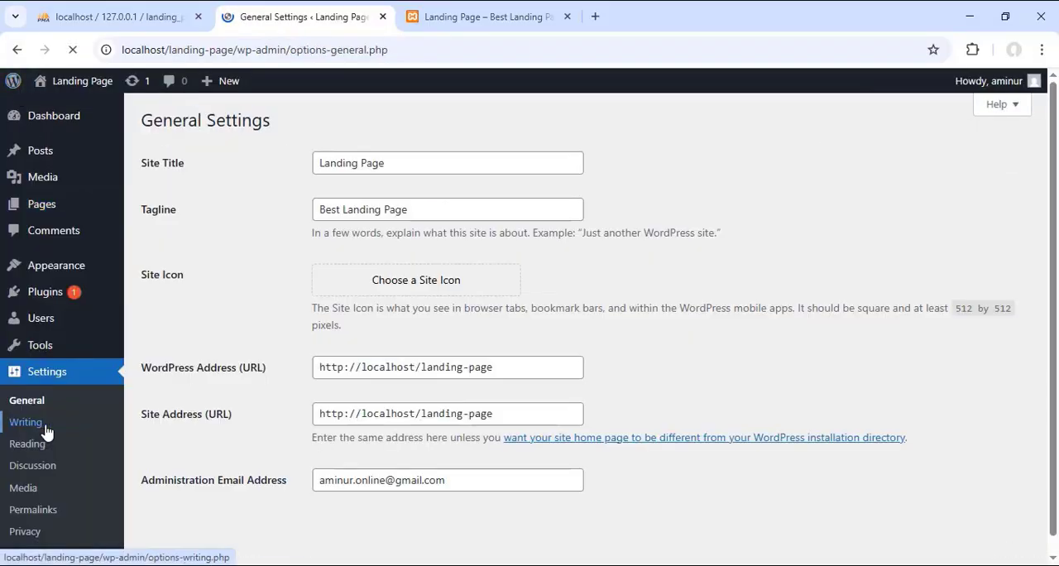
left_click_drag(412, 166, 292, 168)
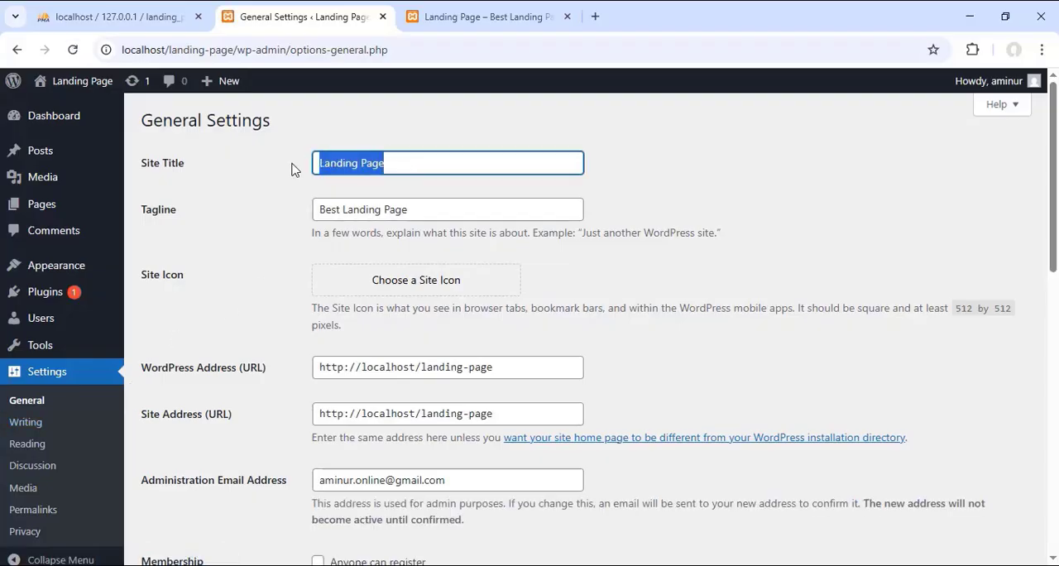
key("BackSpace")
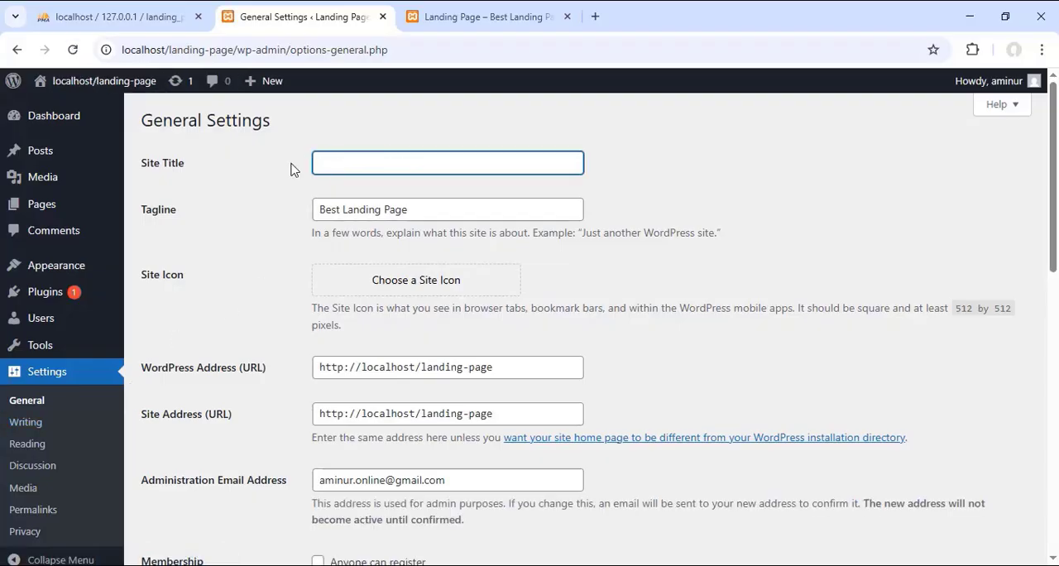
type("ITFOR")
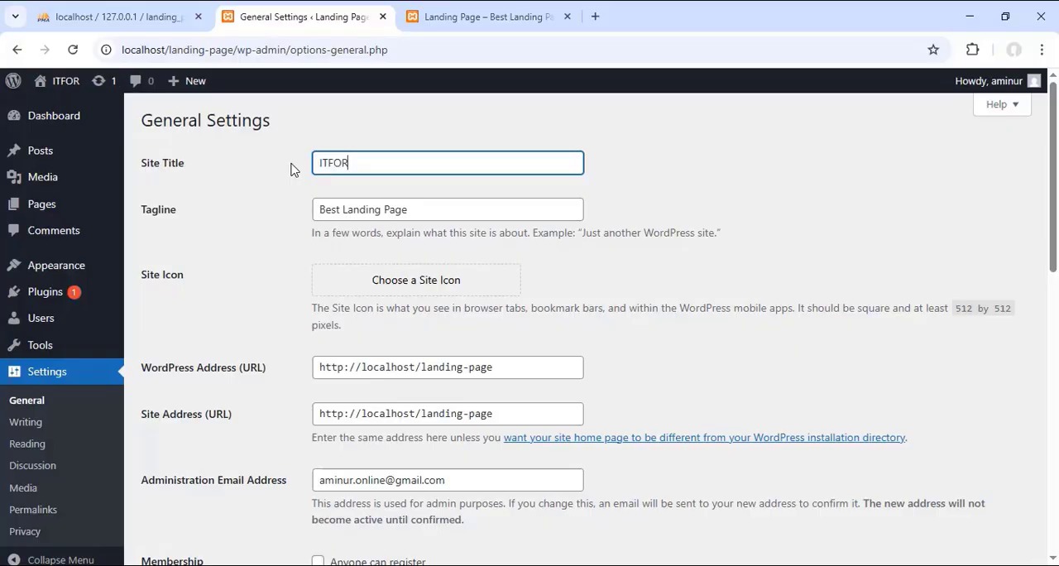
type("BD")
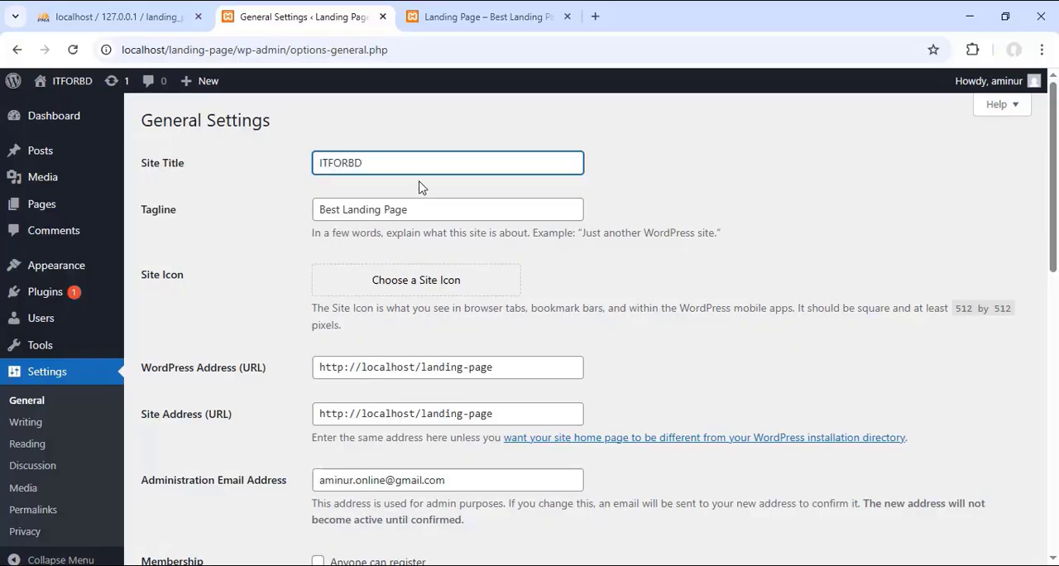
scroll(418, 187, "down", 10)
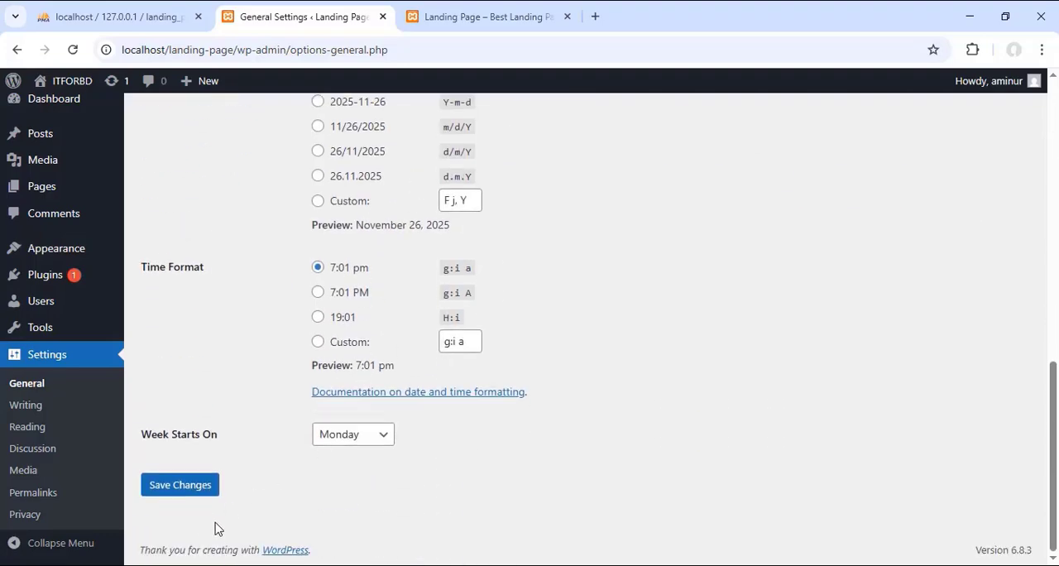
left_click(190, 491)
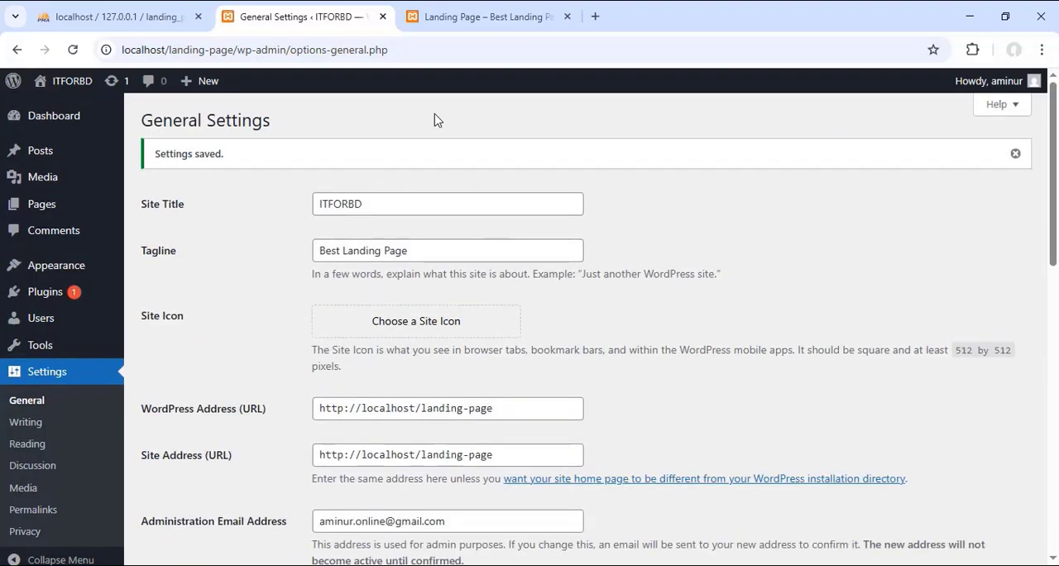
Step: Reload the site's front page to check the new site title in the header
left_click(475, 17)
right_click(478, 18)
left_click(537, 133)
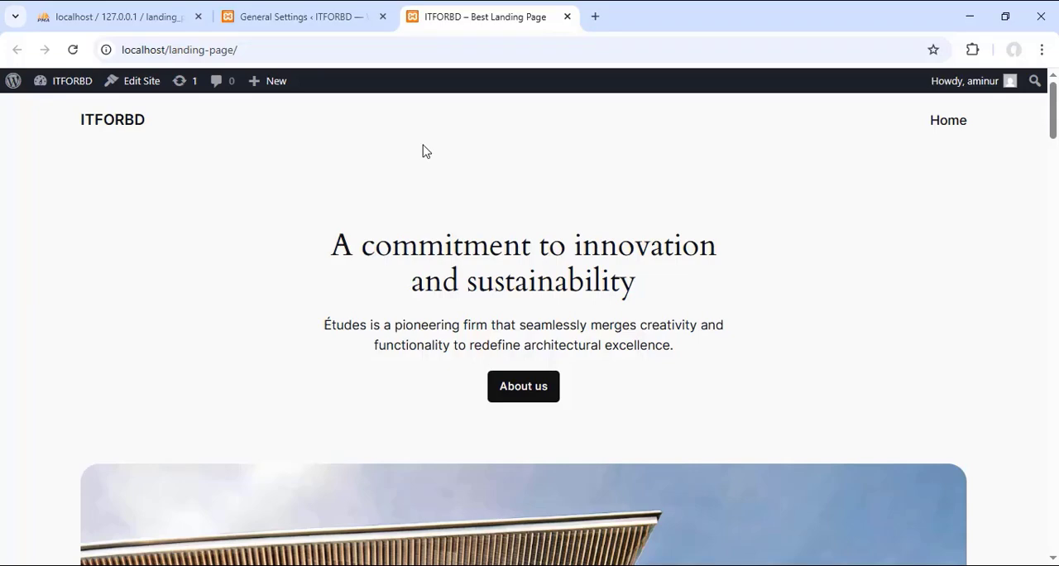
Step: In the general settings, start choosing a site icon and upload logo.png from the itforbd_logo folder on the Desktop
left_click(320, 14)
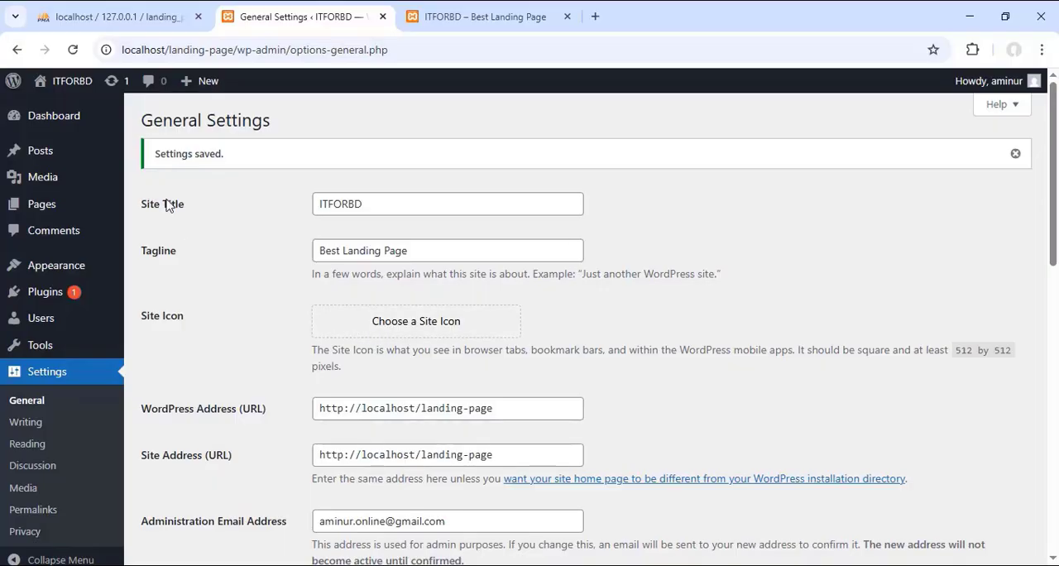
left_click(445, 324)
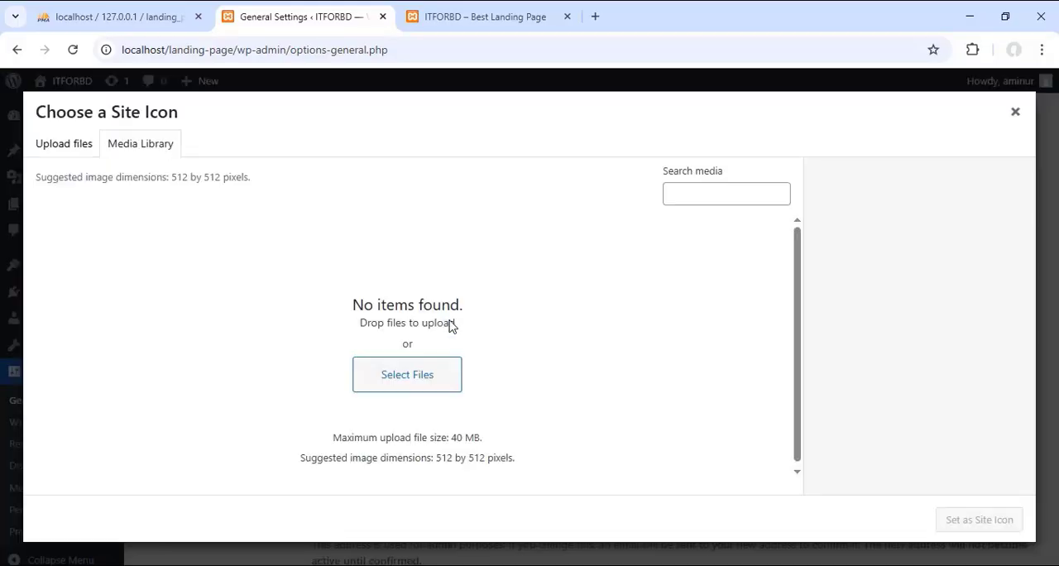
left_click(65, 144)
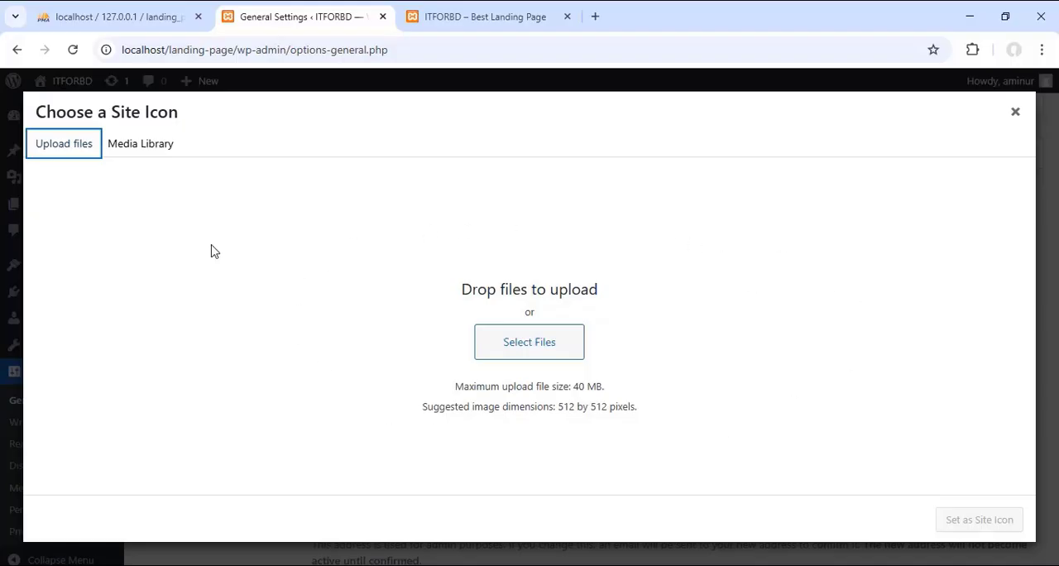
left_click(526, 347)
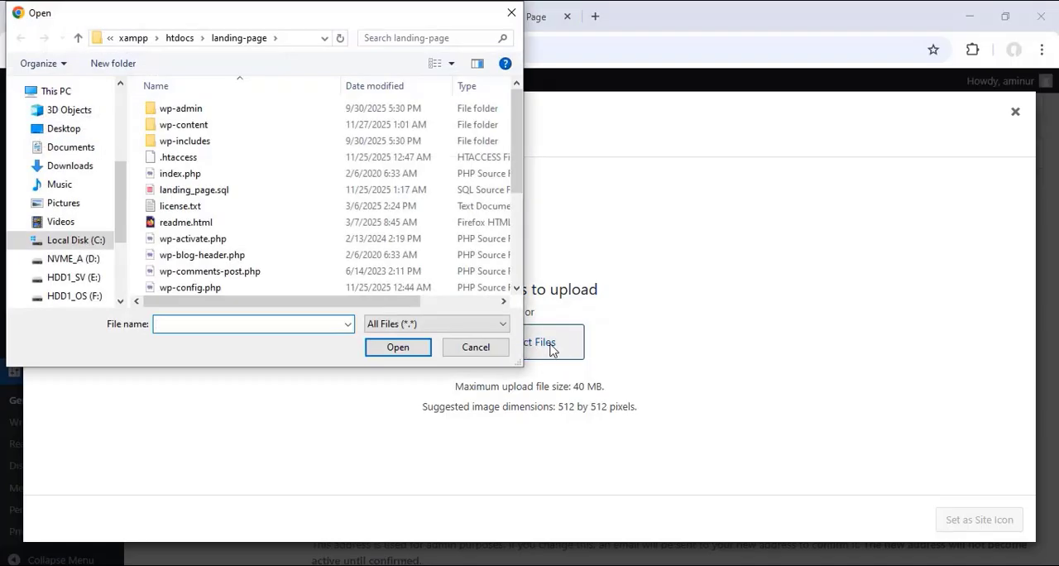
left_click(53, 134)
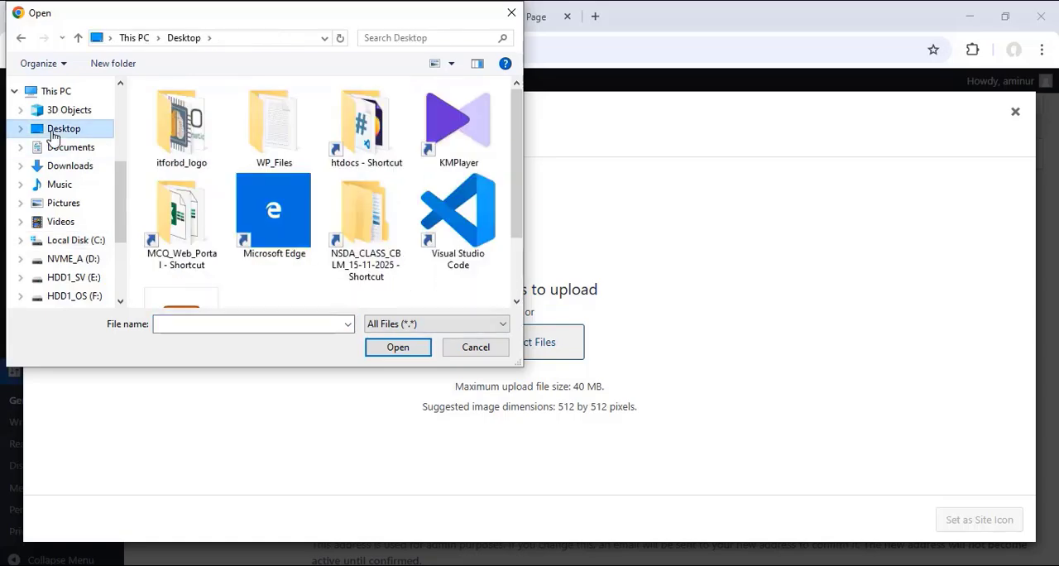
double_click(177, 130)
scroll(402, 174, "down", 1)
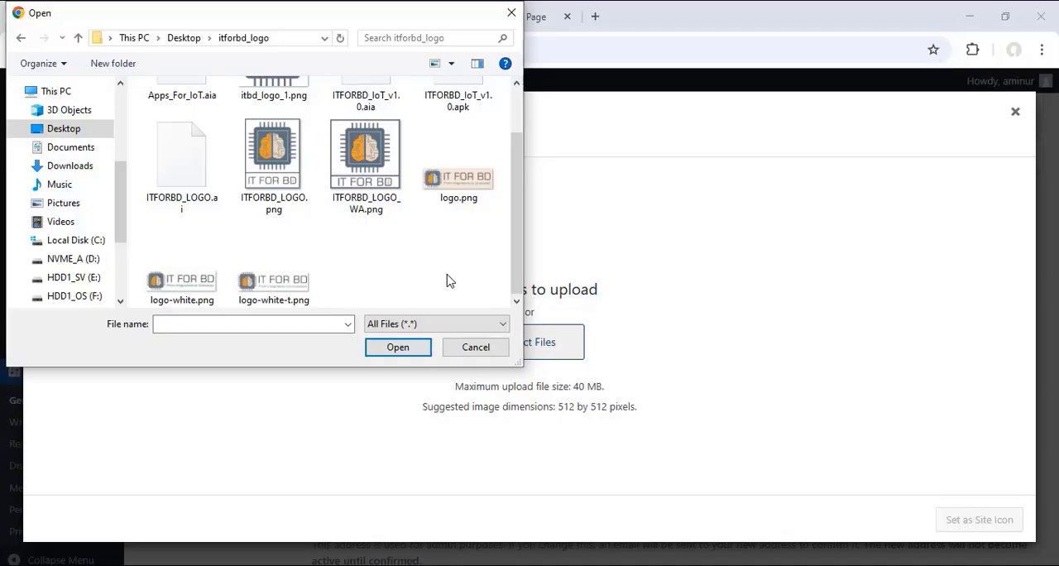
left_click(465, 185)
left_click(364, 164)
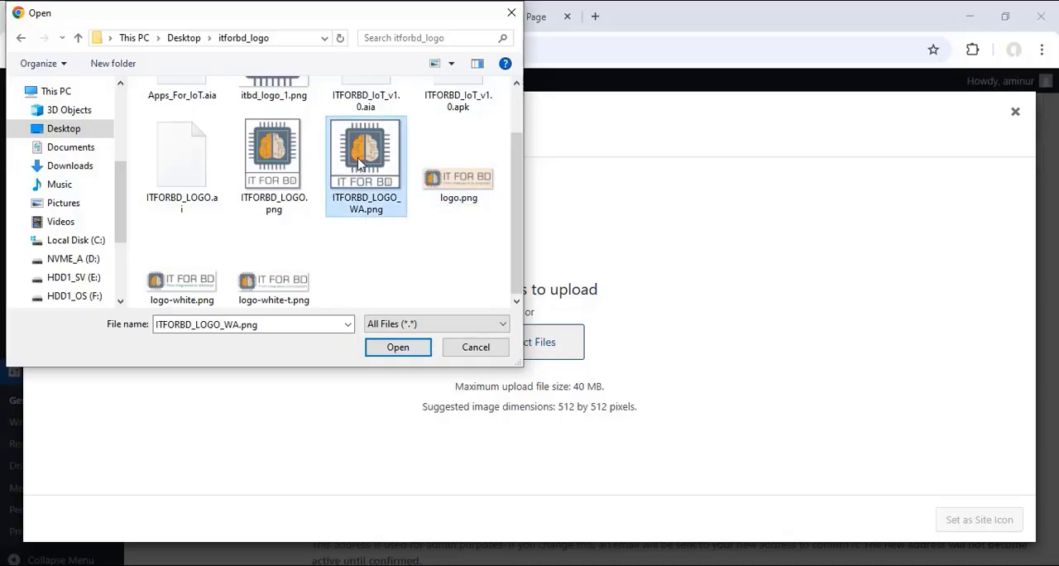
left_click(460, 178)
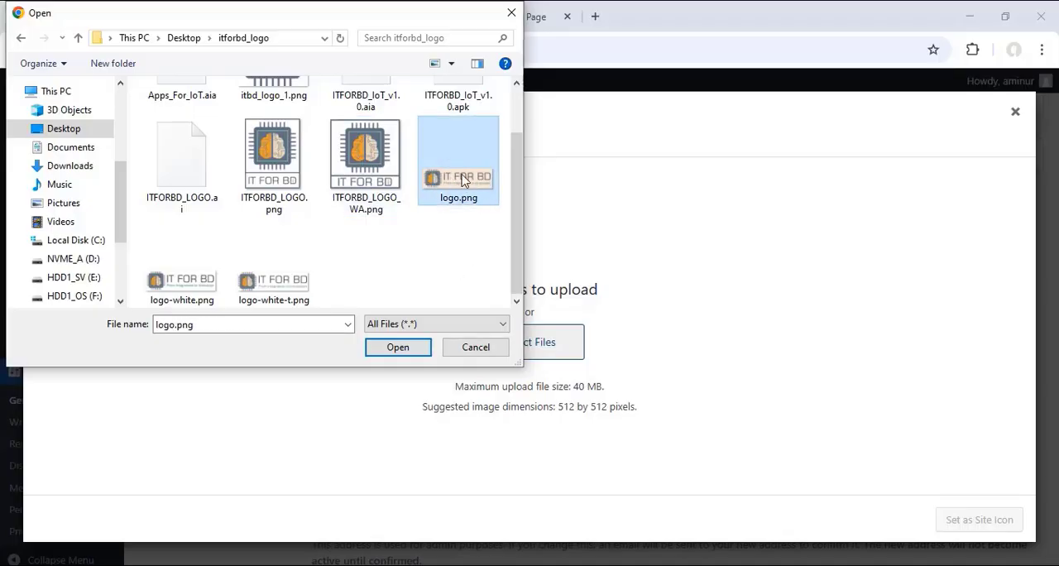
left_click(401, 348)
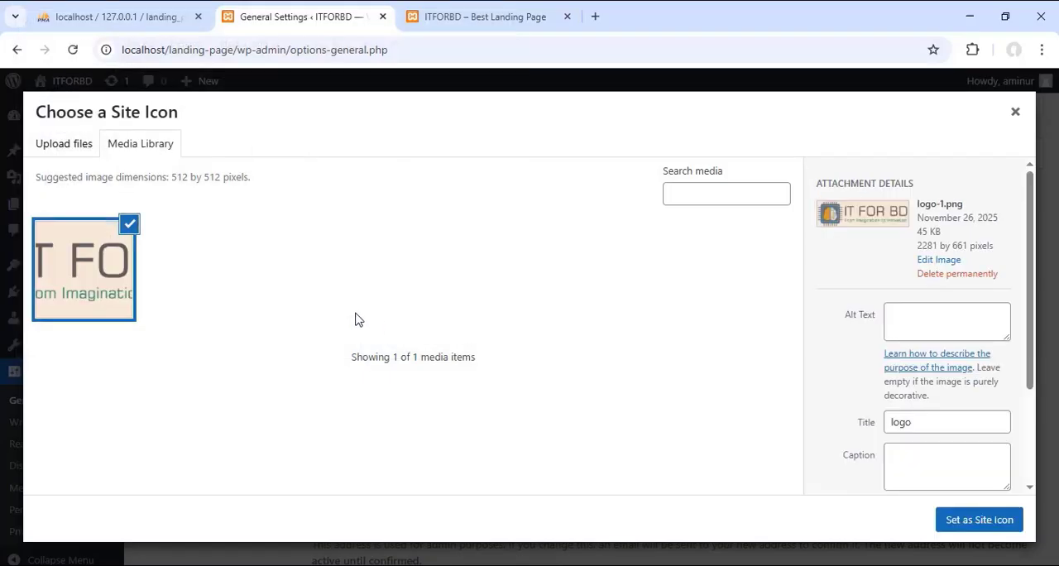
Step: Try to crop the uploaded logo to its chip-and-brain emblem as the site icon, read the resulting message and close the crop dialog
left_click(985, 528)
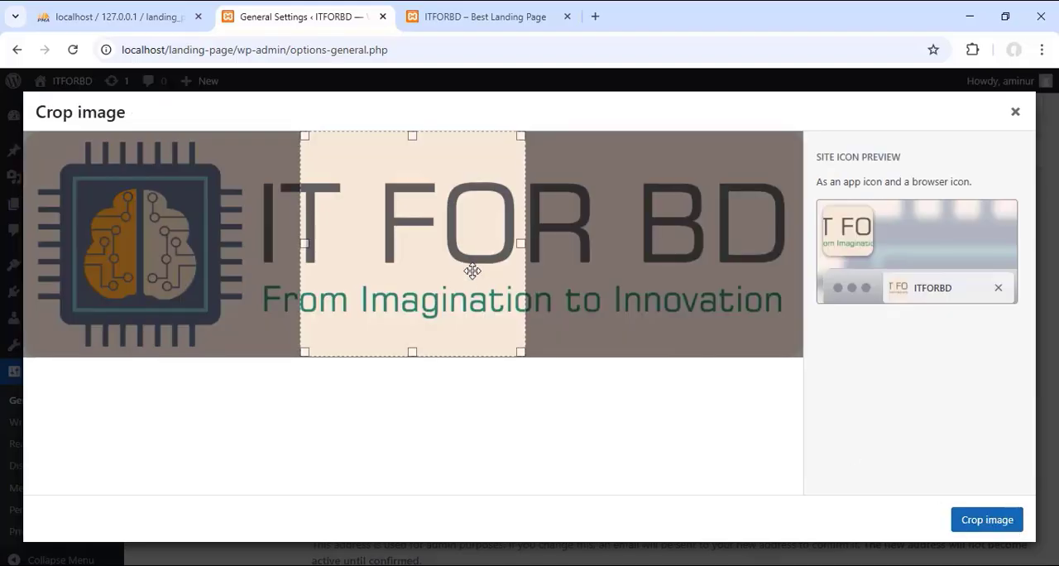
left_click_drag(472, 273, 196, 263)
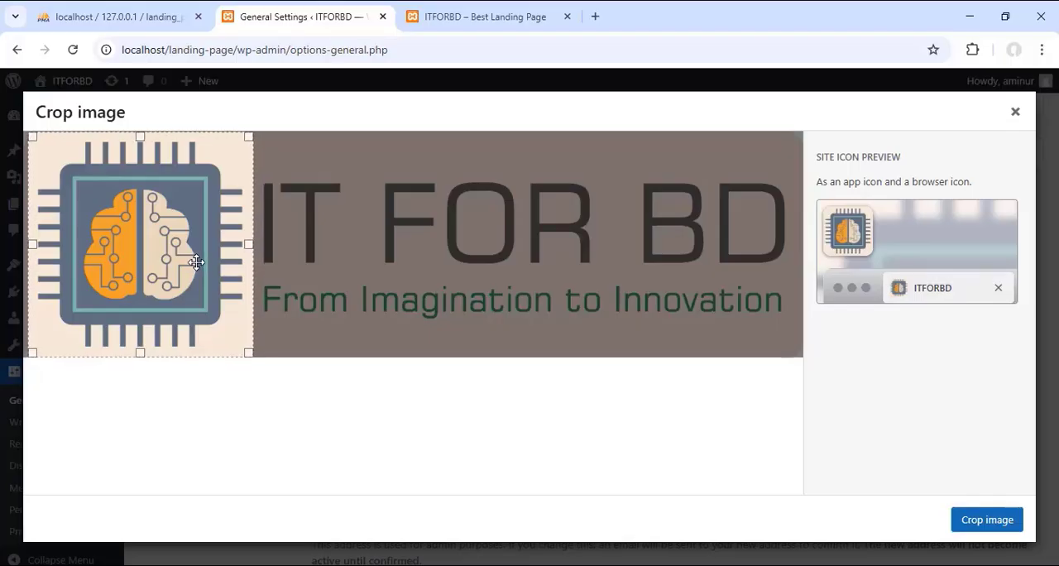
left_click(1000, 521)
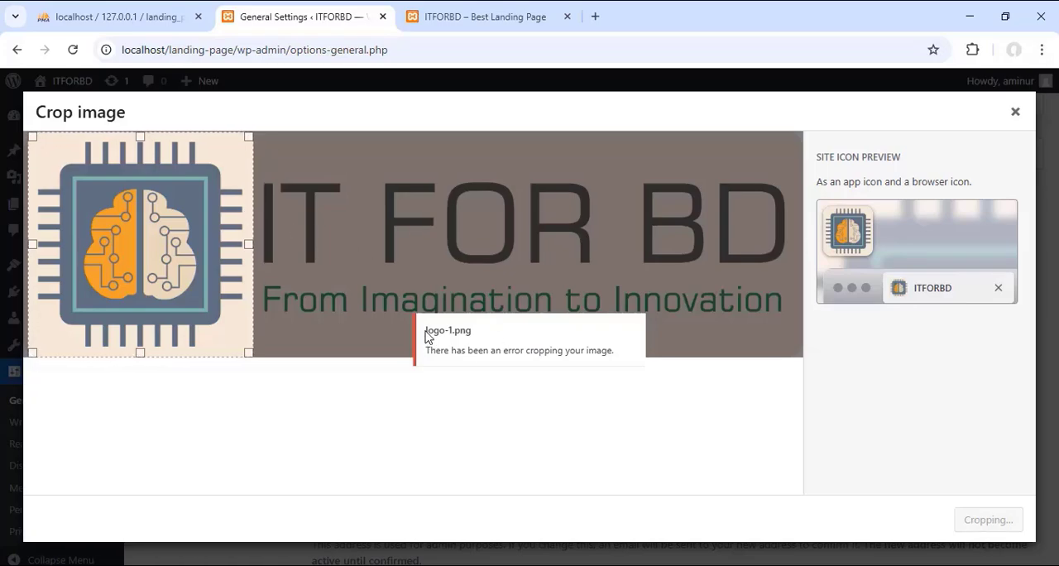
left_click_drag(425, 331, 474, 331)
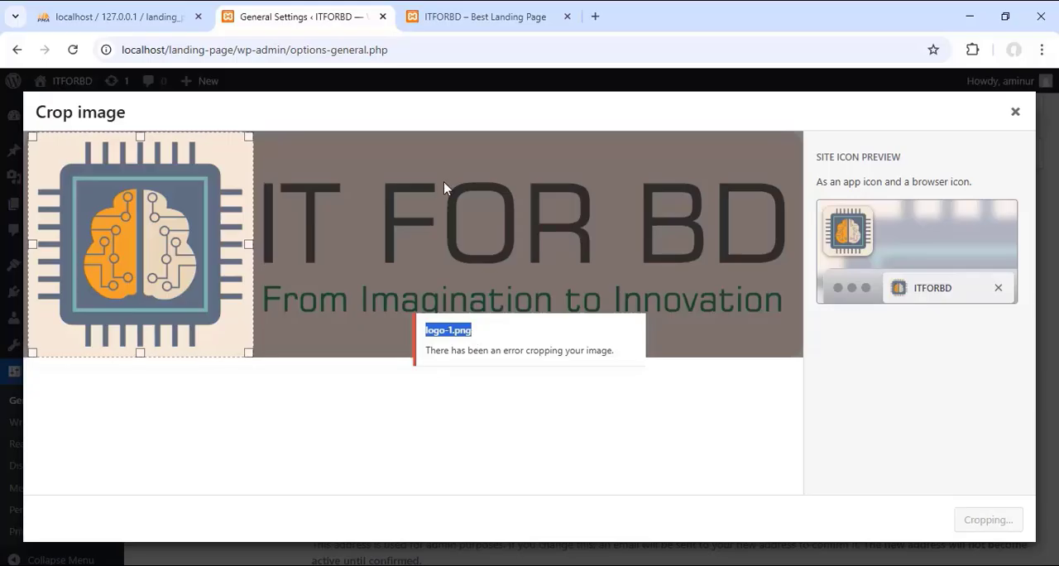
left_click_drag(427, 350, 617, 360)
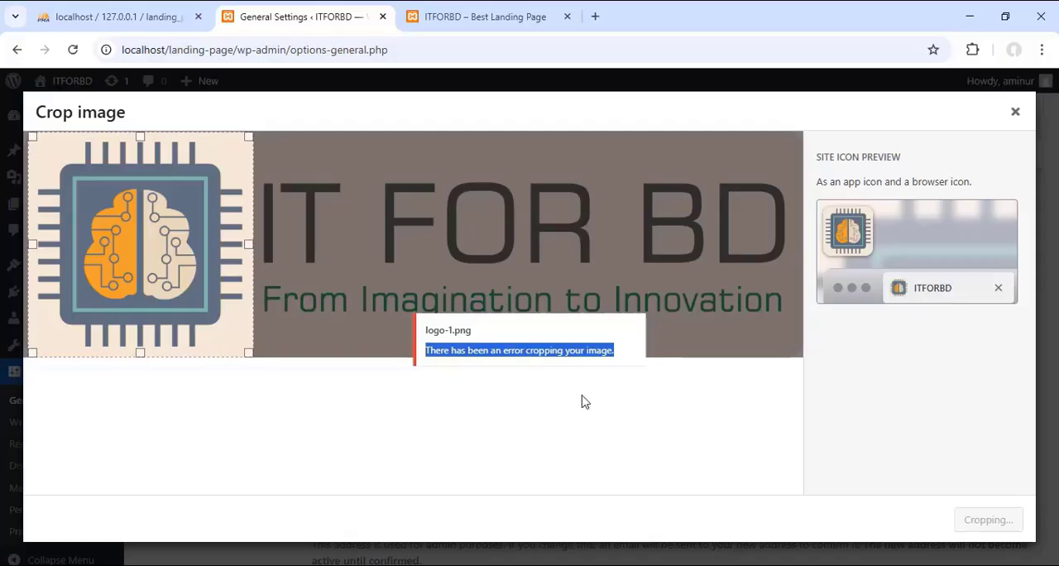
left_click(1015, 111)
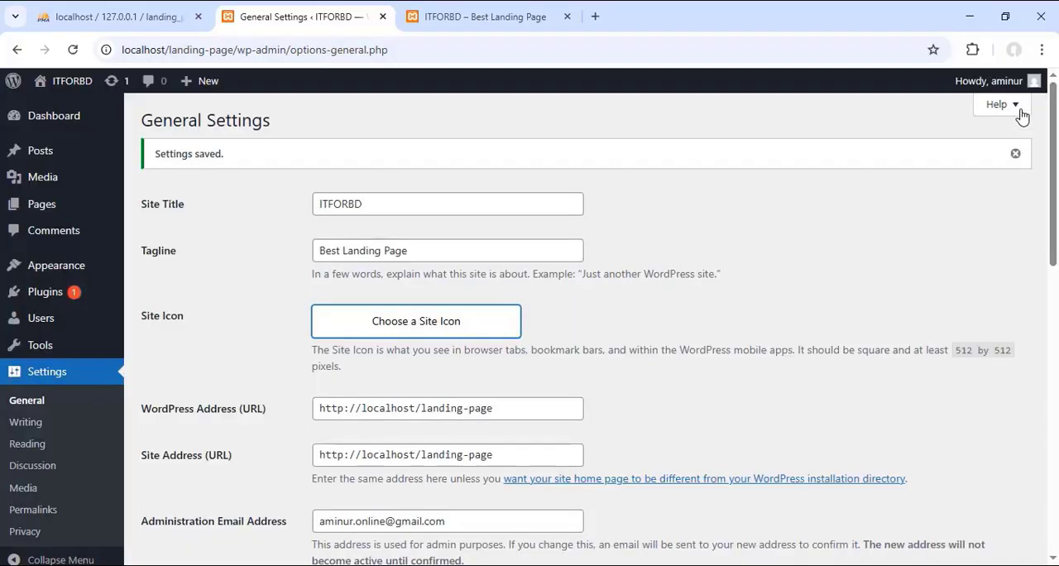
Step: Minimize the browser and file window, switch to the XAMPP Control Panel and open Apache's php.ini configuration file
mouse_move(984, 77)
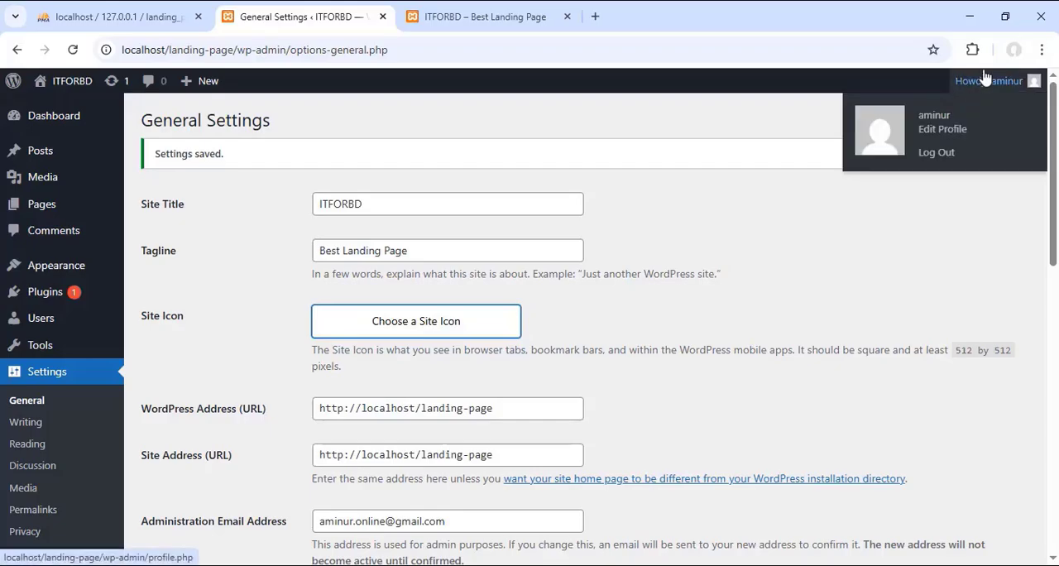
left_click(969, 16)
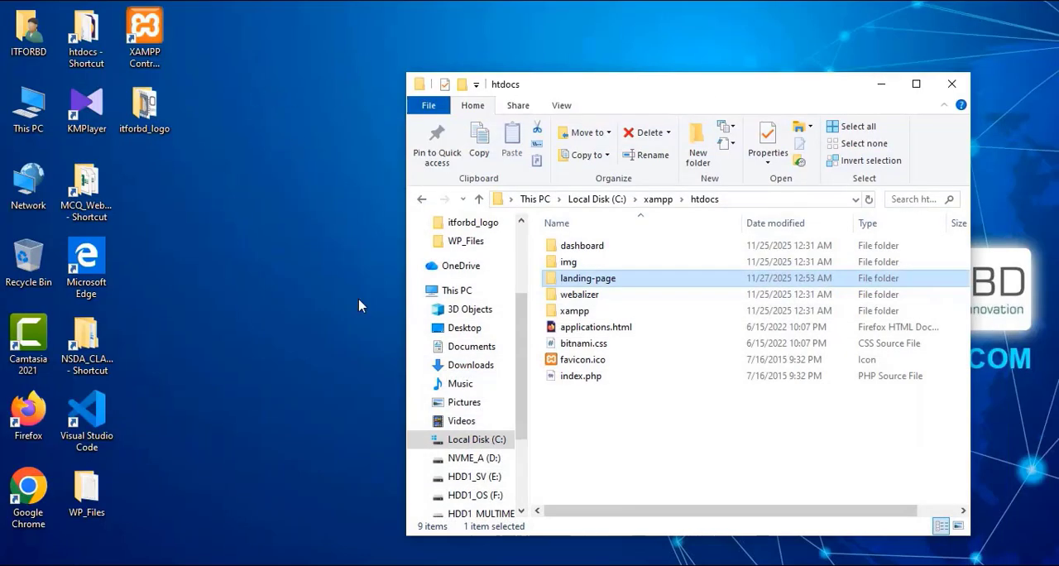
left_click(881, 83)
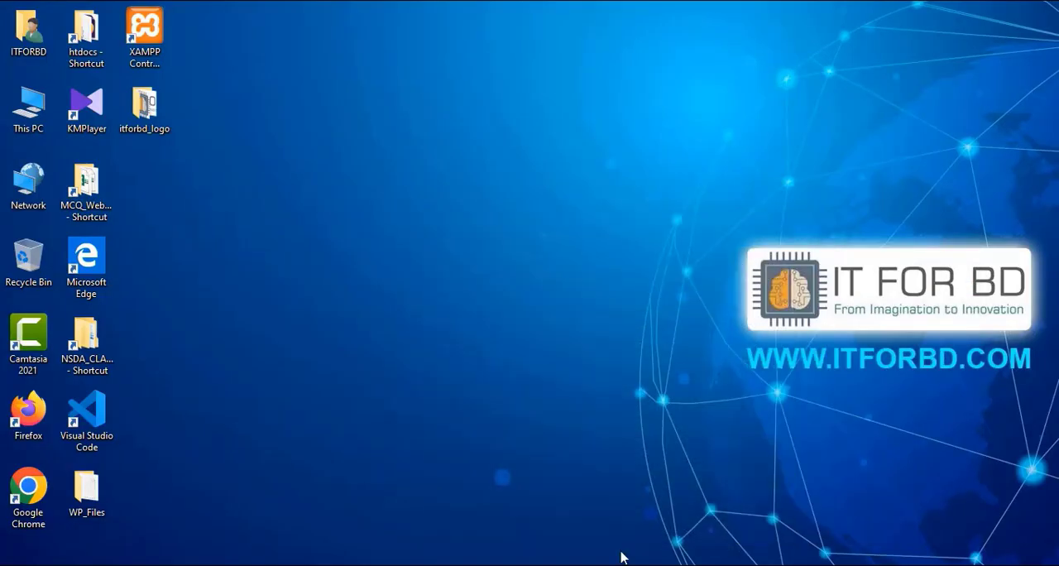
left_click(584, 564)
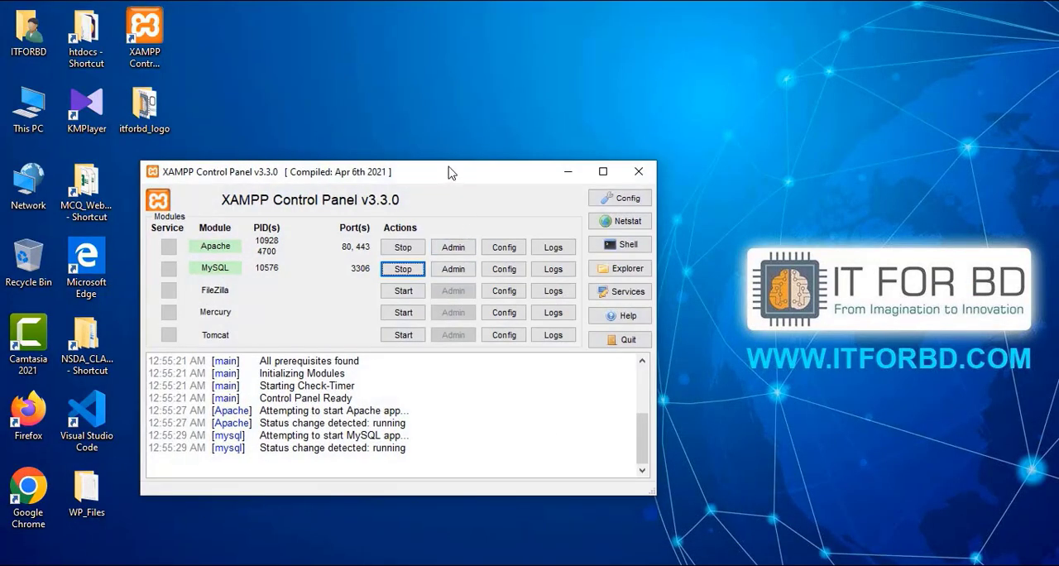
left_click_drag(451, 172, 441, 165)
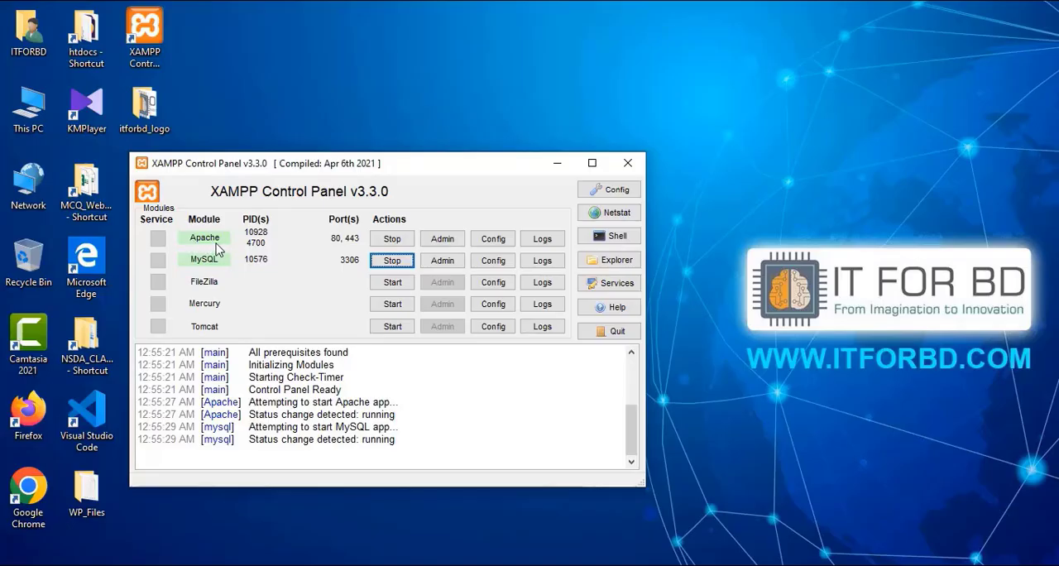
left_click(494, 240)
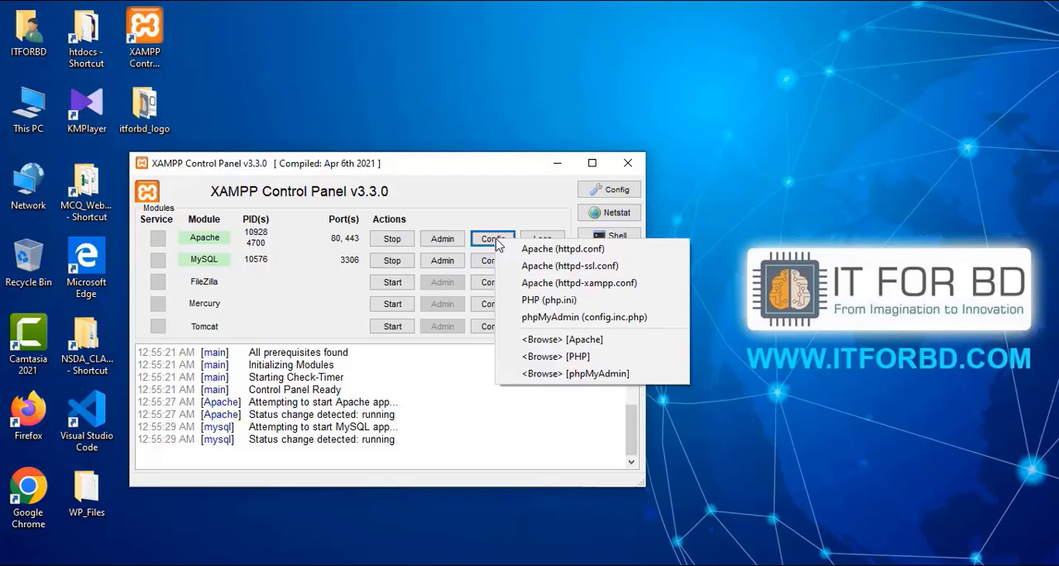
left_click(552, 304)
left_click_drag(444, 170, 440, 130)
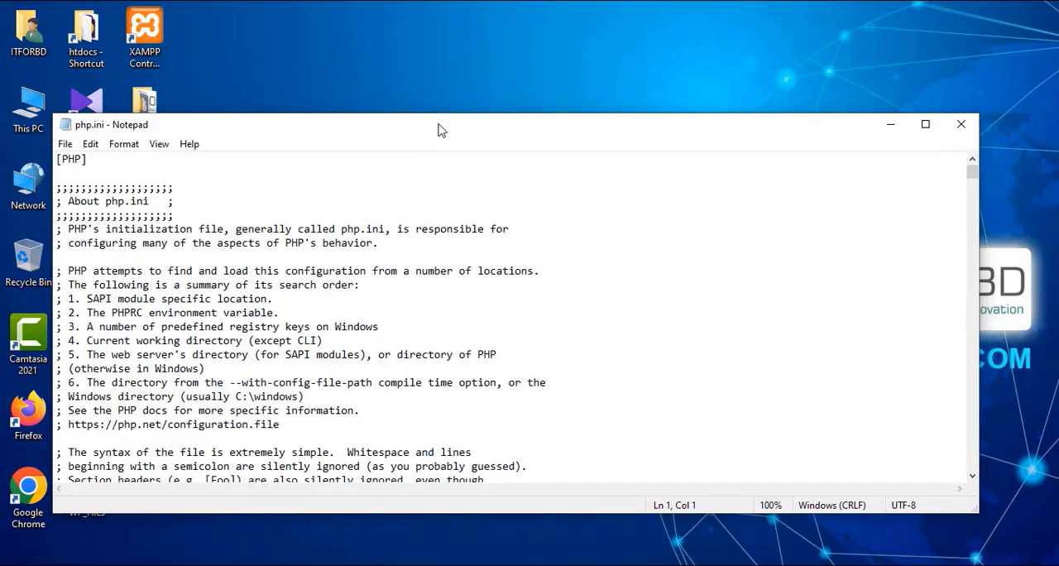
scroll(374, 265, "down", 2)
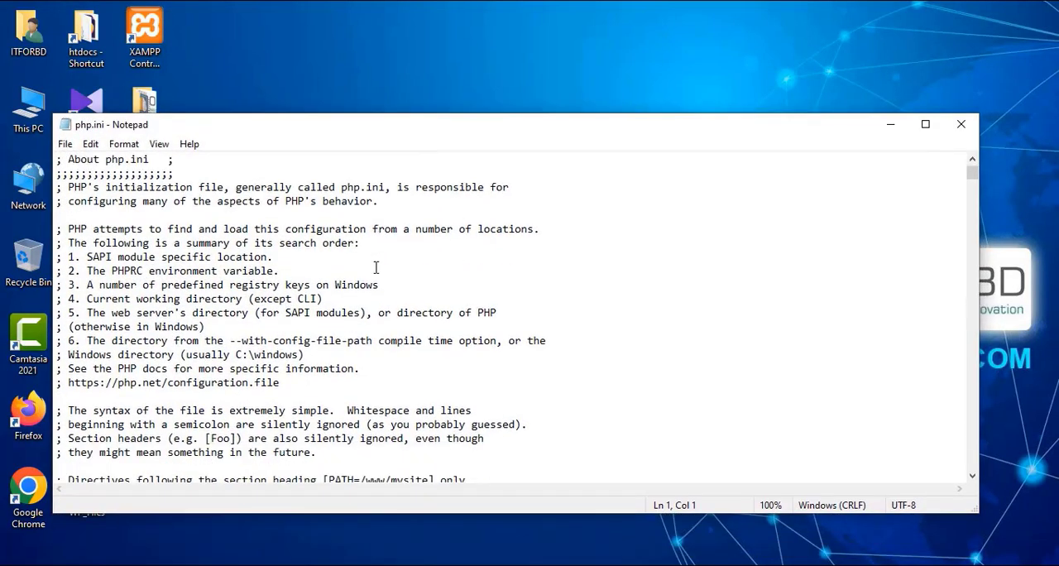
Step: Search php.ini downward for "gd" to locate the GD extension line, and close the search dialog
scroll(376, 263, "up", 2)
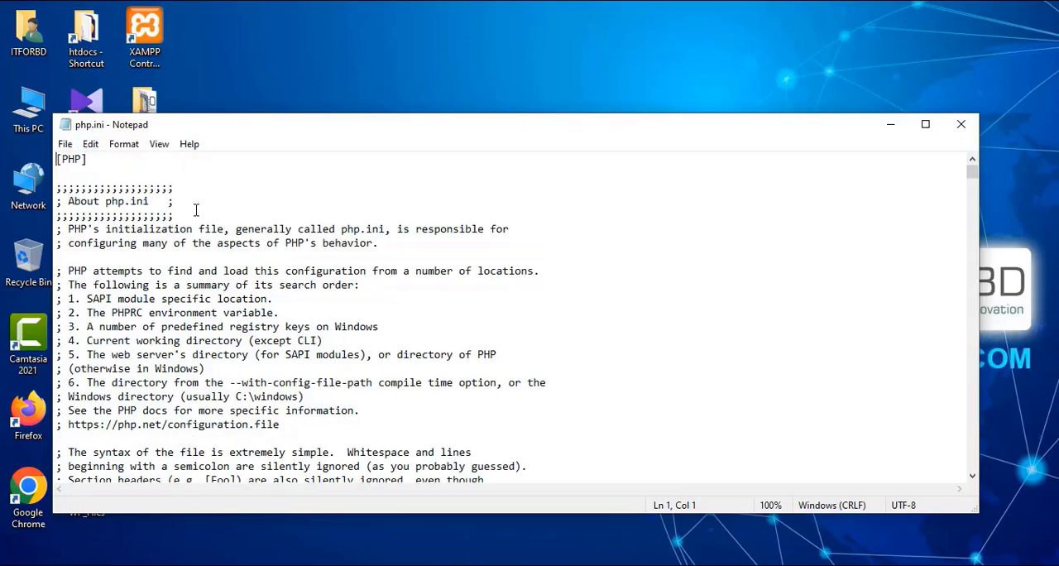
key("ctrl+f")
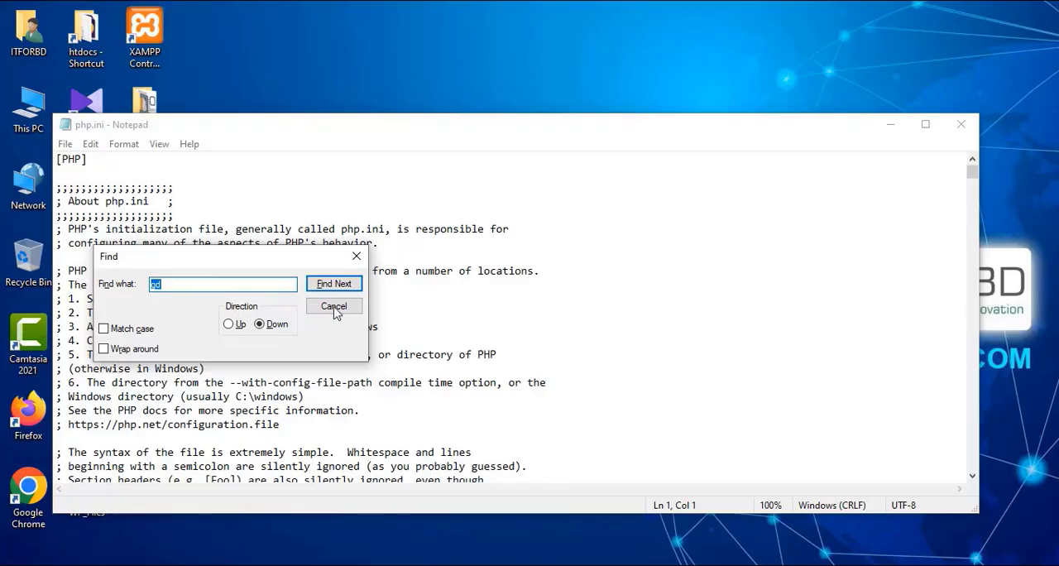
left_click(334, 308)
left_click(65, 144)
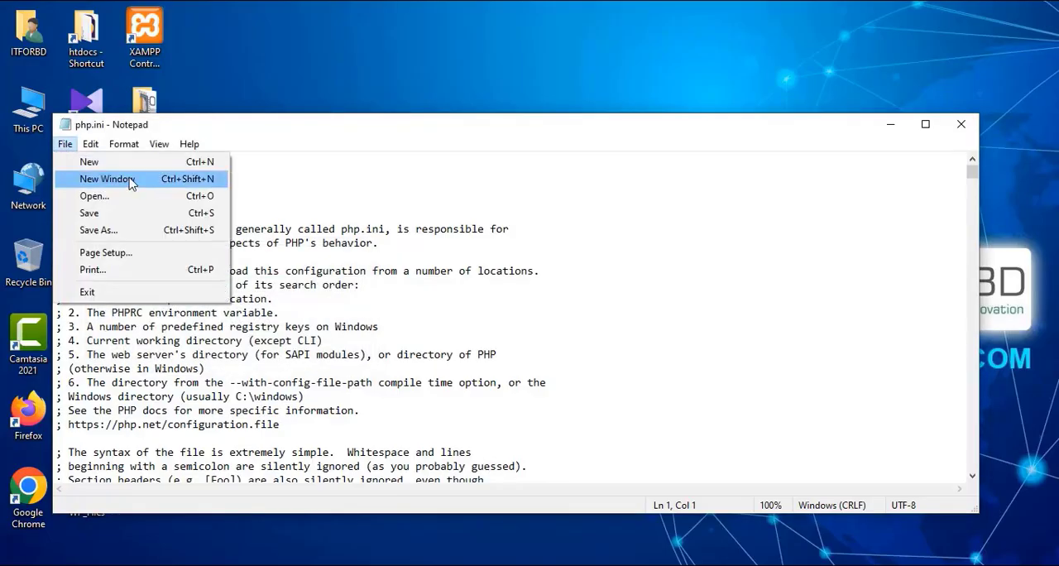
mouse_move(92, 147)
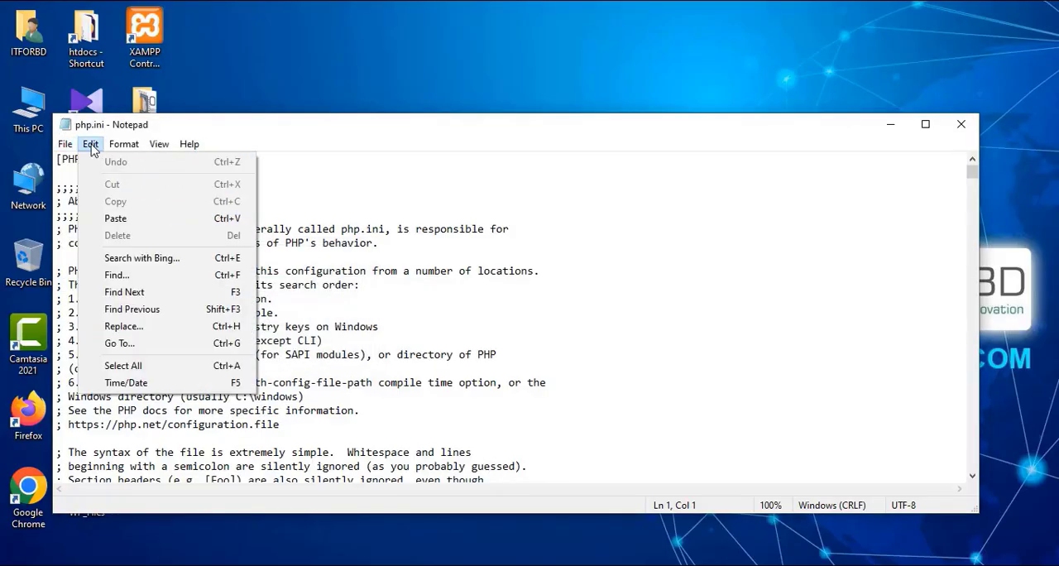
left_click(114, 276)
left_click_drag(183, 258, 223, 285)
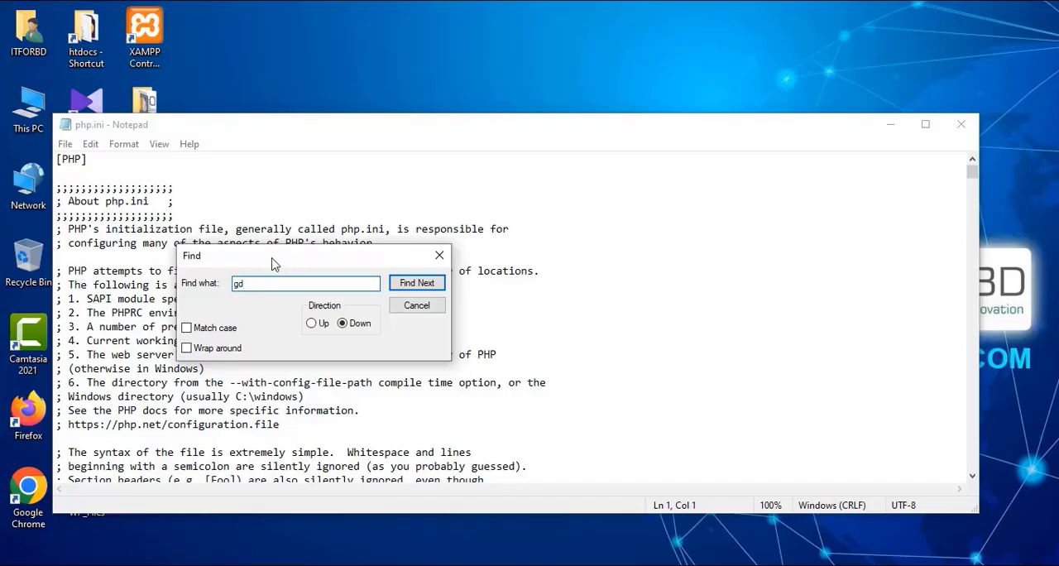
left_click(416, 284)
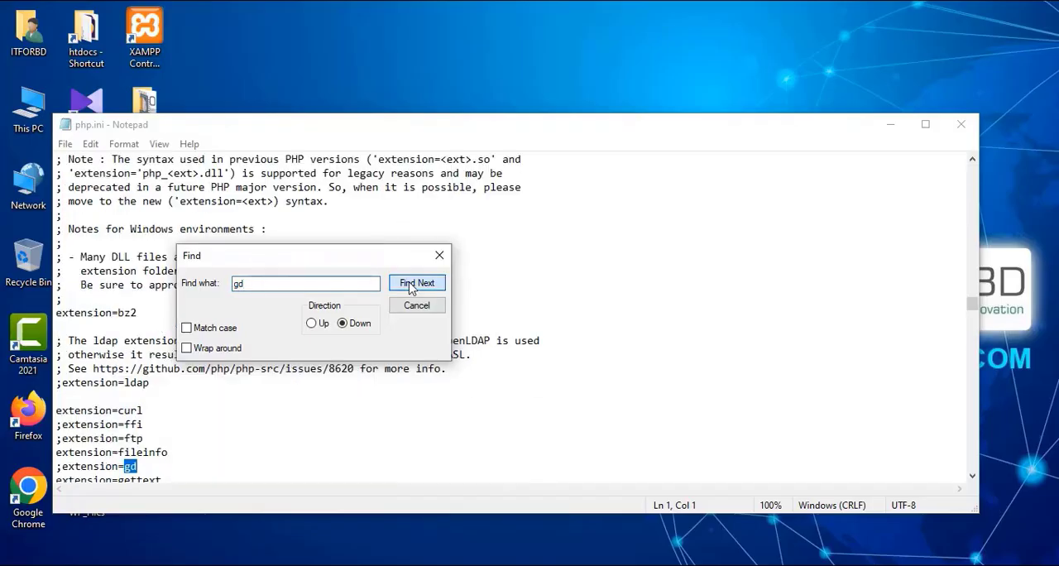
left_click(440, 254)
Step: Enable the GD extension by deleting the leading semicolon from the ;extension=gd line in php.ini
scroll(250, 377, "down", 2)
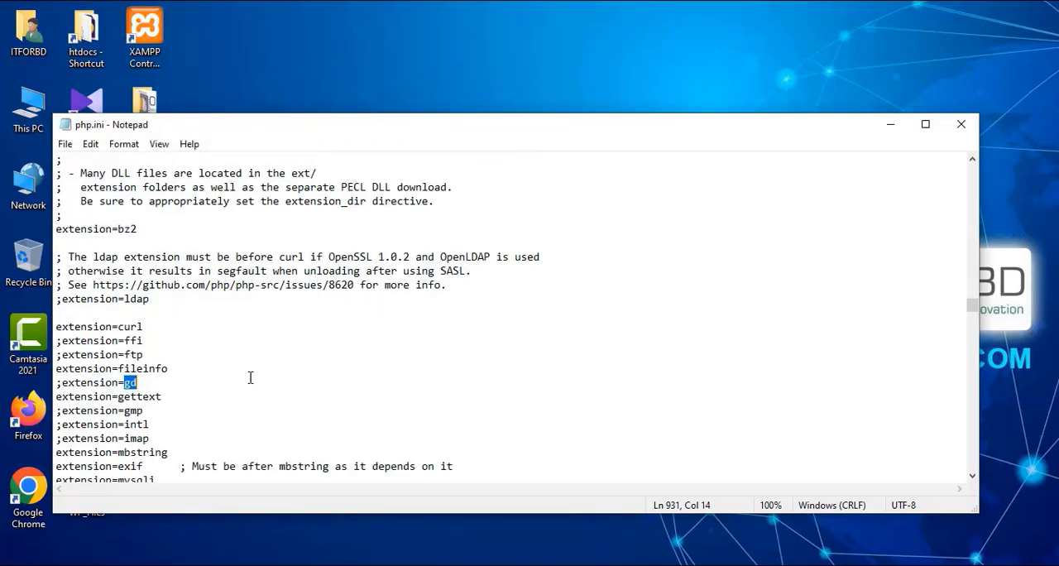
scroll(174, 383, "up", 7, "ctrl")
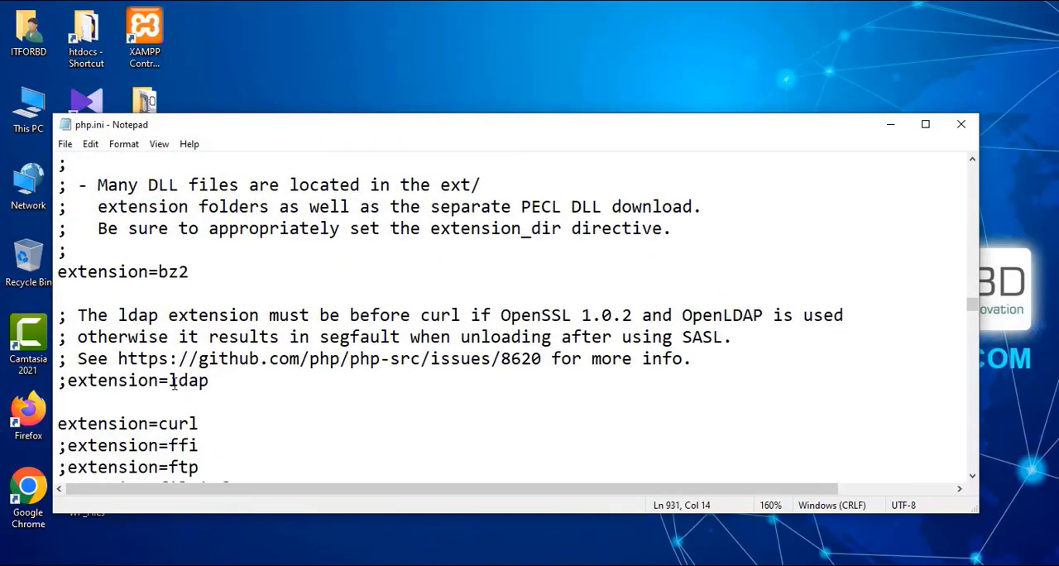
scroll(203, 380, "up", 7, "ctrl")
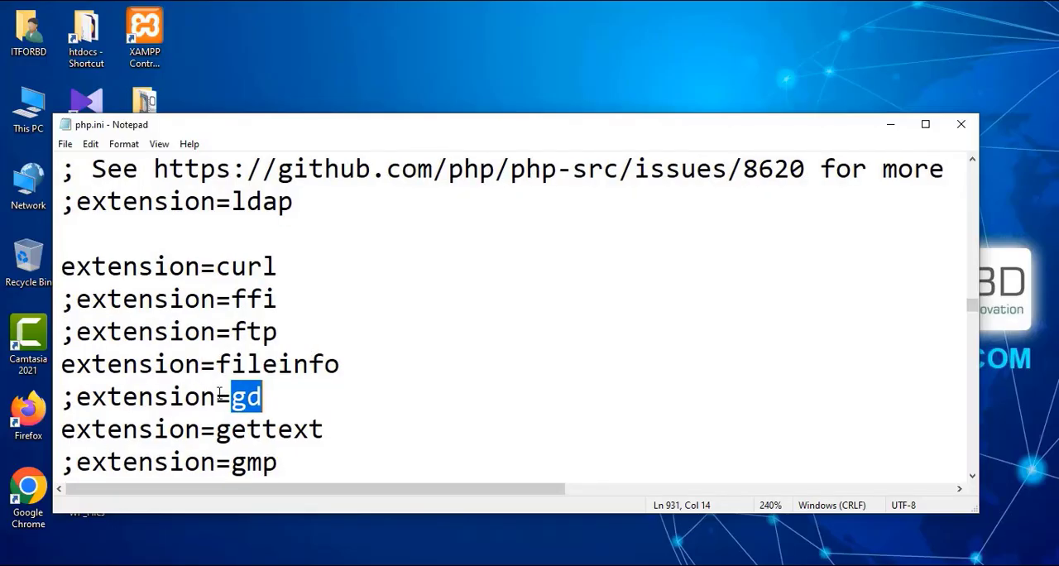
left_click_drag(286, 397, 56, 399)
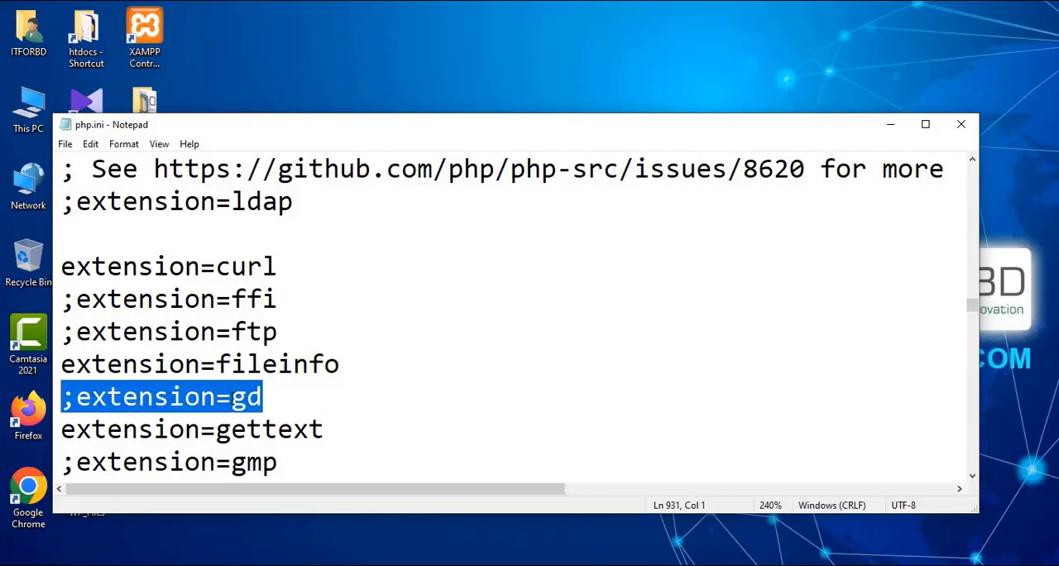
left_click(246, 398)
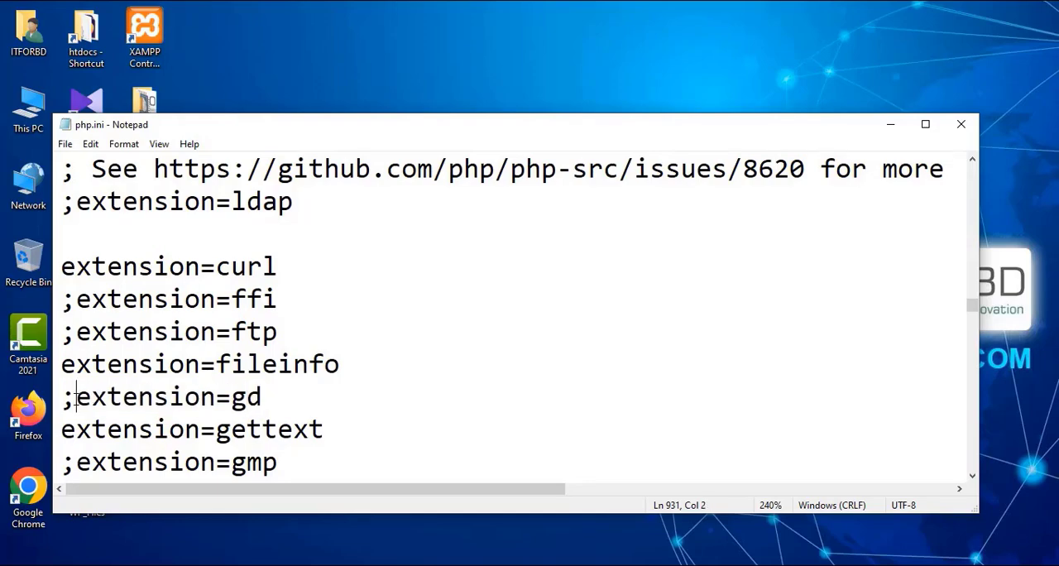
left_click_drag(75, 397, 66, 399)
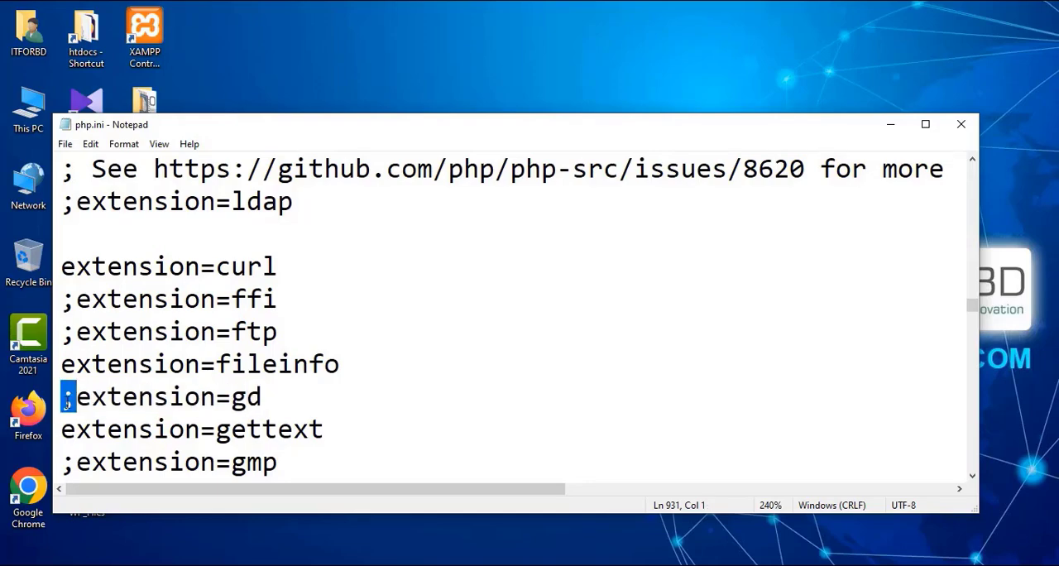
key("Delete")
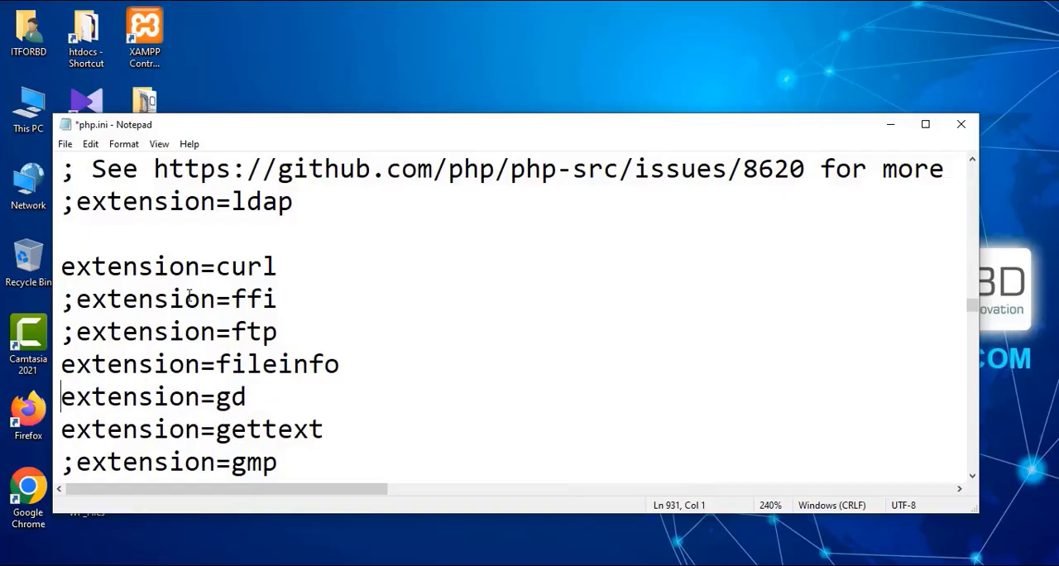
scroll(273, 326, "down", 1)
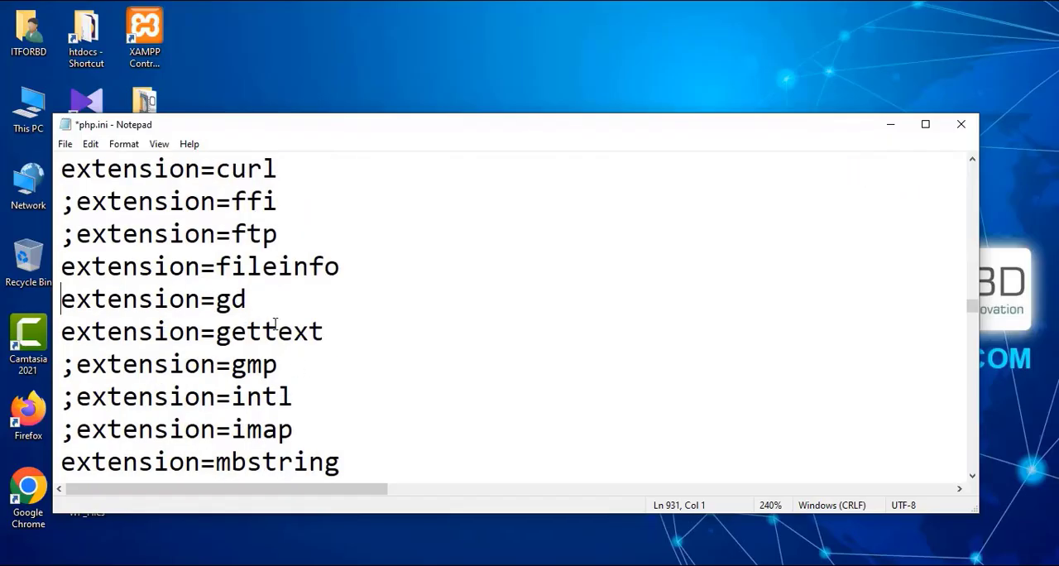
scroll(280, 328, "up", 4)
scroll(279, 328, "down", 3)
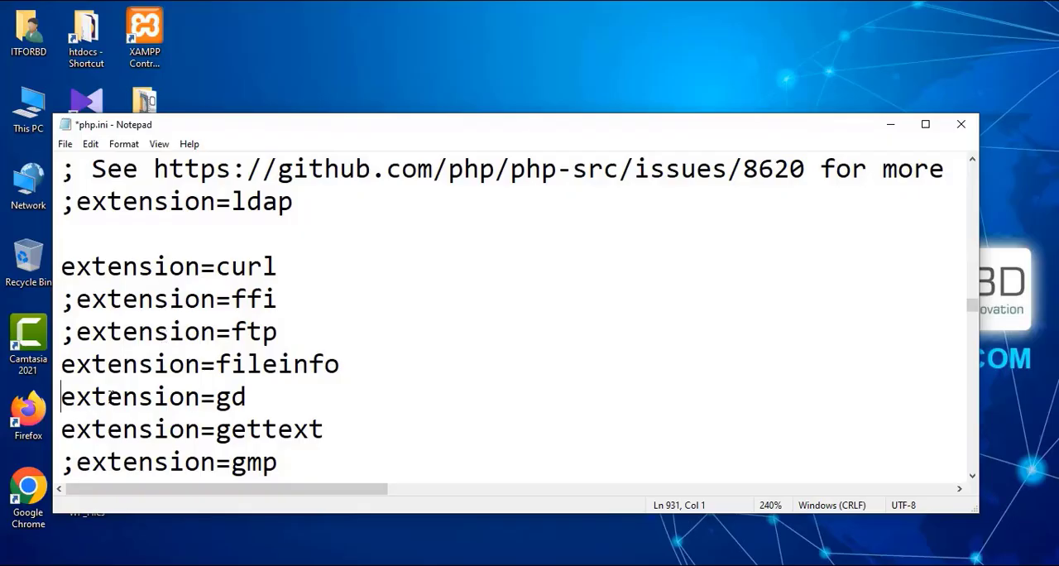
Step: Save the edited php.ini file and close it
left_click(65, 144)
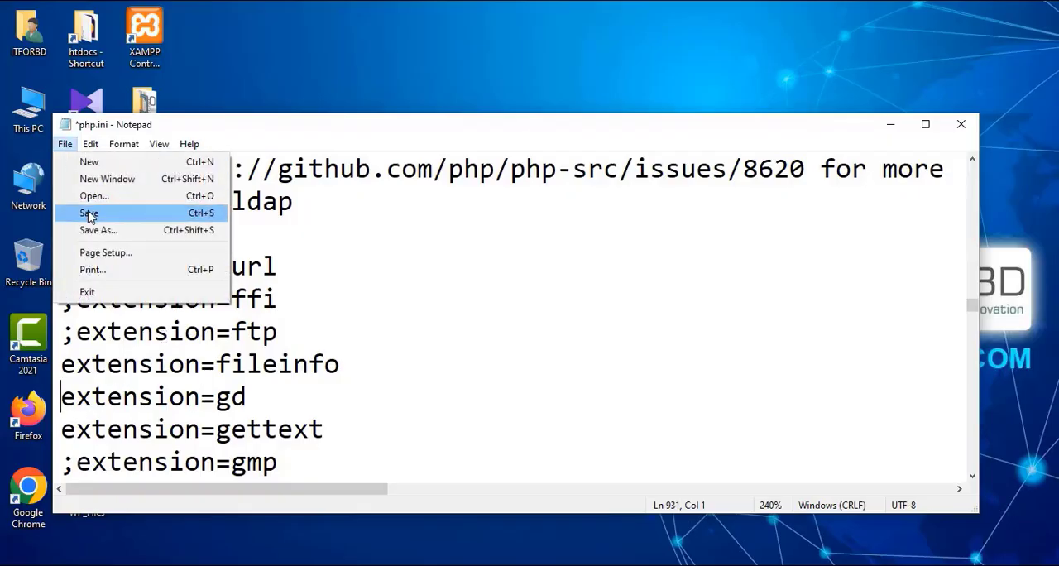
left_click(89, 211)
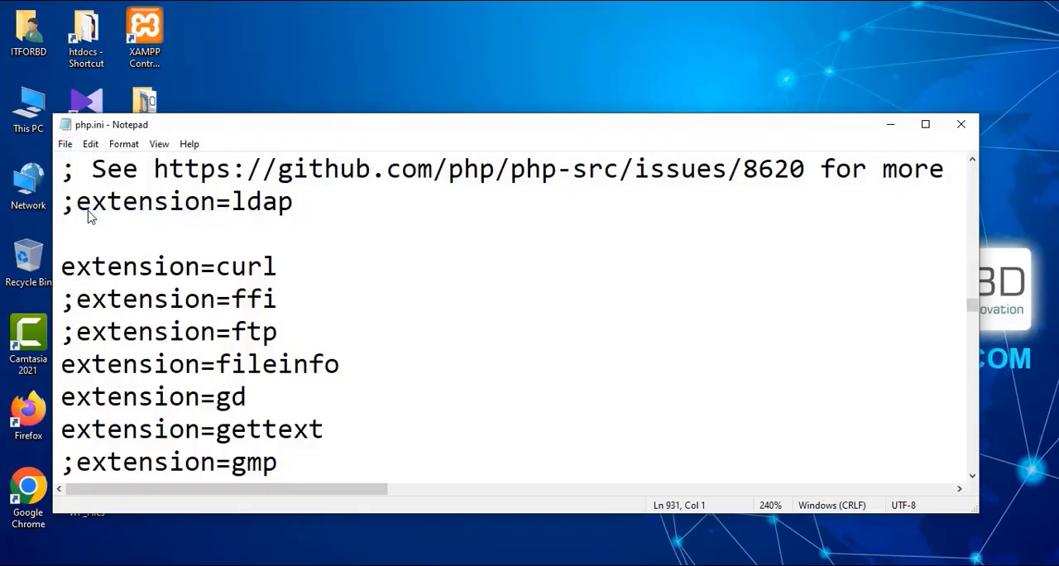
left_click(962, 125)
Step: Restart the Apache module by stopping and starting it, and minimize the XAMPP Control Panel
left_click_drag(515, 170, 571, 159)
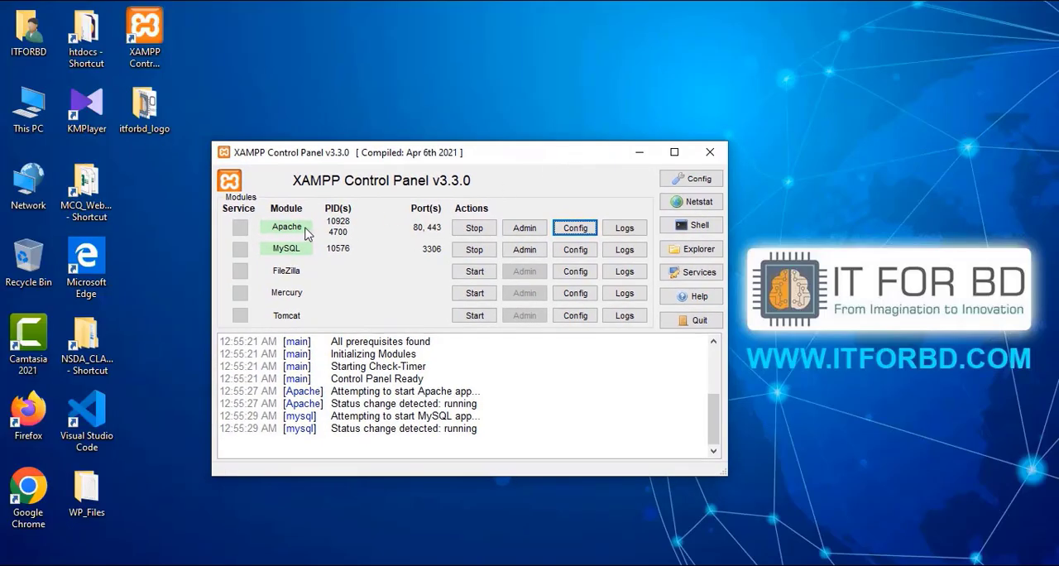
left_click(472, 230)
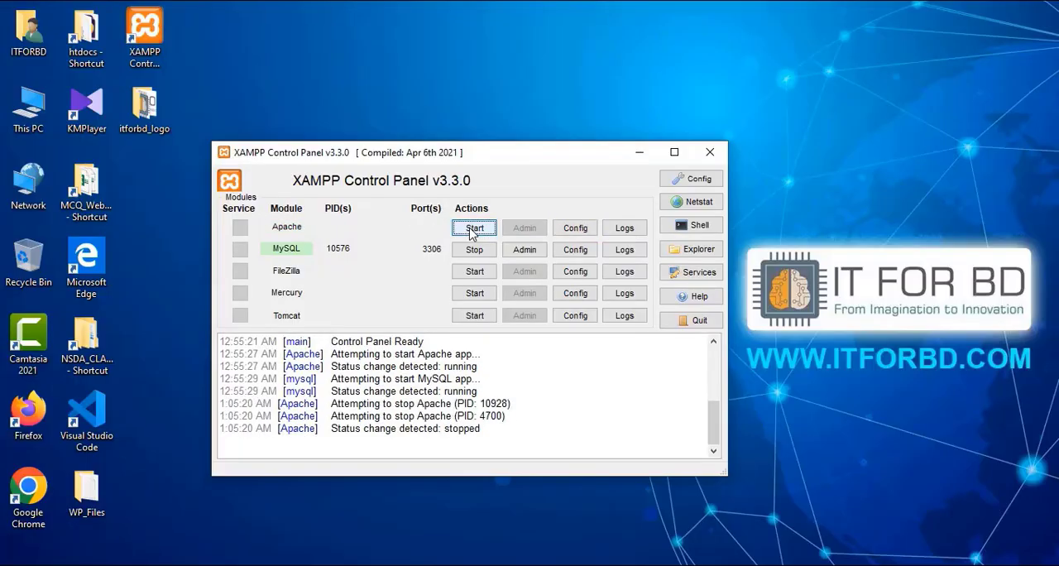
left_click(475, 230)
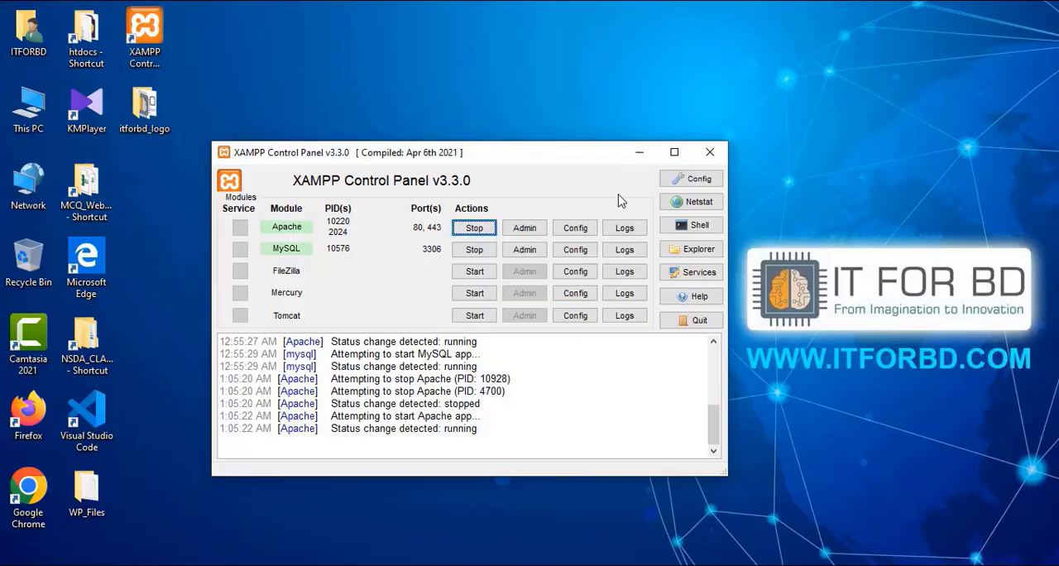
left_click(639, 152)
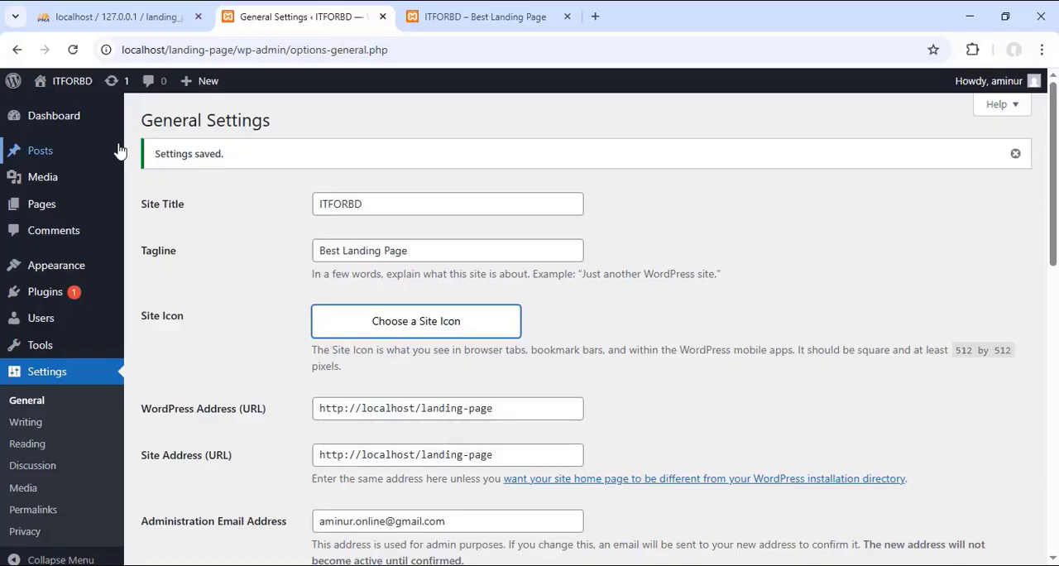
Step: Reload the general settings, choose the uploaded logo as site icon and crop it to the chip-and-brain emblem
left_click(73, 50)
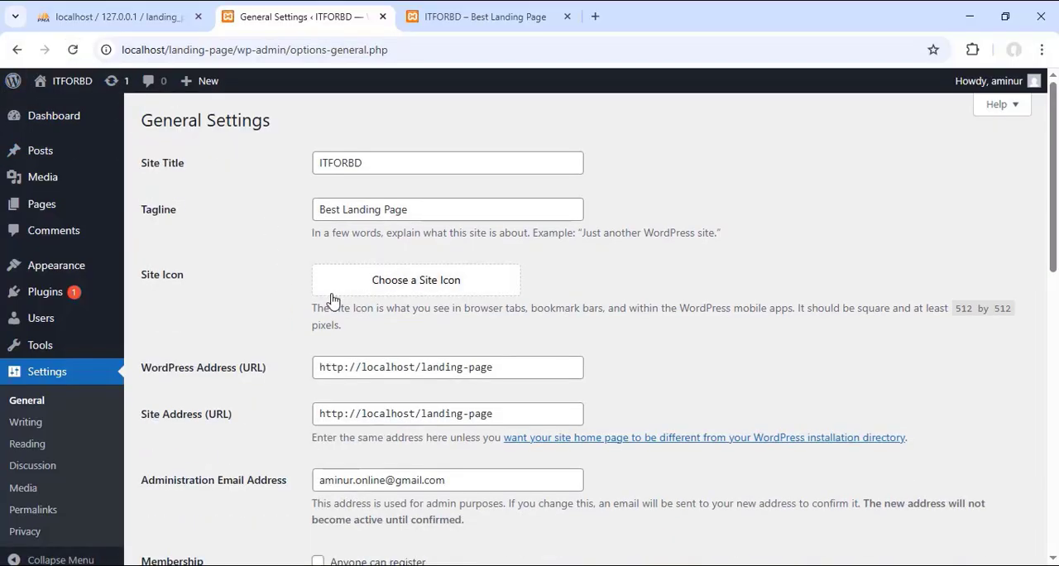
left_click(426, 288)
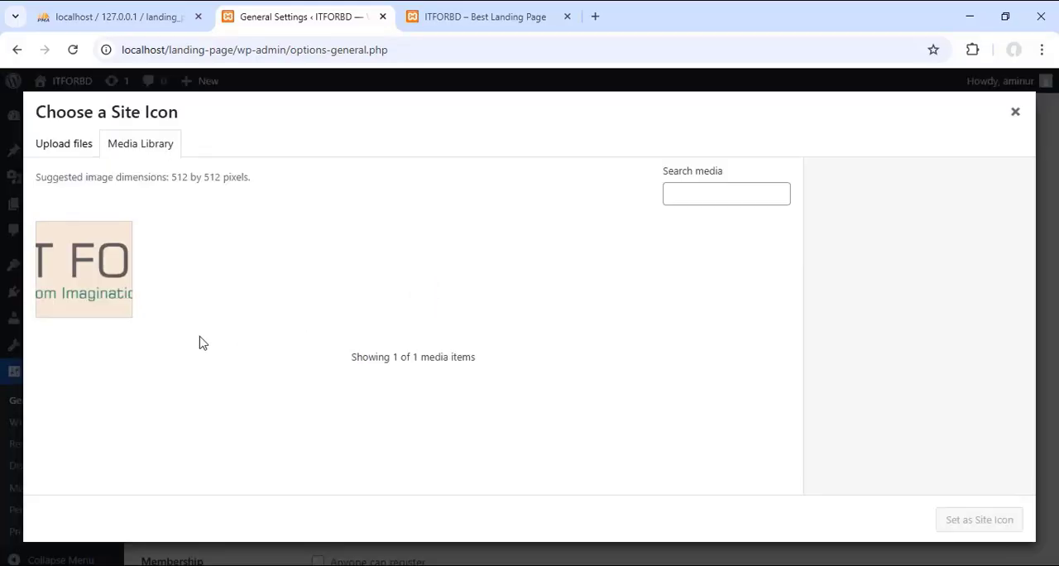
left_click(76, 263)
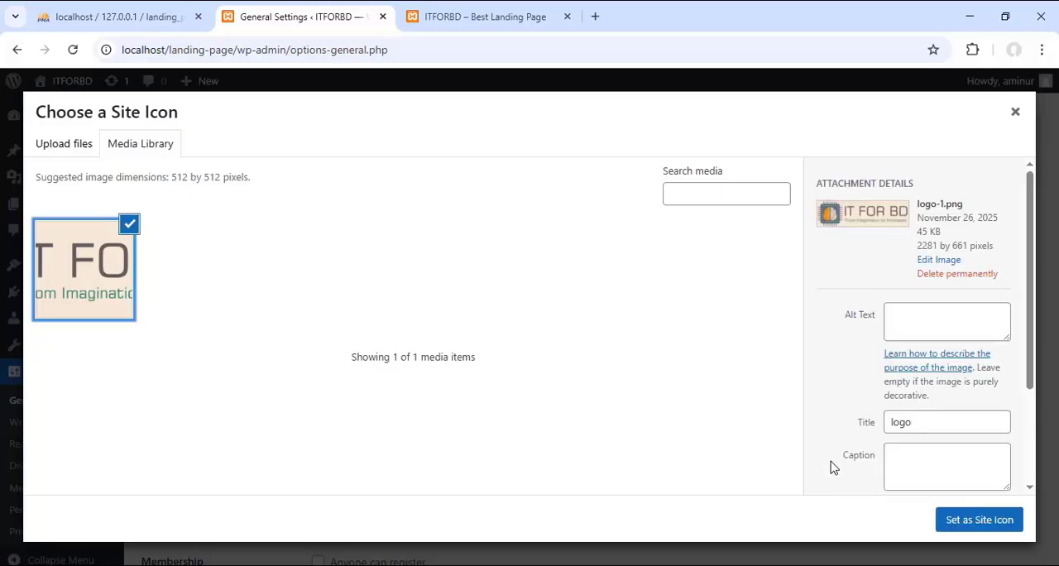
left_click(1002, 526)
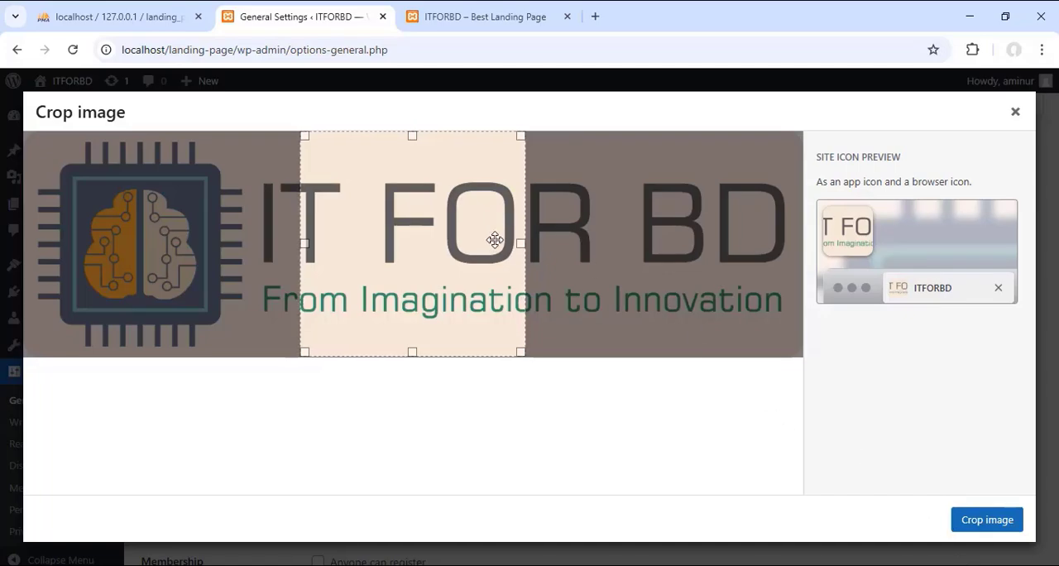
left_click_drag(491, 239, 208, 249)
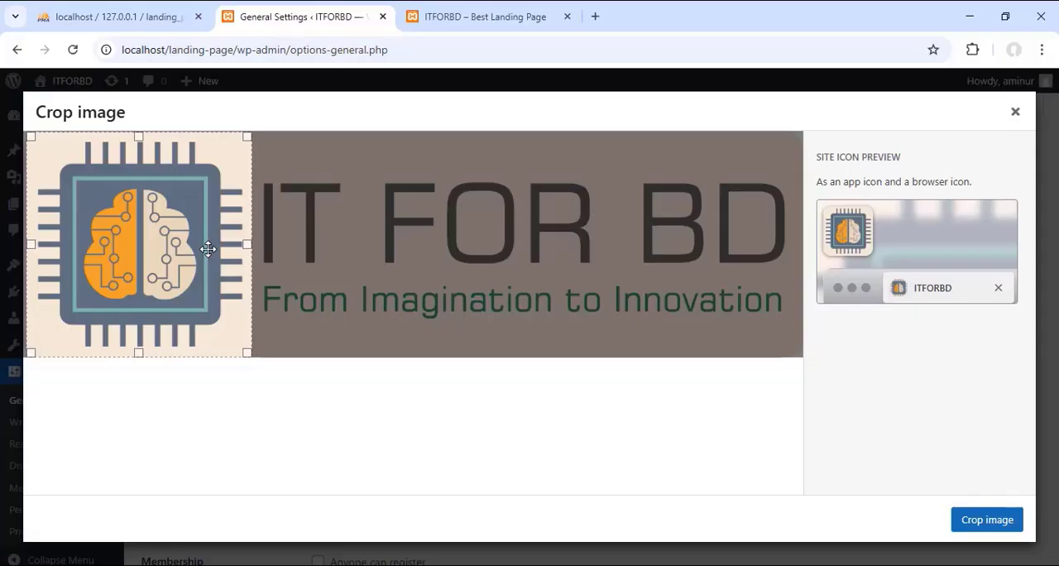
left_click(1001, 527)
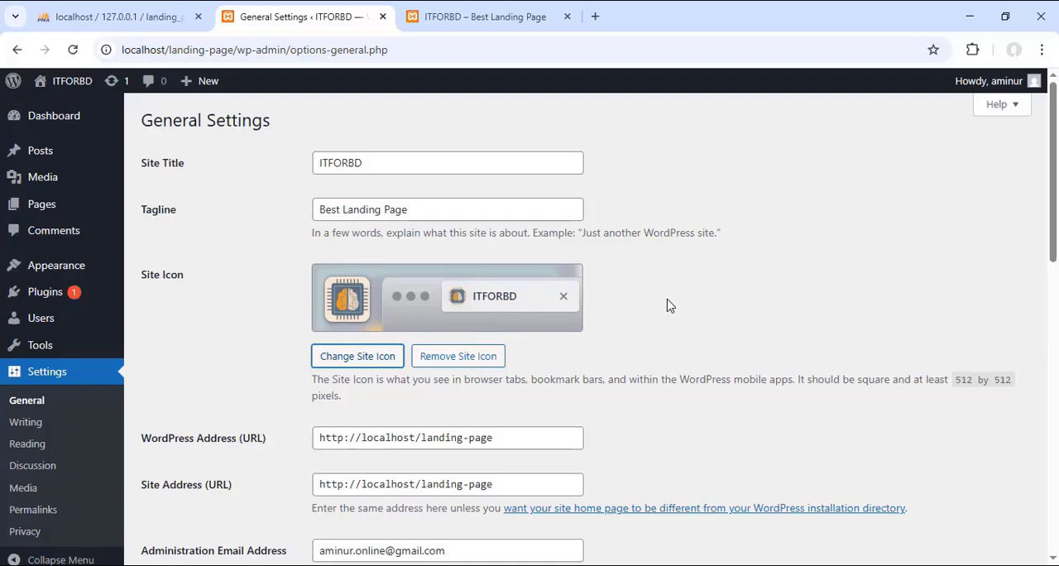
Step: Save the general settings with the new site icon
scroll(689, 311, "down", 1)
scroll(686, 304, "down", 2)
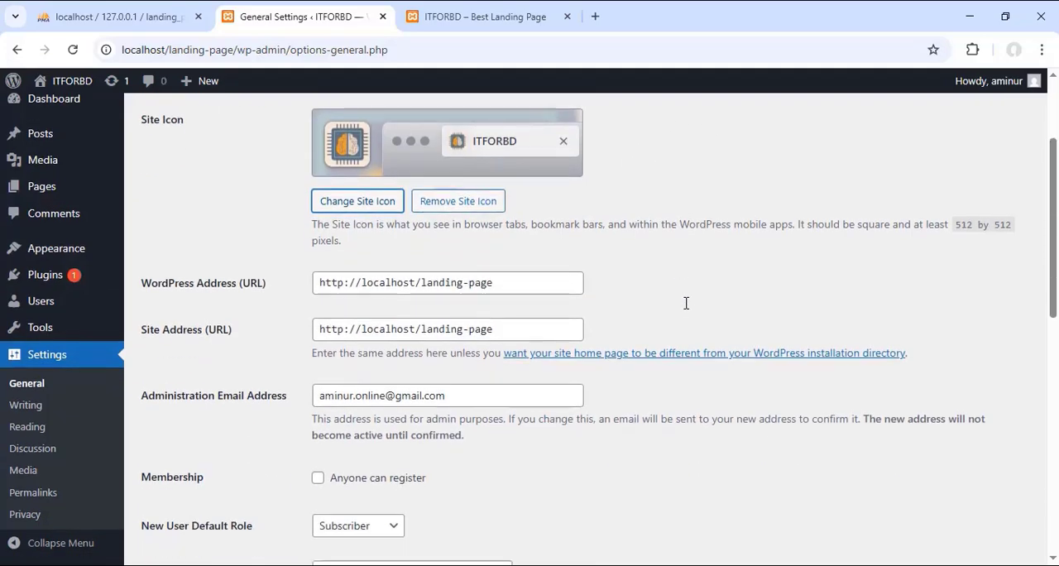
scroll(580, 306, "down", 1)
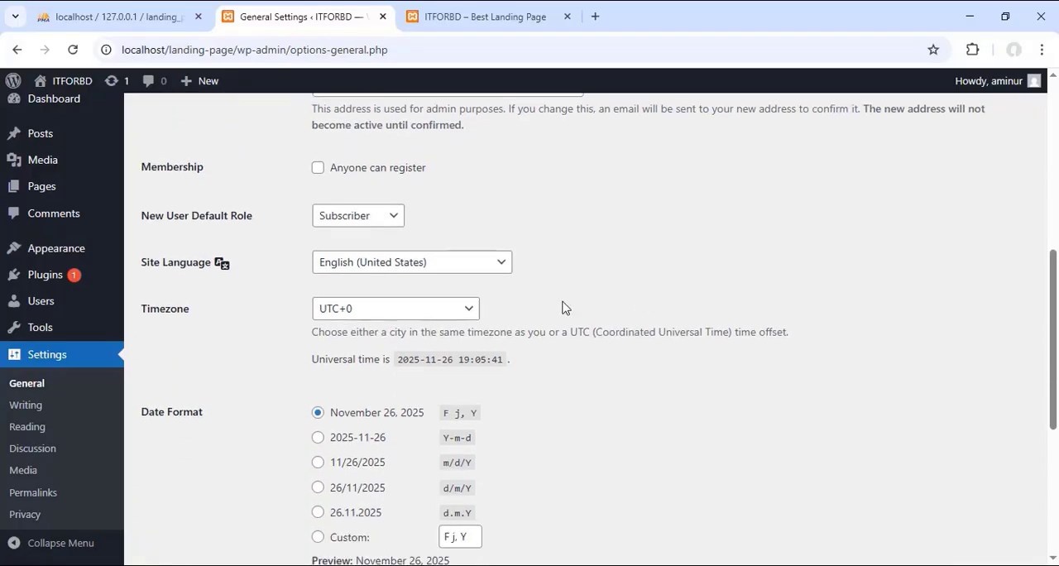
scroll(503, 281, "down", 3)
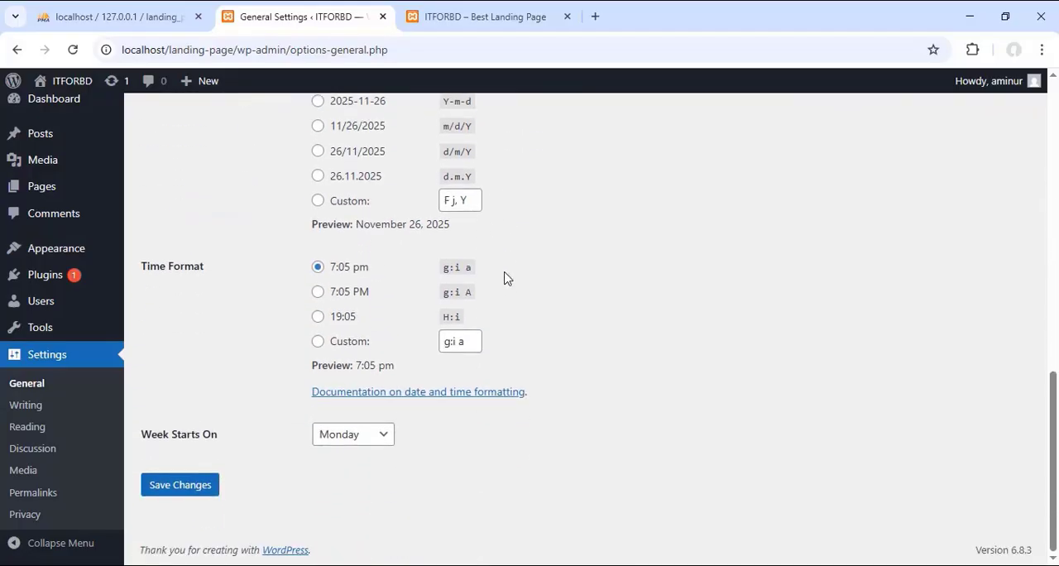
left_click(172, 494)
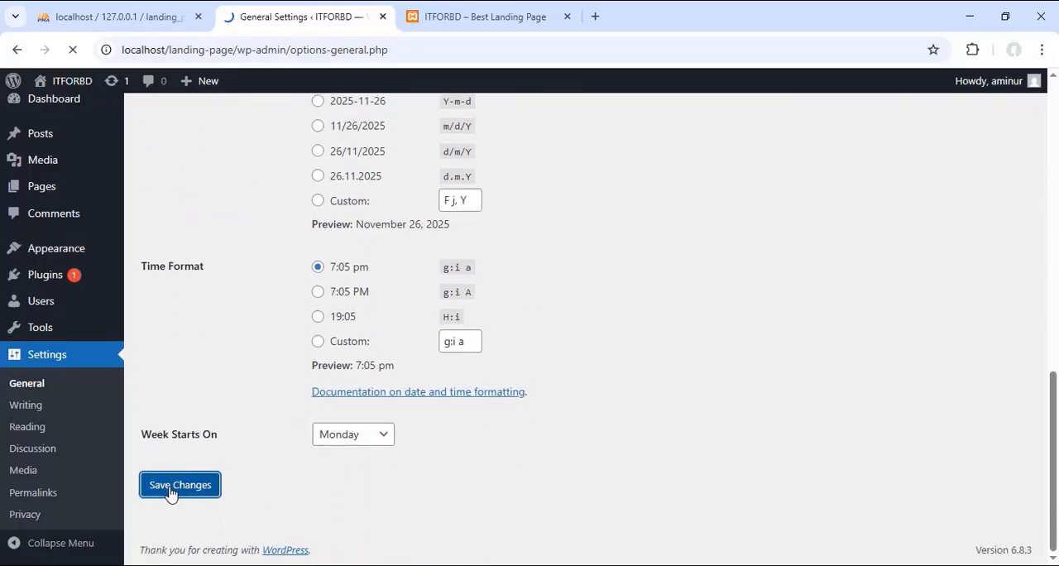
Step: Reload the site's front page to check the new icon in the browser tab, and look through the page
left_click(480, 18)
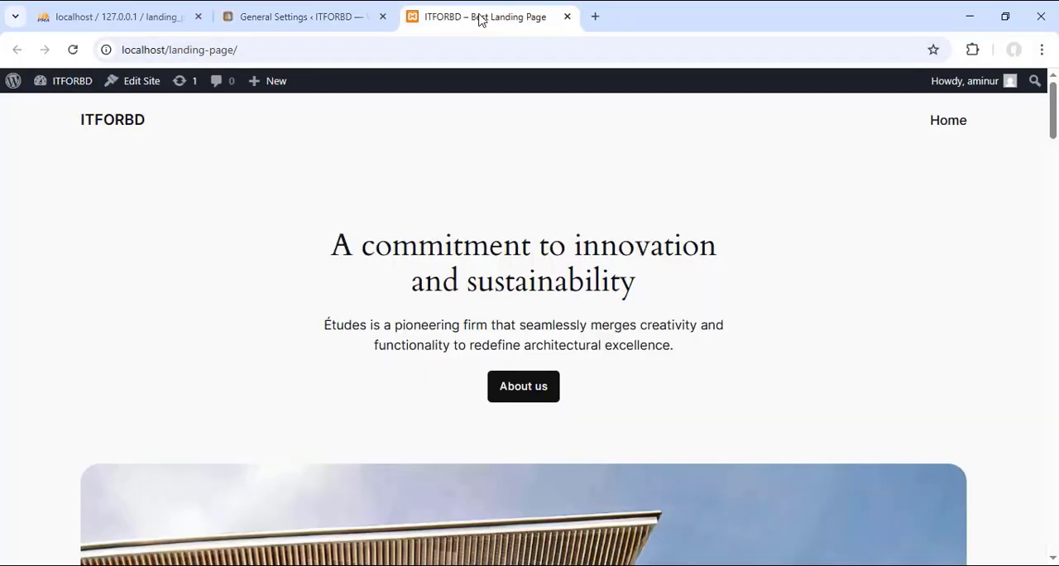
right_click(482, 18)
left_click(532, 135)
scroll(439, 178, "down", 1)
scroll(538, 184, "up", 1)
Step: Log out of the WordPress admin from the general settings page, and close all the browser tabs and the window
left_click(306, 23)
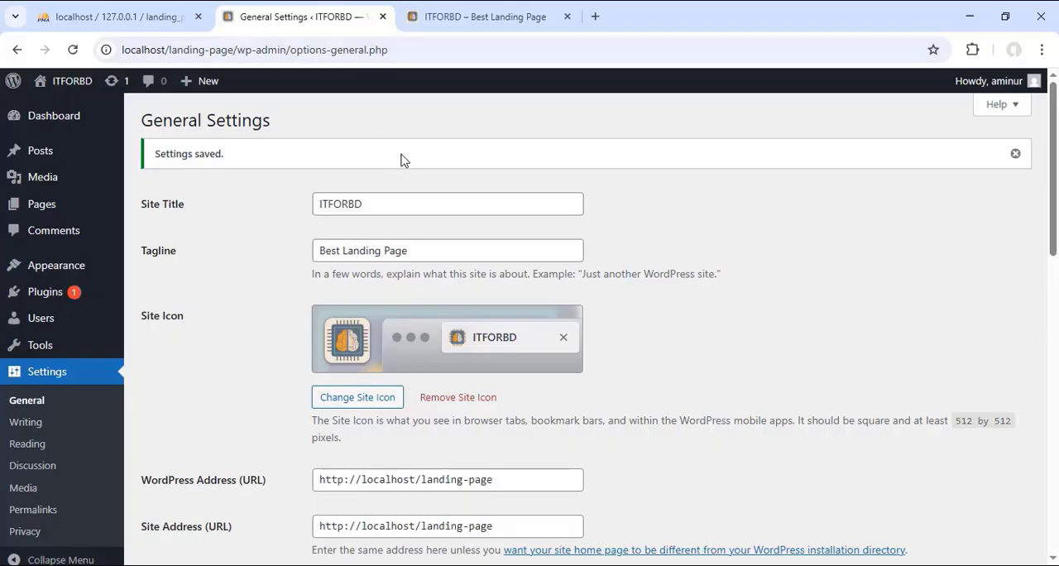
mouse_move(1033, 100)
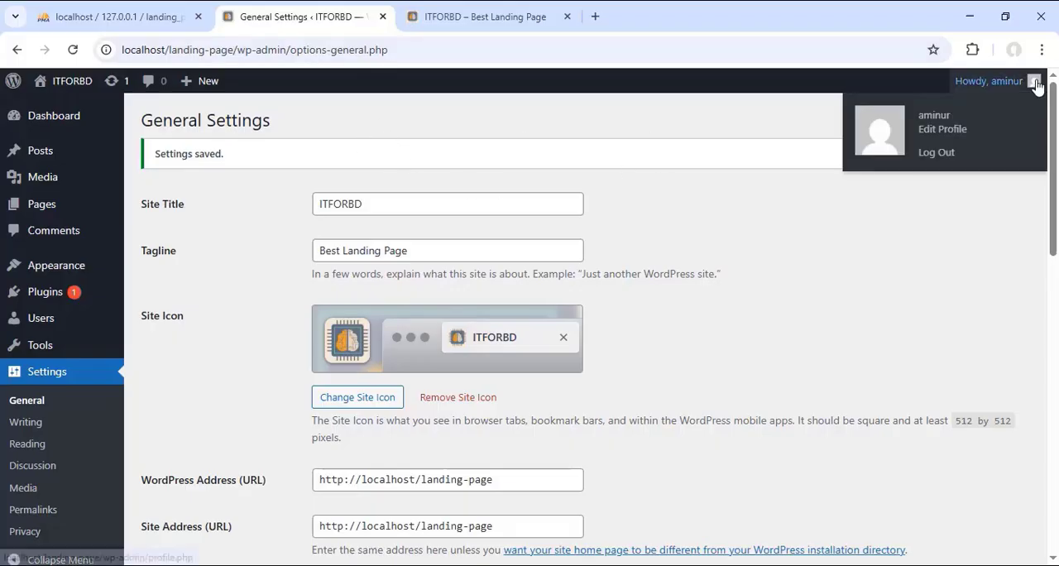
left_click(944, 153)
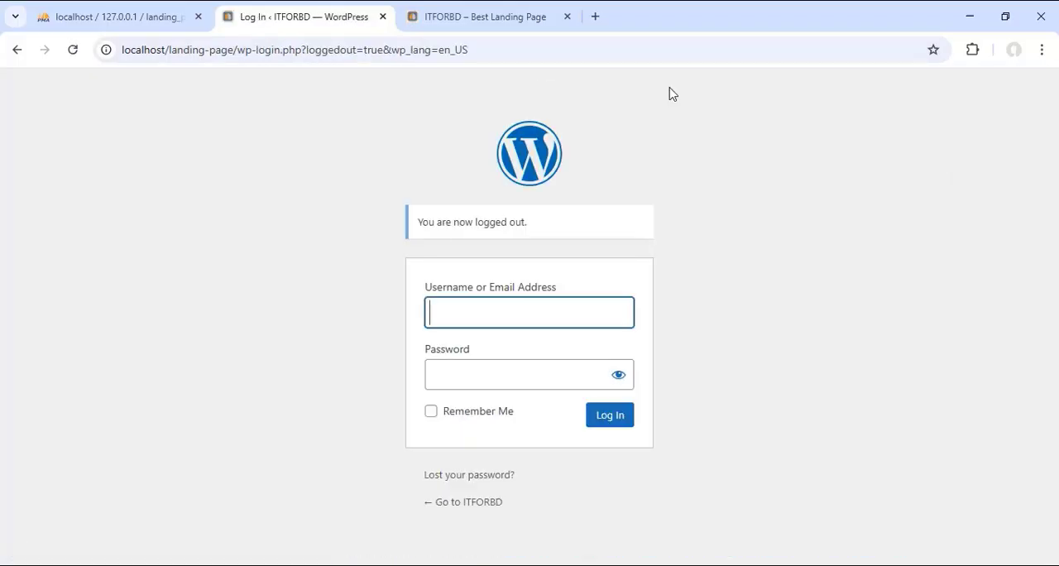
left_click(383, 16)
left_click(383, 17)
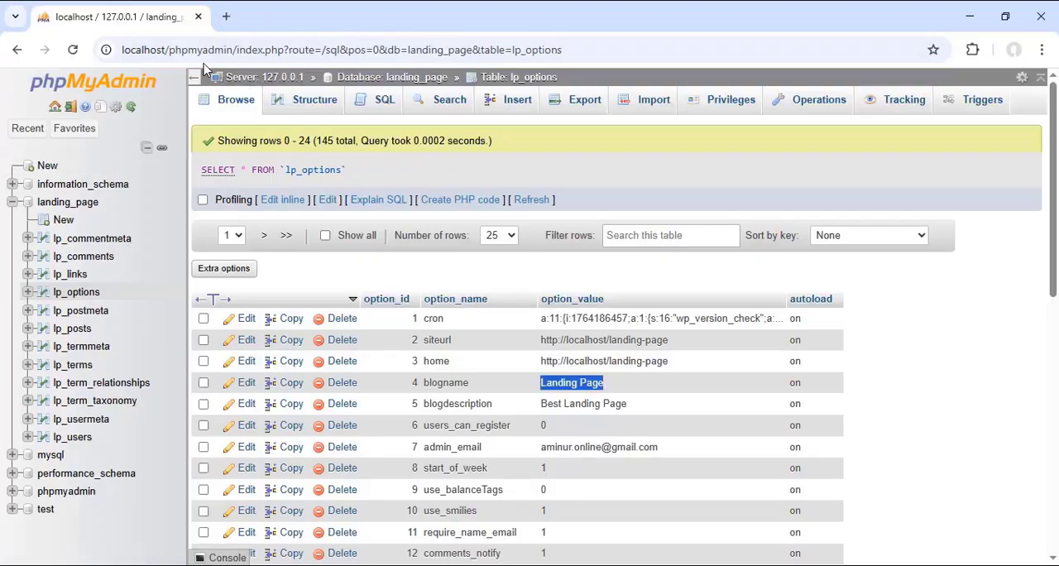
left_click(1044, 20)
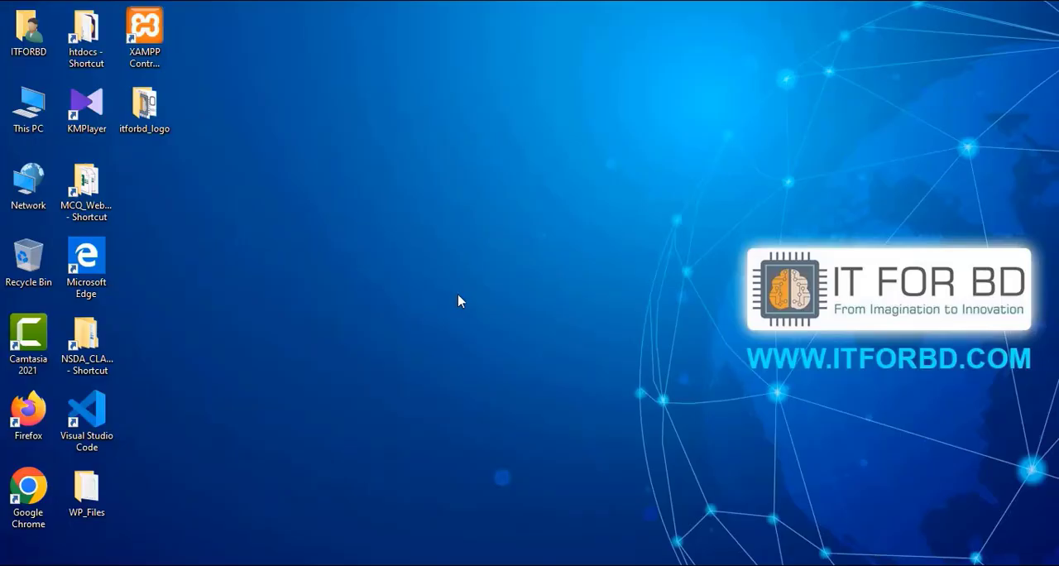
Step: Check the running modules in the XAMPP Control Panel, and open the landing_page database in phpMyAdmin from localhost in a new Chrome window
left_click(584, 564)
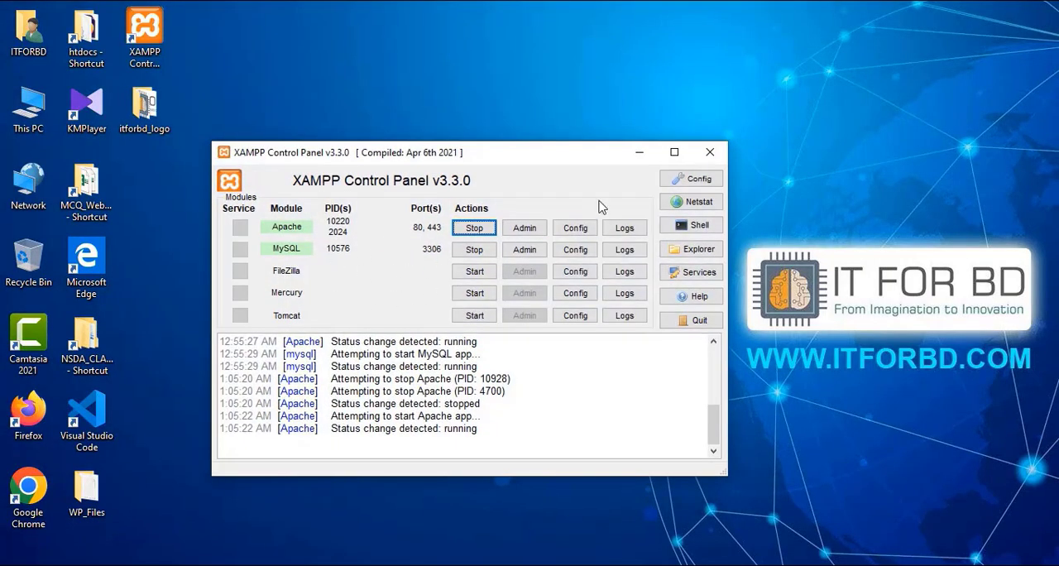
left_click(637, 154)
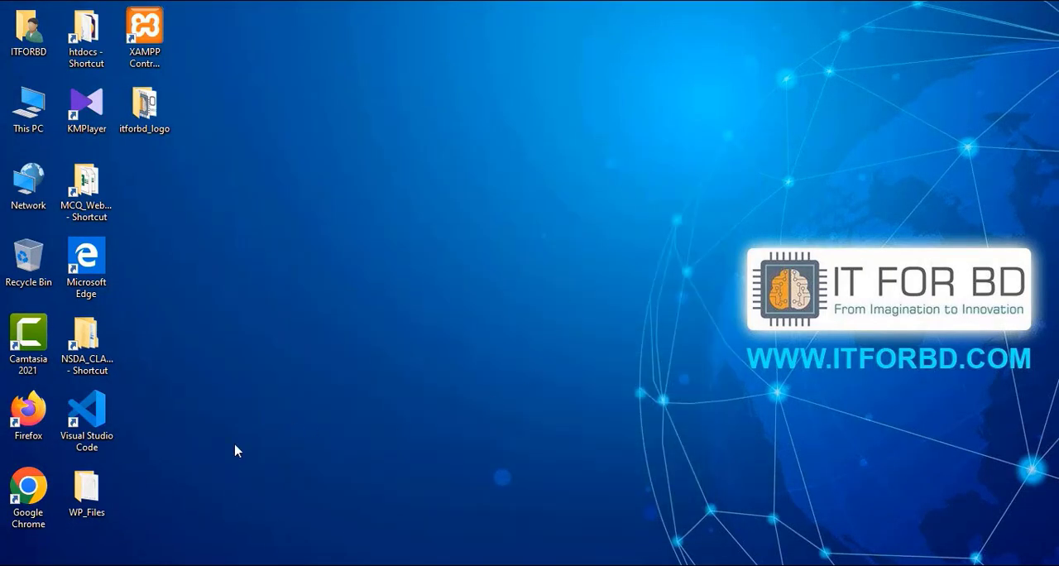
double_click(37, 488)
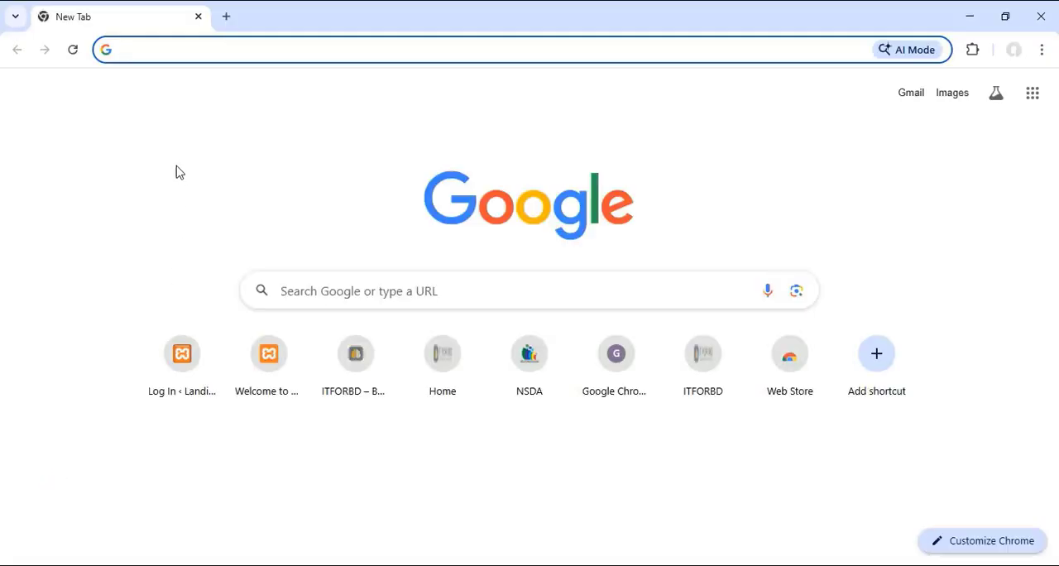
type("localhost")
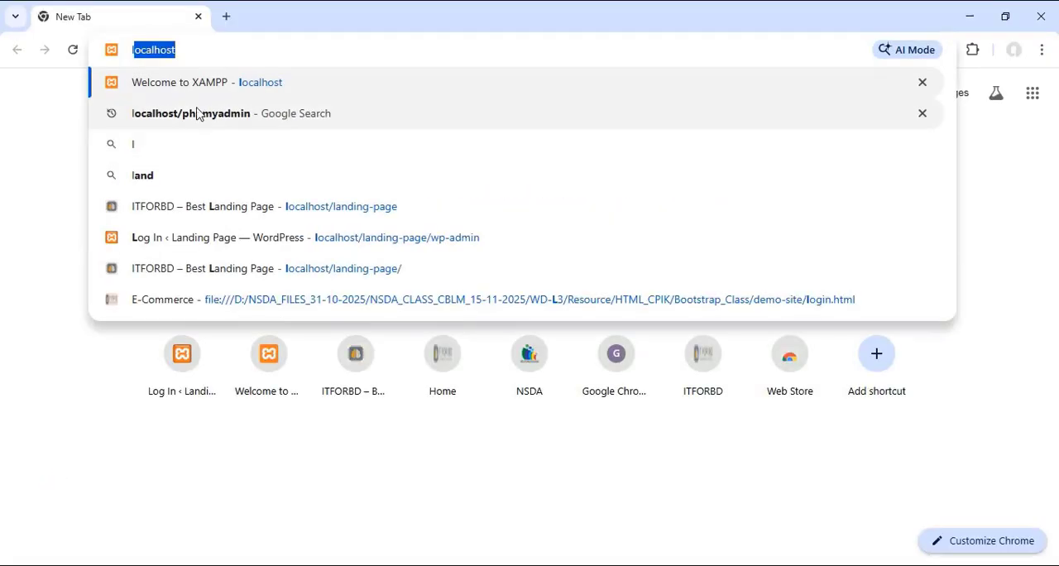
key("Return")
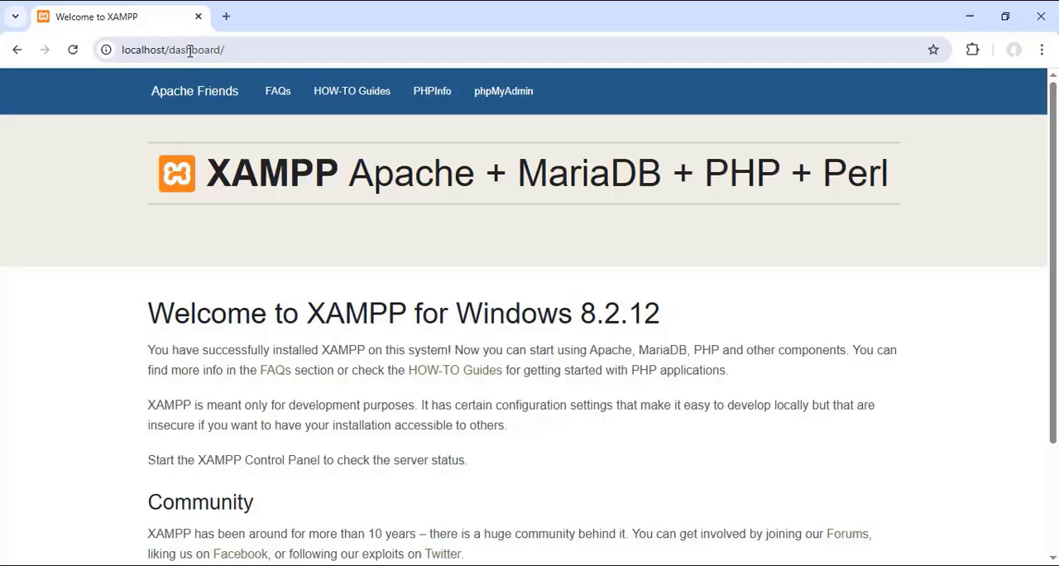
left_click(506, 91)
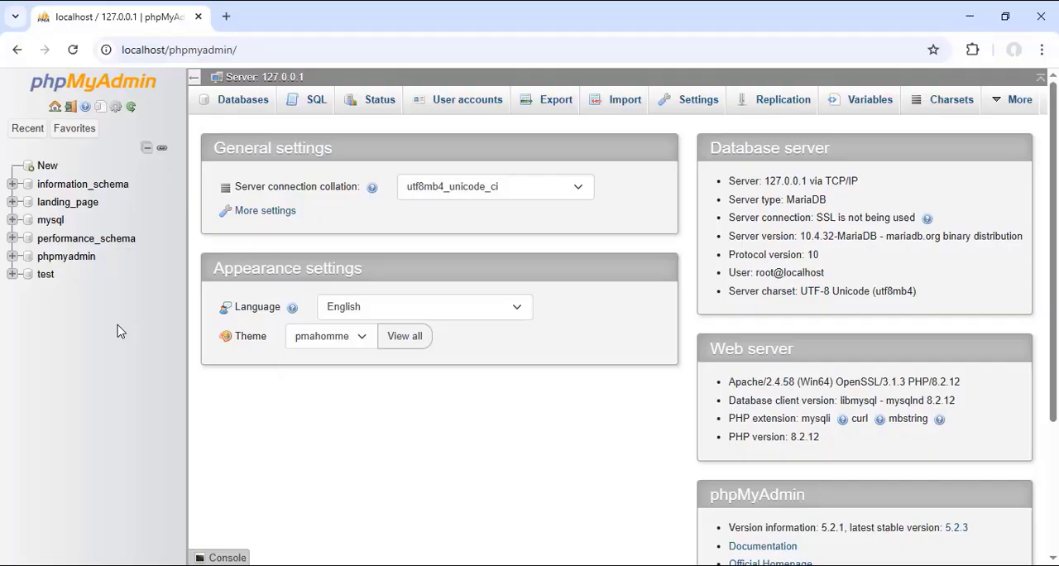
left_click(71, 204)
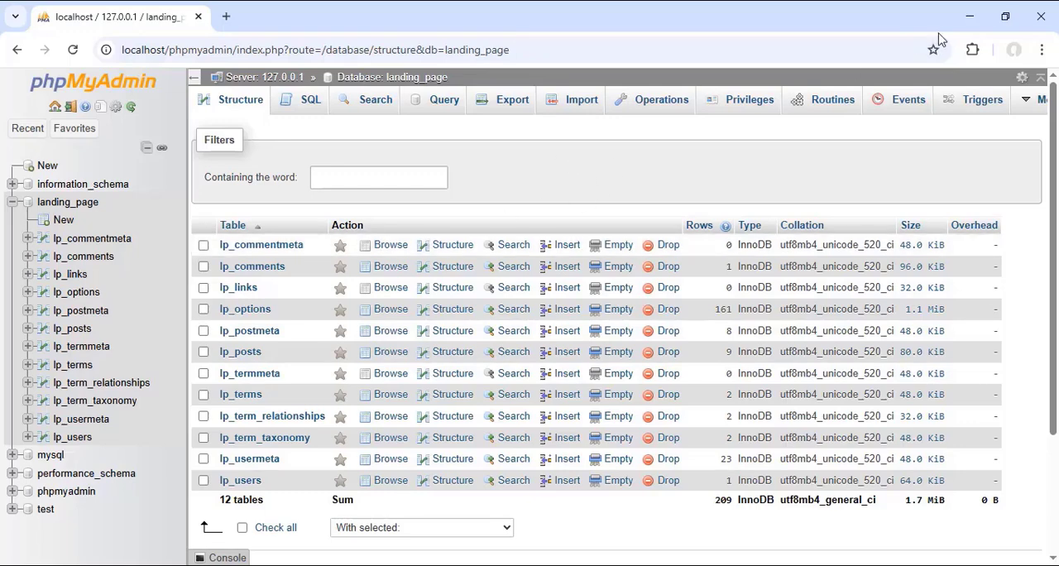
Step: Switch to File Explorer, look through the landing-page folder in C:\xampp\htdocs, and return to the htdocs folder
left_click(970, 18)
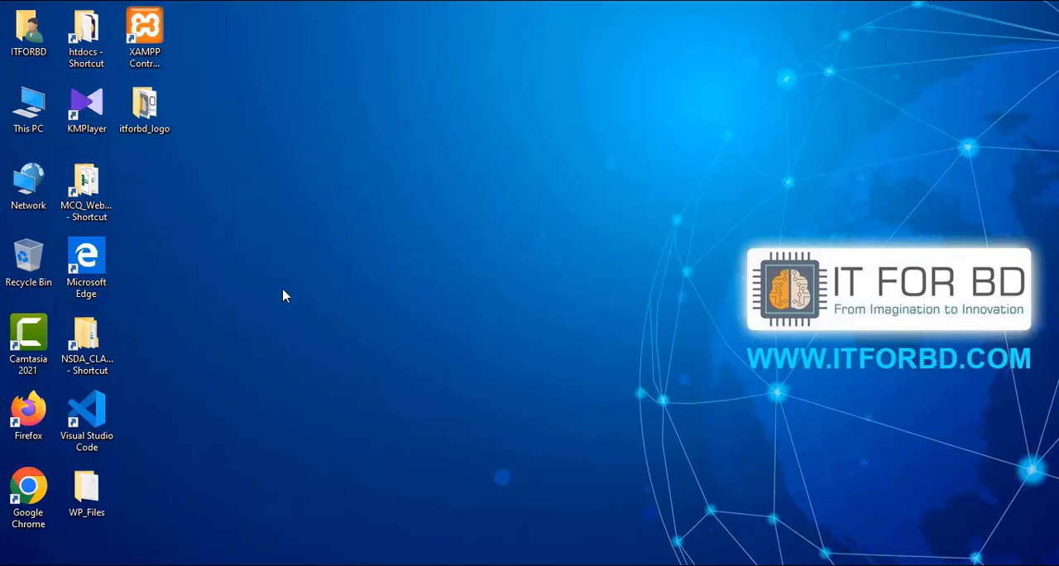
double_click(28, 106)
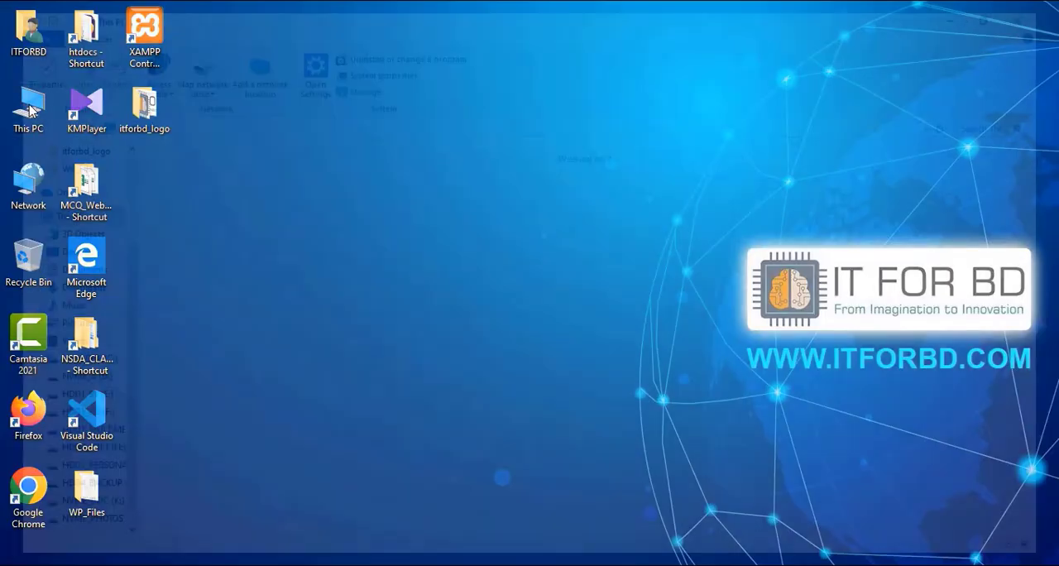
left_click(219, 287)
double_click(219, 287)
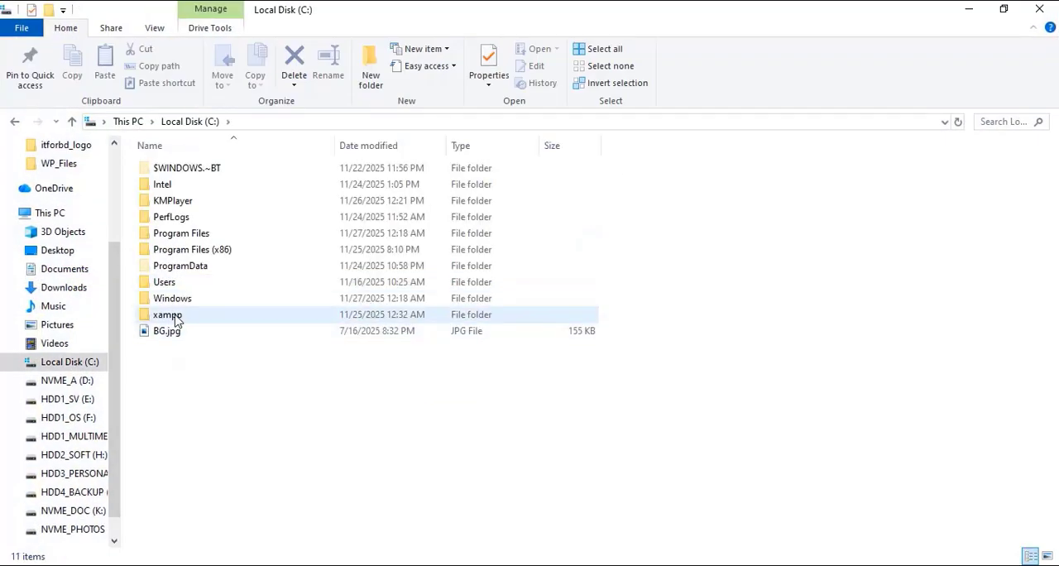
double_click(230, 315)
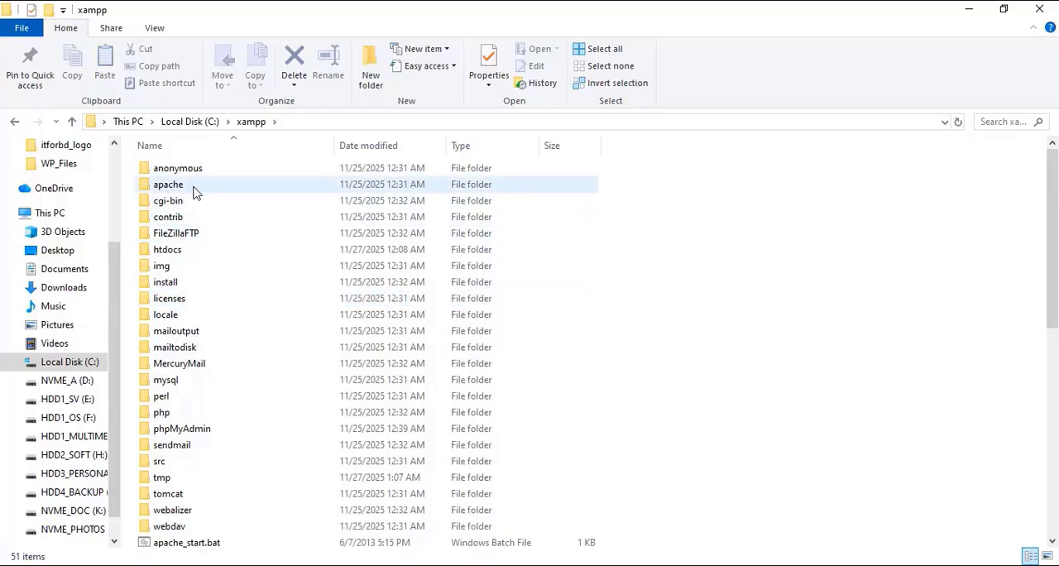
double_click(172, 250)
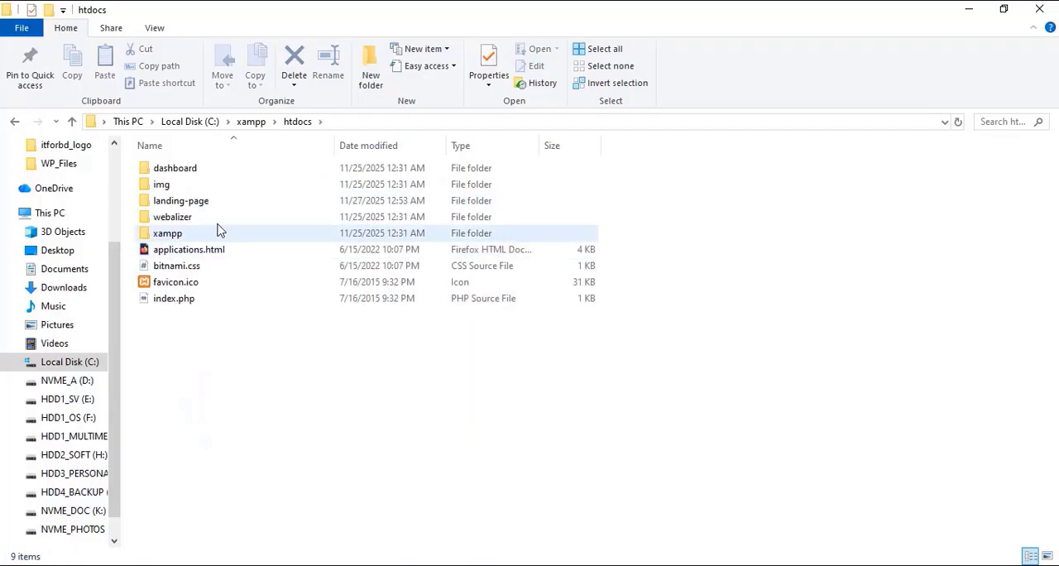
left_click(170, 202)
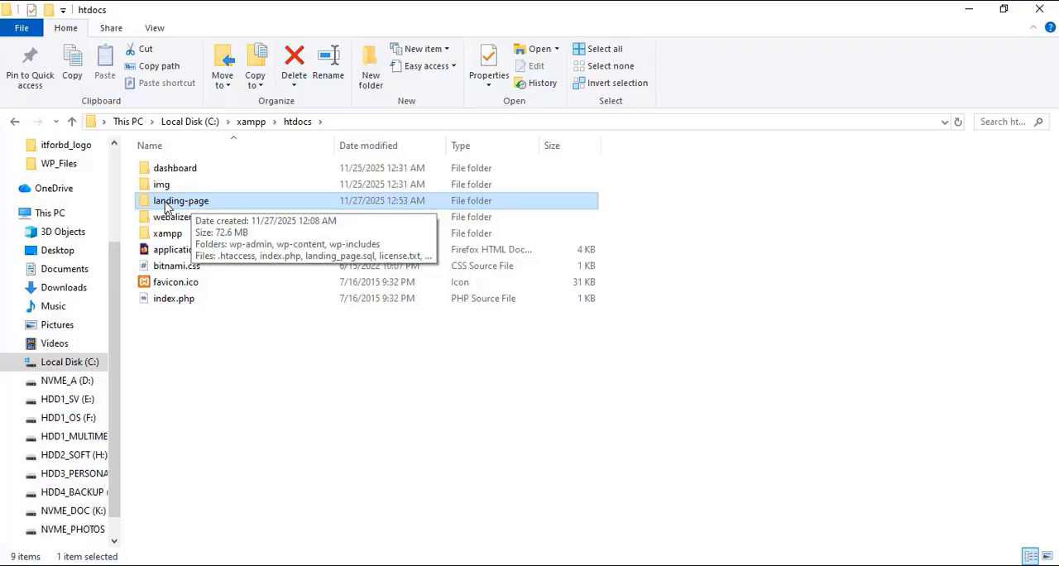
double_click(170, 206)
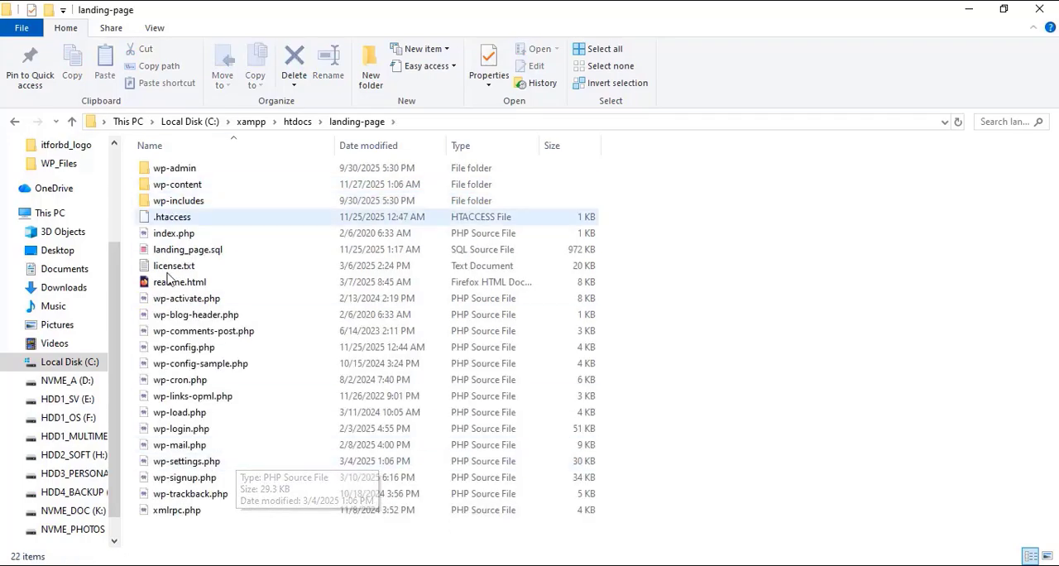
left_click(72, 122)
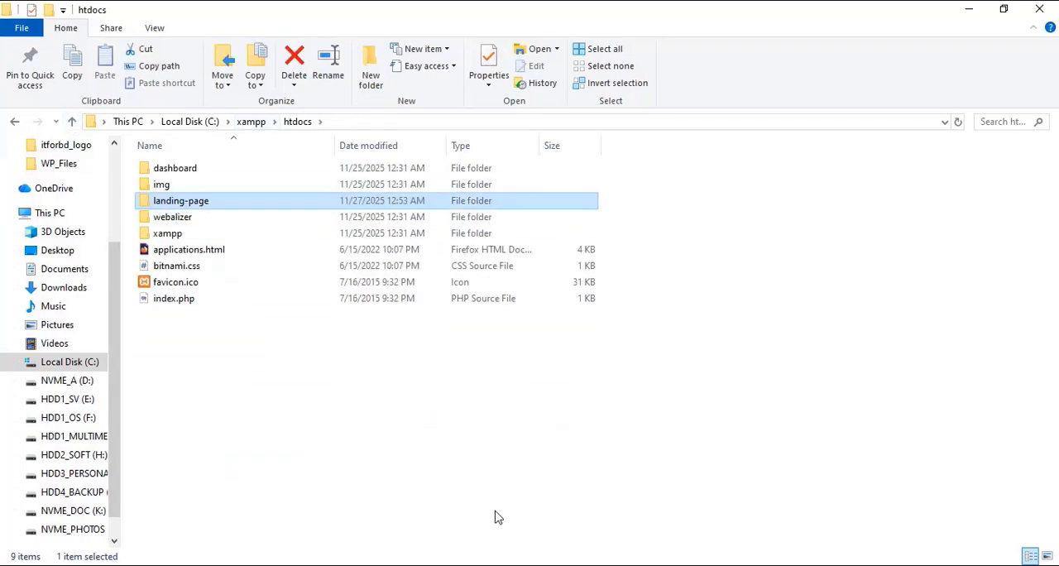
Step: Switch back to Chrome and export the landing_page database with the Quick method in SQL format
key("alt+Tab")
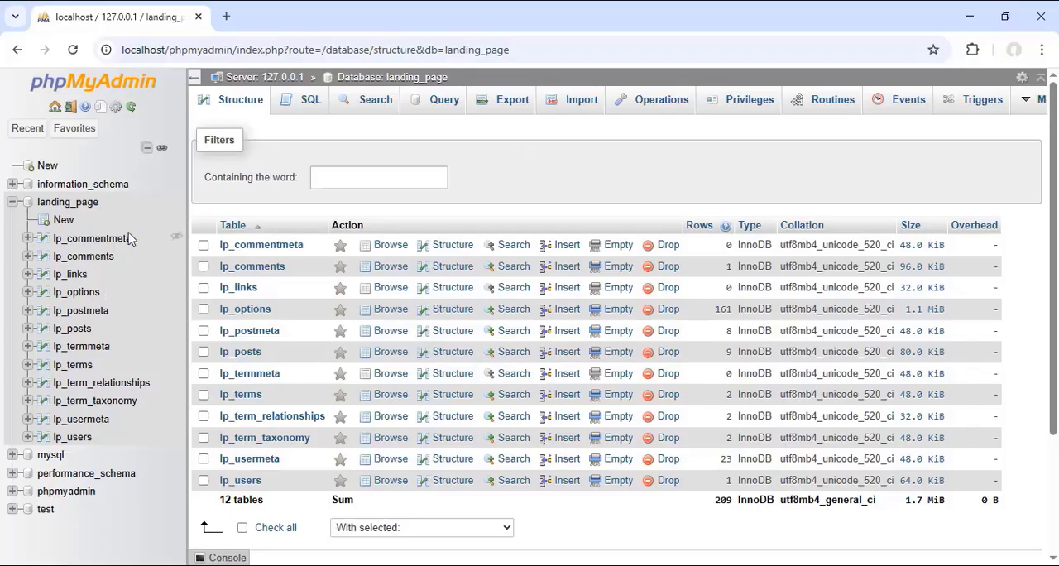
left_click(74, 204)
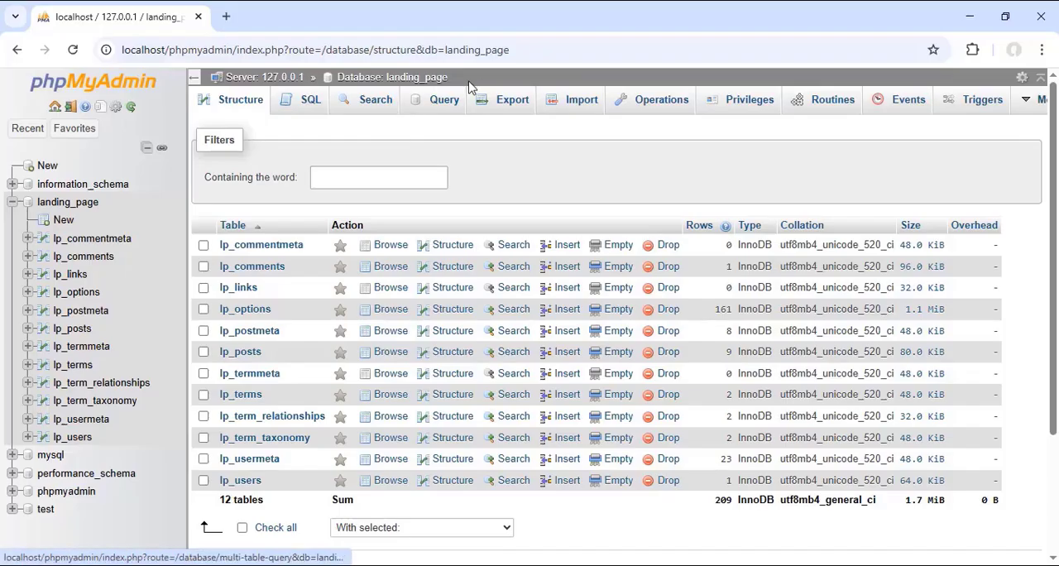
left_click_drag(448, 79, 335, 78)
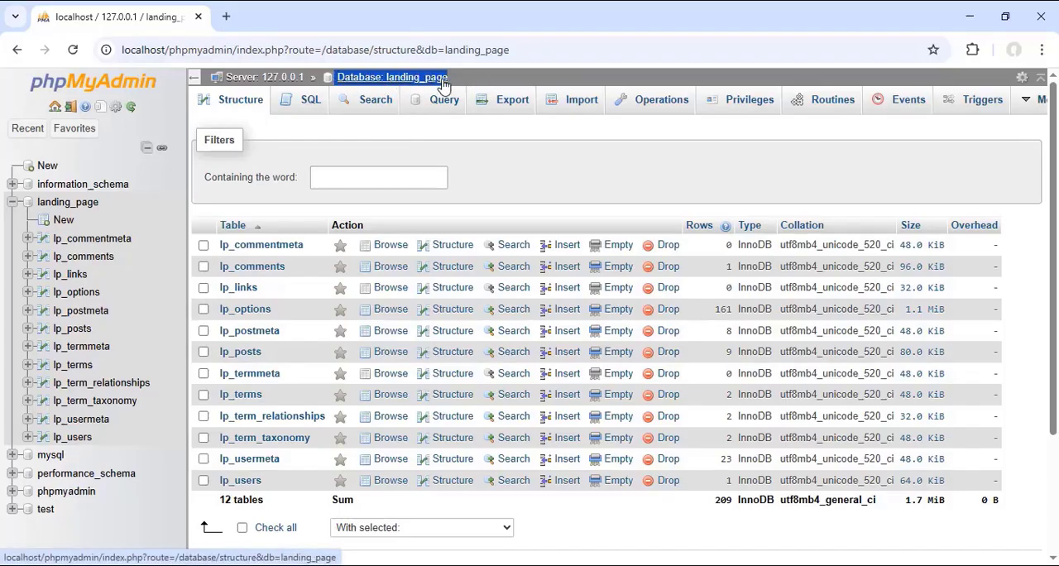
left_click(533, 163)
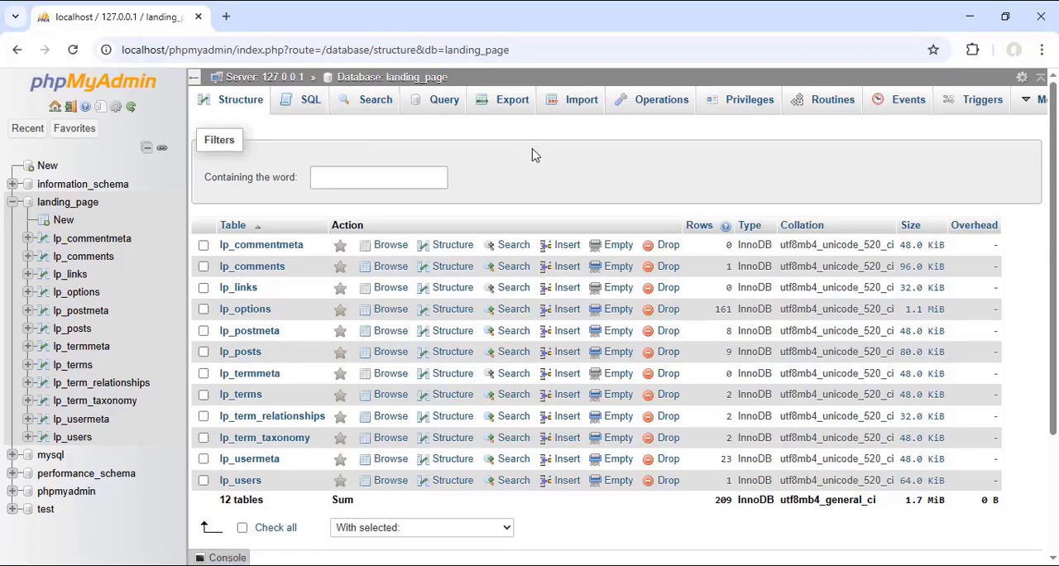
left_click(508, 106)
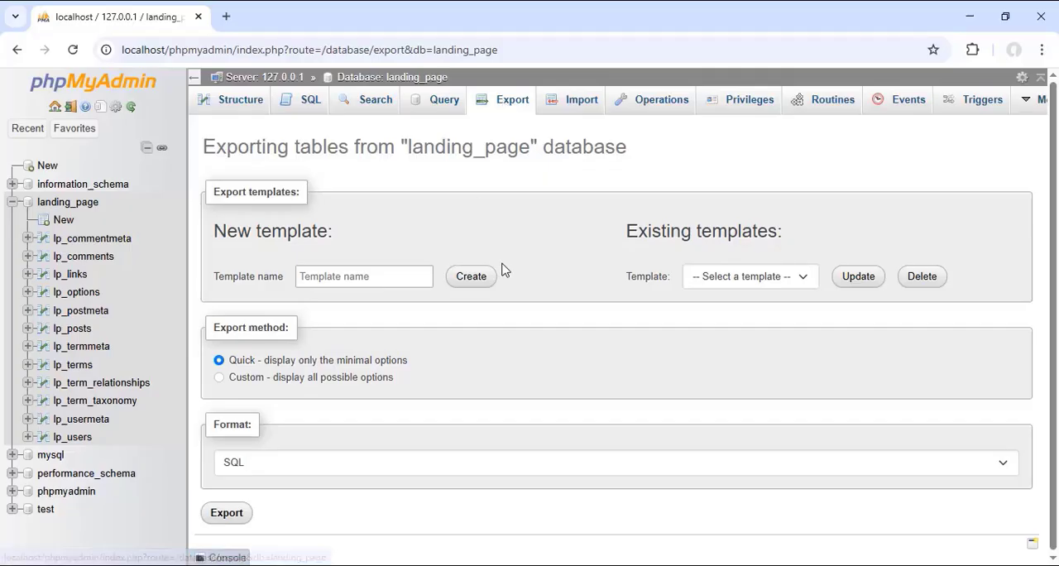
left_click(262, 461)
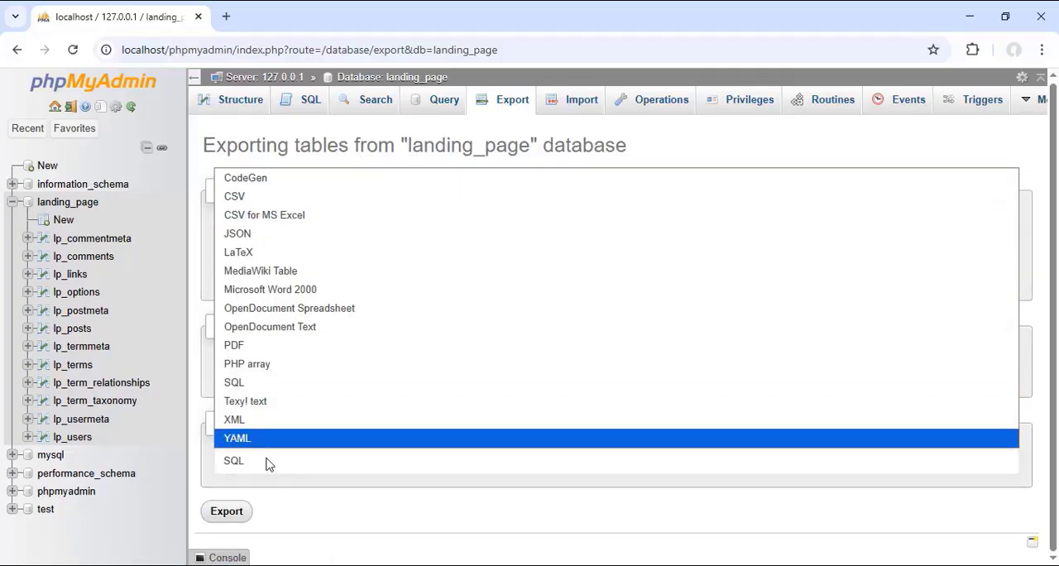
left_click(234, 383)
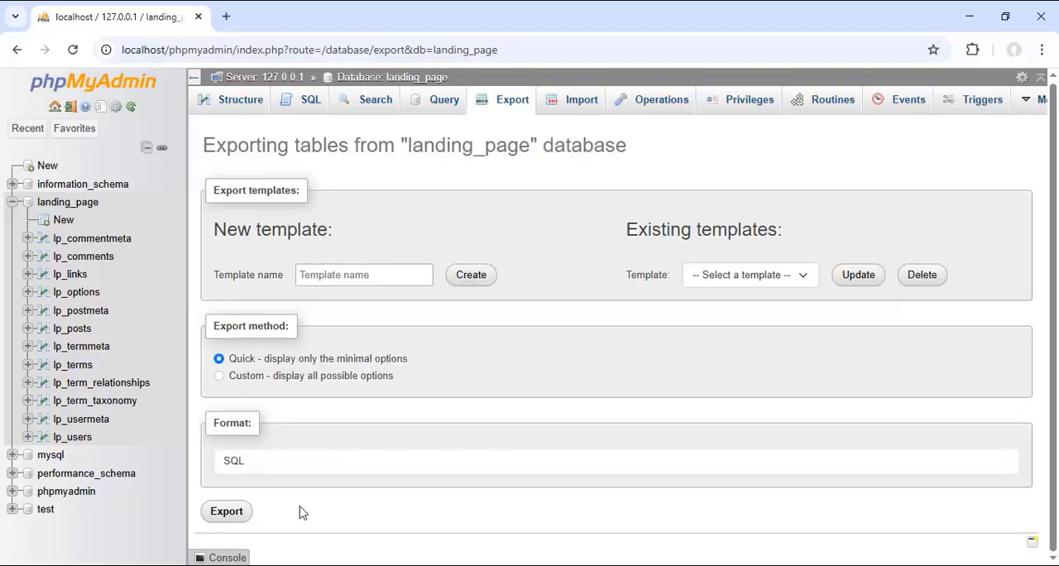
left_click(225, 515)
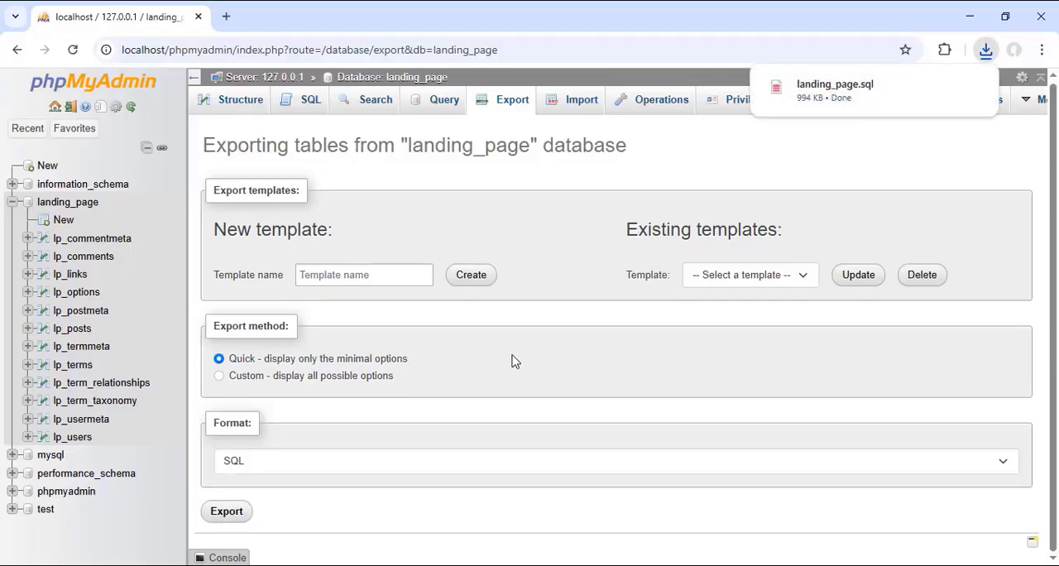
Step: Look up the exported landing_page.sql in its download folder and the recent download history, and minimize Chrome
mouse_move(811, 96)
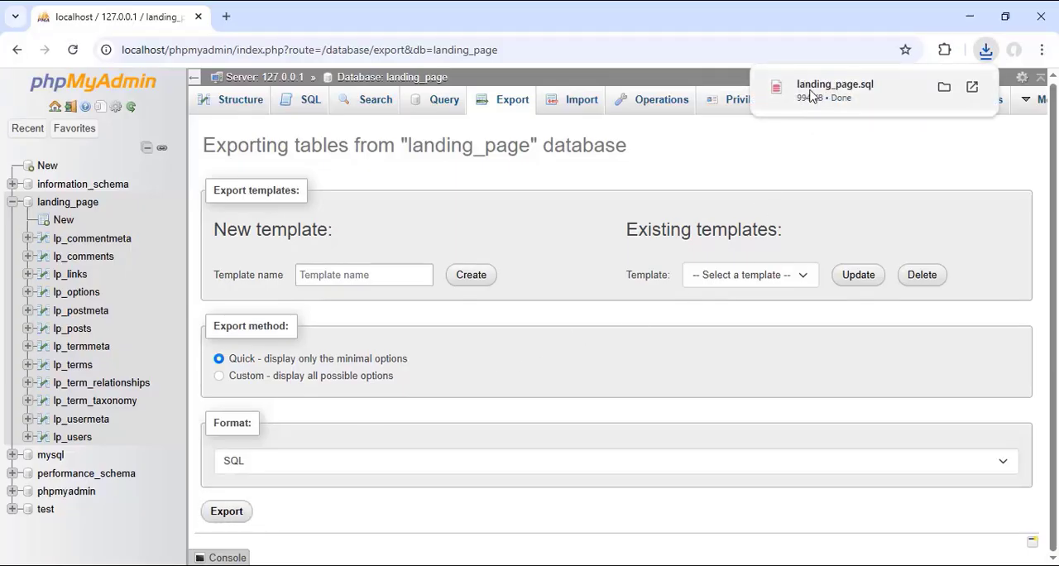
left_click(945, 88)
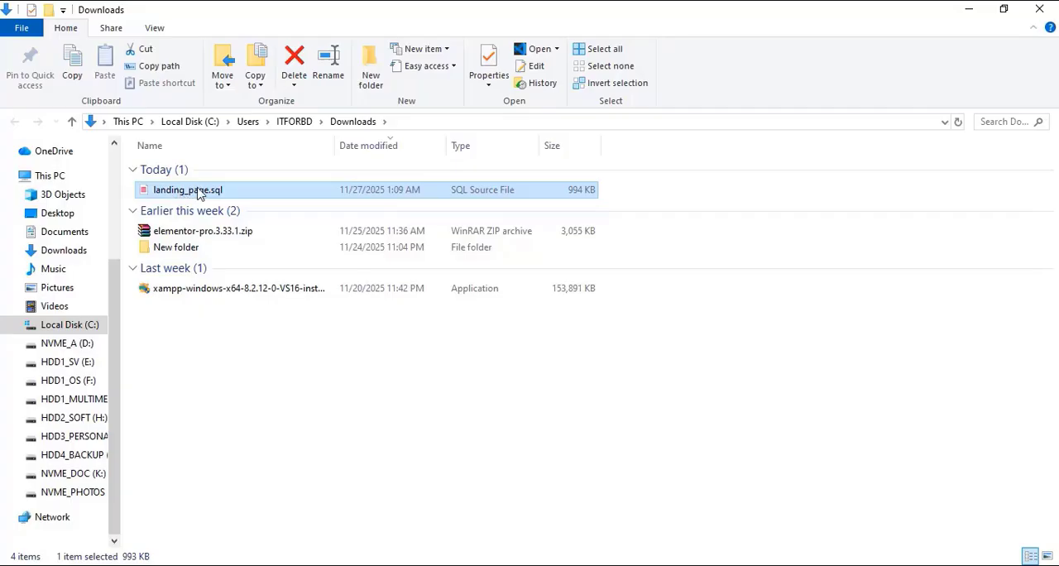
left_click(1041, 9)
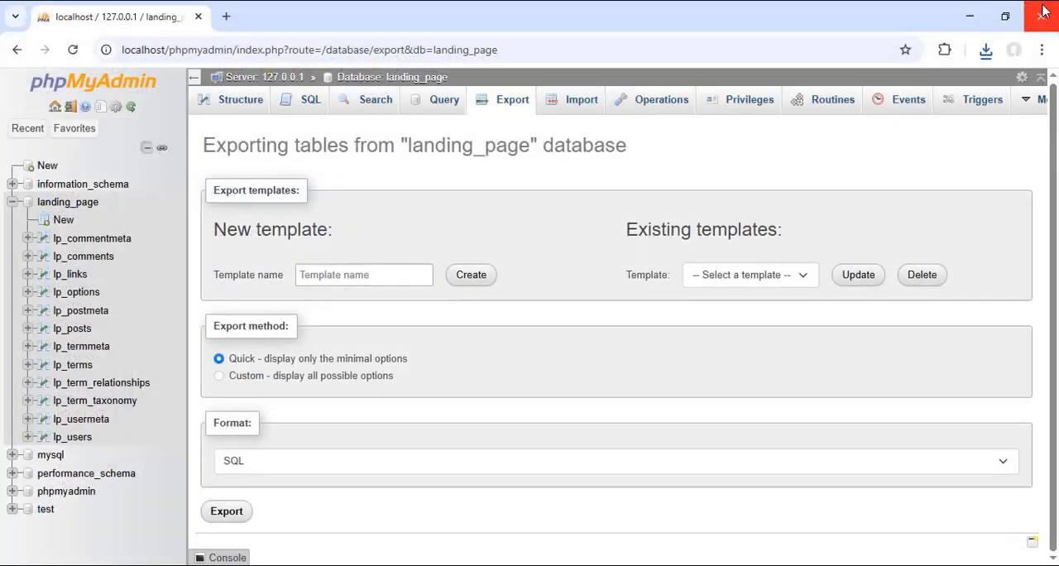
left_click(986, 51)
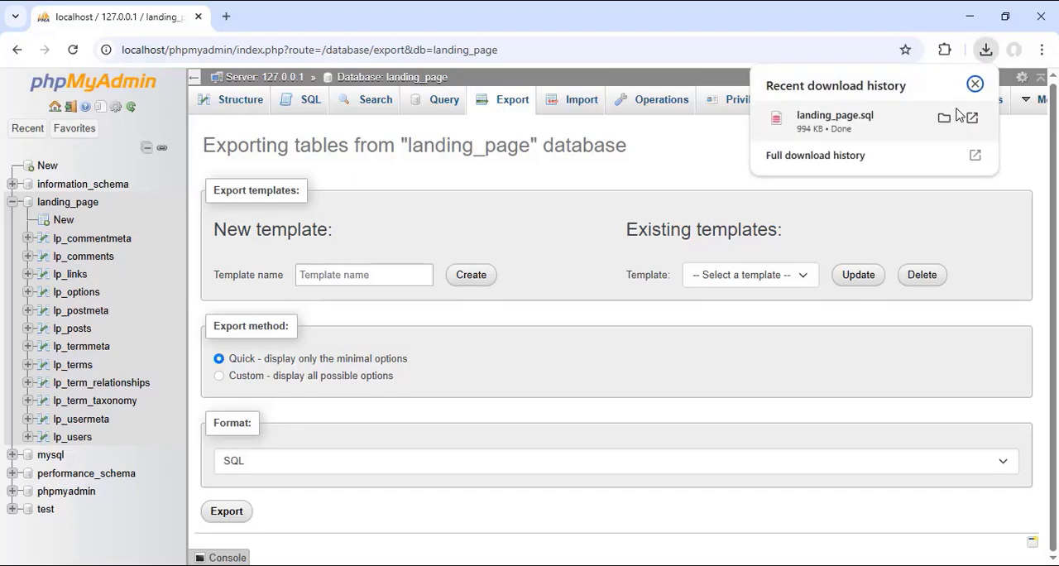
left_click(969, 17)
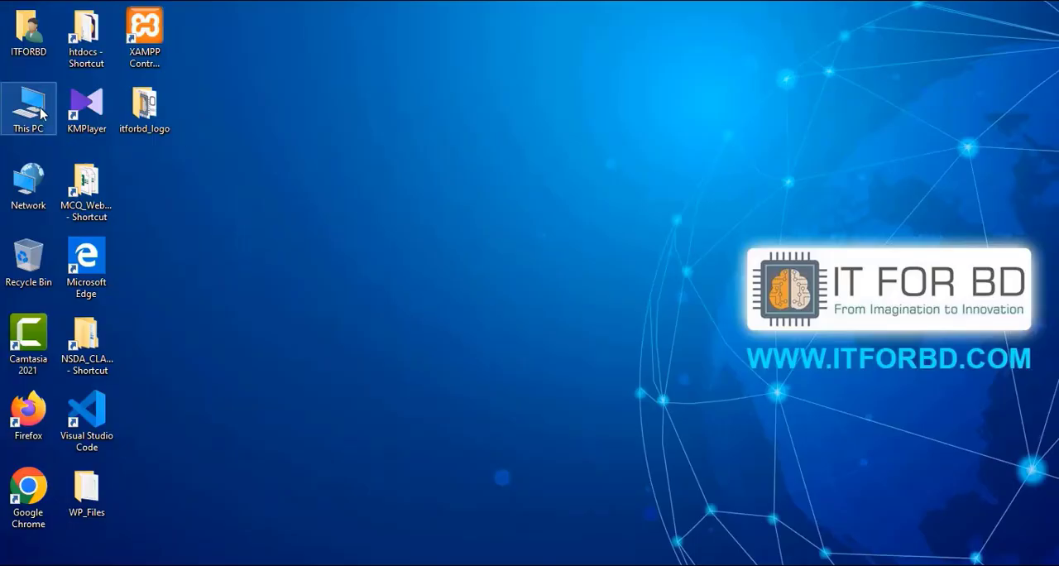
Step: Cut the exported landing_page.sql from the Downloads folder and close the File Explorer window
double_click(31, 106)
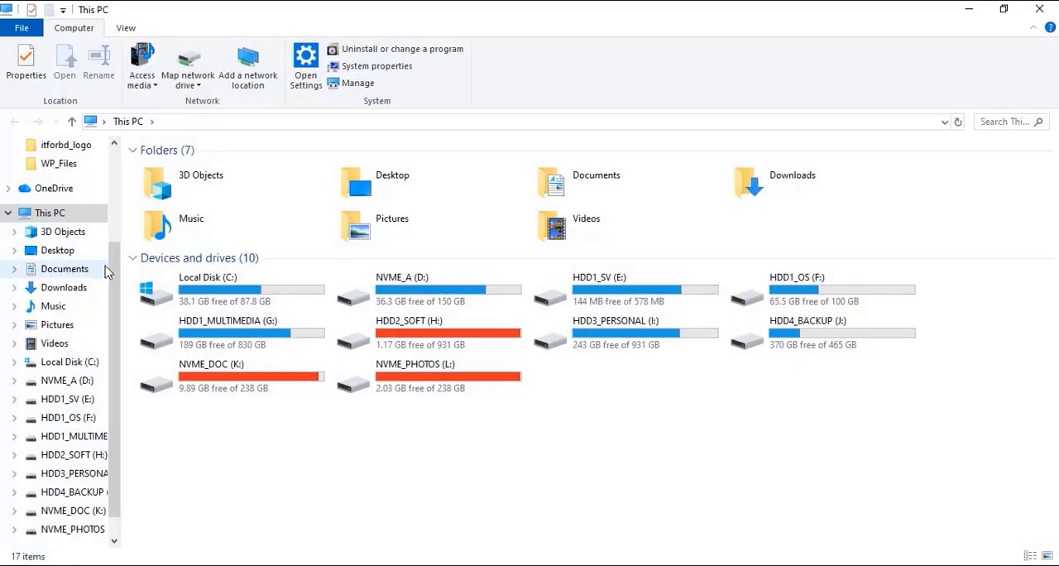
left_click(74, 288)
left_click(189, 192)
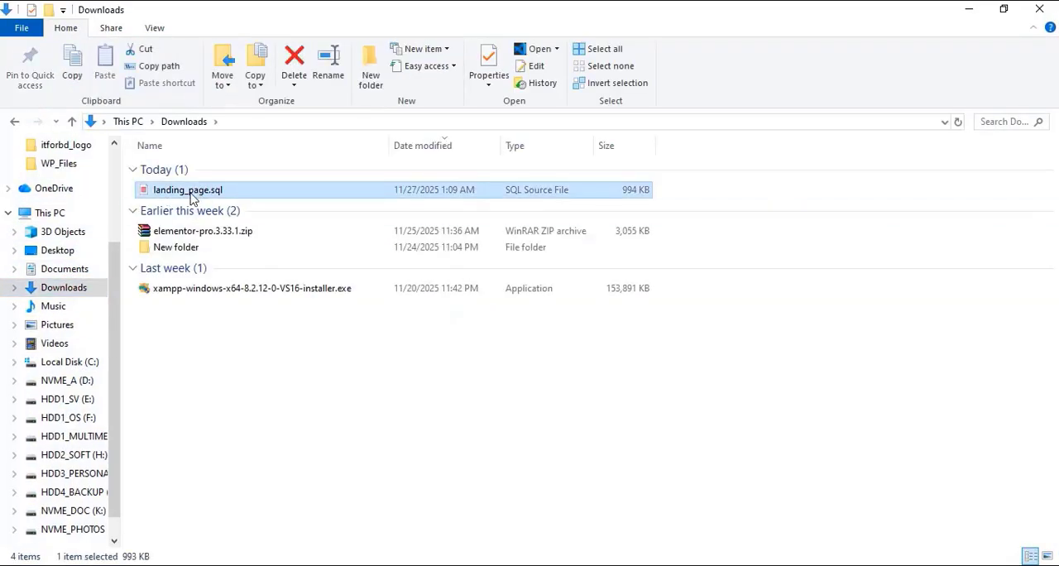
right_click(205, 194)
left_click(239, 422)
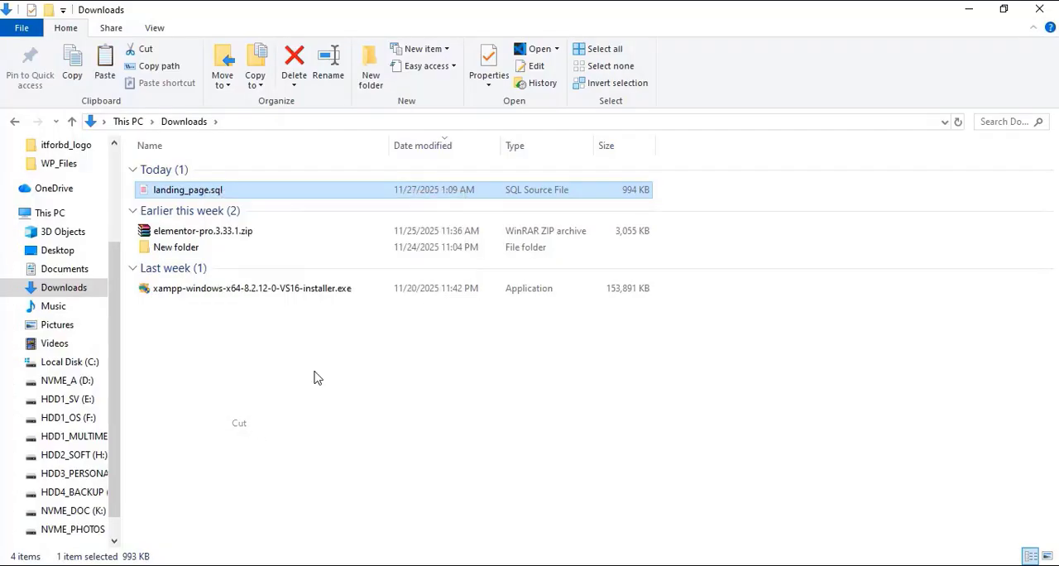
left_click(1039, 9)
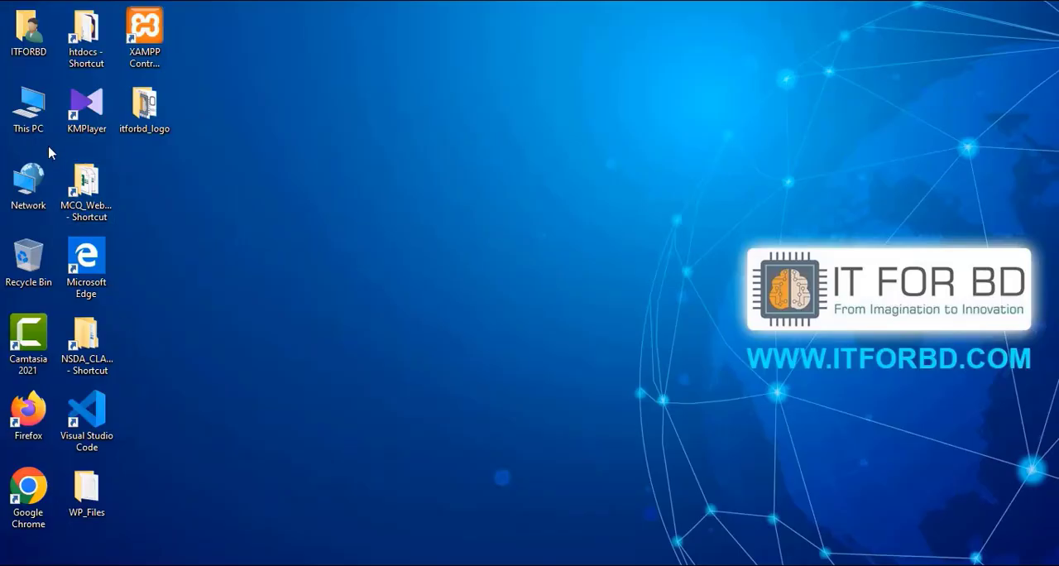
Step: Open the landing-page site folder in C:\xampp\htdocs in a new File Explorer window
double_click(45, 121)
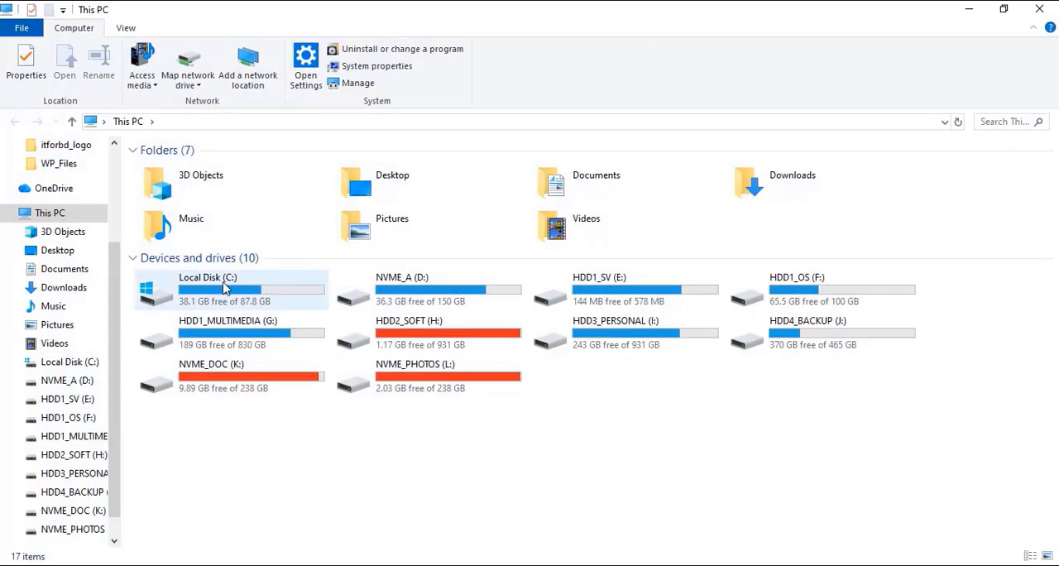
double_click(224, 287)
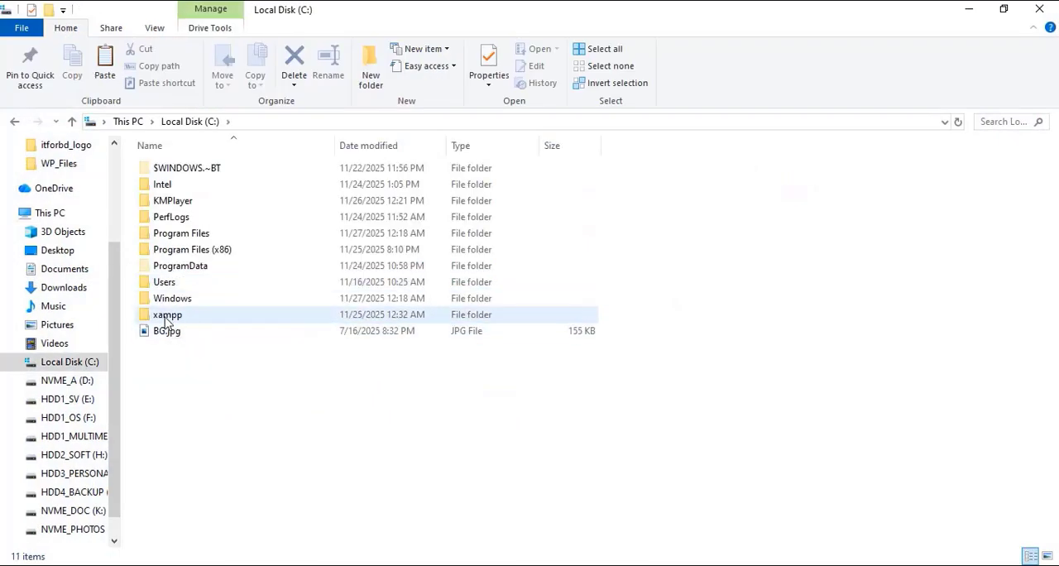
double_click(165, 317)
double_click(170, 250)
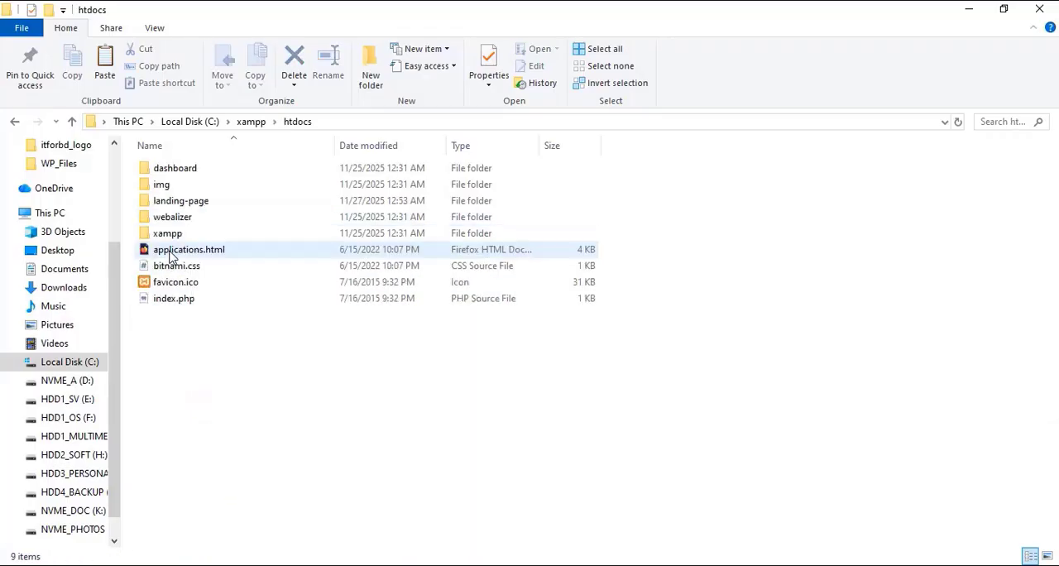
double_click(209, 202)
Step: Paste landing_page.sql into the landing-page folder, replacing the existing file of the same name, and refresh the file list
right_click(648, 241)
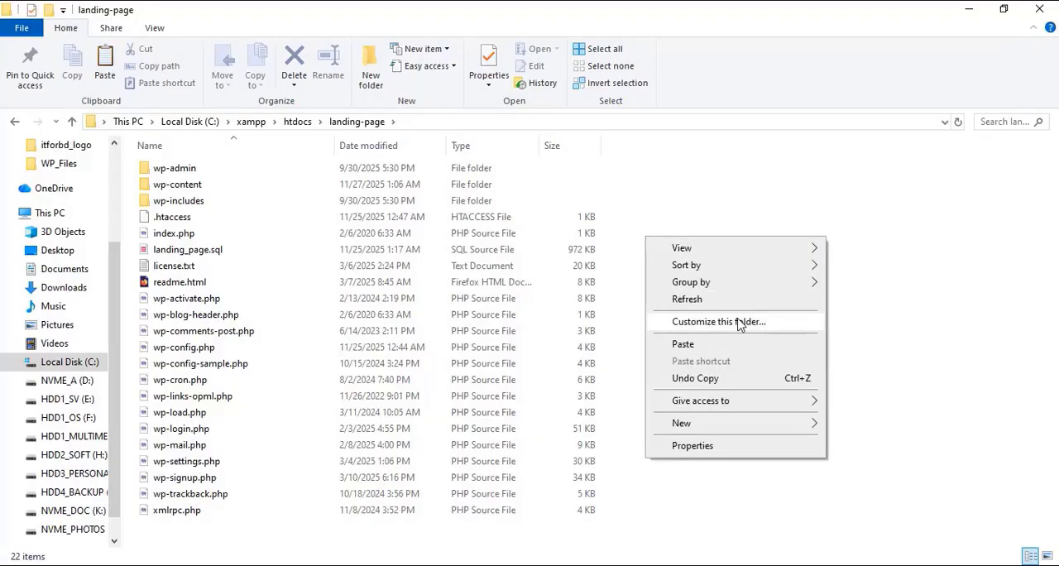
left_click(683, 344)
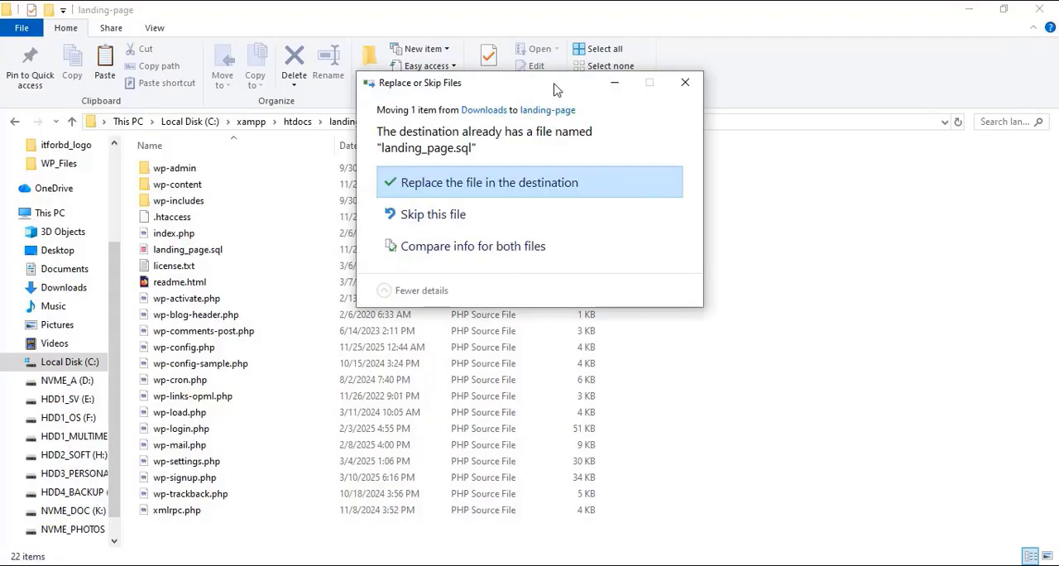
left_click_drag(554, 89, 739, 222)
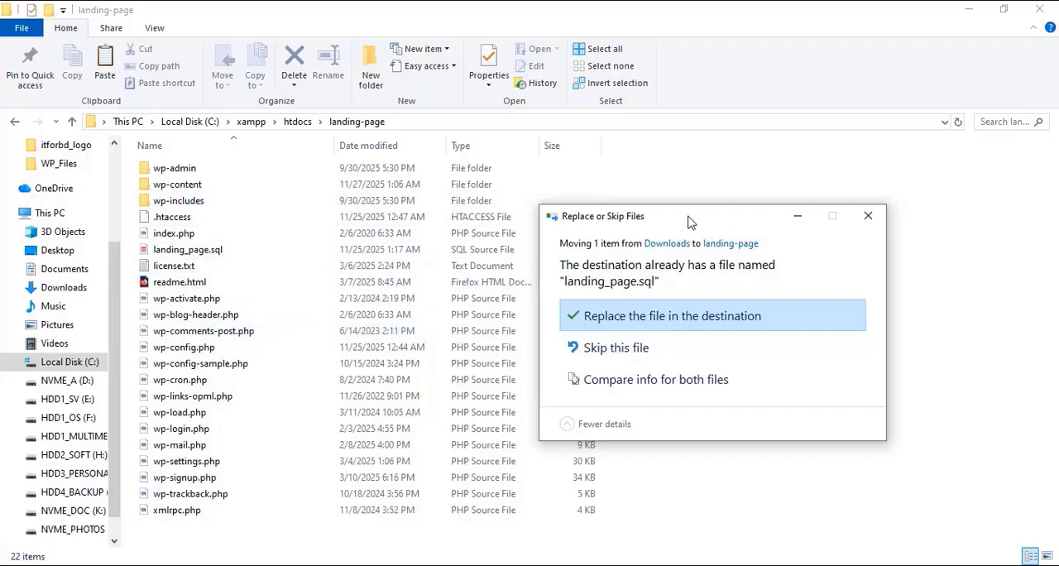
left_click_drag(691, 222, 670, 217)
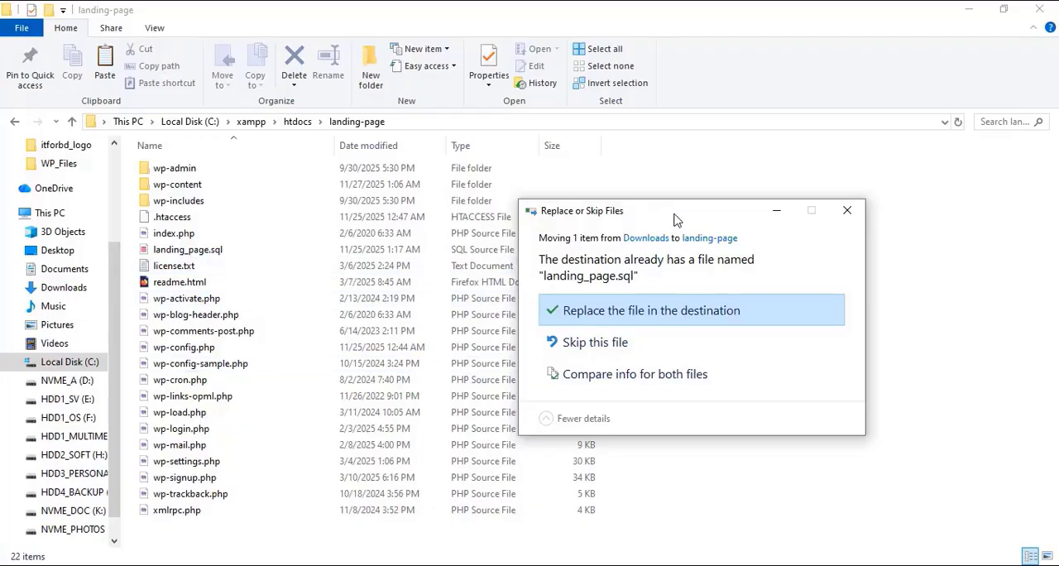
left_click_drag(672, 215, 642, 218)
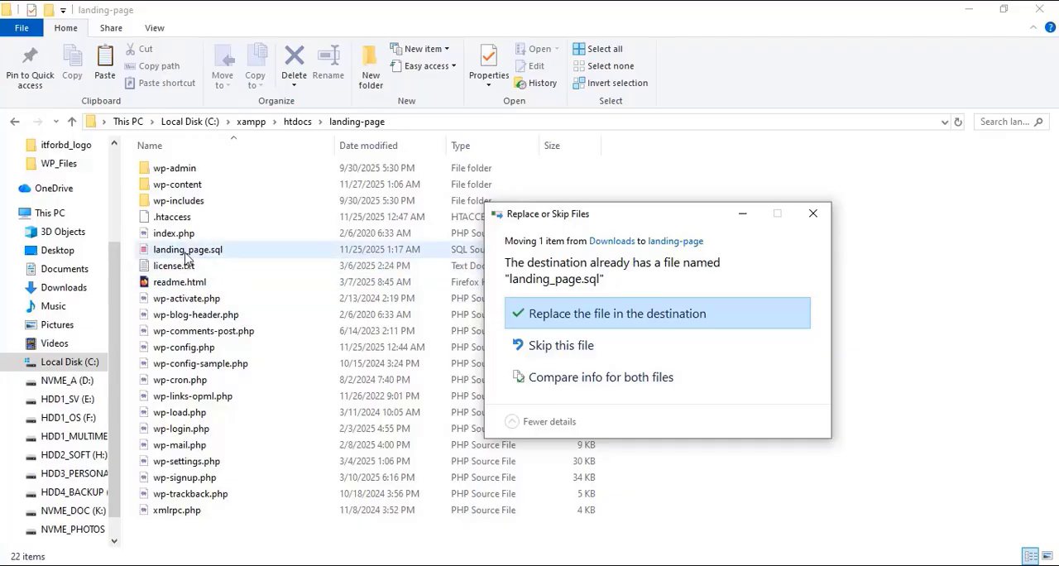
left_click_drag(638, 228, 604, 209)
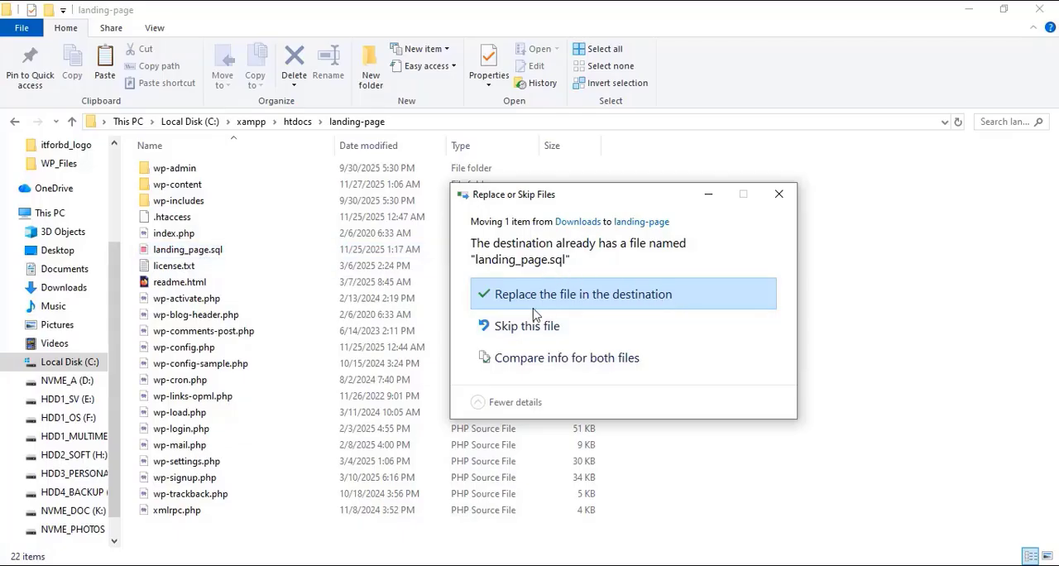
left_click(640, 298)
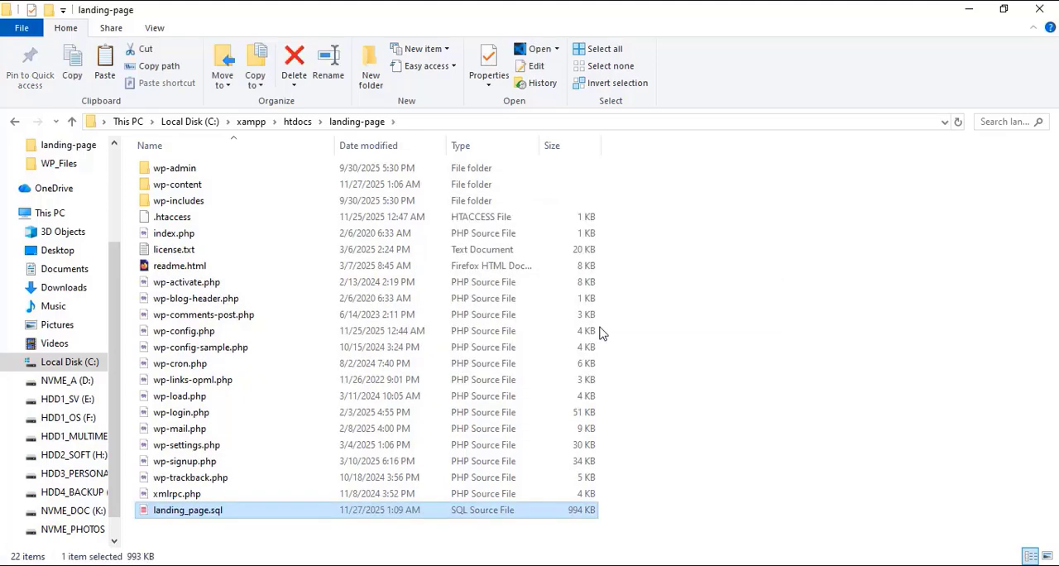
right_click(804, 261)
left_click(842, 321)
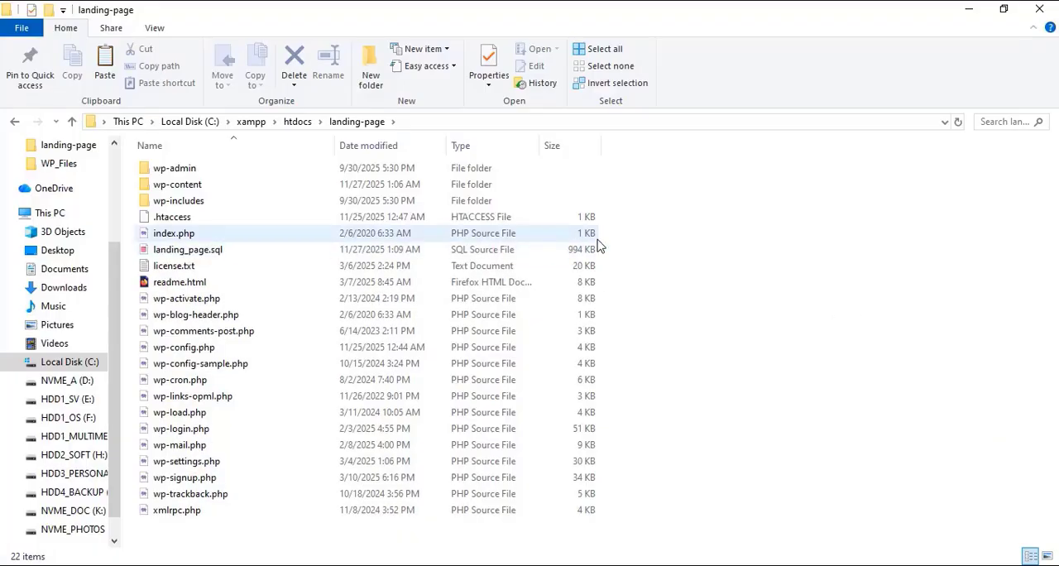
Step: Go back to htdocs and compress the landing-page folder into a zipped folder named landing-page.zip
left_click(291, 124)
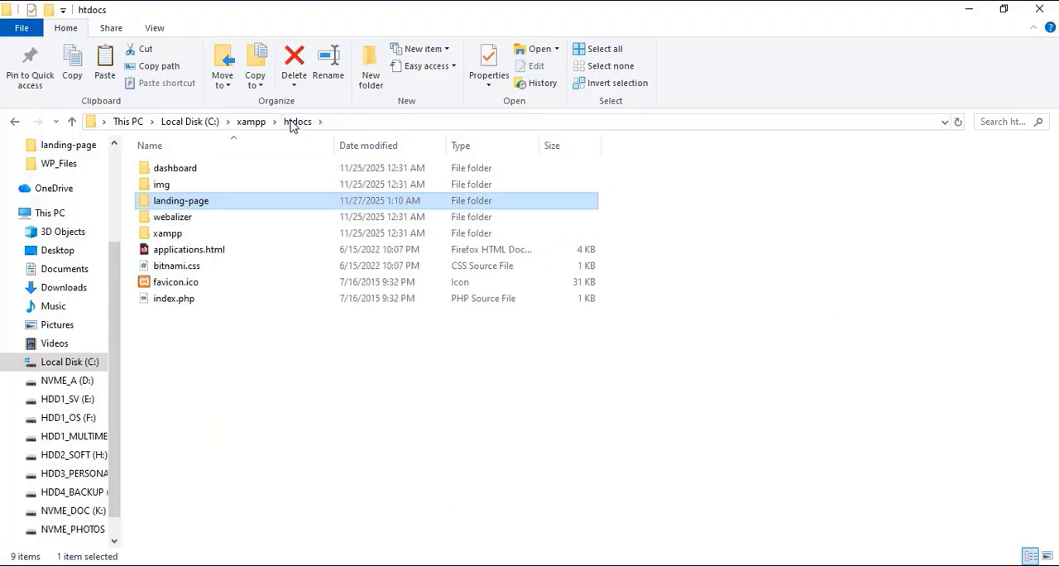
right_click(204, 205)
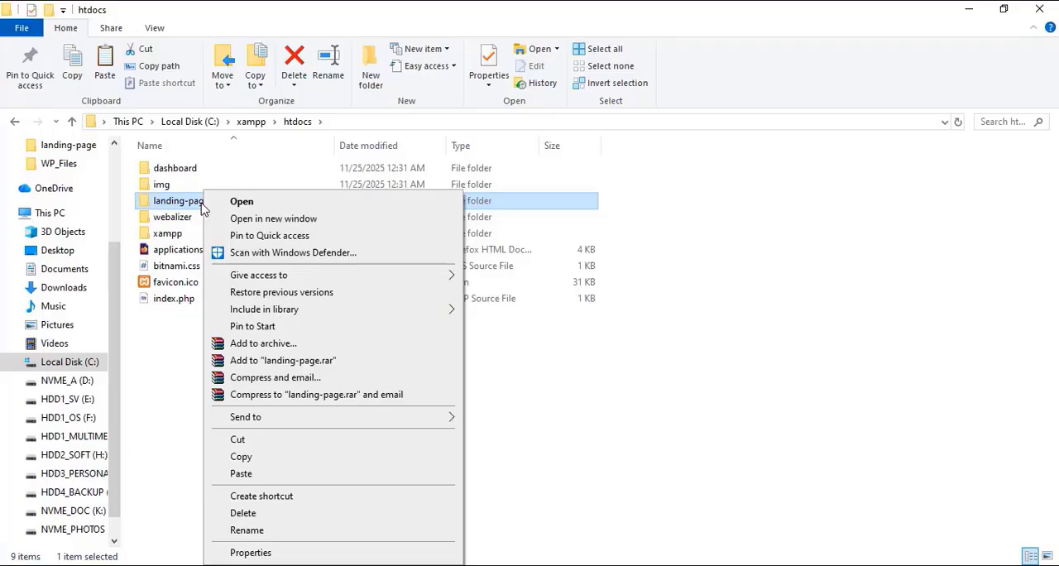
mouse_move(249, 419)
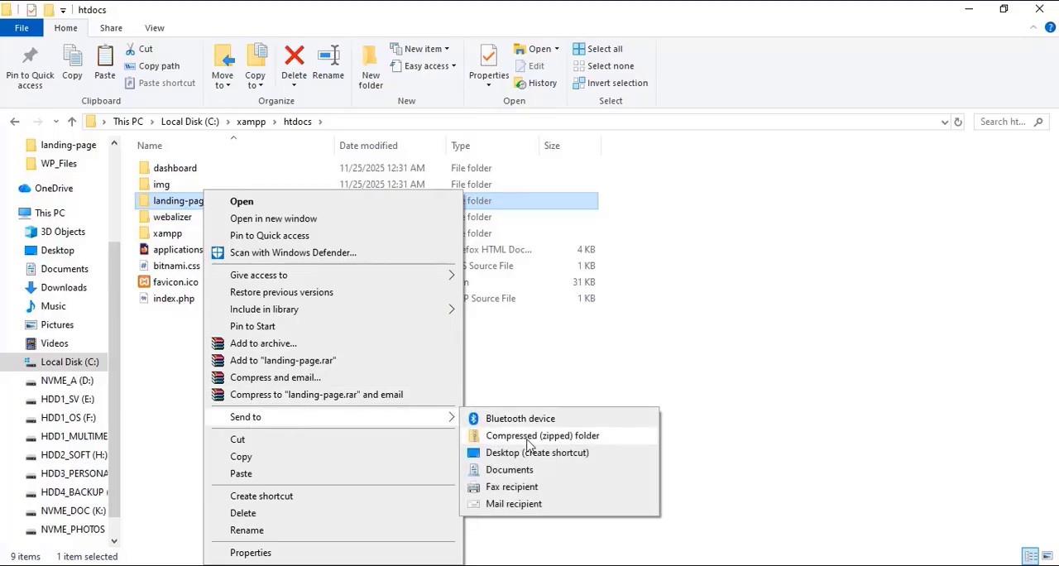
left_click(552, 439)
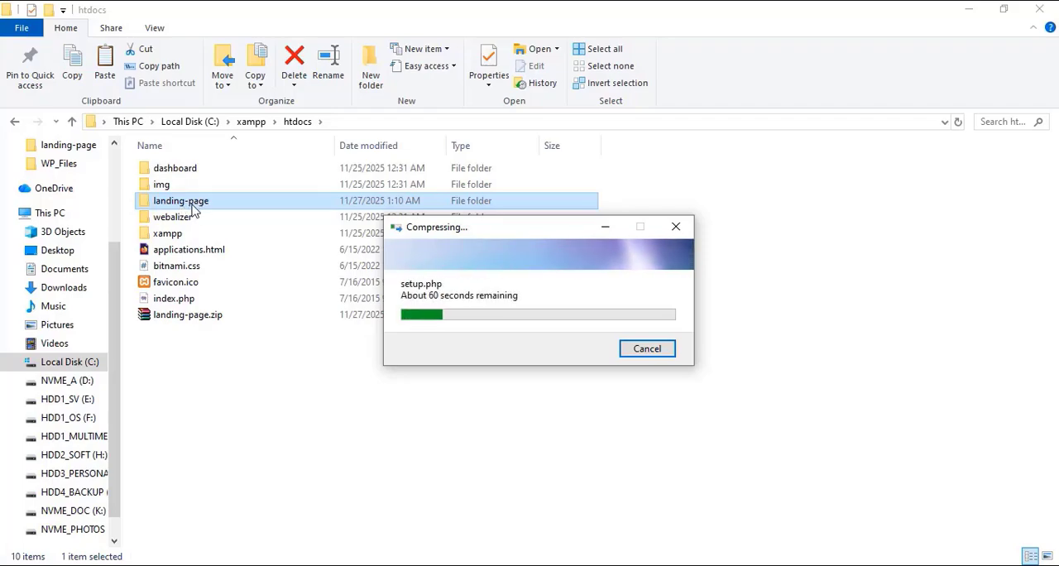
left_click_drag(516, 229, 544, 286)
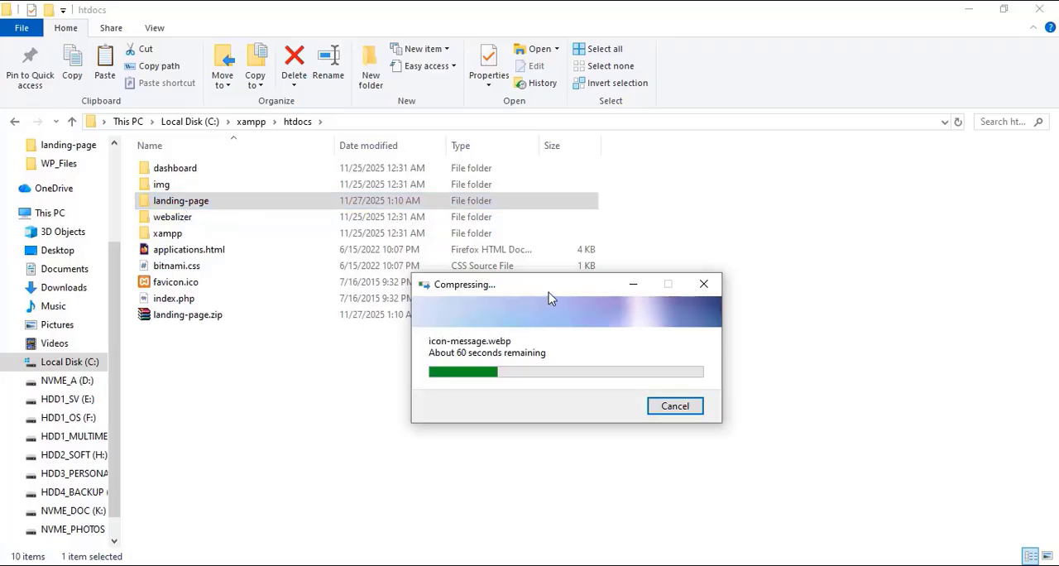
left_click_drag(571, 299, 744, 343)
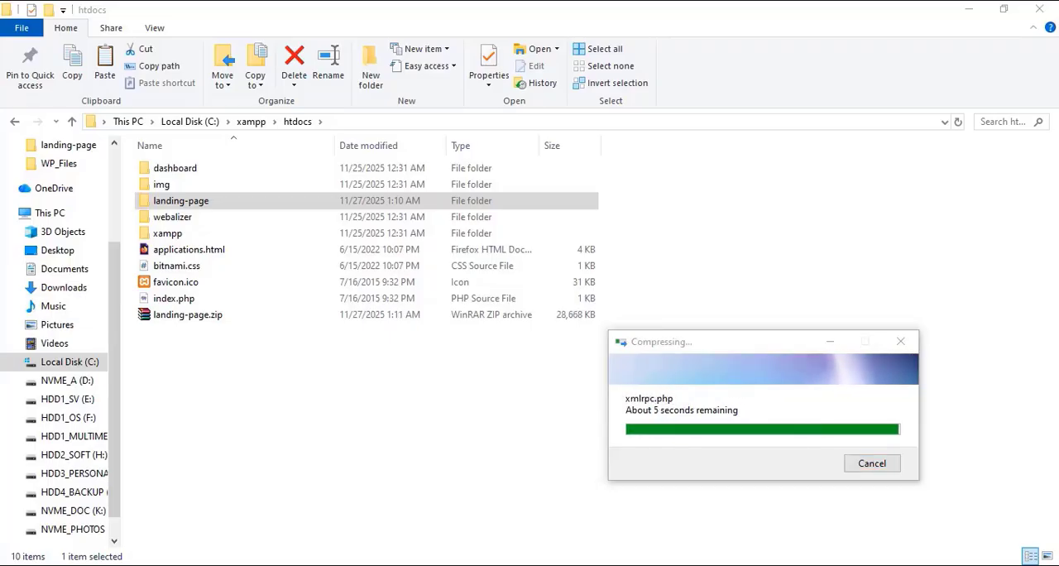
left_click(488, 424)
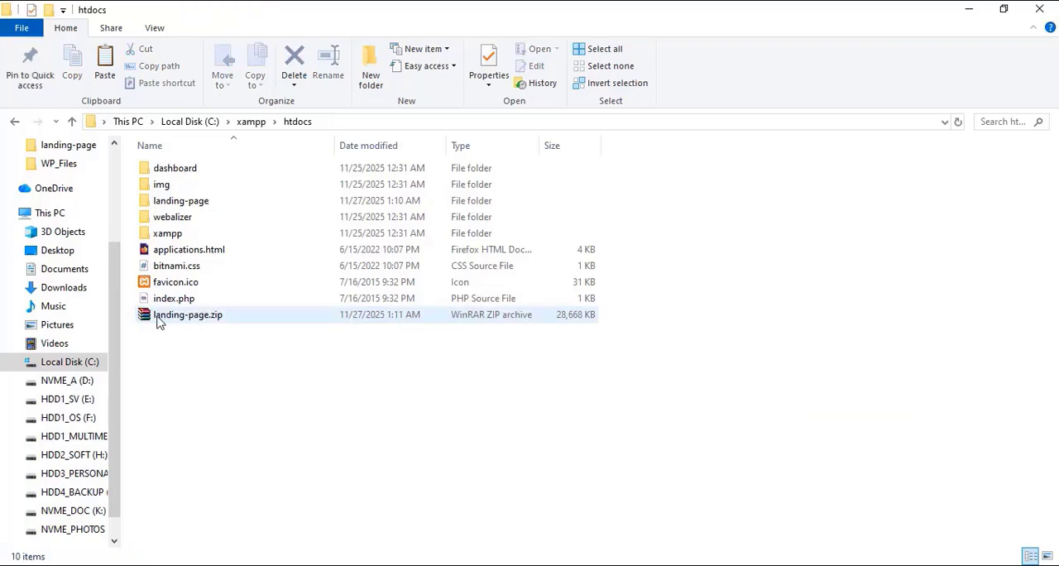
Step: Move landing-page.zip from htdocs to the desktop and place it below the itforbd_logo folder
right_click(216, 321)
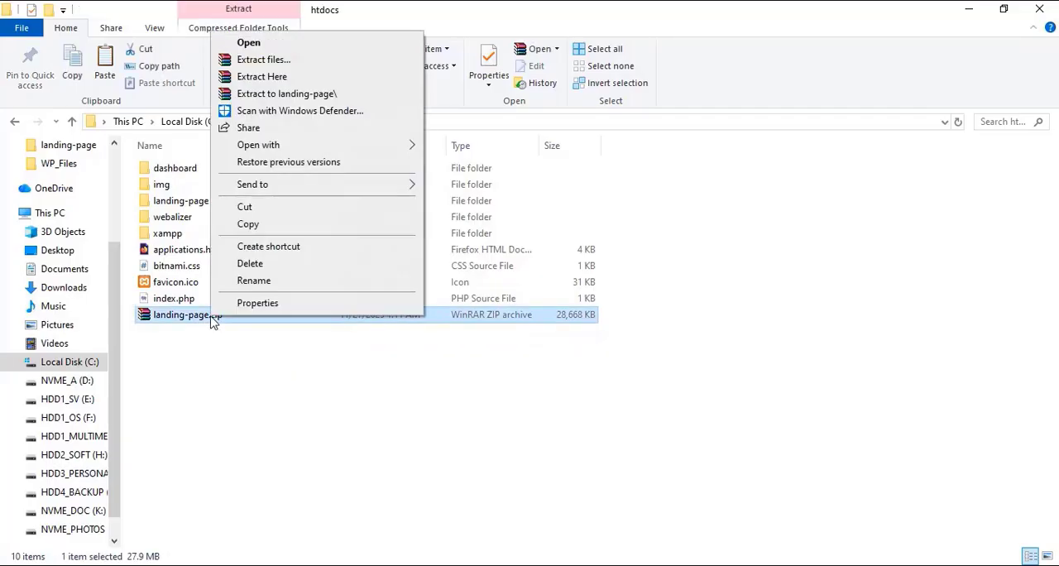
left_click(254, 213)
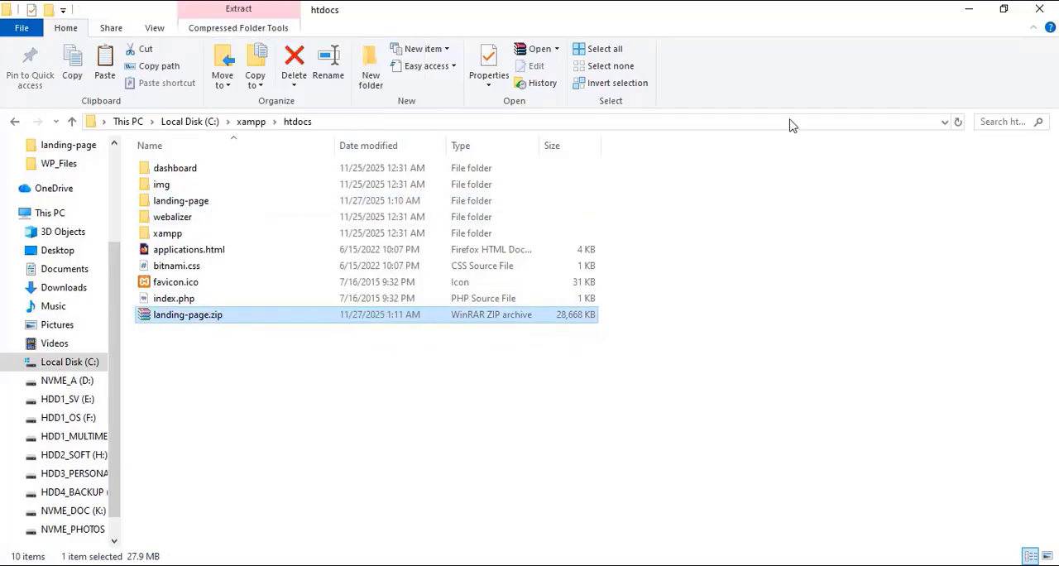
left_click(990, 17)
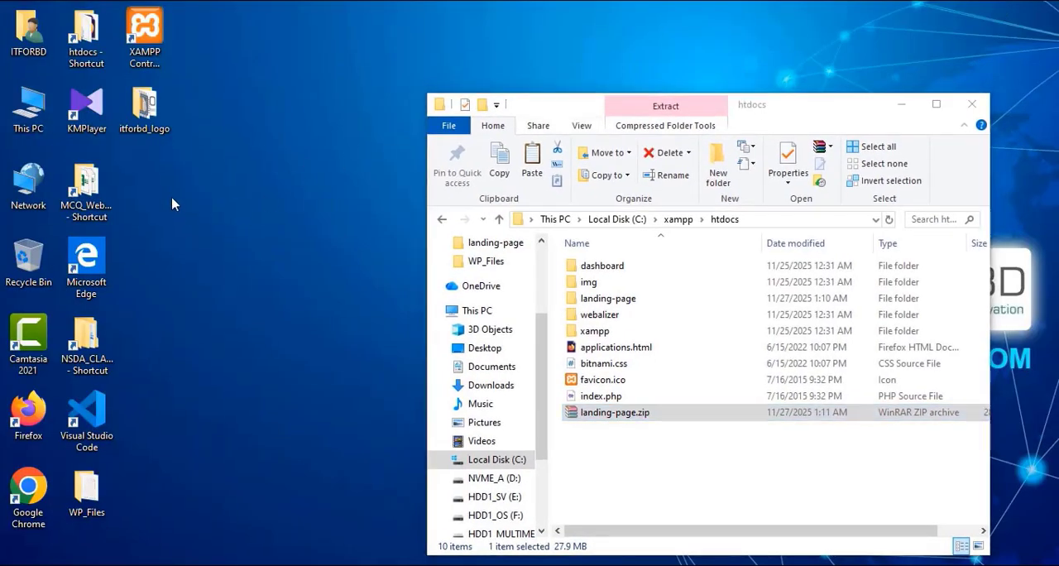
right_click(165, 196)
left_click(220, 259)
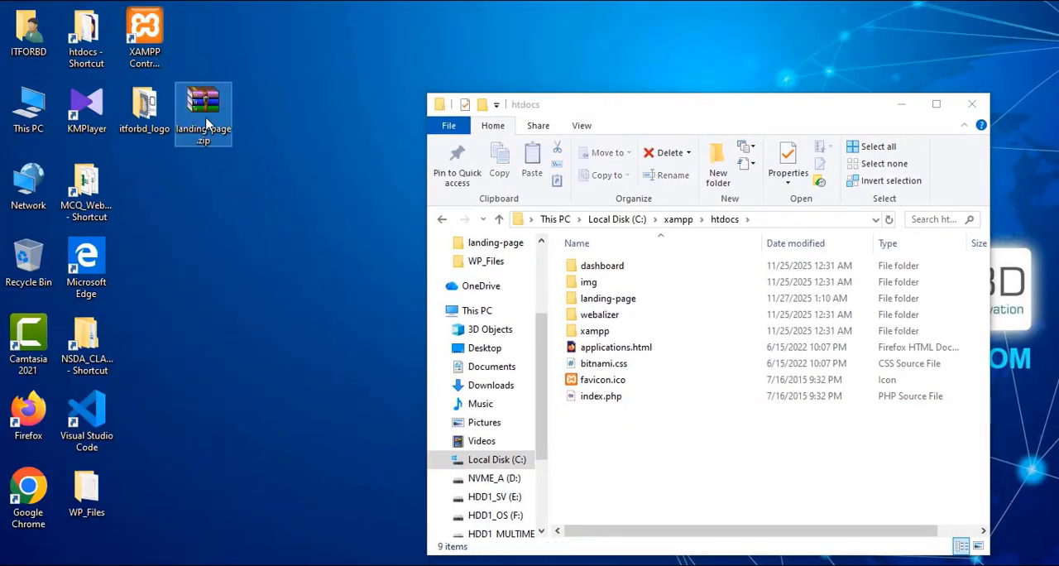
left_click_drag(206, 116, 138, 192)
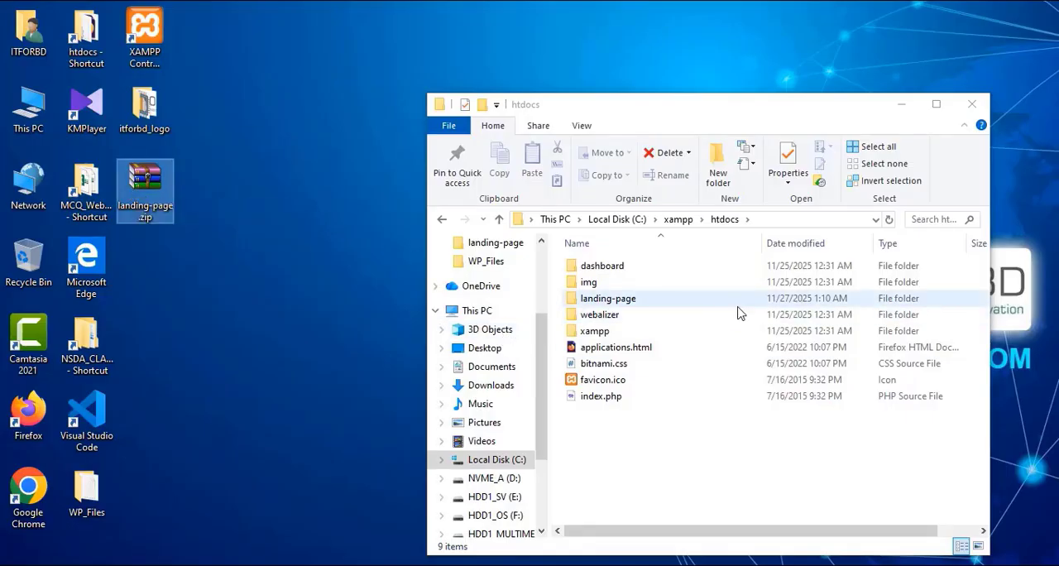
Step: Permanently delete the landing-page folder from htdocs and close the File Explorer window
left_click_drag(833, 114, 831, 89)
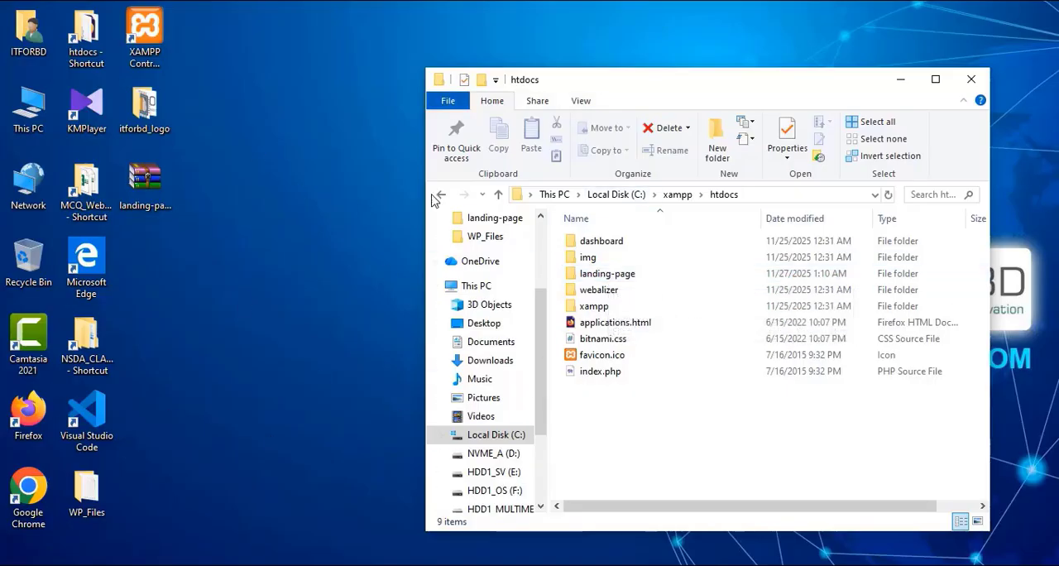
left_click(631, 274)
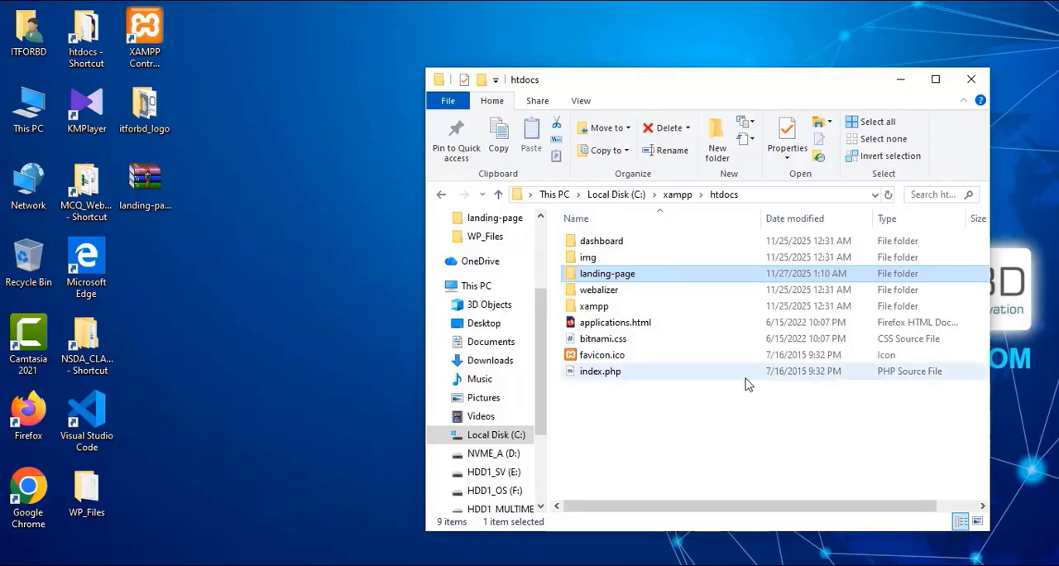
key("shift+Delete")
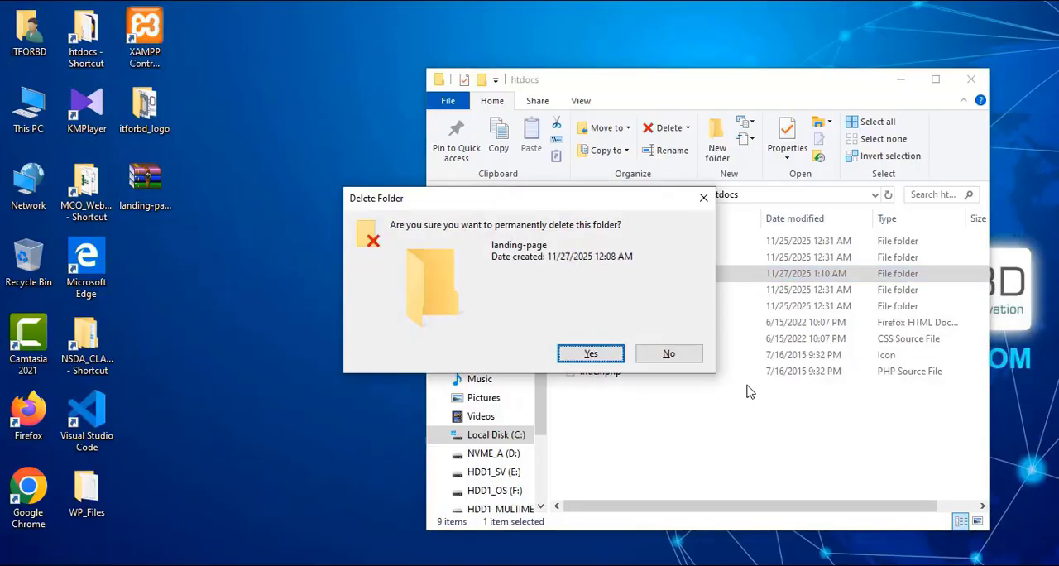
key("Return")
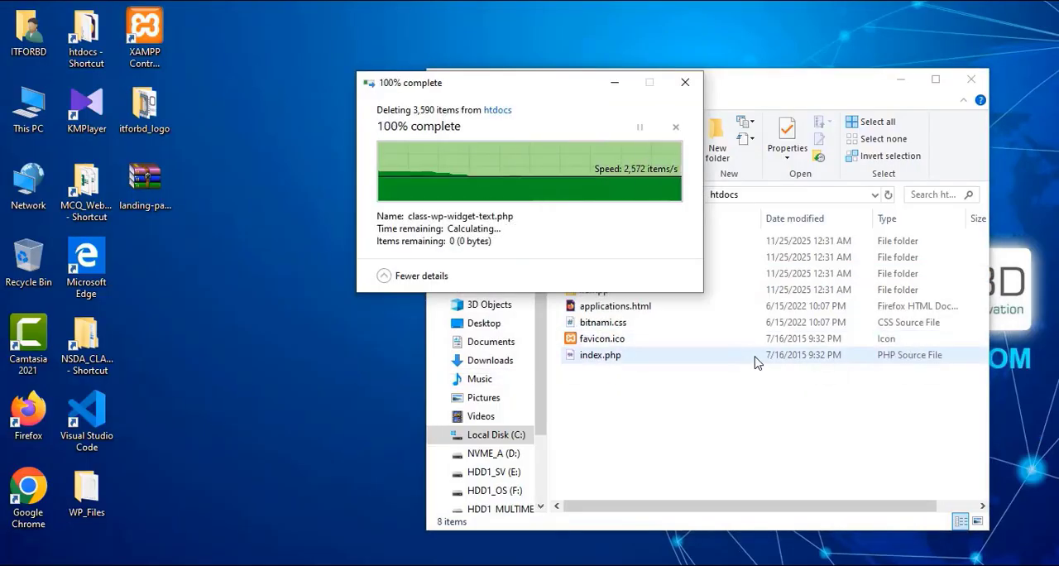
left_click(972, 83)
Step: Switch to phpMyAdmin in the browser, drop the landing_page database from the server's database list, and minimize the browser
left_click(592, 564)
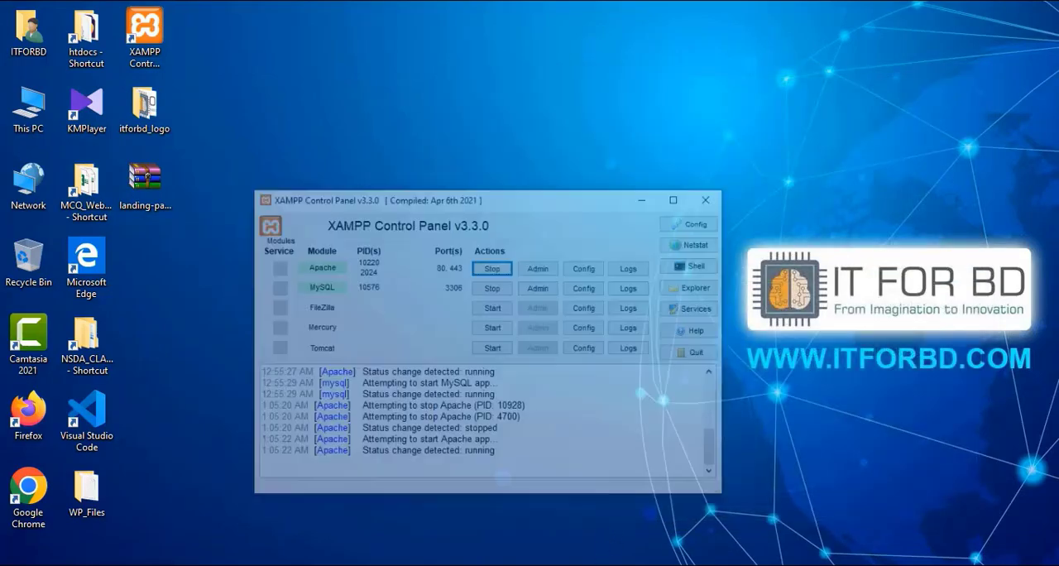
left_click(641, 154)
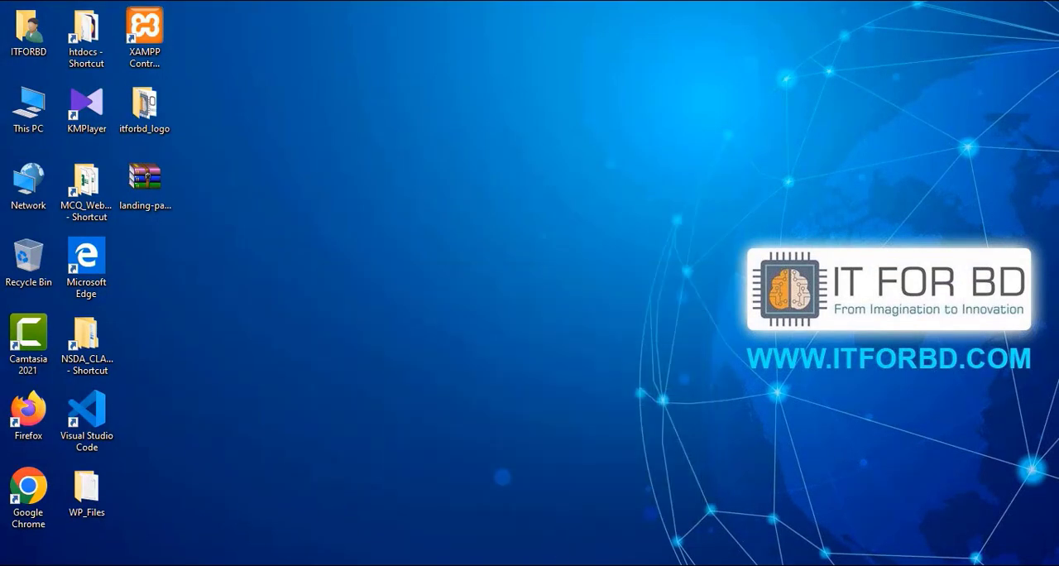
left_click(571, 565)
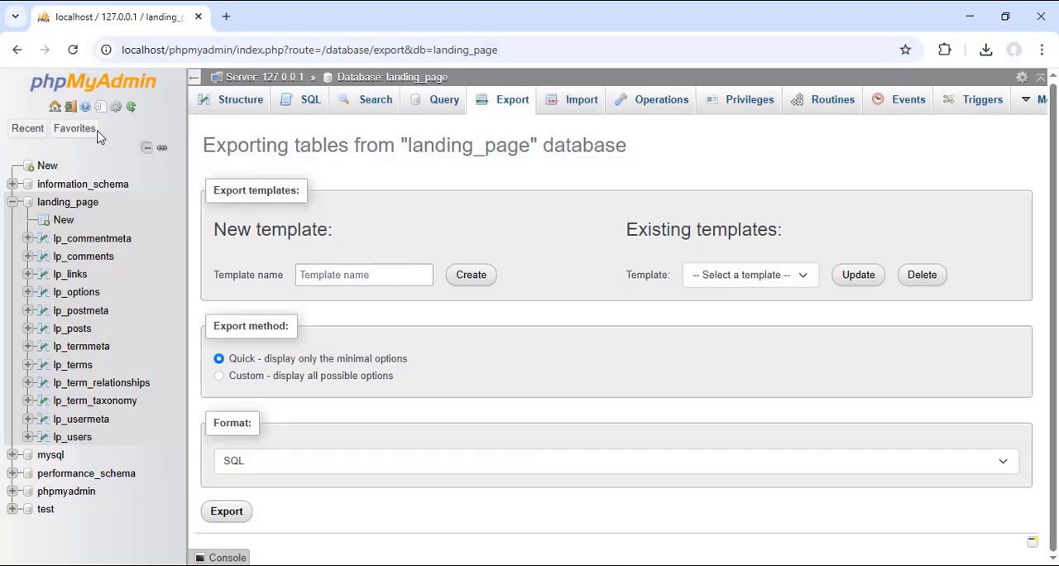
left_click(260, 77)
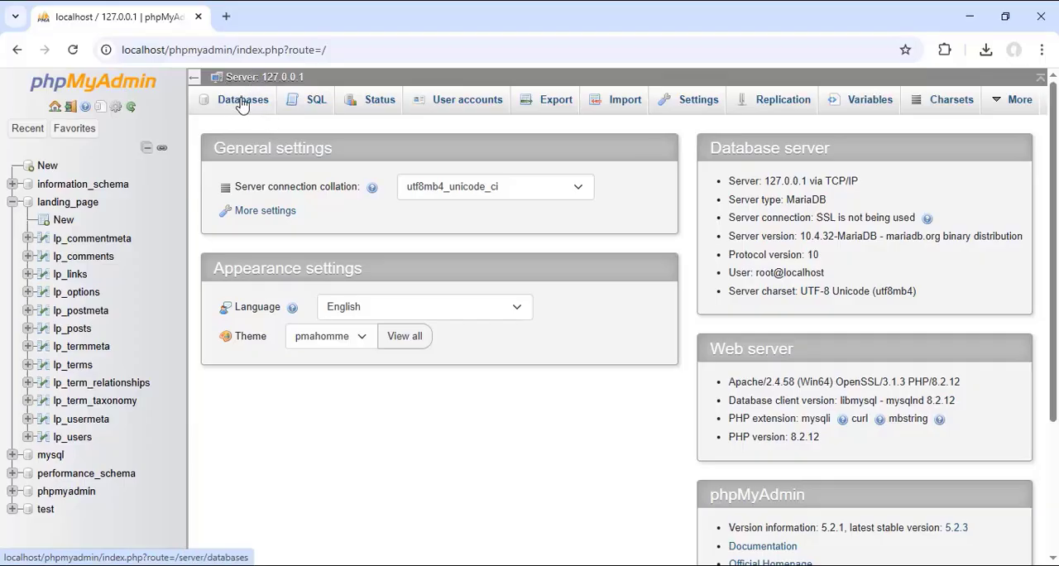
left_click(241, 104)
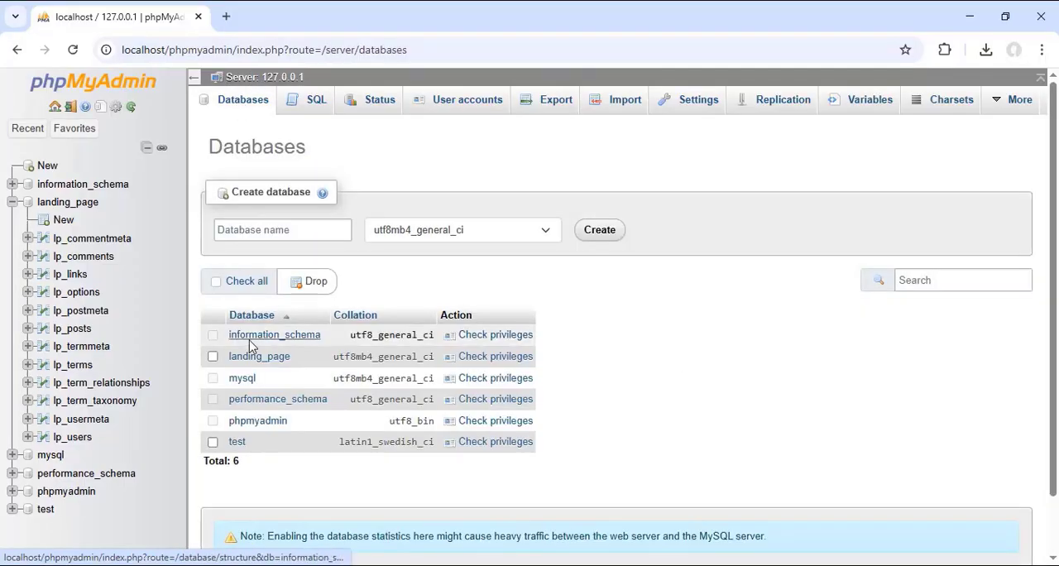
left_click(213, 356)
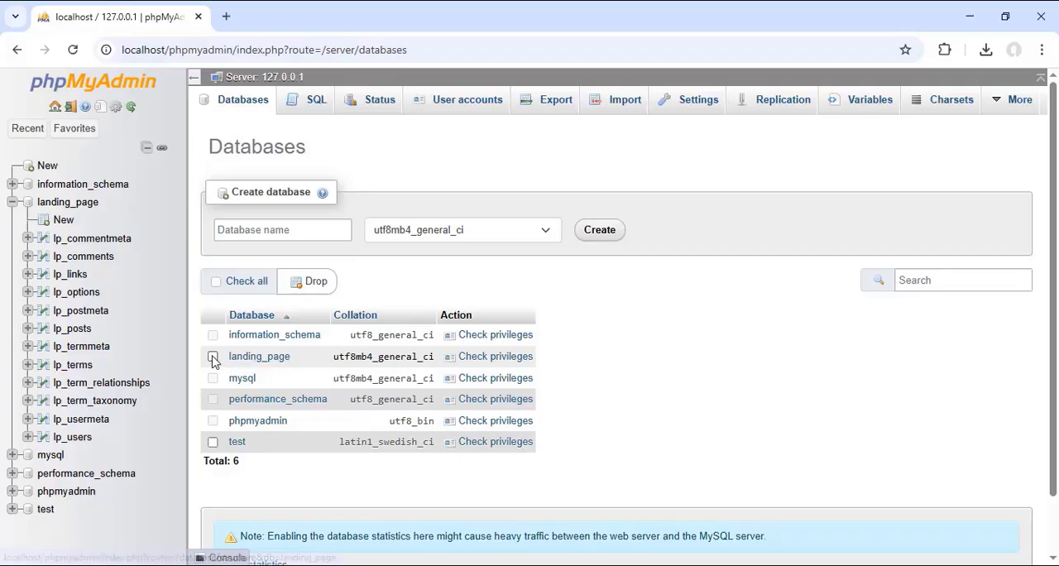
left_click(316, 283)
left_click(692, 191)
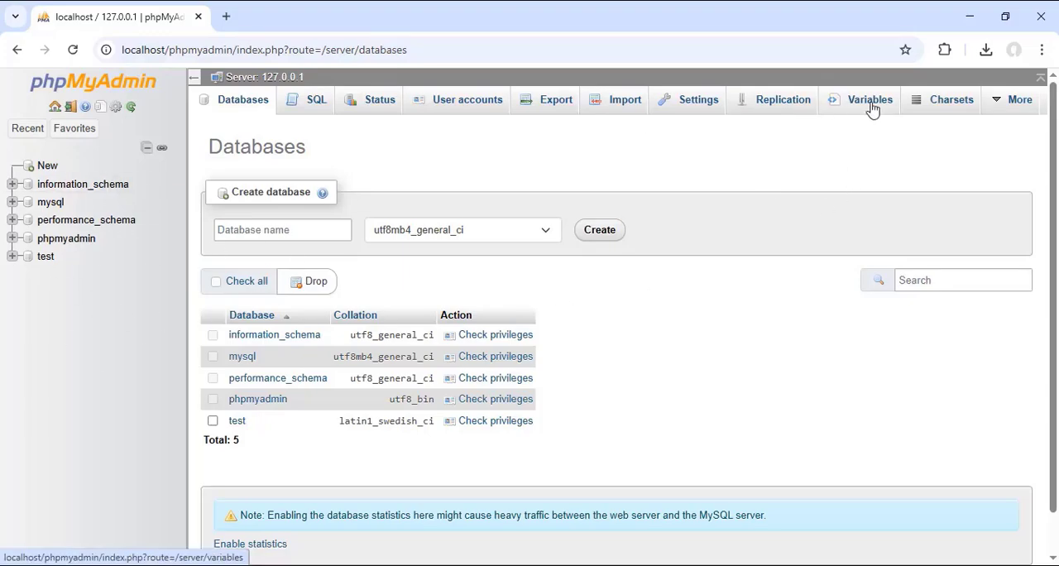
left_click(972, 21)
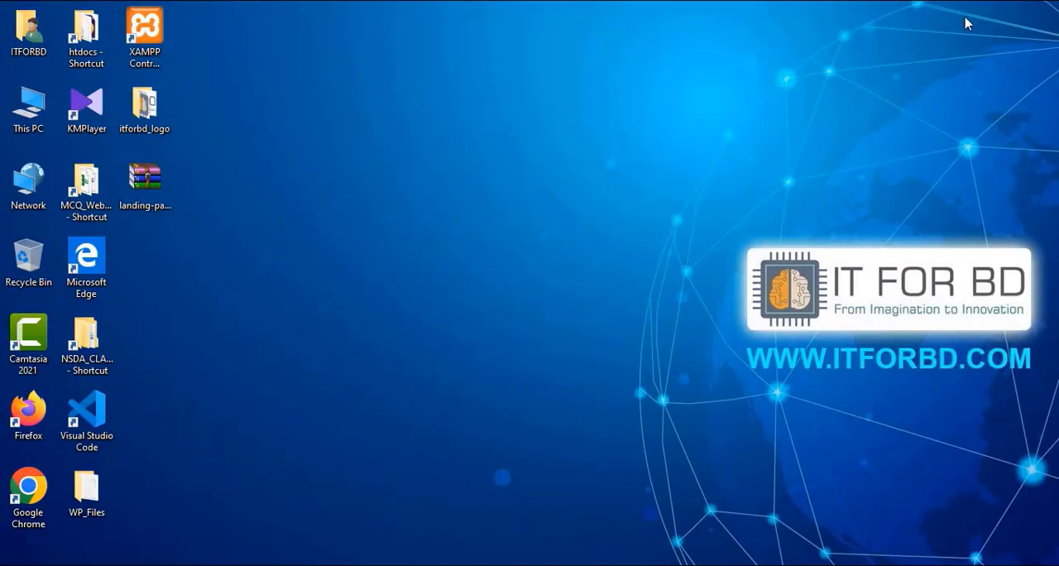
Step: Move landing-page.zip from the desktop into the C:\xampp\htdocs folder
left_click(139, 189)
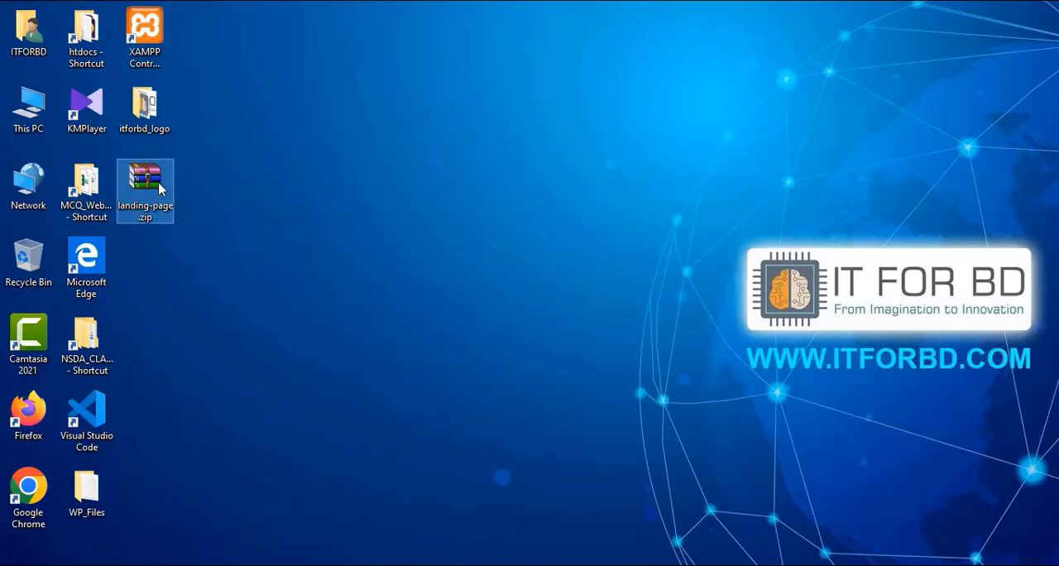
right_click(144, 175)
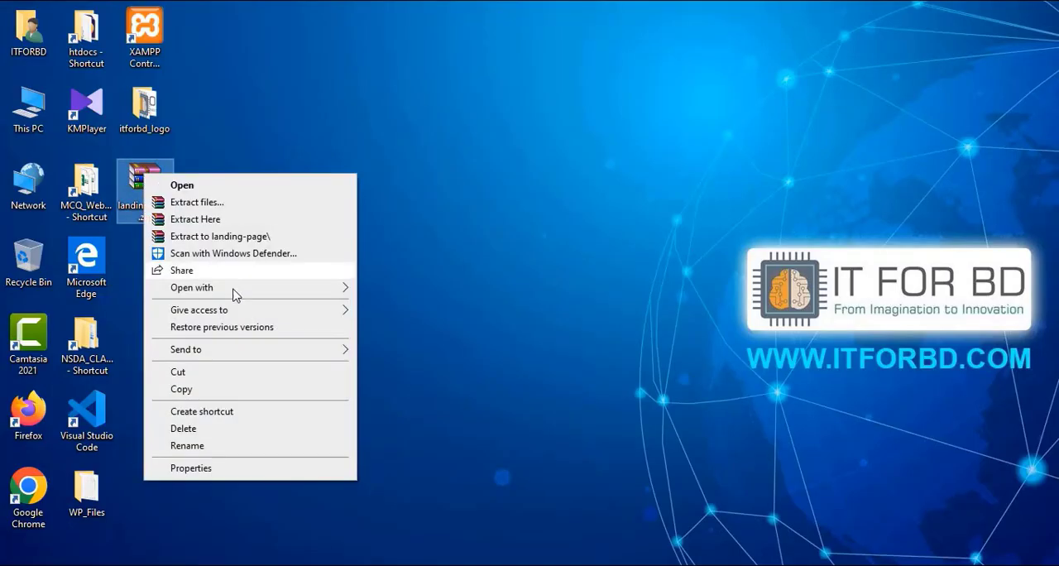
left_click(215, 393)
right_click(146, 181)
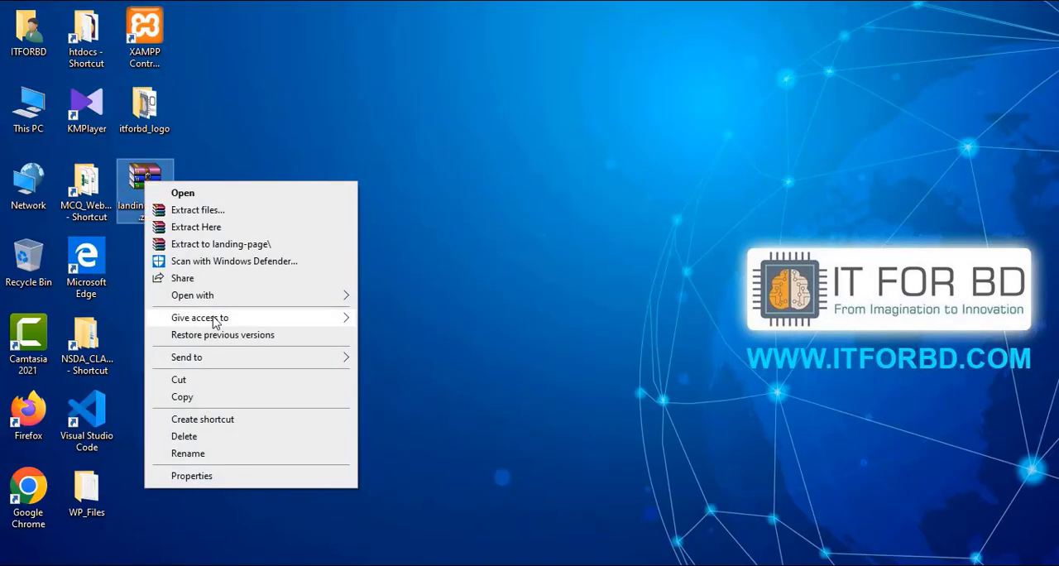
left_click(195, 385)
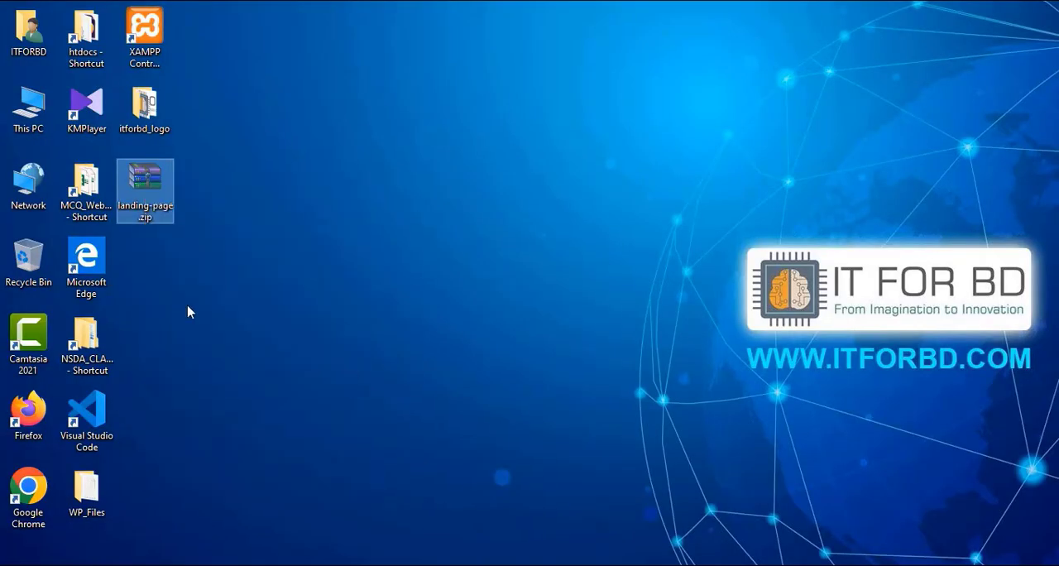
double_click(30, 112)
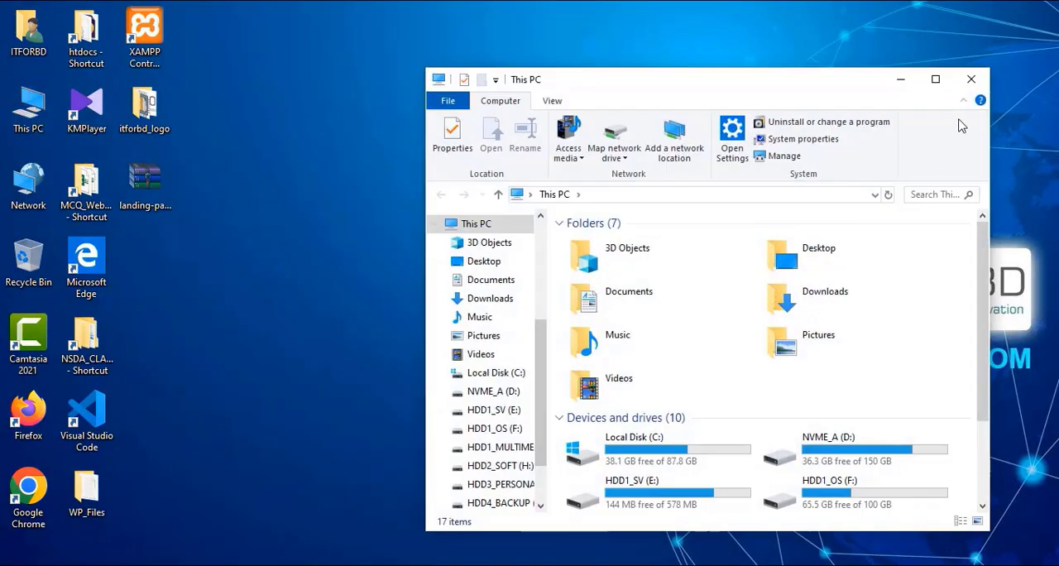
left_click_drag(832, 91, 760, 59)
double_click(579, 413)
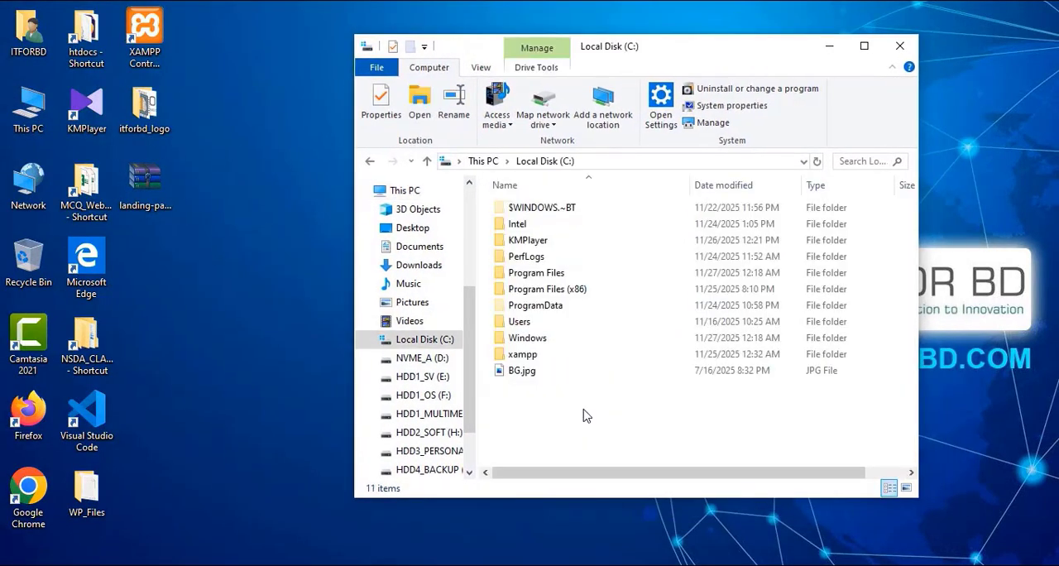
left_click(521, 358)
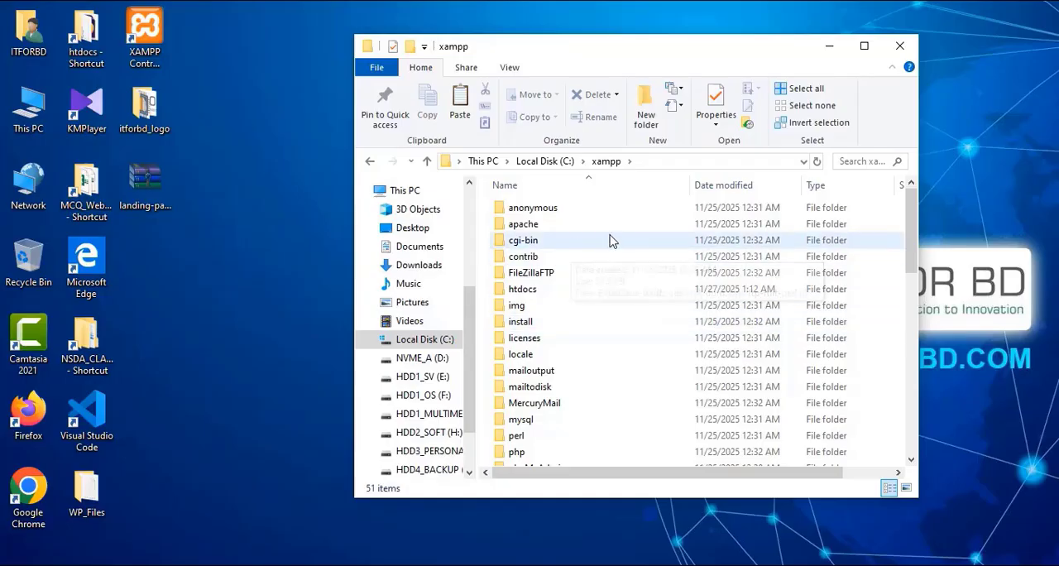
double_click(603, 289)
right_click(632, 366)
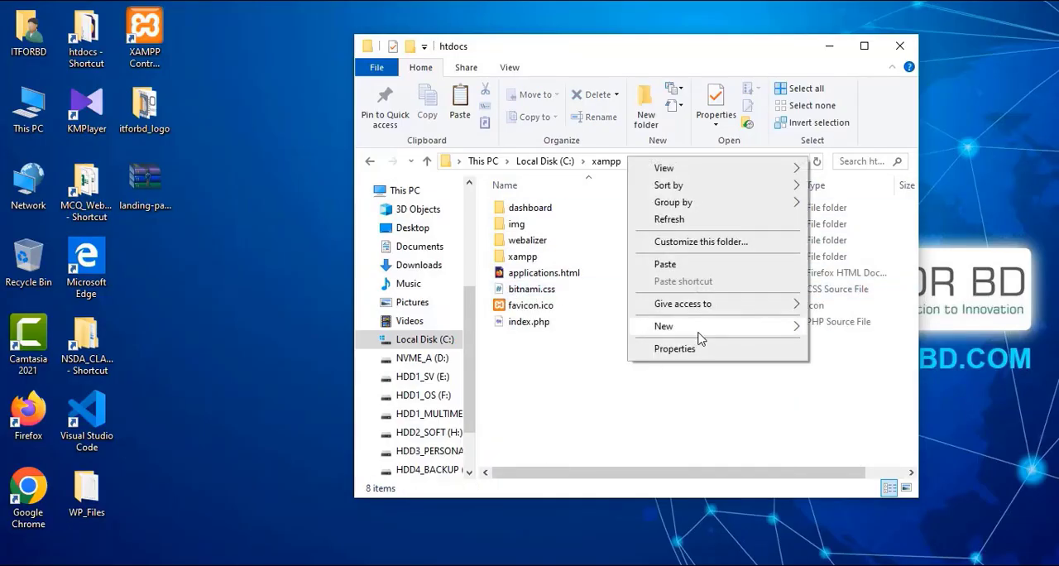
left_click(702, 265)
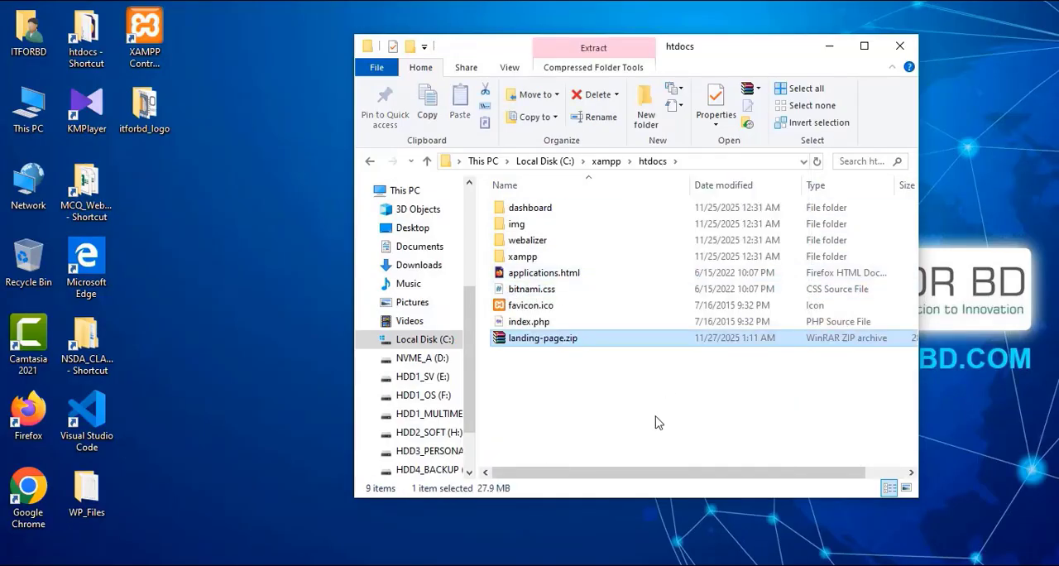
Step: Extract landing-page.zip directly into htdocs and open the extracted landing-page folder
right_click(551, 337)
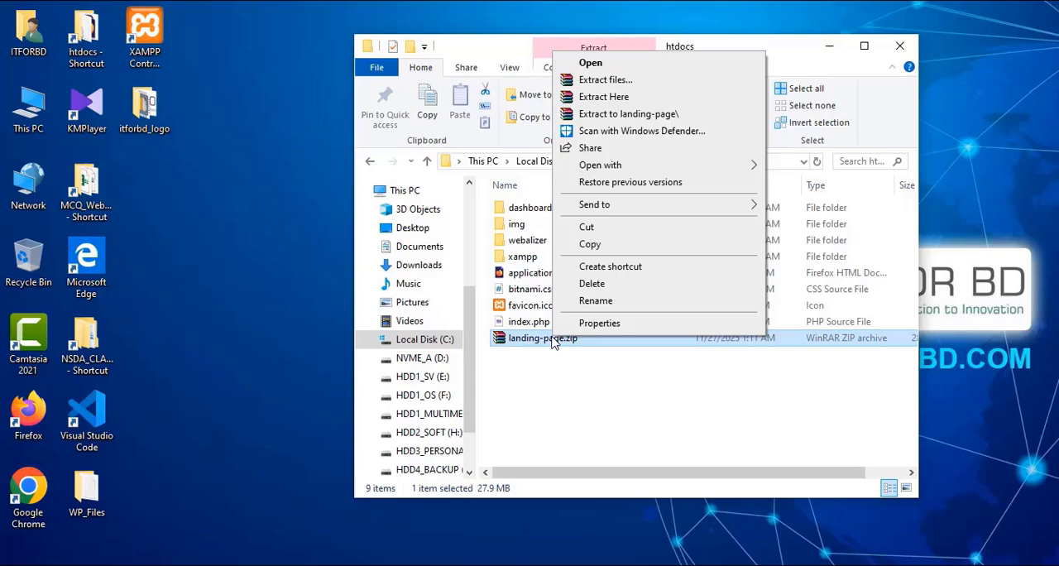
left_click(616, 100)
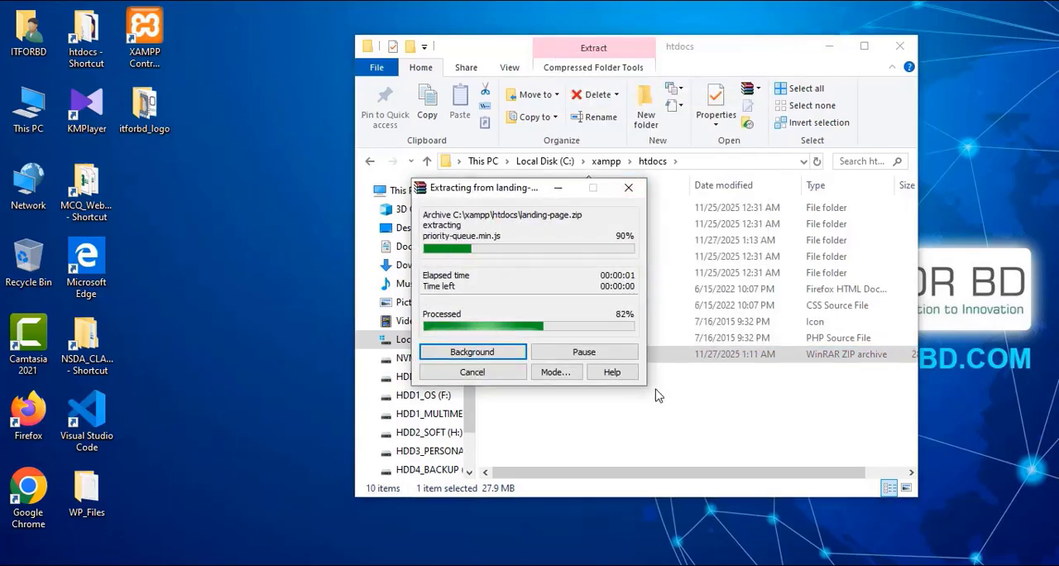
left_click(521, 241)
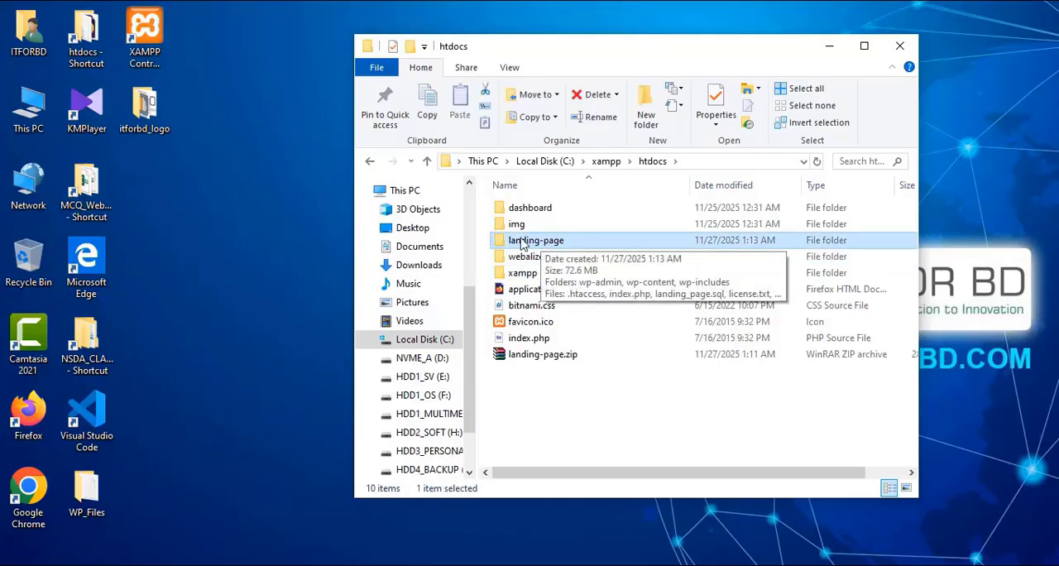
double_click(548, 242)
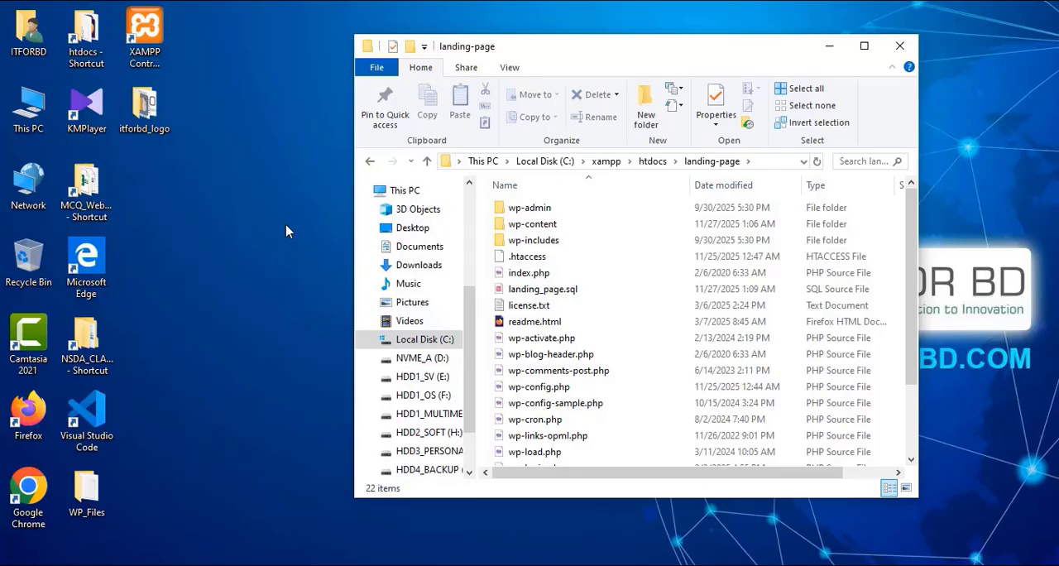
Step: Open landing_page.sql in Notepad and copy the database name landing_page from its Database comment line
right_click(548, 295)
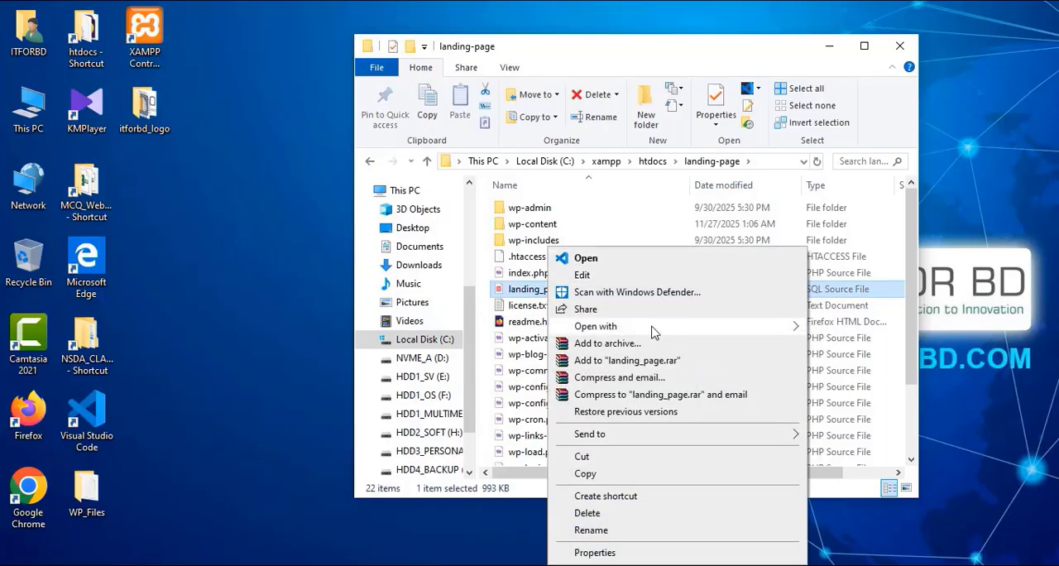
mouse_move(654, 327)
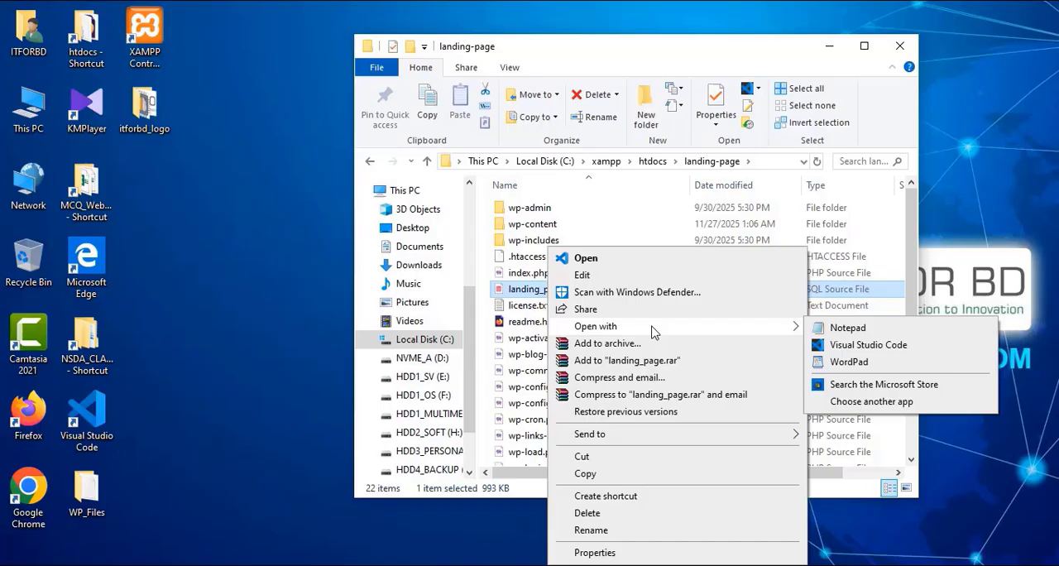
left_click(848, 331)
left_click_drag(457, 124, 558, 90)
scroll(453, 204, "down", 2)
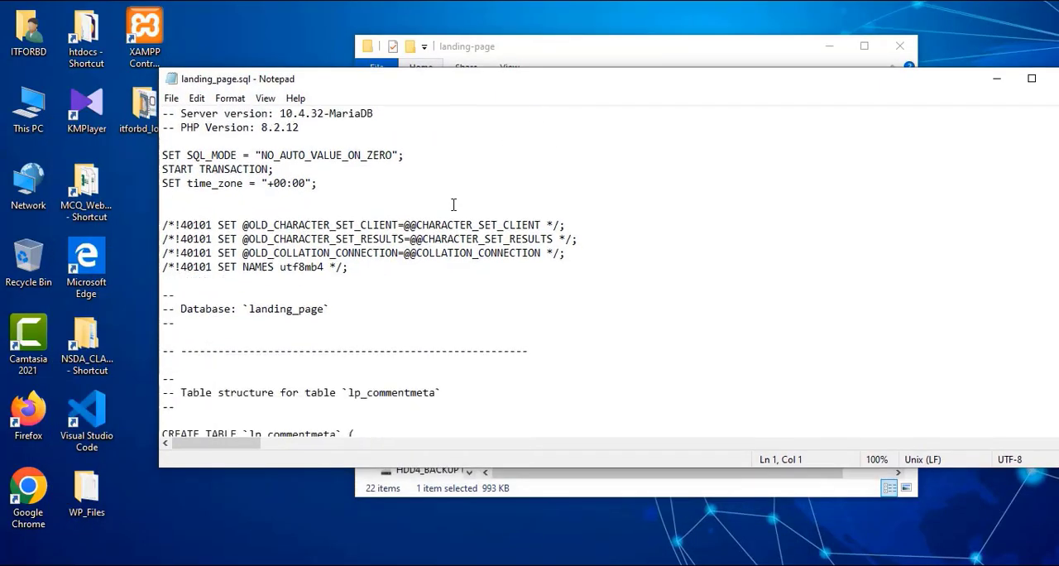
scroll(453, 205, "down", 1)
left_click_drag(181, 266, 346, 268)
left_click(284, 282)
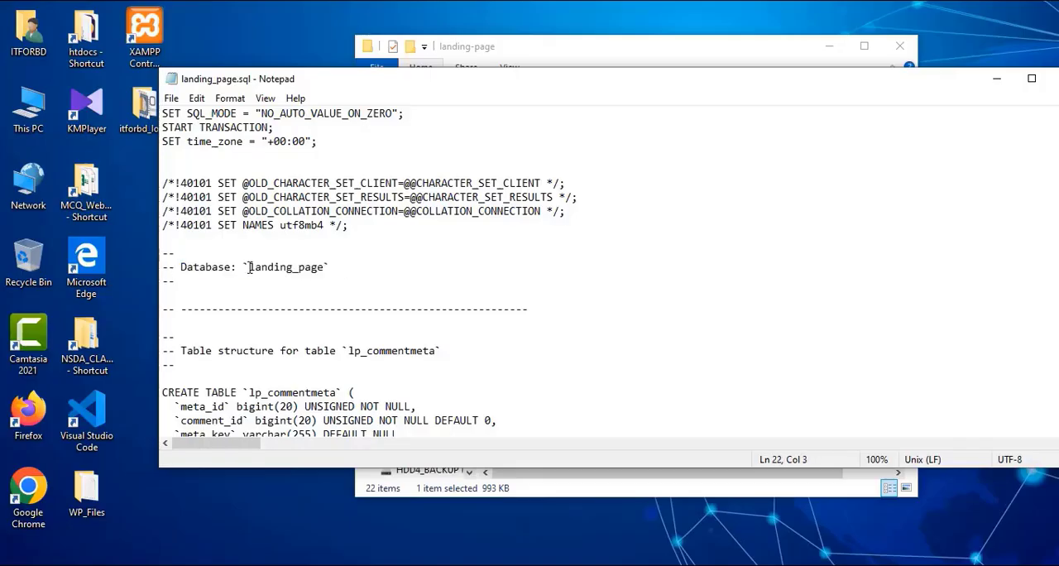
left_click_drag(249, 268, 326, 267)
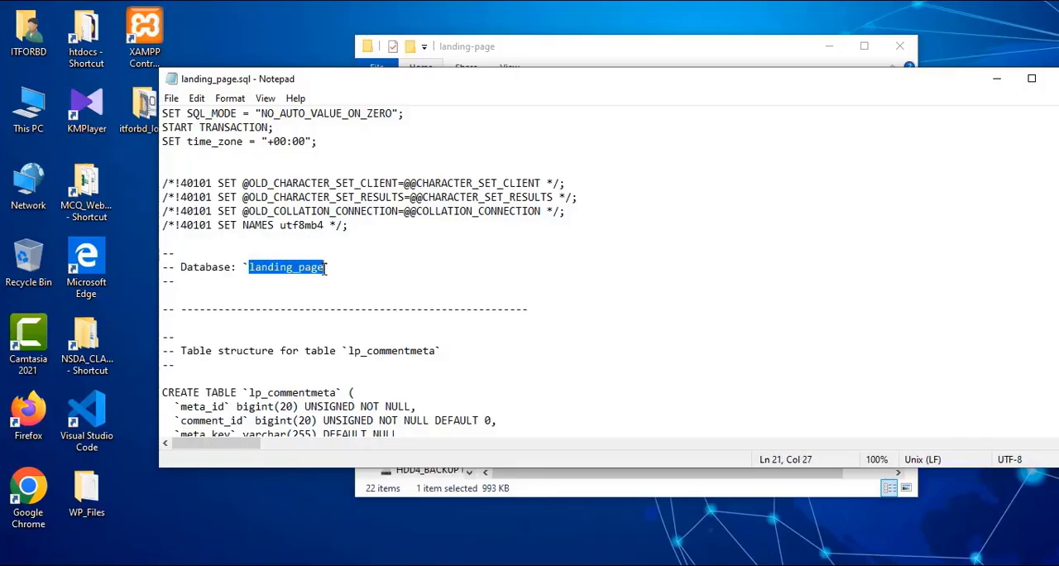
right_click(313, 269)
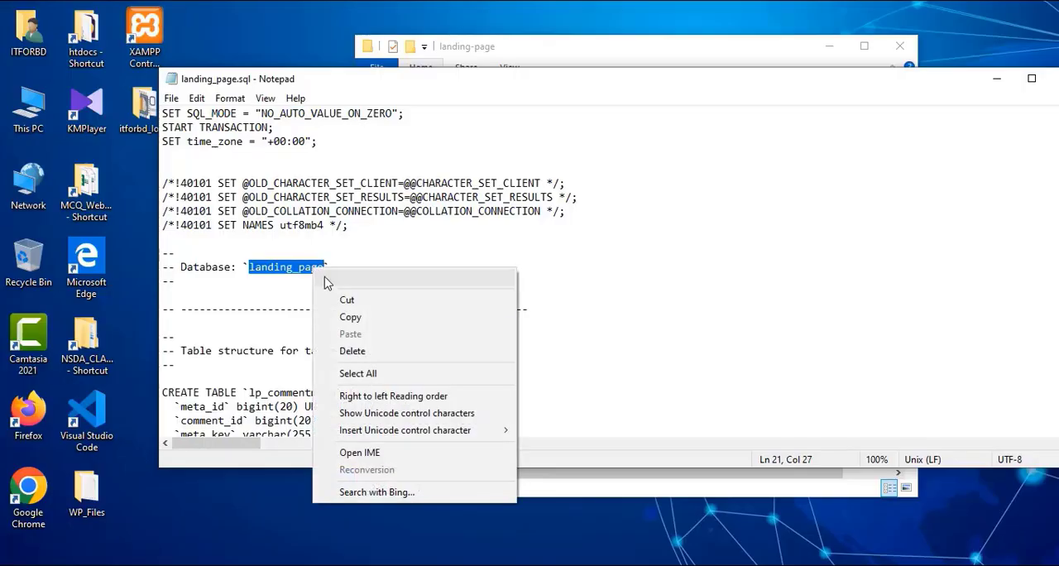
left_click(362, 319)
Step: Examine the header of landing_page.sql for the export's generation time, phpMyAdmin version and PHP version
scroll(473, 241, "up", 3)
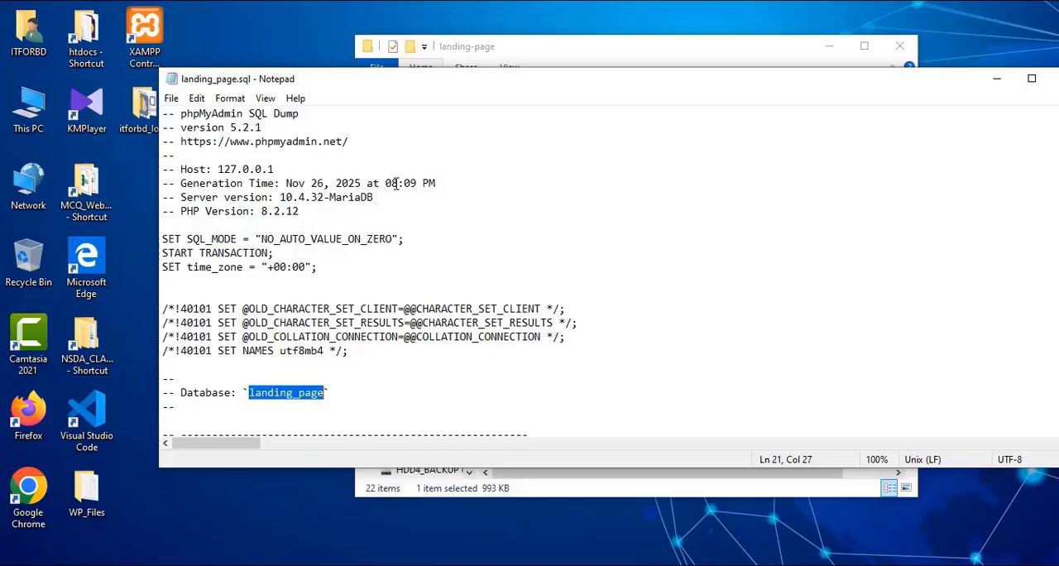
left_click_drag(385, 183, 426, 186)
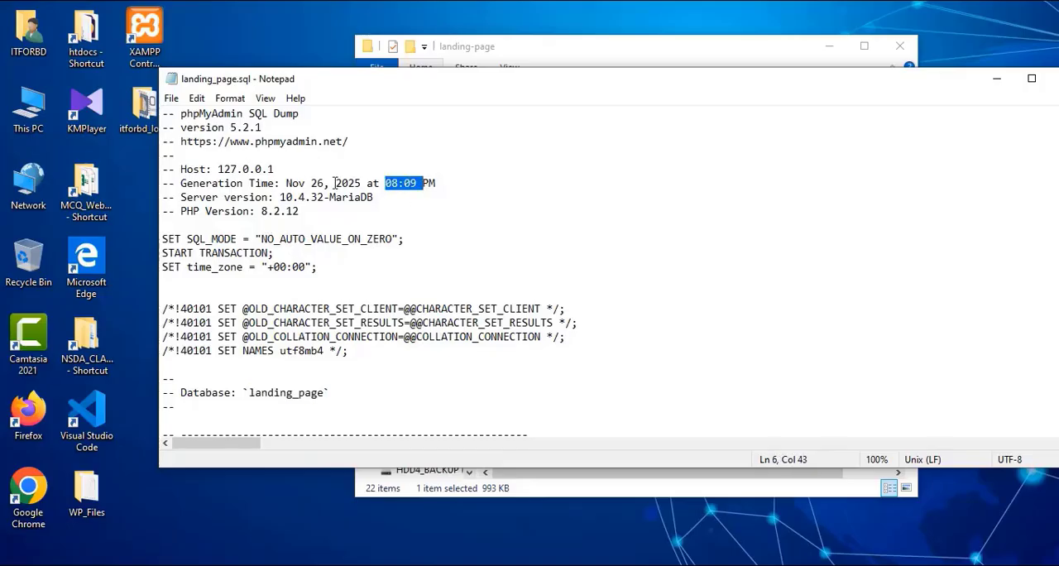
left_click(279, 169)
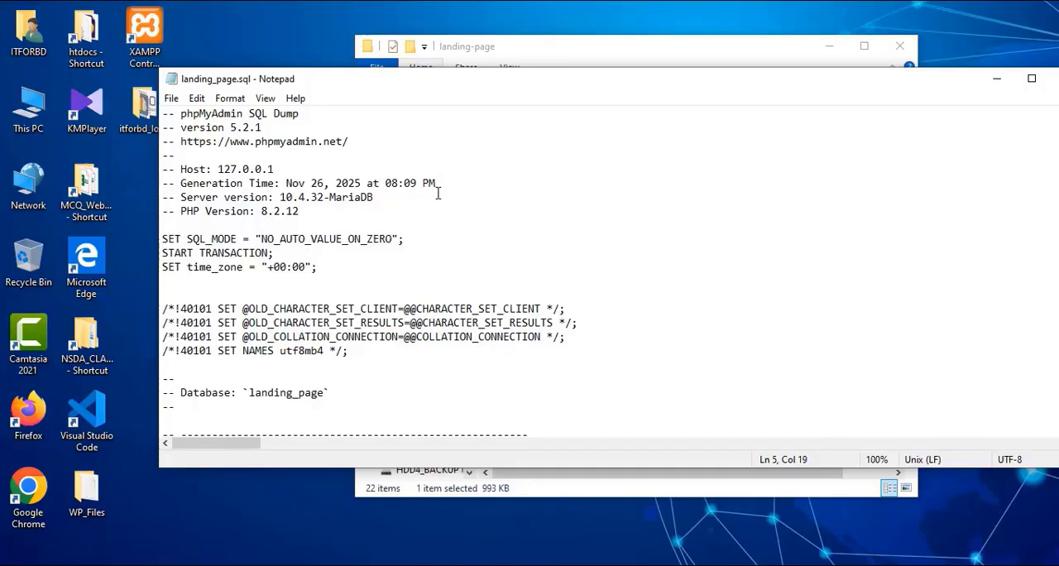
left_click_drag(441, 183, 286, 183)
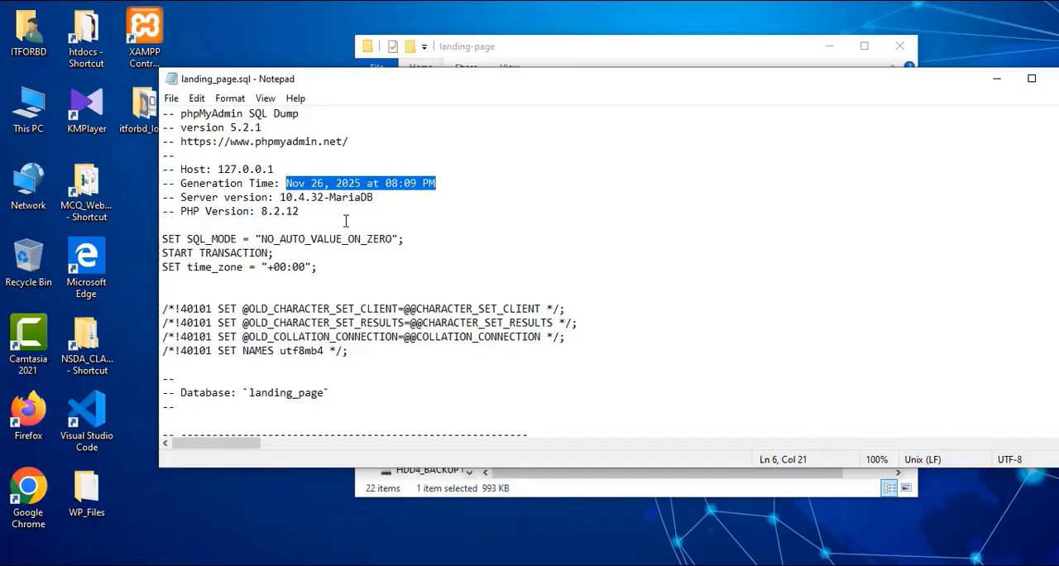
left_click_drag(381, 90, 333, 88)
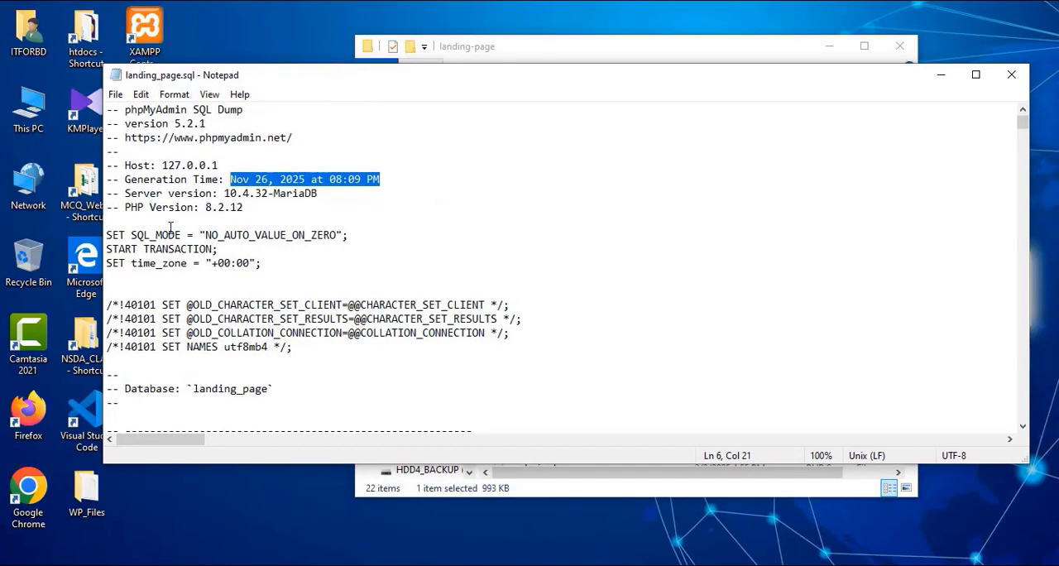
left_click_drag(286, 276, 107, 110)
left_click(248, 166)
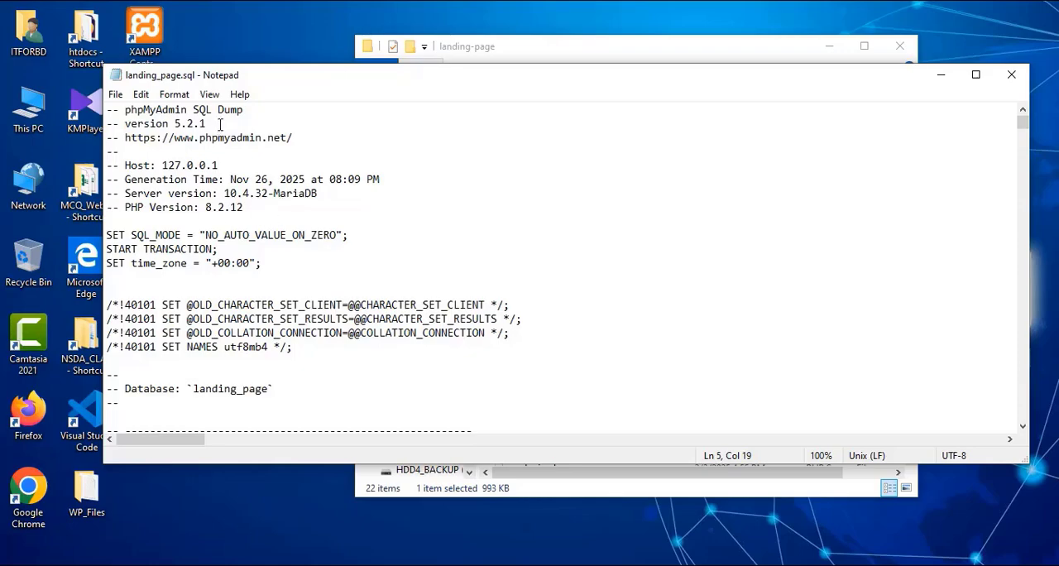
left_click_drag(220, 124, 187, 123)
left_click(184, 123)
left_click_drag(222, 123, 168, 123)
left_click(266, 208)
left_click_drag(265, 208, 206, 207)
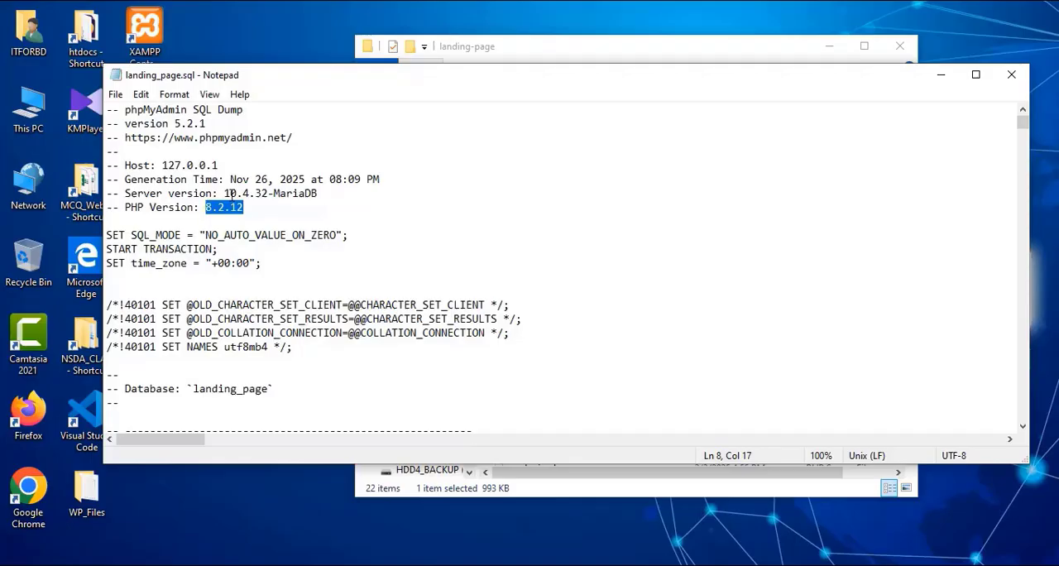
left_click(268, 217)
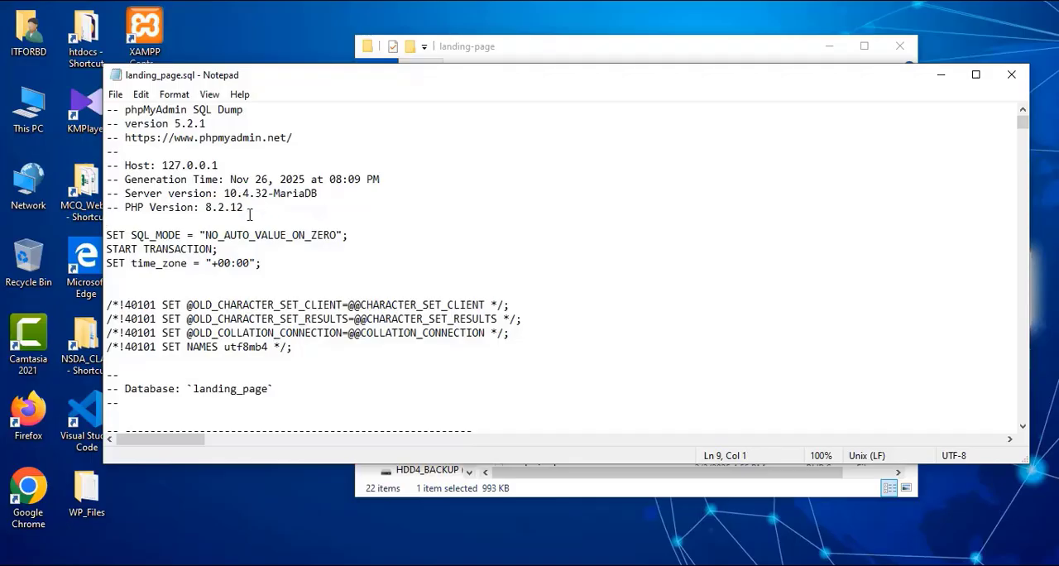
left_click_drag(202, 207, 244, 207)
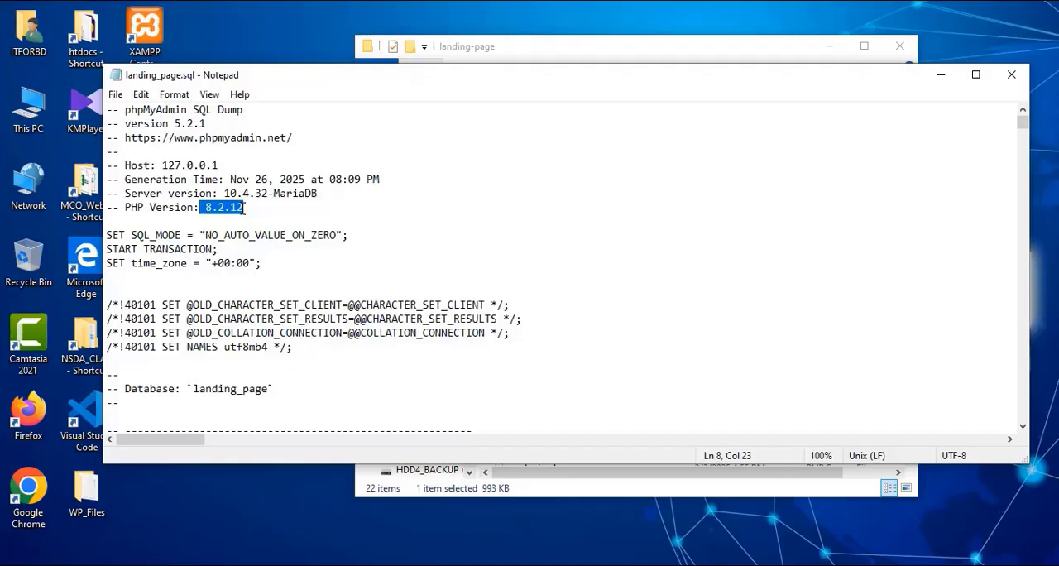
Step: Copy the database name landing_page from the Database comment in landing_page.sql, and close the file and its folder window
left_click(224, 208)
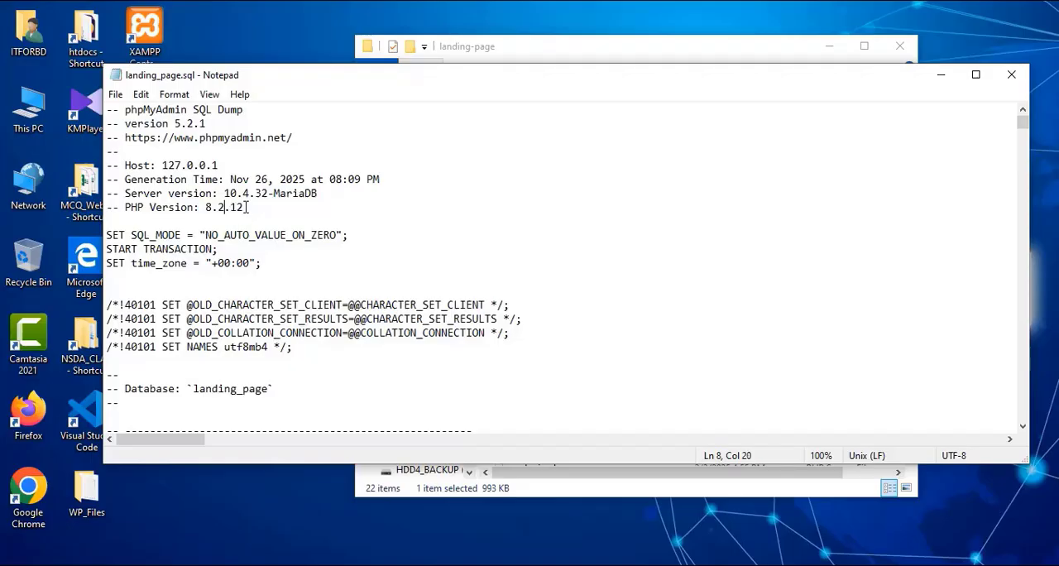
left_click_drag(246, 206, 212, 207)
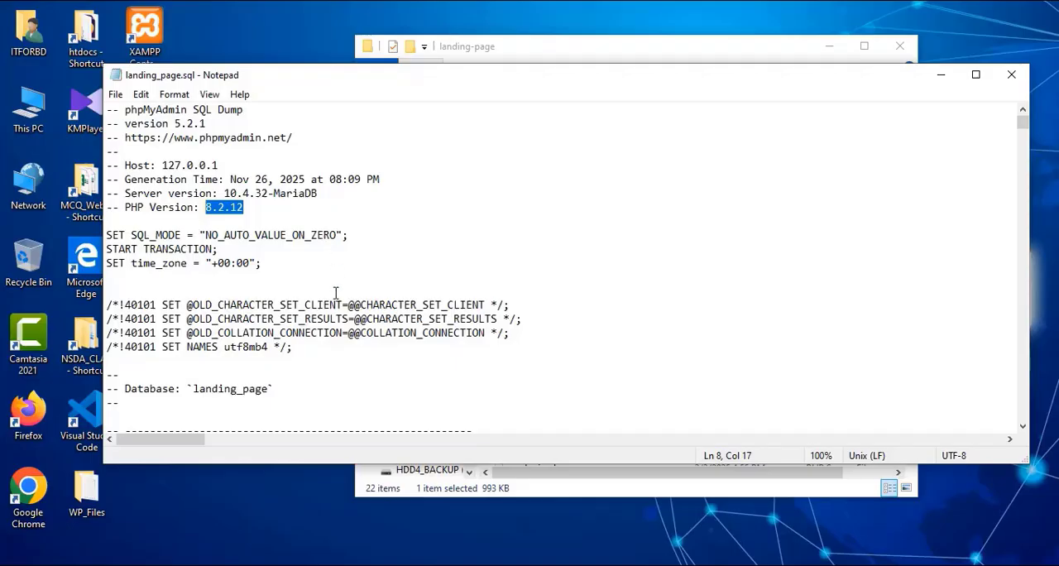
scroll(338, 288, "down", 2)
left_click_drag(268, 306, 201, 307)
right_click(202, 307)
left_click(244, 356)
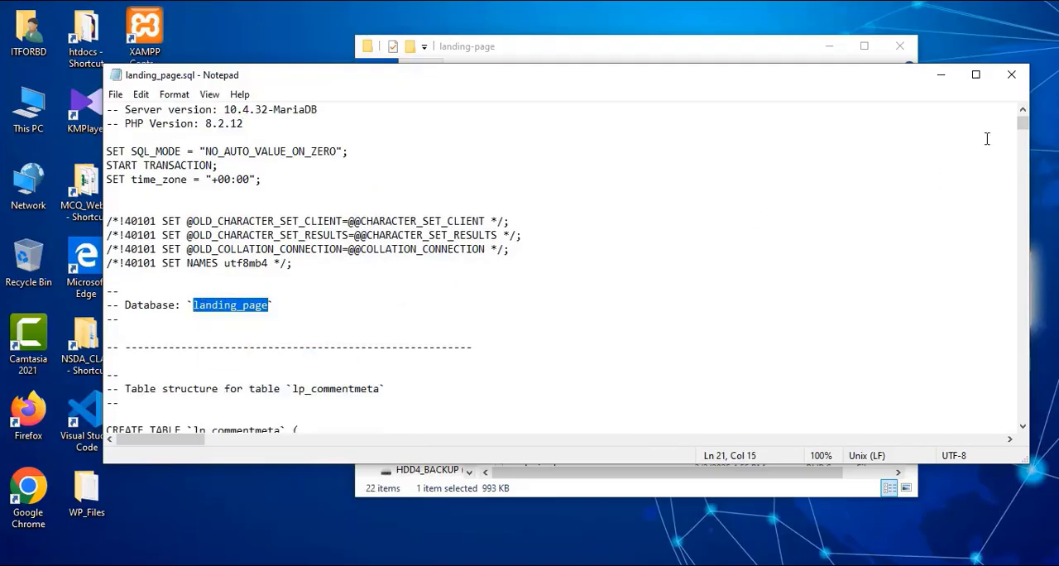
left_click(1012, 79)
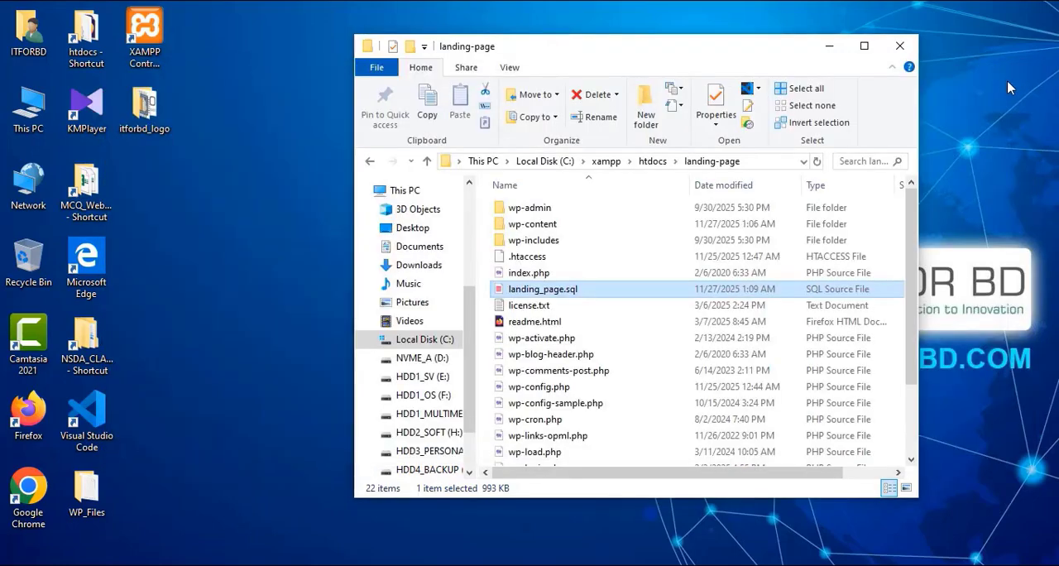
left_click(899, 46)
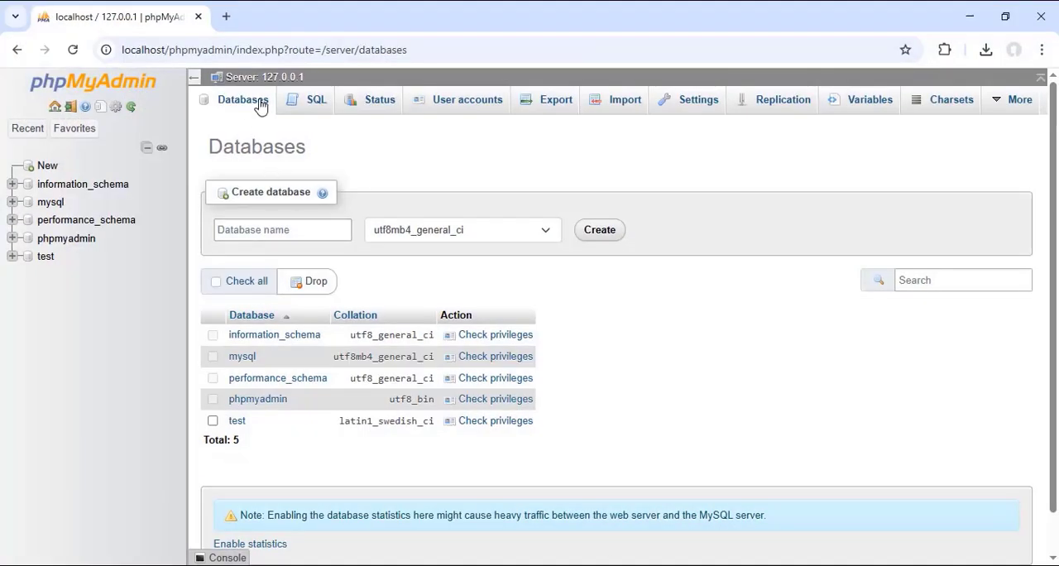
Step: Create a database named landing_page with the utf8mb4_general_ci collation in phpMyAdmin
right_click(268, 230)
left_click(296, 388)
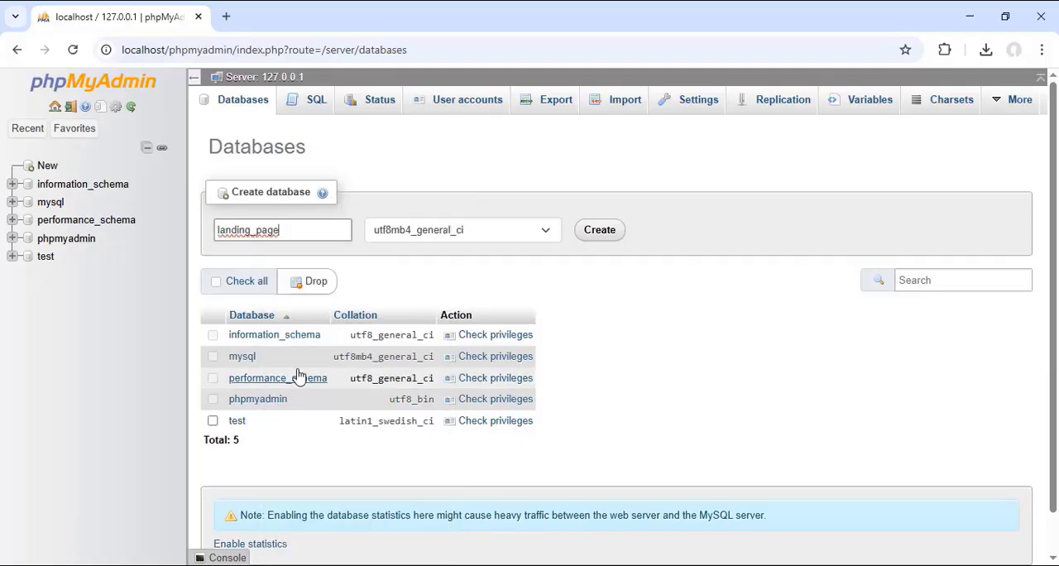
left_click_drag(299, 232, 206, 234)
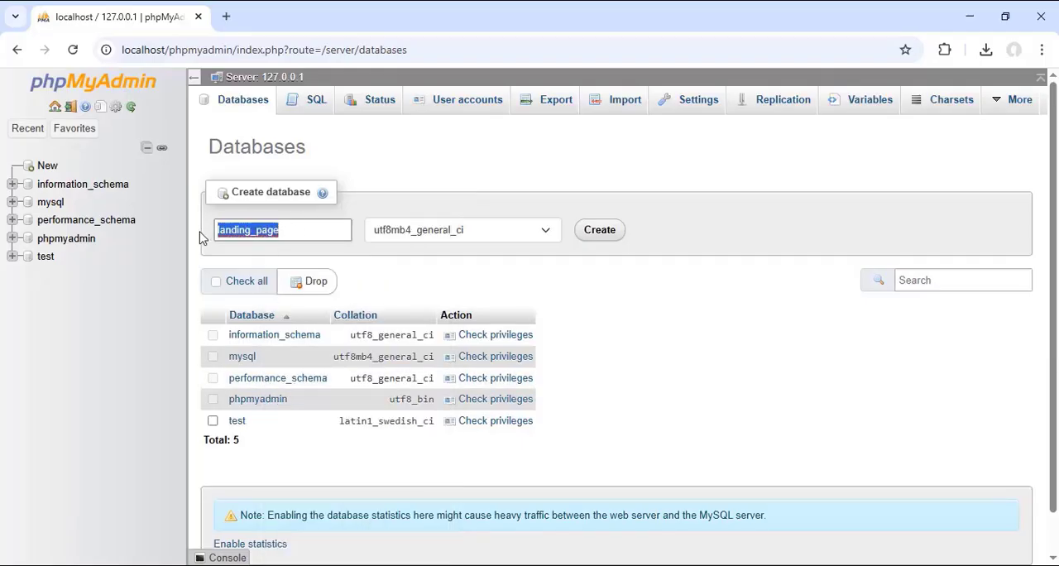
left_click(600, 231)
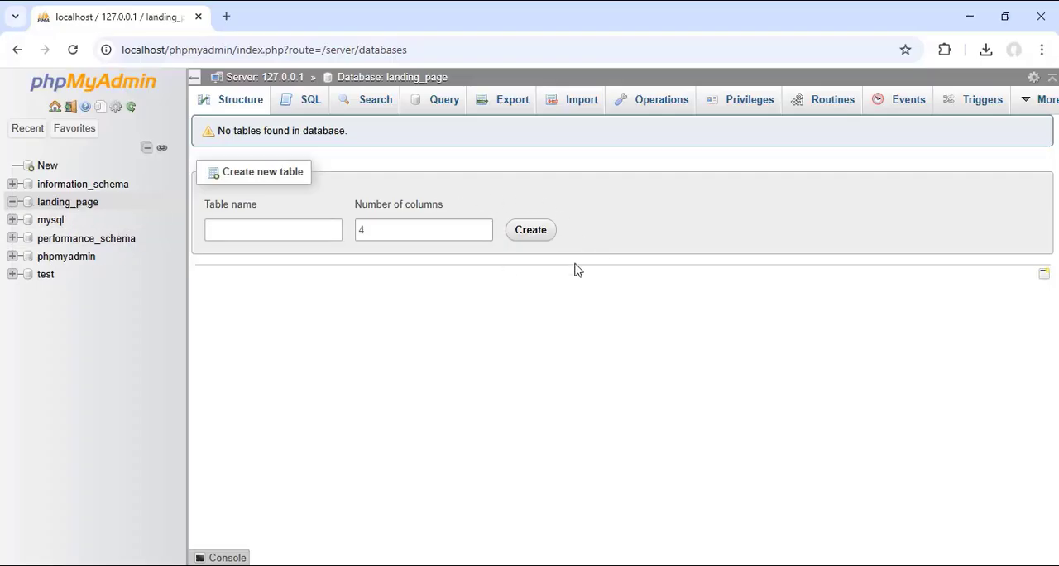
Step: Locate landing_page.sql in the landing-page folder under C:\xampp\htdocs, and return to phpMyAdmin
key("alt+Tab")
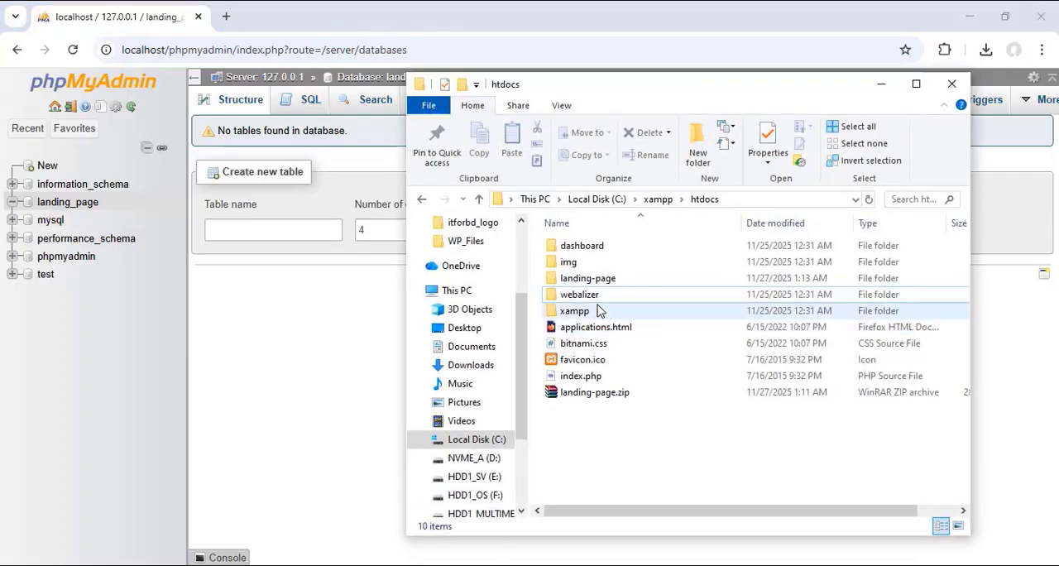
double_click(589, 277)
left_click(599, 330)
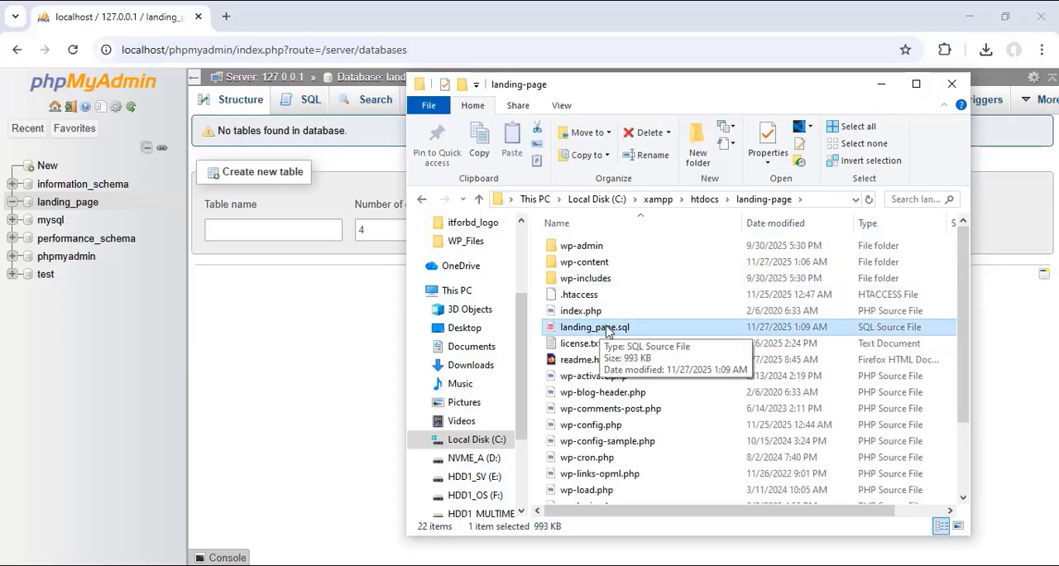
left_click(882, 90)
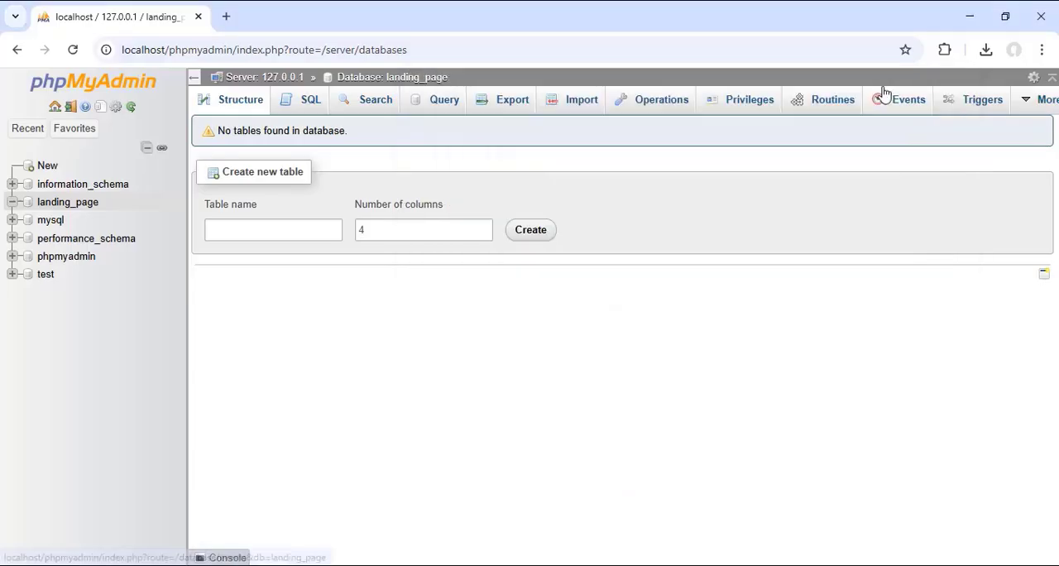
Step: Import landing_page.sql from C:\xampp\htdocs\landing-page into the landing_page database, keeping the SQL format and default options
left_click(580, 106)
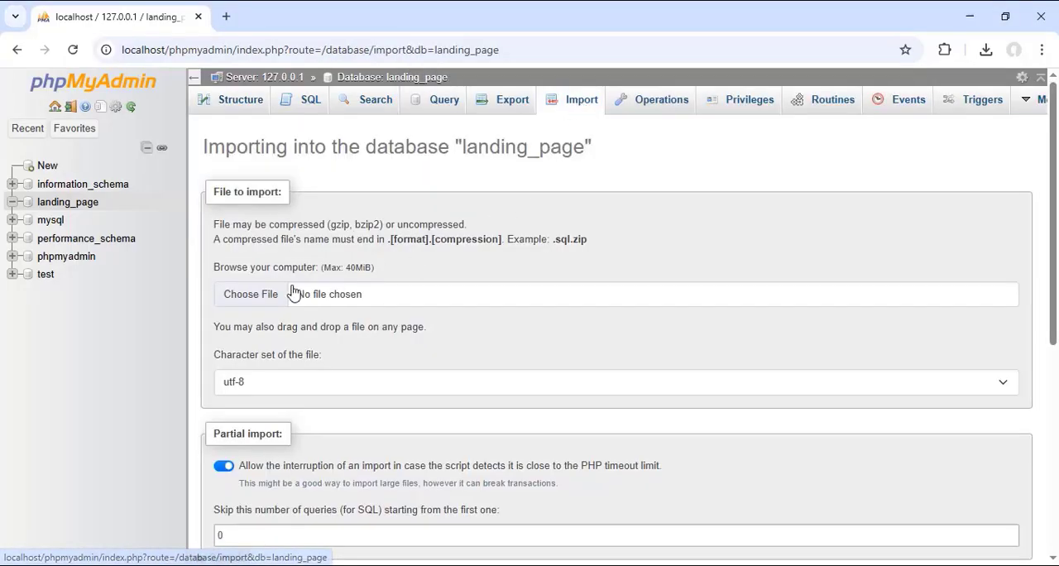
left_click(256, 299)
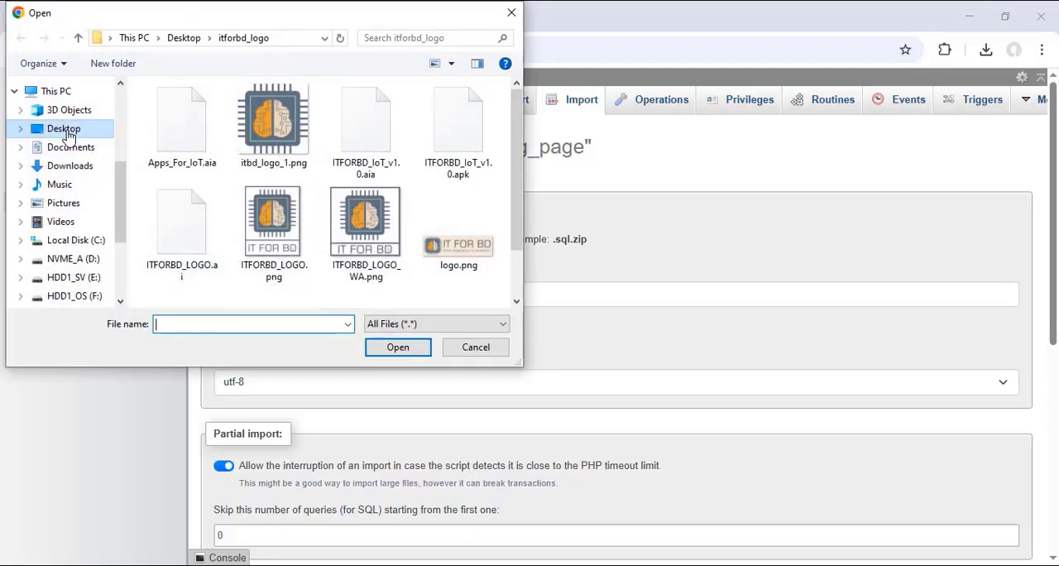
left_click(99, 241)
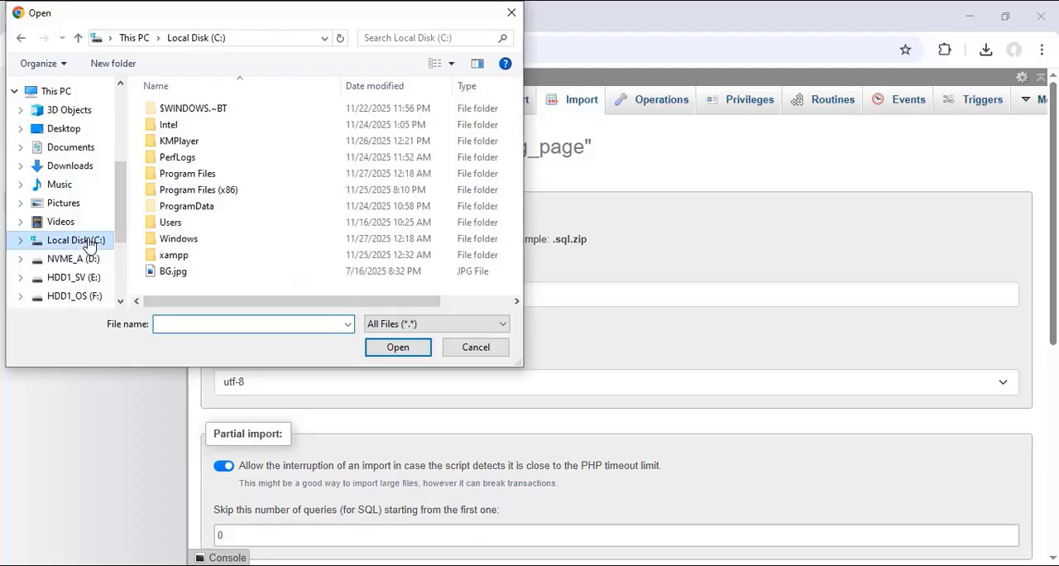
double_click(171, 263)
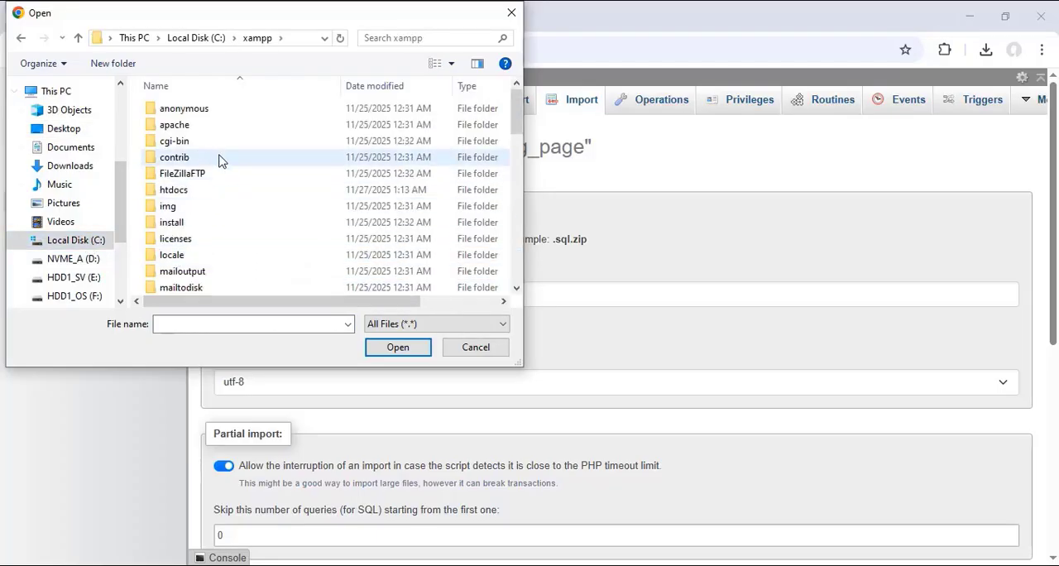
double_click(177, 191)
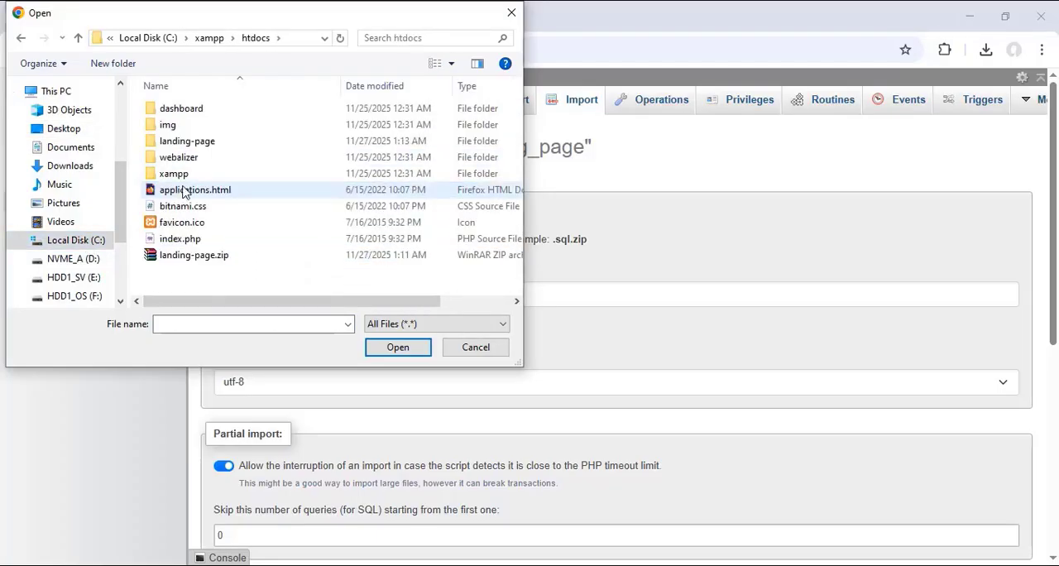
double_click(199, 144)
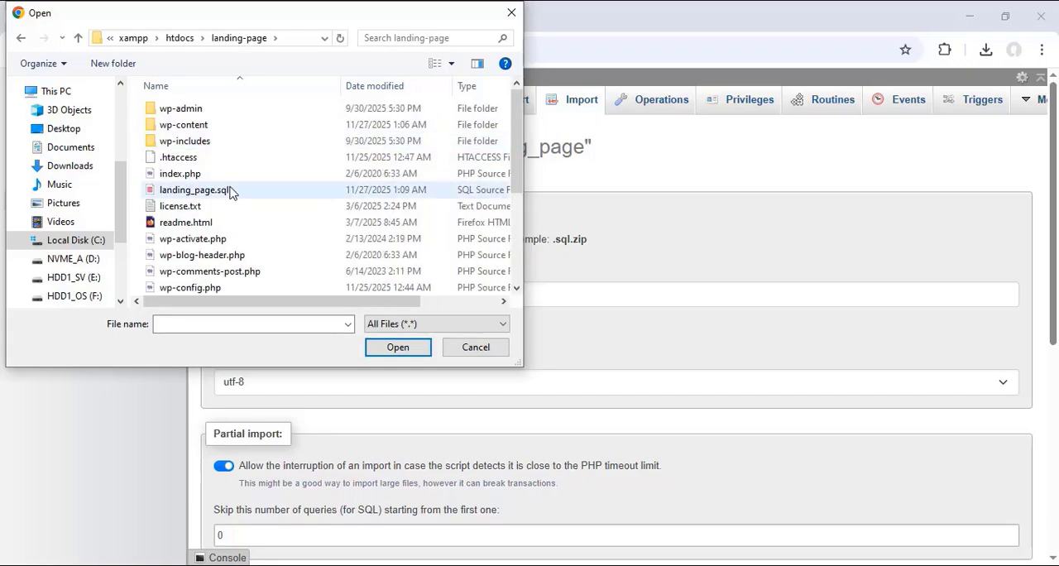
left_click(204, 195)
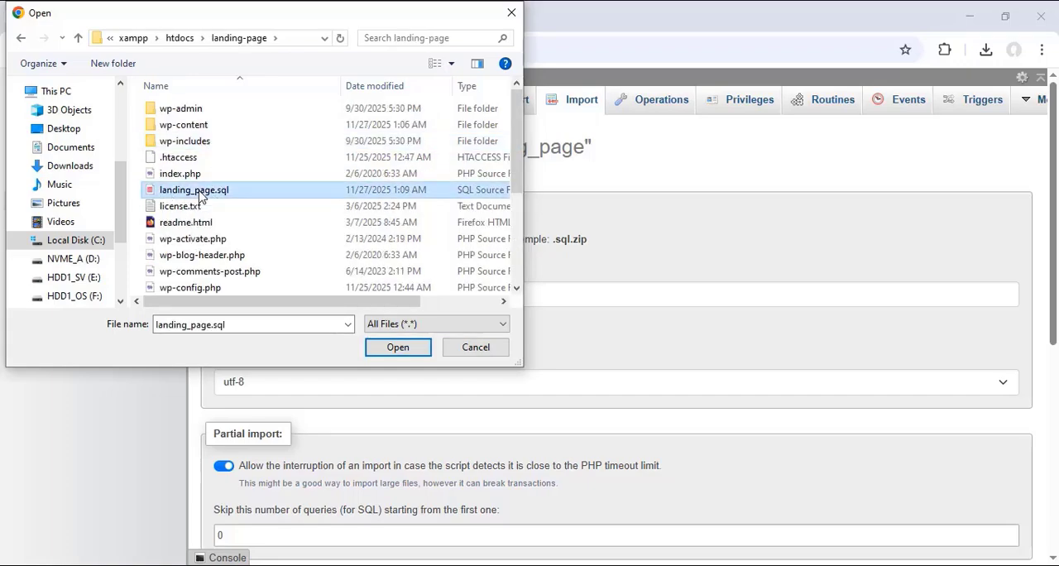
left_click(398, 347)
scroll(381, 245, "down", 5)
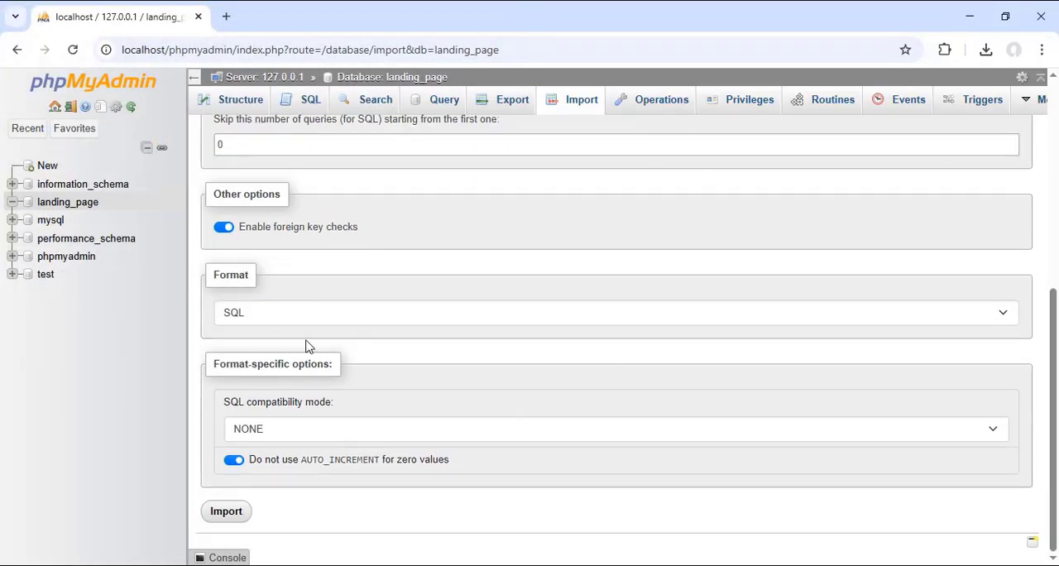
left_click(224, 517)
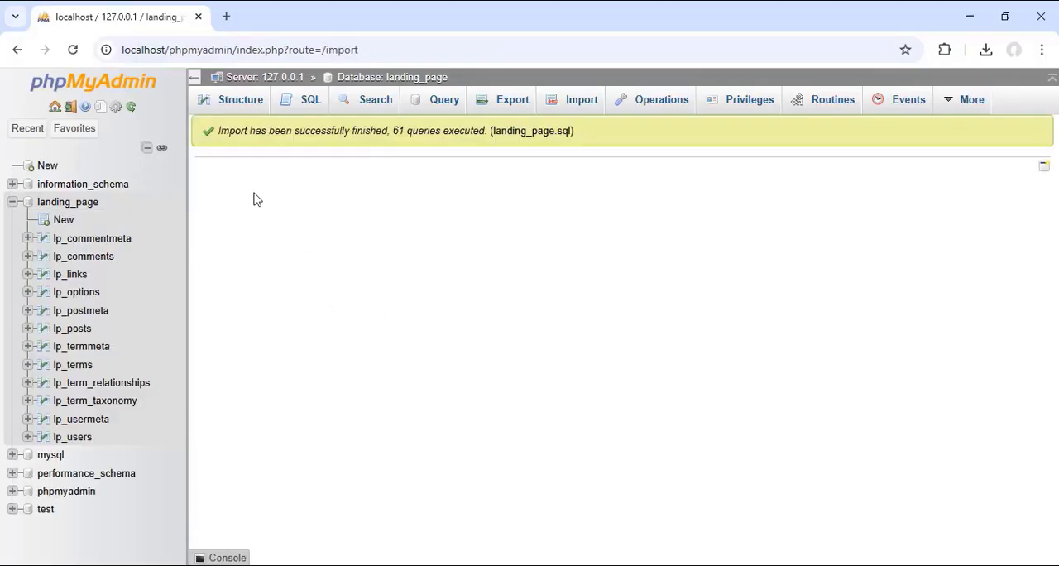
left_click_drag(574, 132, 218, 131)
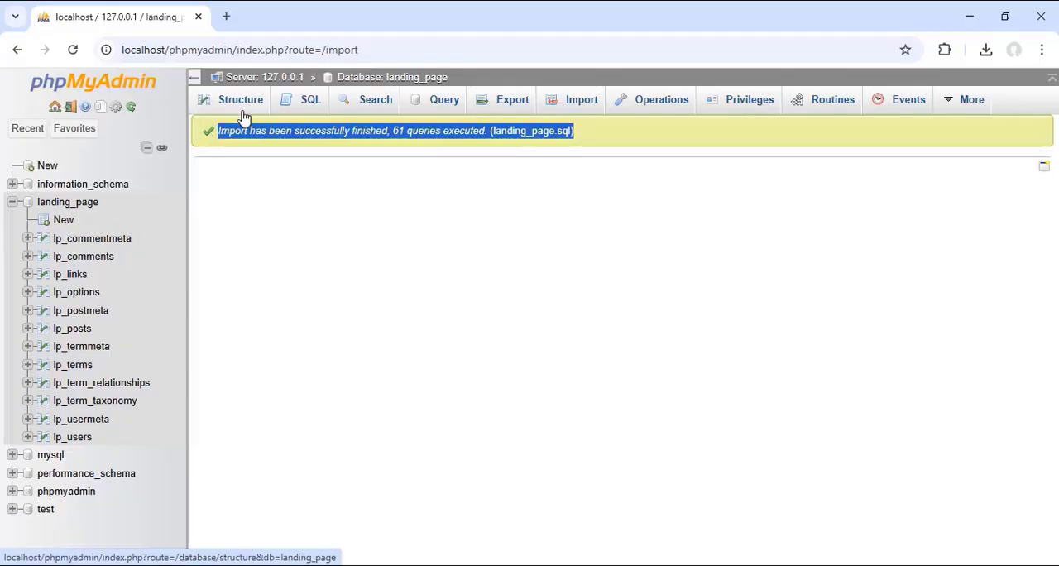
Step: Open localhost/landing-page in a new browser tab and check the restored site's title, navigation and page content
left_click(225, 17)
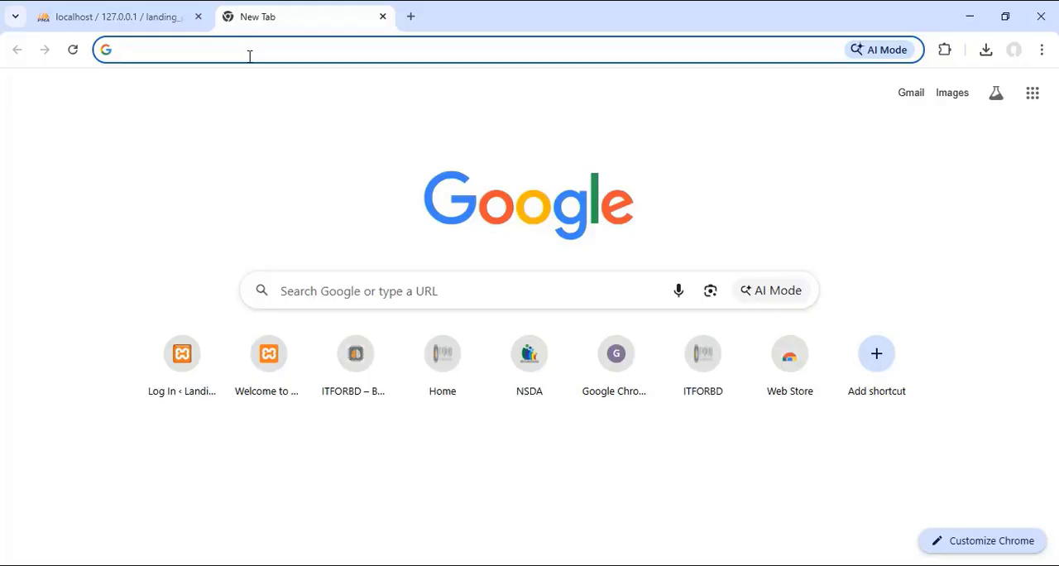
type("localhost/")
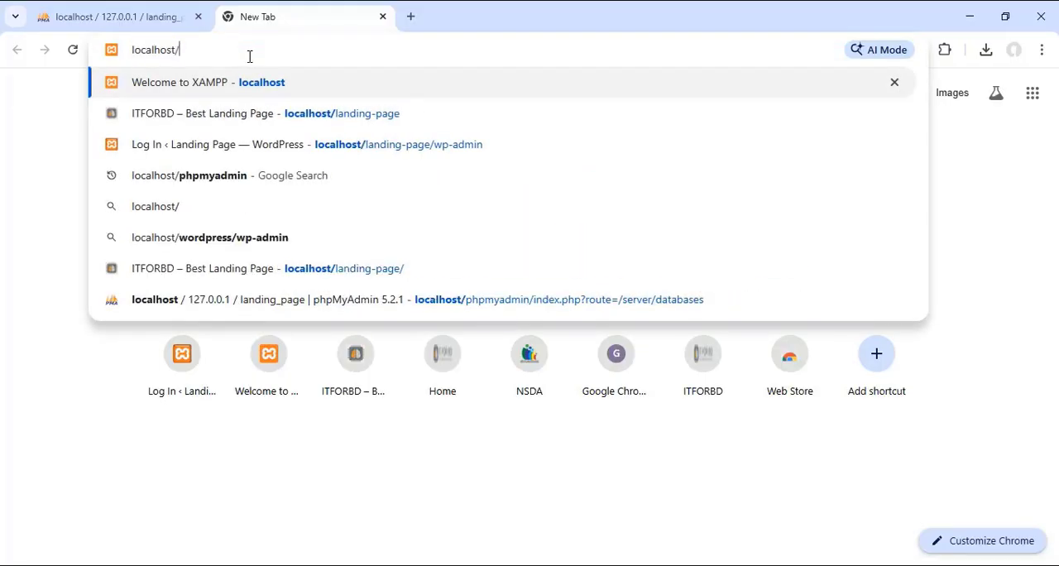
type("la")
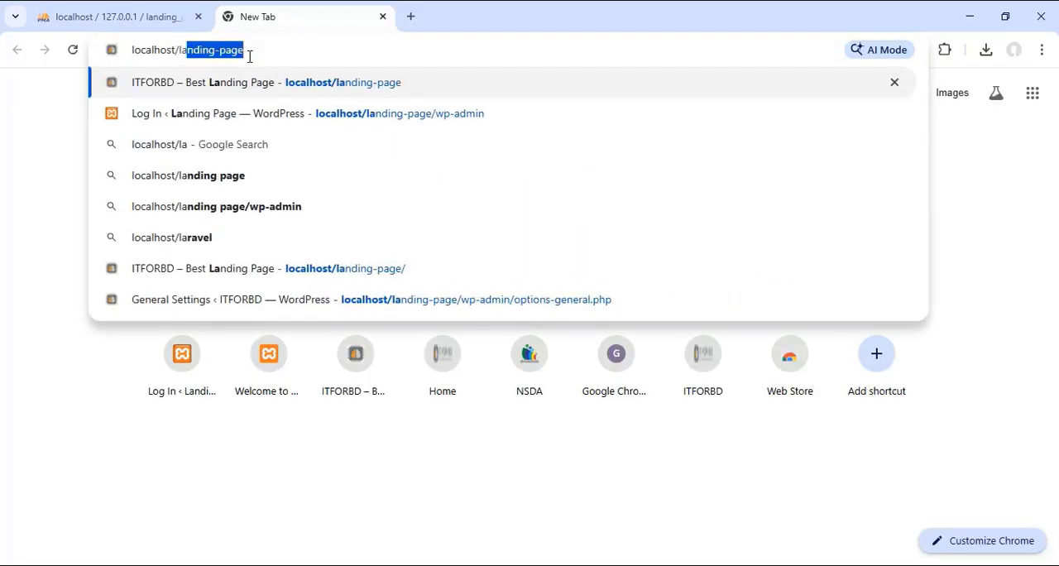
key("Return")
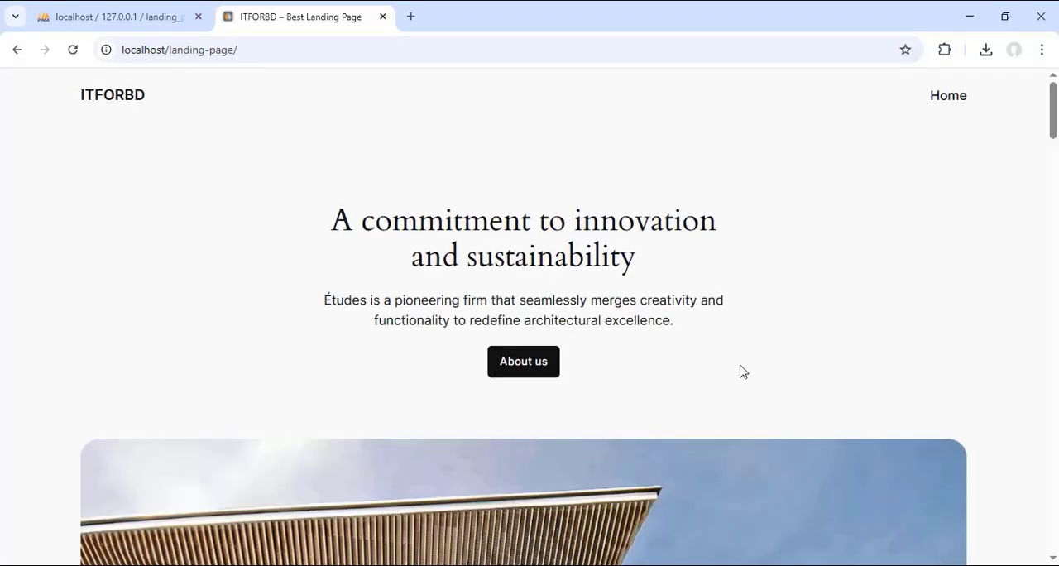
scroll(844, 320, "down", 5)
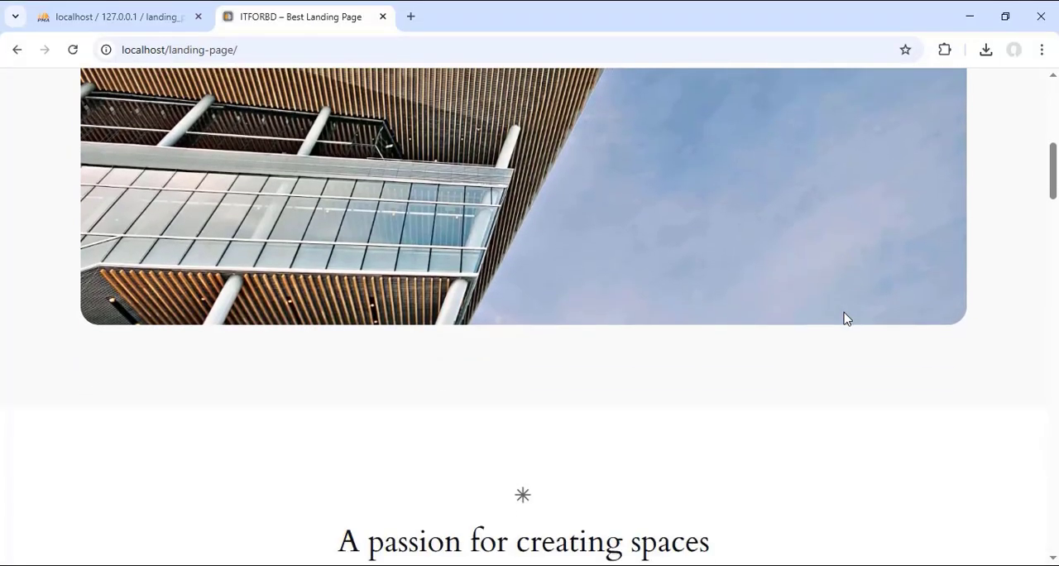
scroll(845, 318, "up", 5)
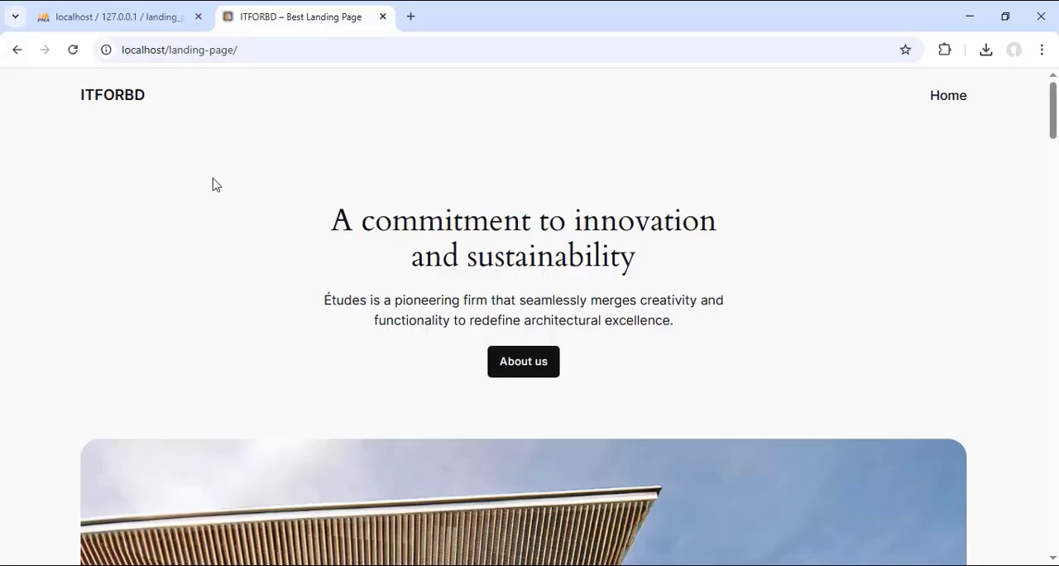
left_click_drag(78, 95, 147, 104)
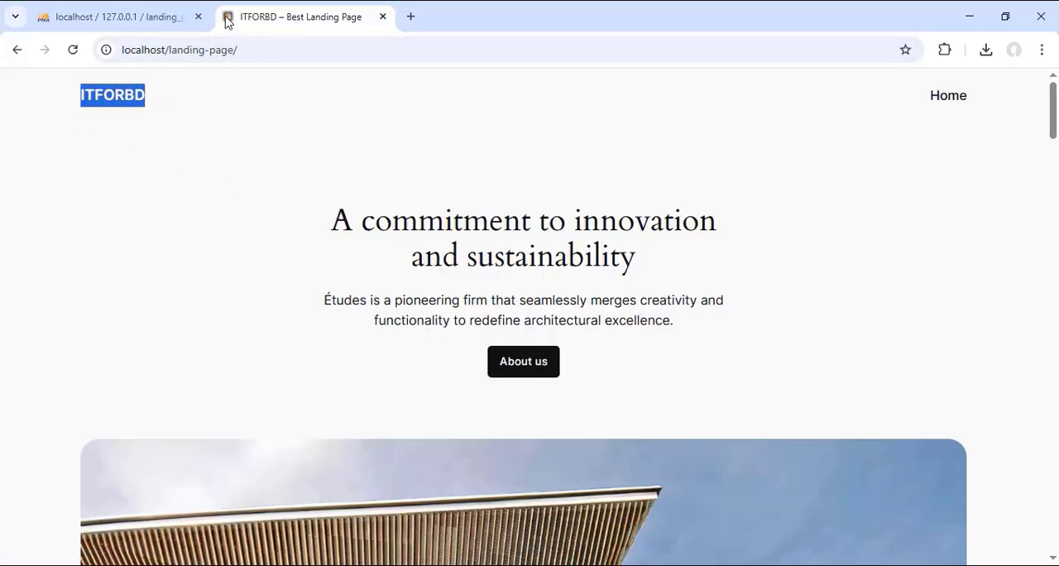
left_click_drag(999, 102, 927, 100)
left_click(826, 146)
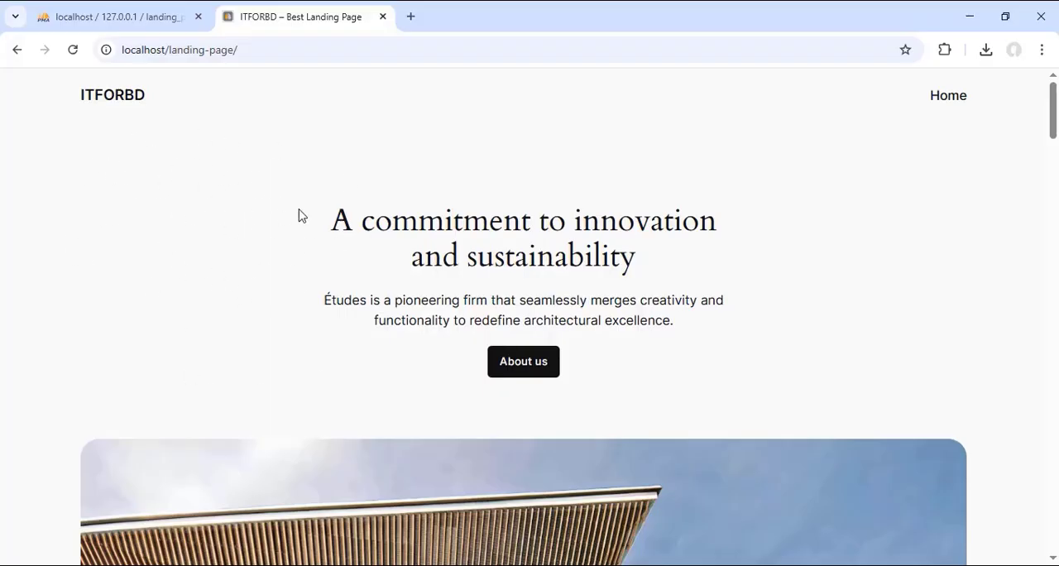
Step: Review the landing_page database's imported tables in phpMyAdmin, collapse their list, and return to the restored site
left_click(129, 20)
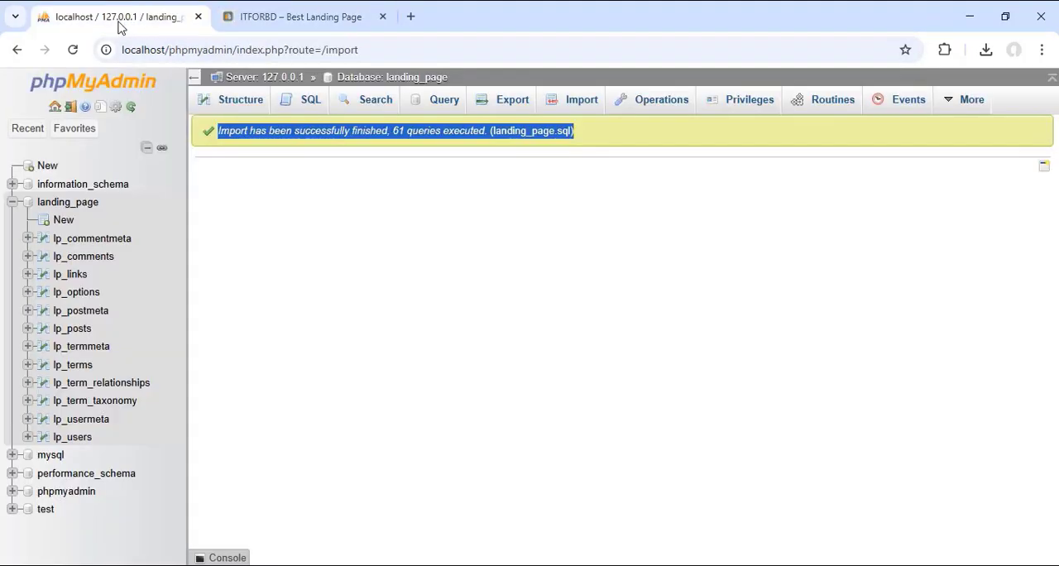
left_click(291, 17)
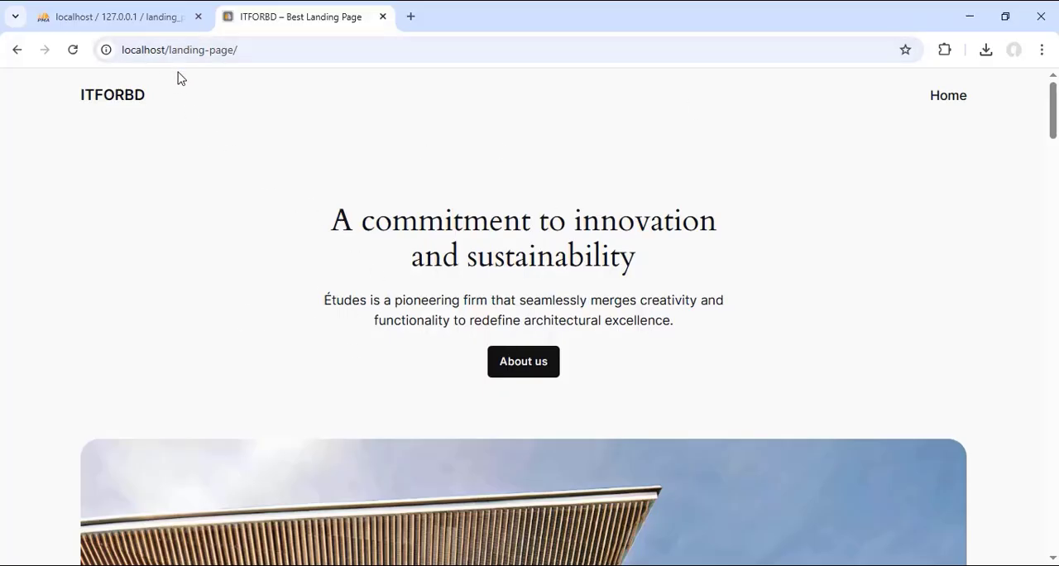
left_click(146, 20)
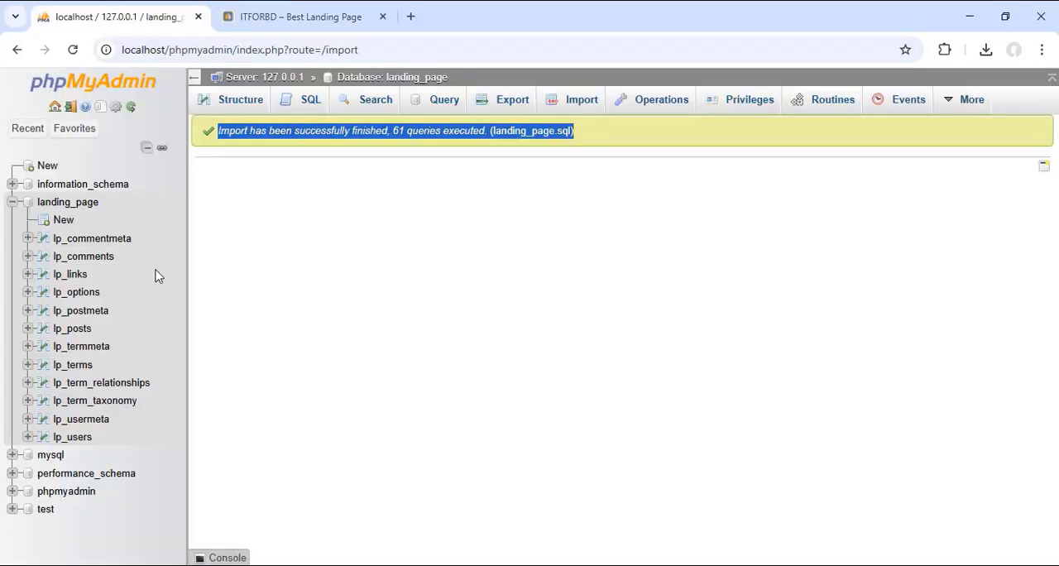
left_click(12, 202)
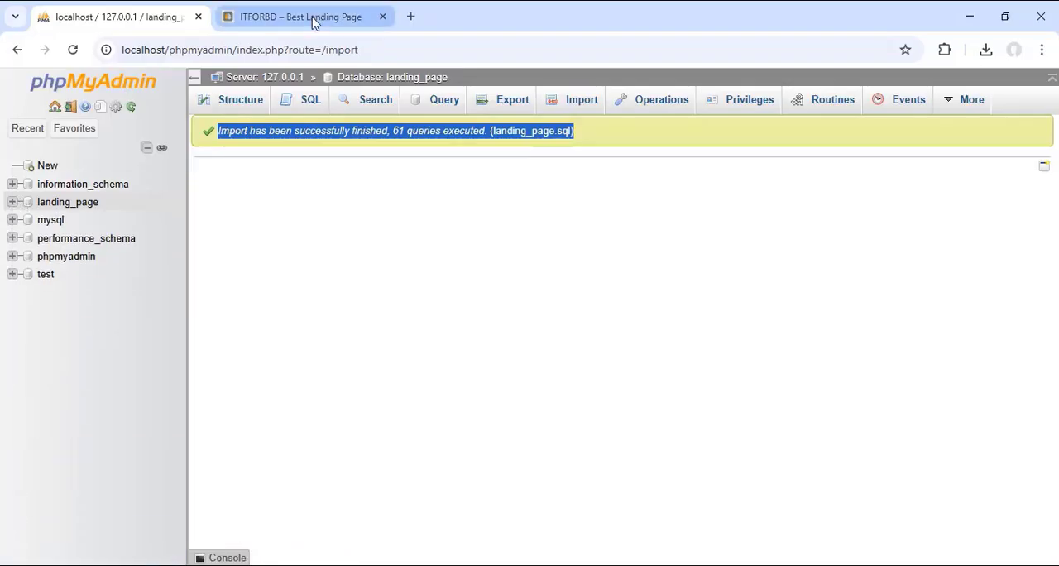
left_click(314, 19)
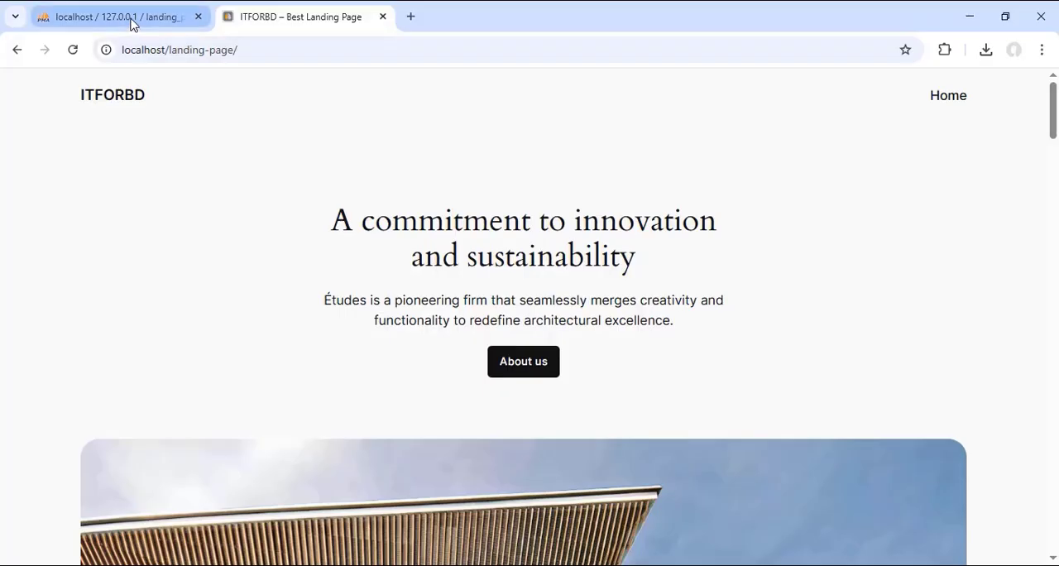
mouse_move(131, 23)
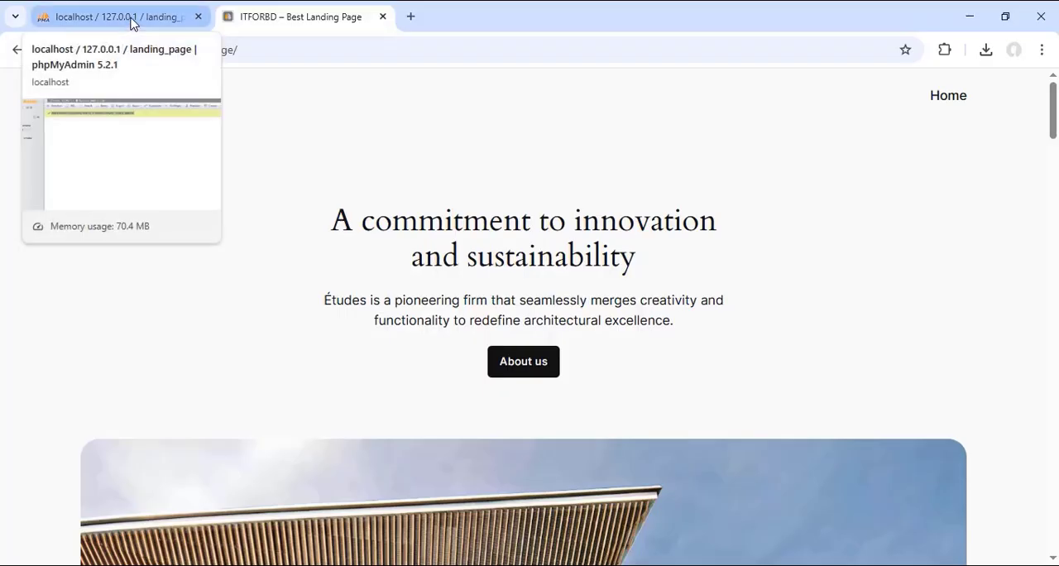
Step: Open the restored site's WordPress admin login page at localhost/landing-page/wp-admin
left_click(299, 23)
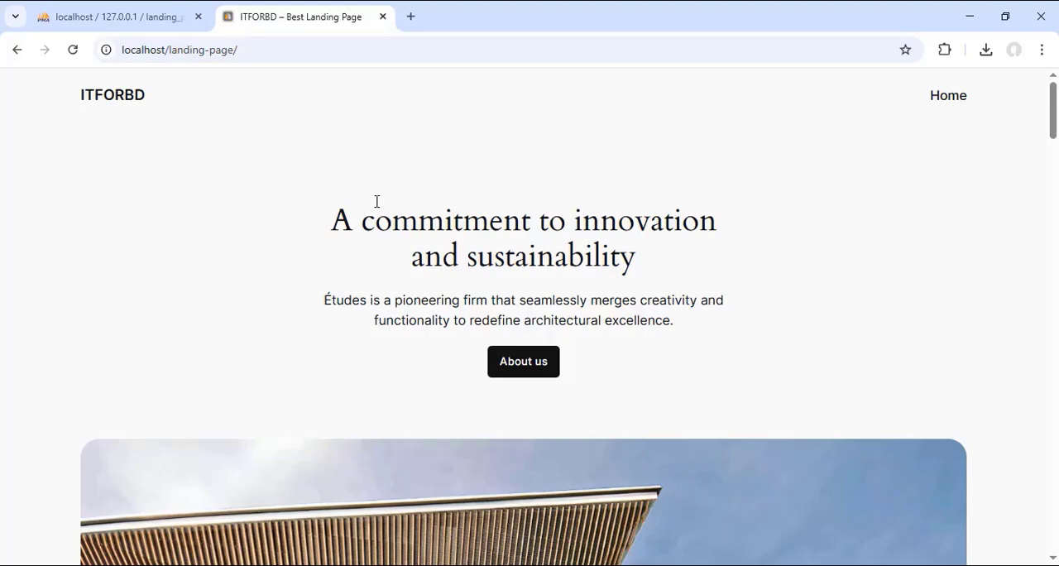
left_click(270, 47)
left_click(298, 48)
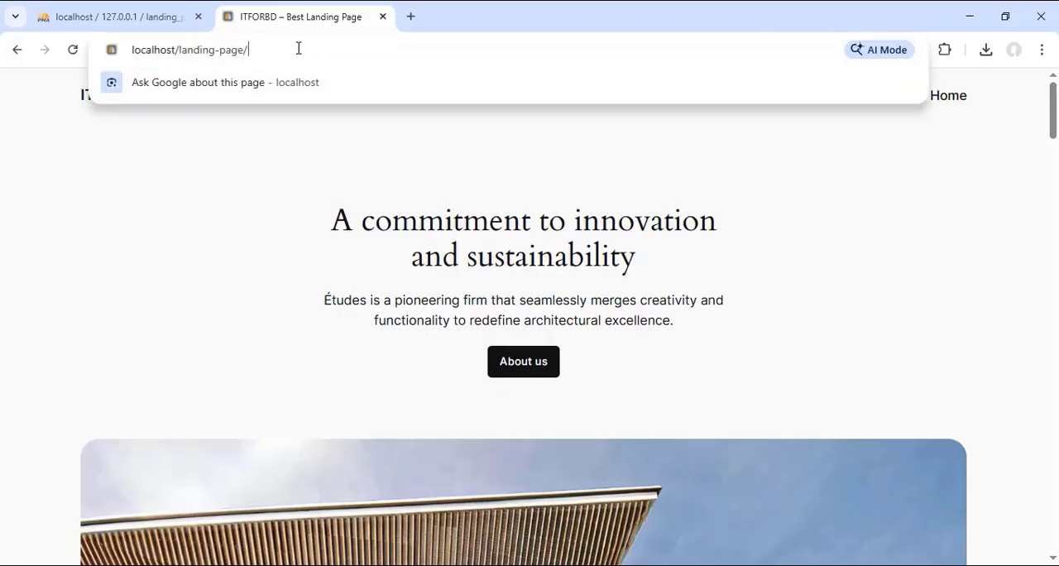
type("w")
key("Return")
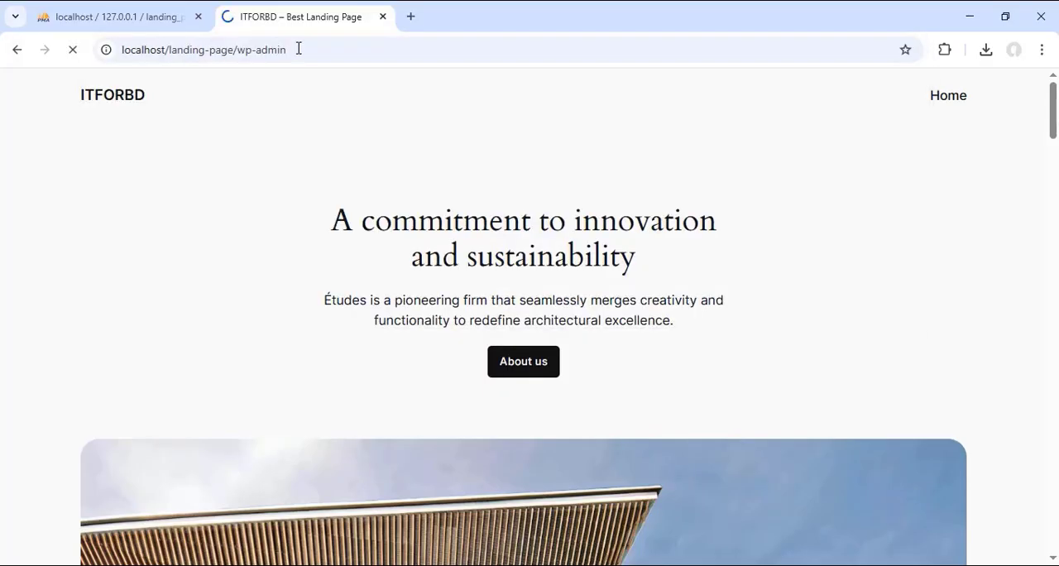
left_click_drag(317, 55, 101, 54)
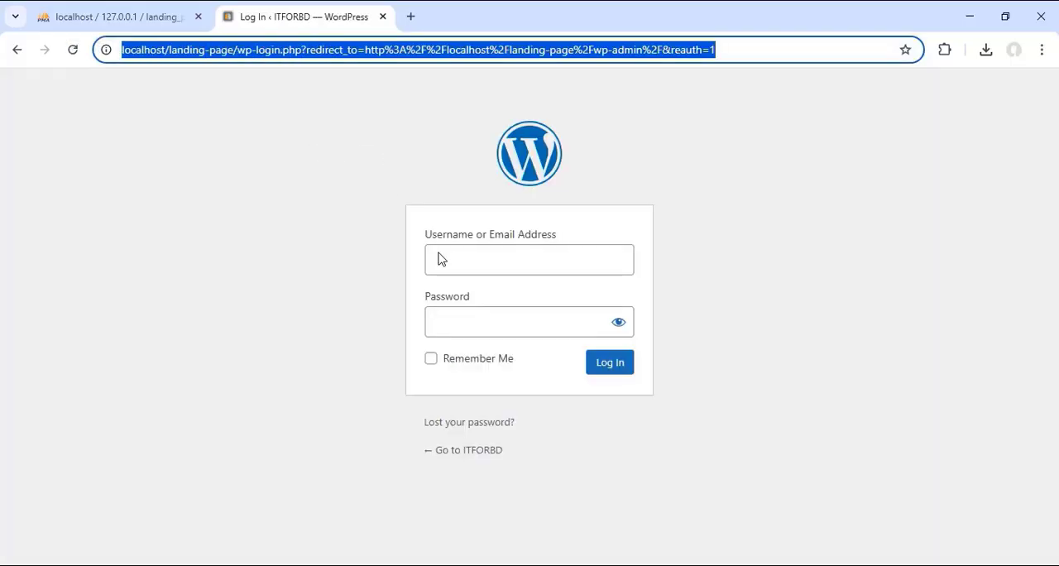
Step: Log in to WordPress with the saved admin username and the account password, and dismiss the browser's change-password warning
left_click(439, 258)
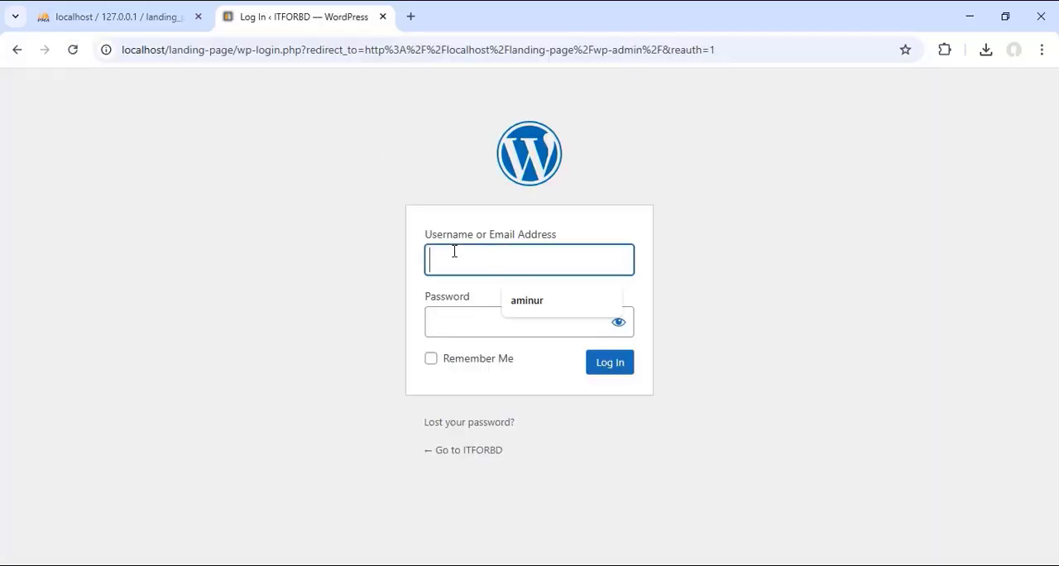
left_click(527, 301)
left_click(524, 328)
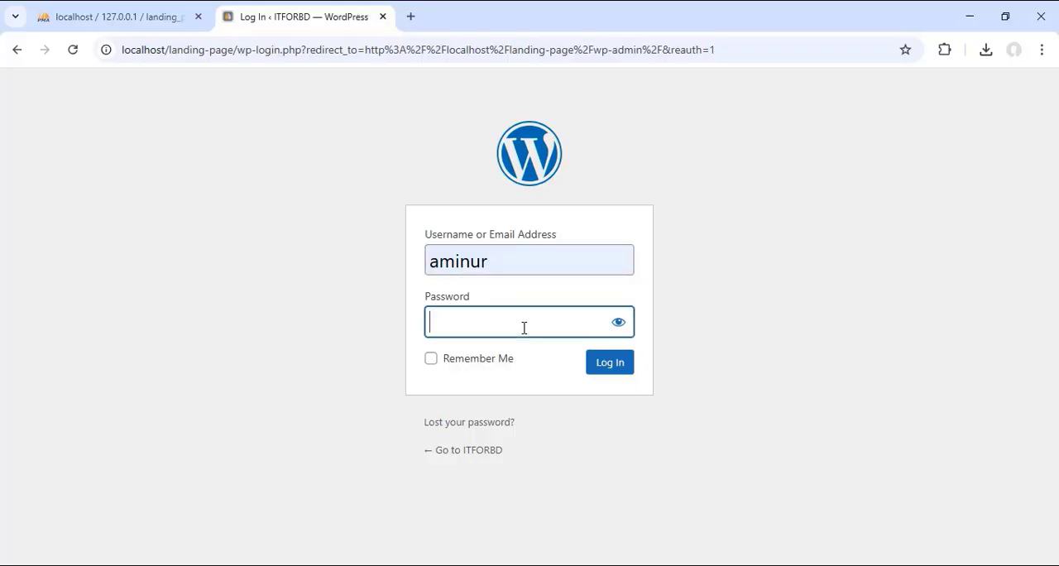
type("•")
left_click(618, 322)
left_click(612, 367)
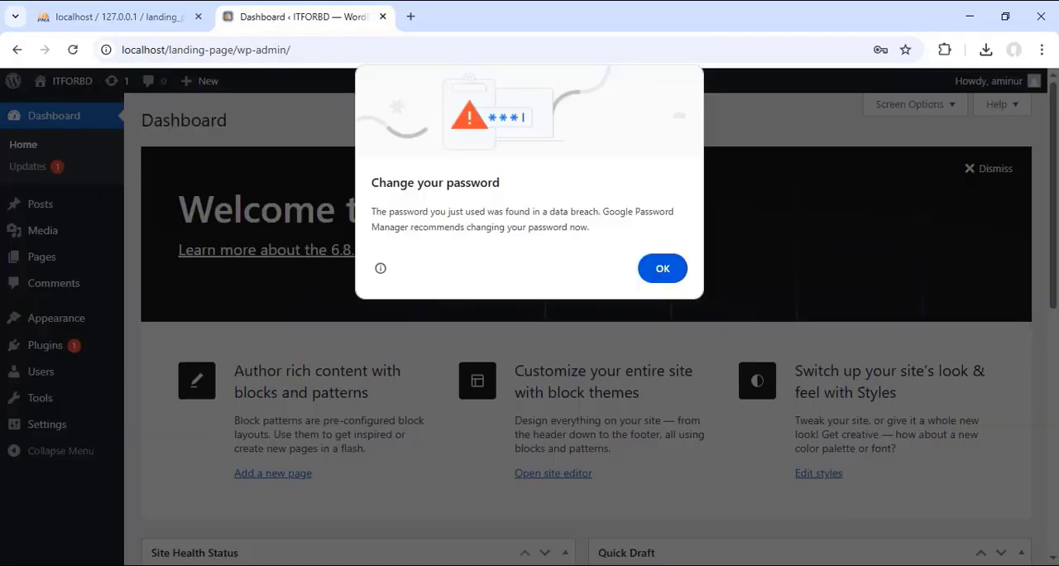
left_click(677, 268)
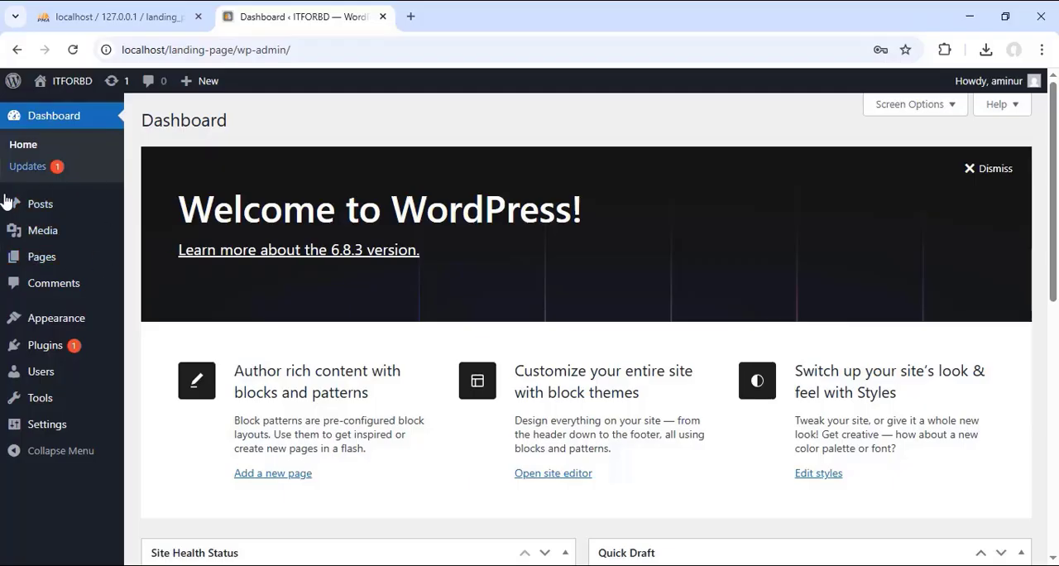
Step: Log out of the restored site's WordPress dashboard through the account options
mouse_move(37, 231)
mouse_move(1030, 82)
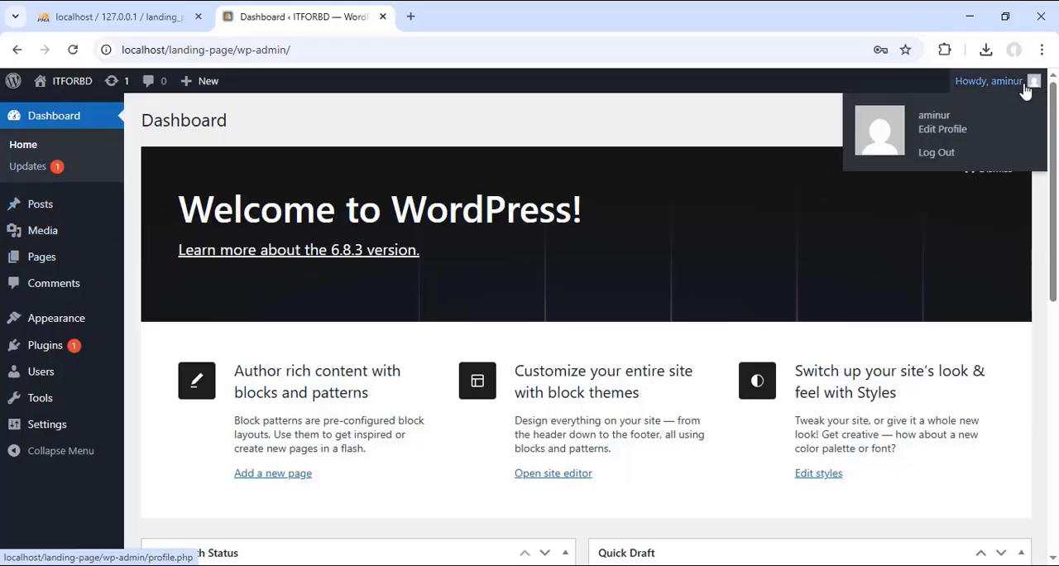
left_click(938, 156)
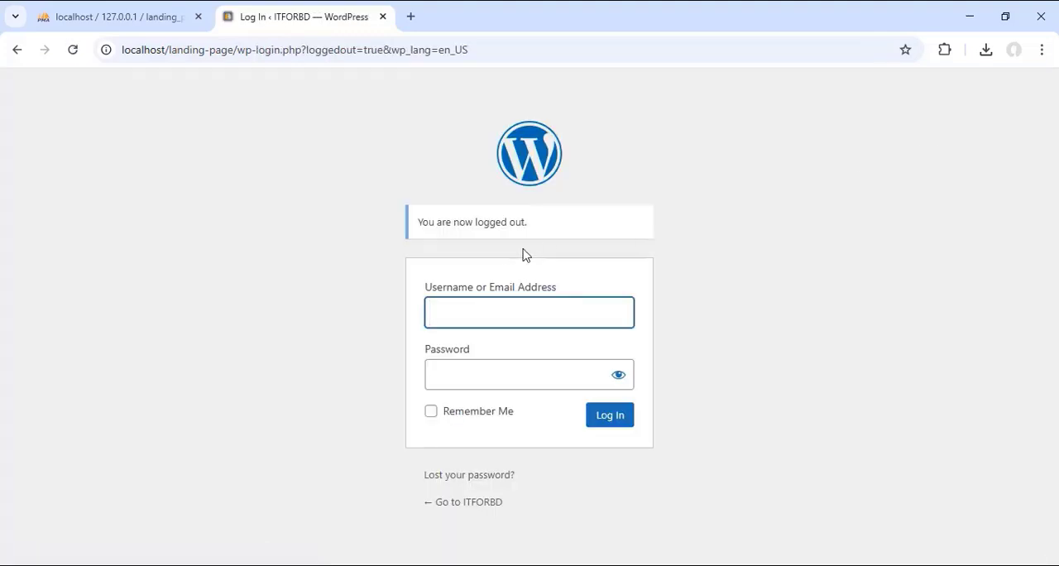
Step: Try to log in to WordPress again by choosing the saved username and entering a password in the login form
left_click(484, 319)
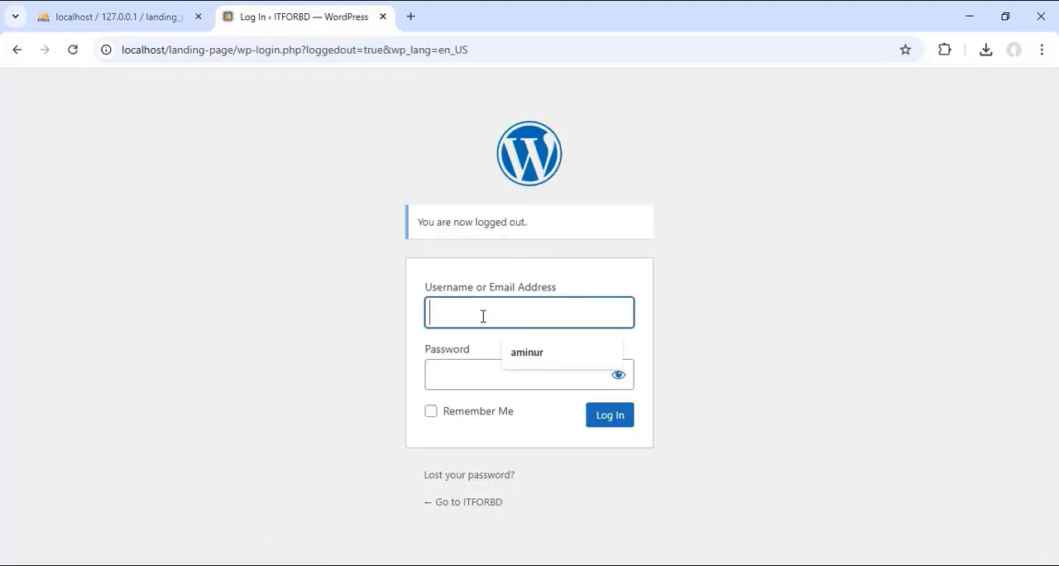
left_click(525, 353)
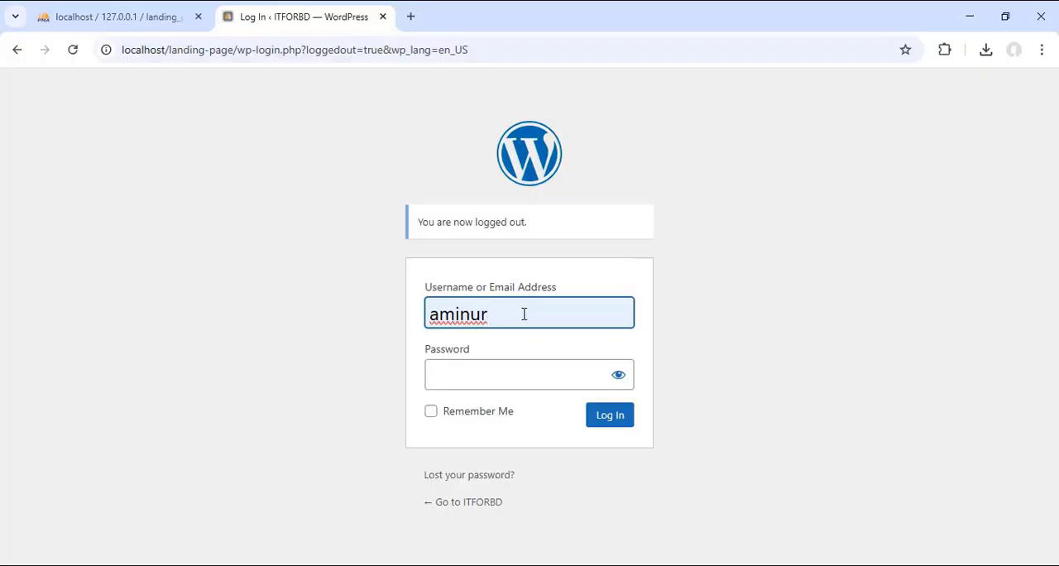
left_click_drag(524, 314, 417, 317)
left_click(455, 376)
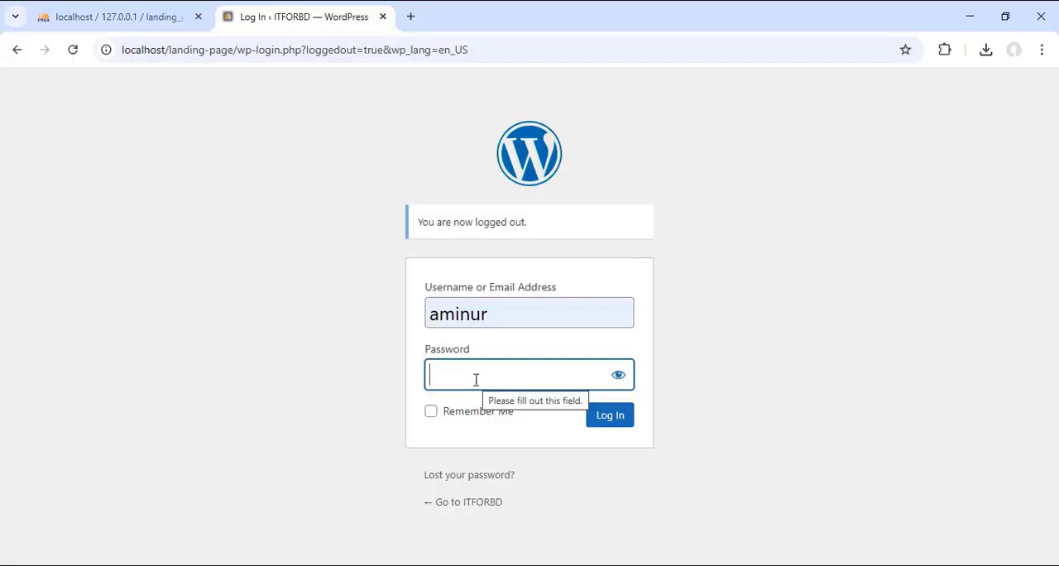
type("******")
left_click(610, 417)
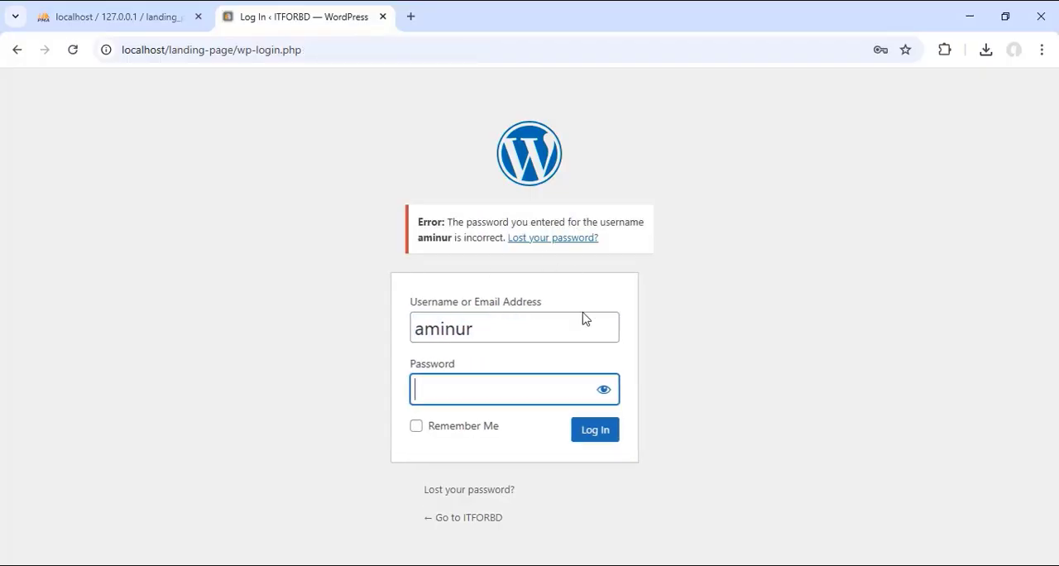
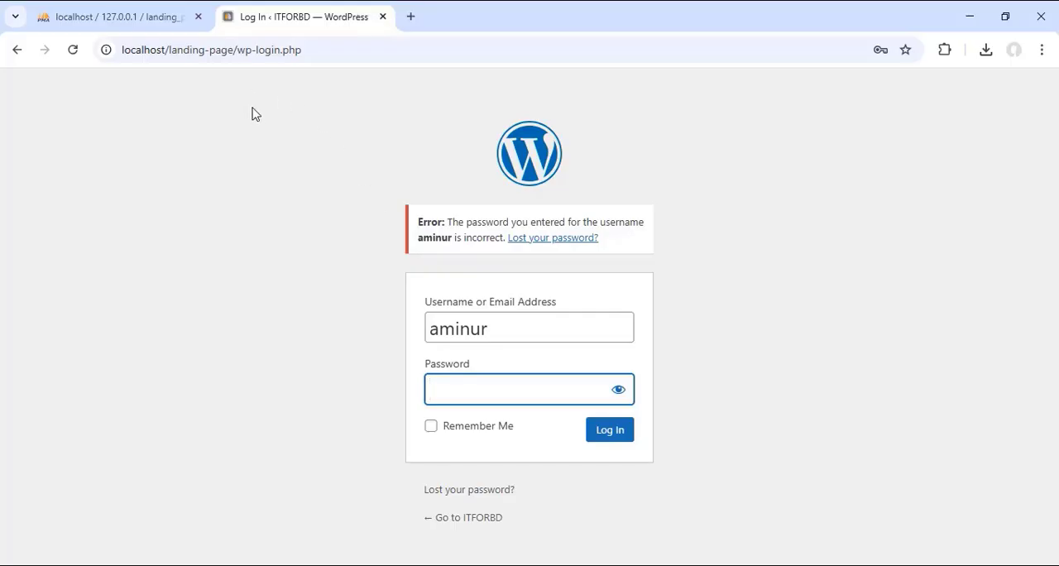
Step: Open the lp_users table of the landing_page database in phpMyAdmin to show the WordPress user record
left_click(144, 17)
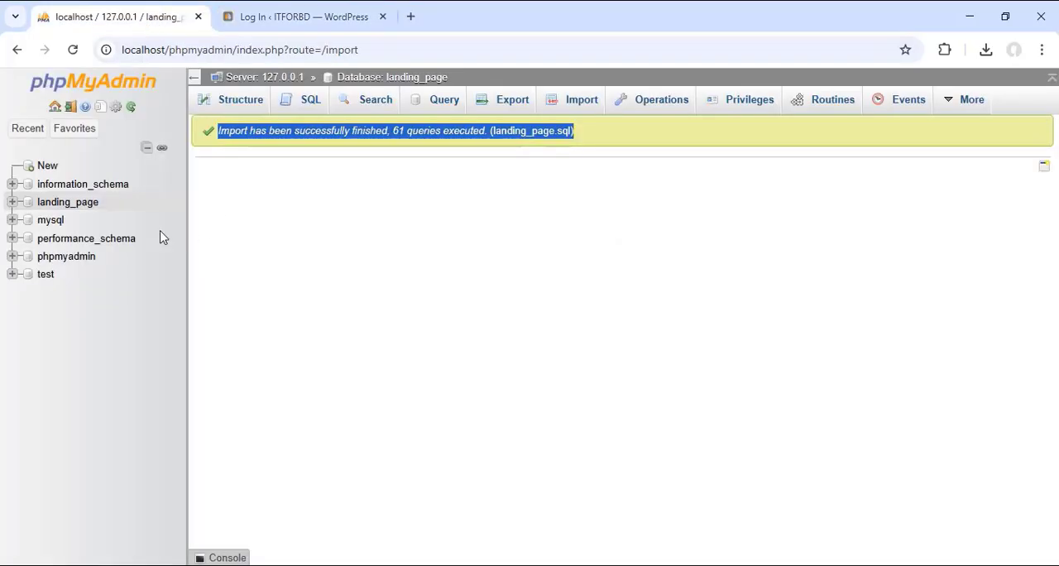
left_click(68, 202)
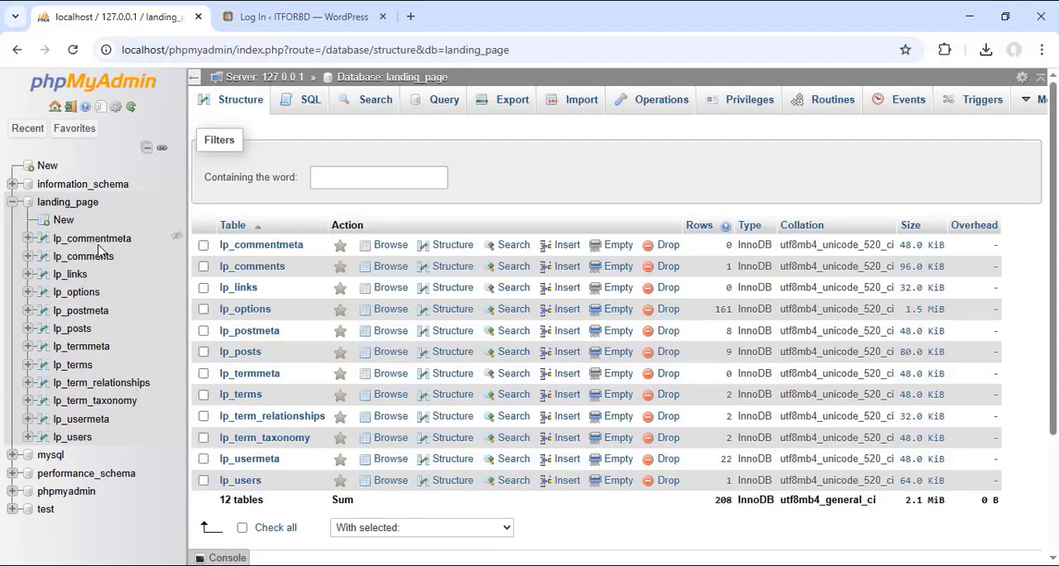
left_click(73, 439)
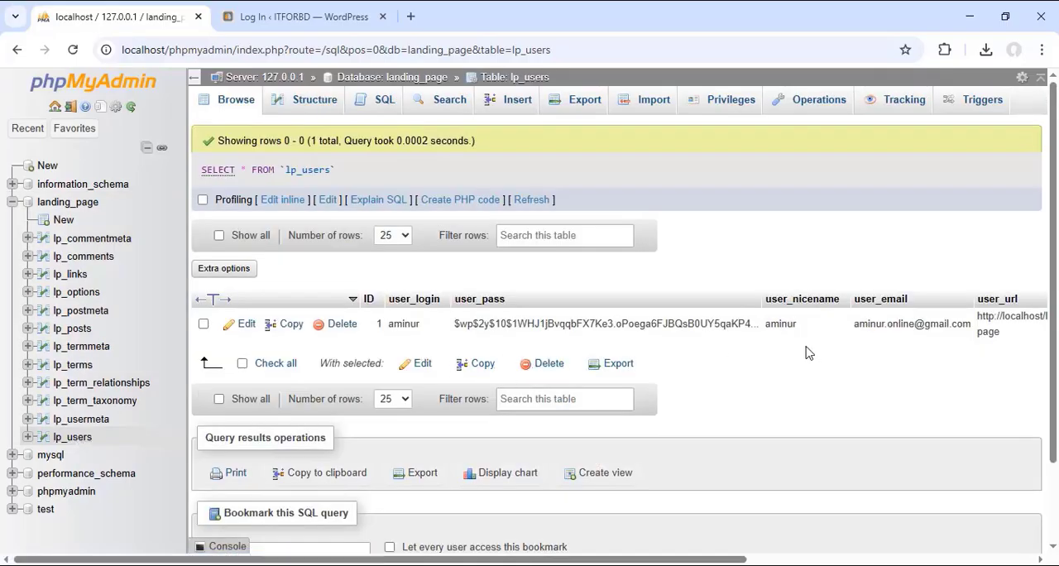
Step: Compare the username and password fields of the WordPress login form with the user record in the lp_users table
left_click(319, 18)
left_click(490, 331)
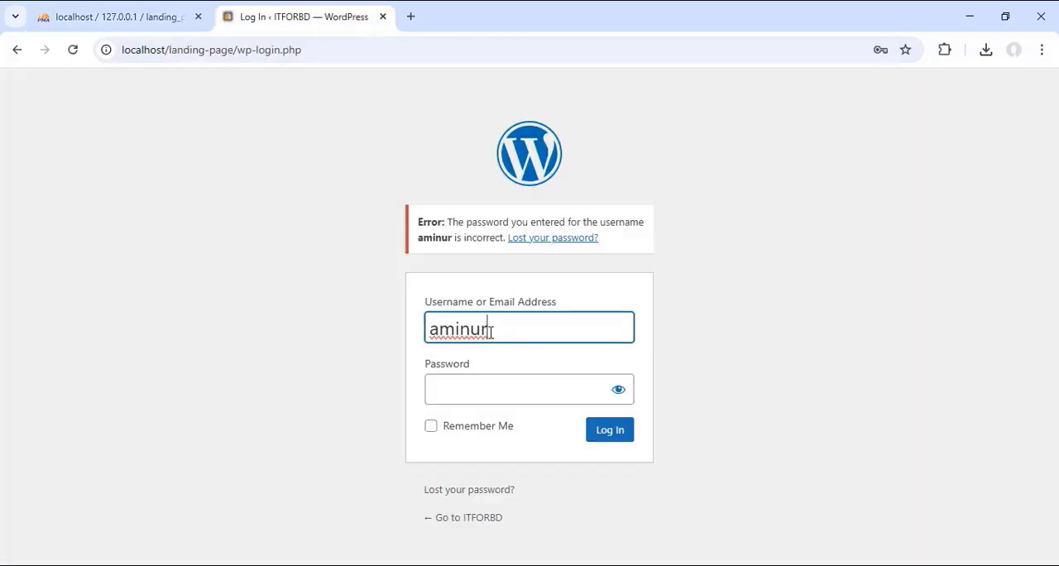
left_click_drag(491, 332, 430, 334)
left_click_drag(501, 329, 436, 337)
left_click(483, 330)
left_click_drag(517, 328, 428, 333)
left_click(132, 17)
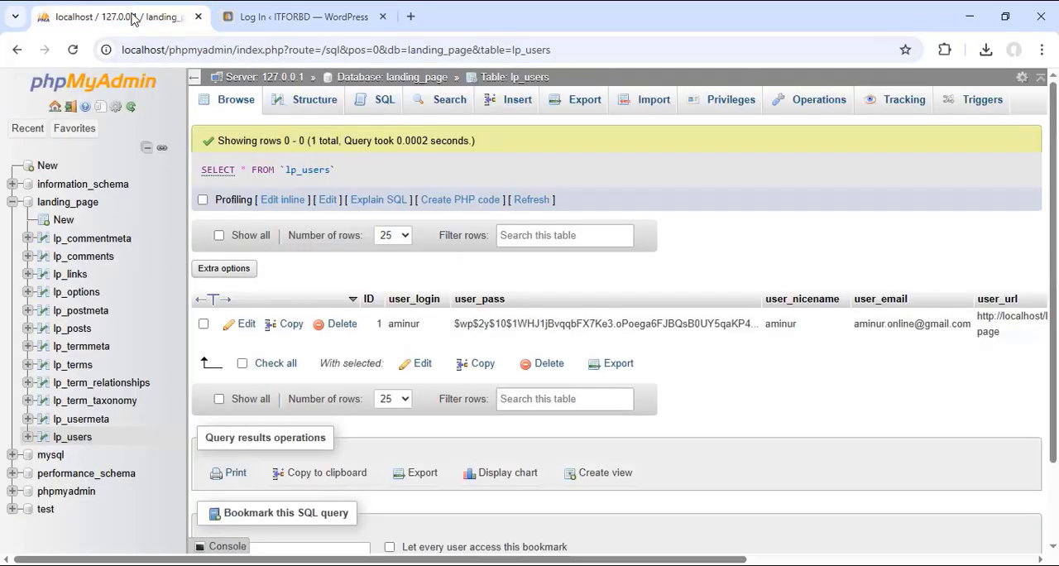
left_click(320, 18)
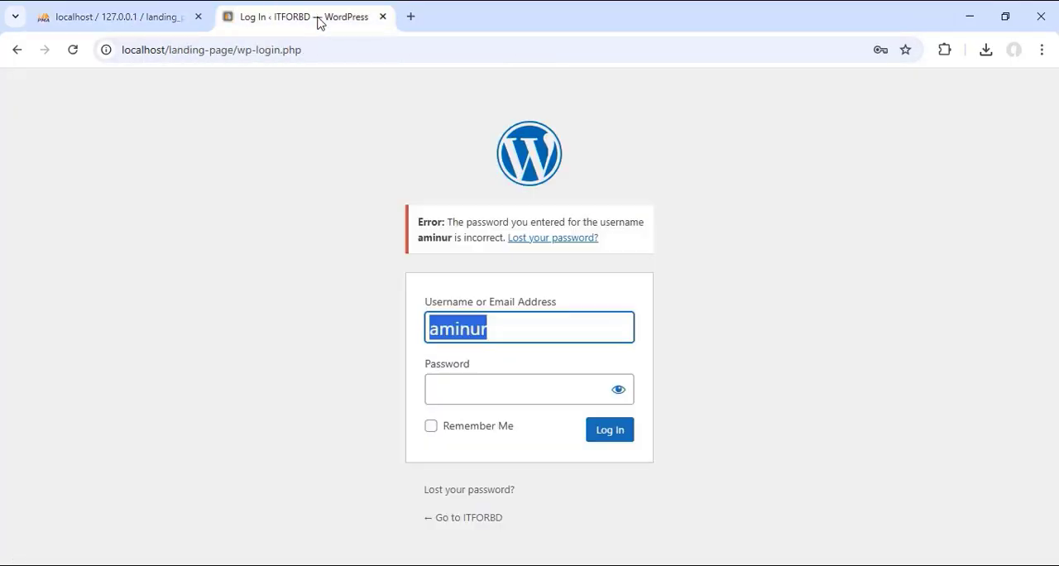
left_click_drag(518, 331, 434, 334)
left_click(457, 390)
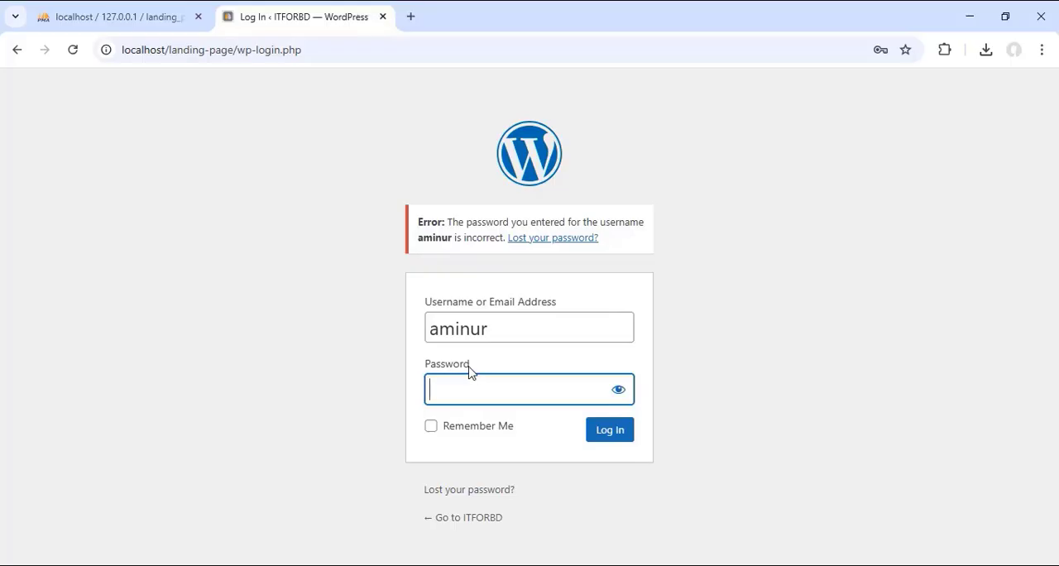
left_click(124, 25)
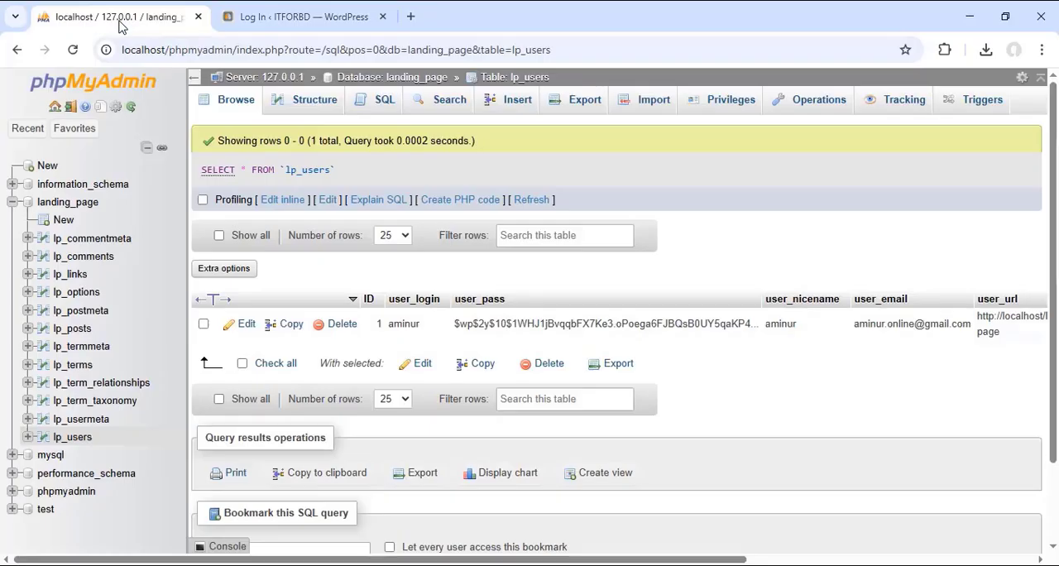
left_click(255, 20)
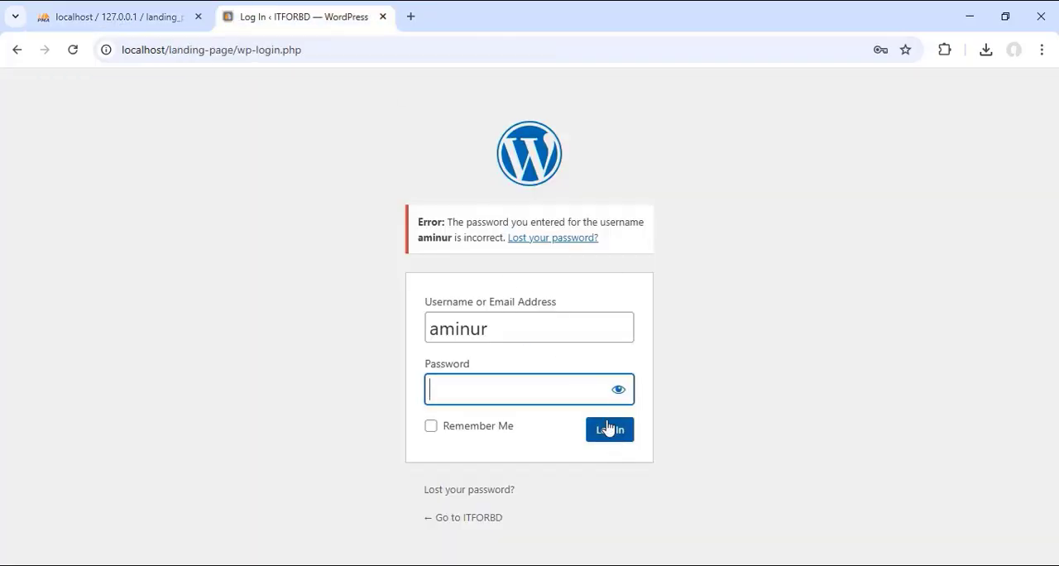
Step: Set the user_login value of the user with ID 1 in the lp_users table to admin and save it
left_click(135, 18)
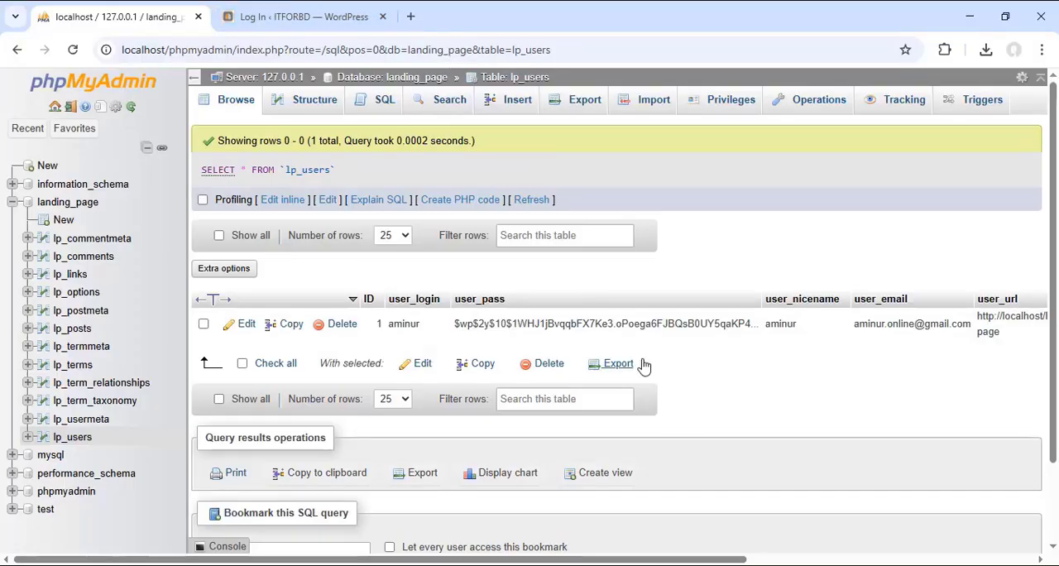
double_click(417, 324)
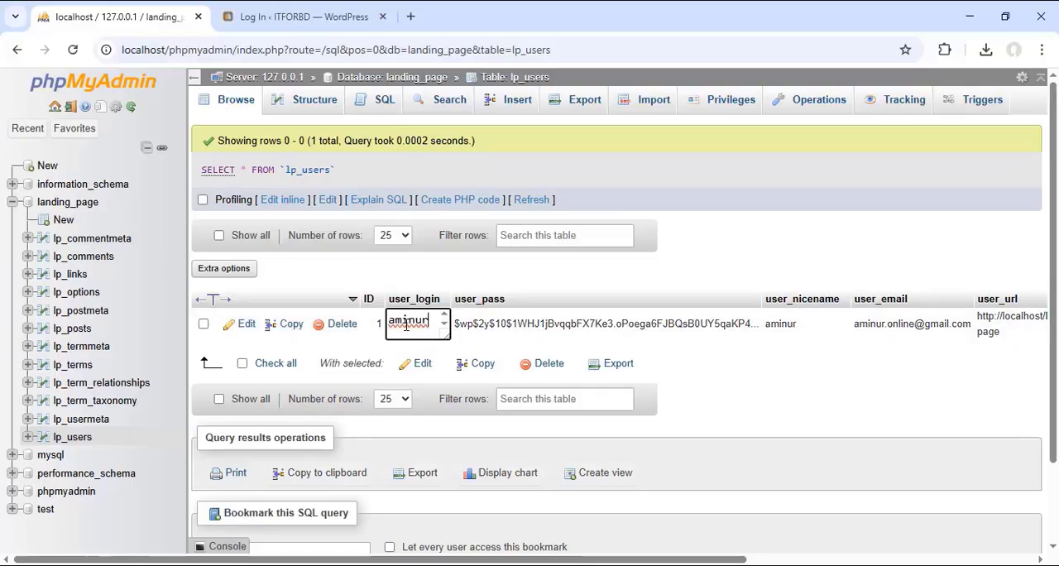
left_click_drag(432, 320, 379, 321)
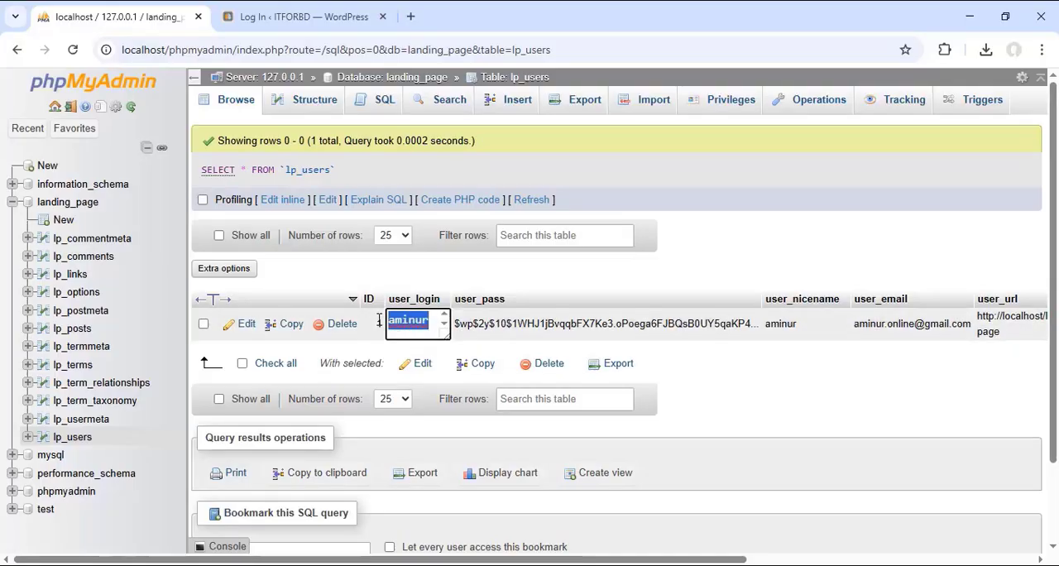
left_click(410, 321)
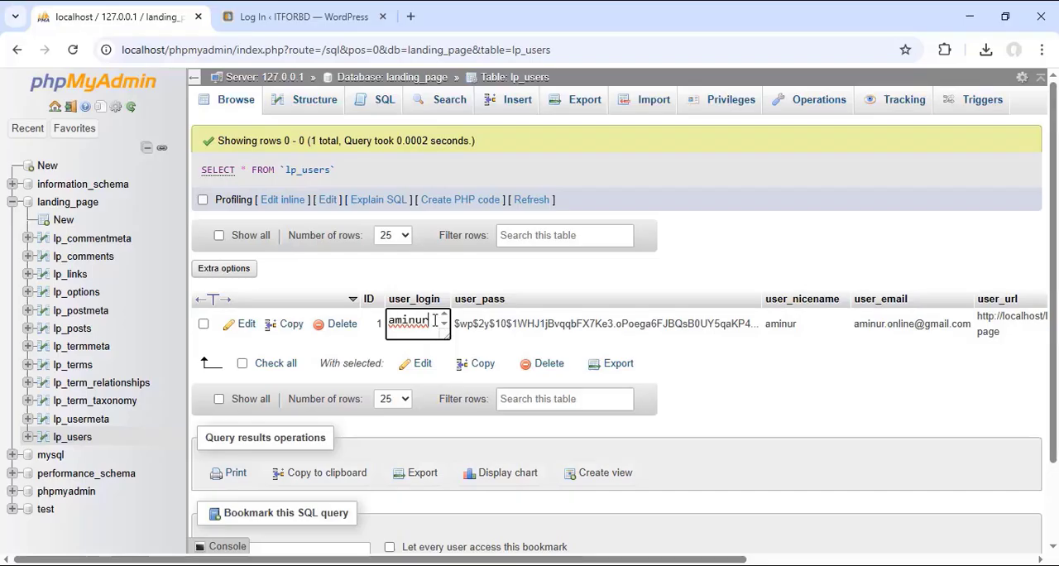
key("BackSpace")
key("BackSpace")
key("BackSpace")
key("BackSpace")
key("BackSpace")
key("BackSpace")
type("admin")
left_click(762, 367)
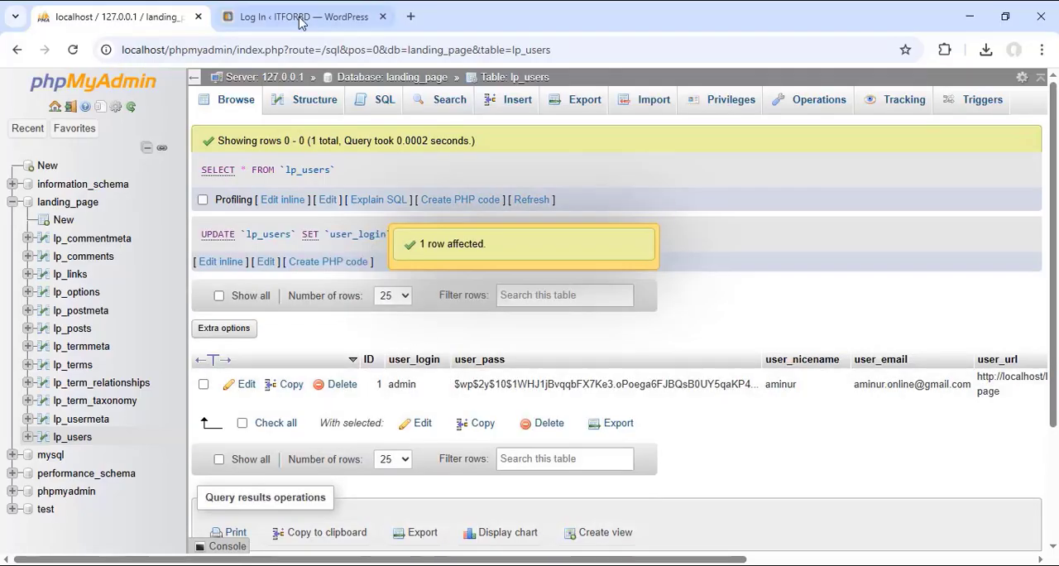
Step: Check the username in the WordPress login form against the edited lp_users record, and highlight that record's user_pass hash
left_click(299, 18)
left_click_drag(506, 329, 415, 336)
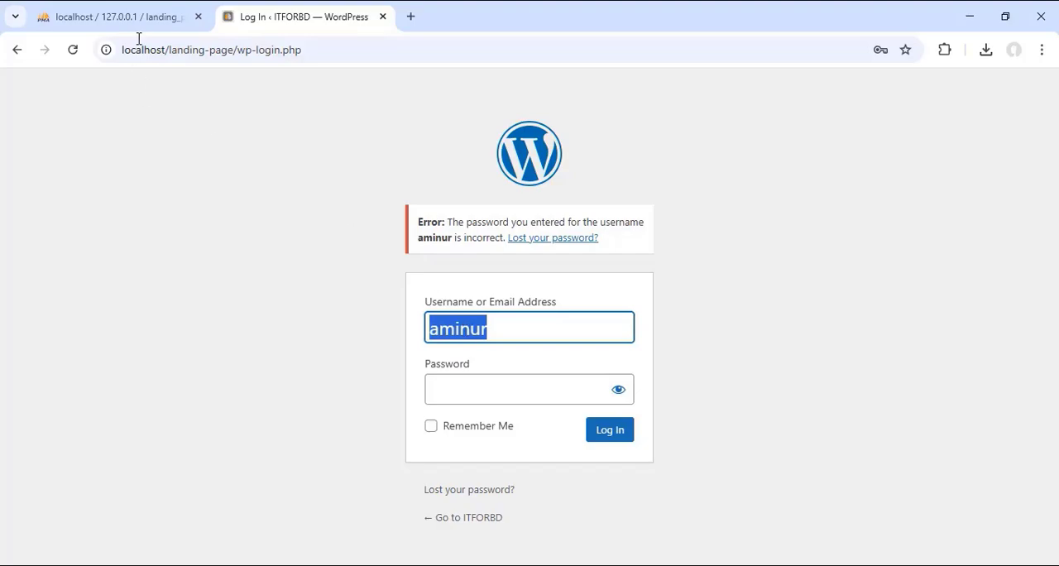
left_click(116, 16)
scroll(449, 261, "down", 2)
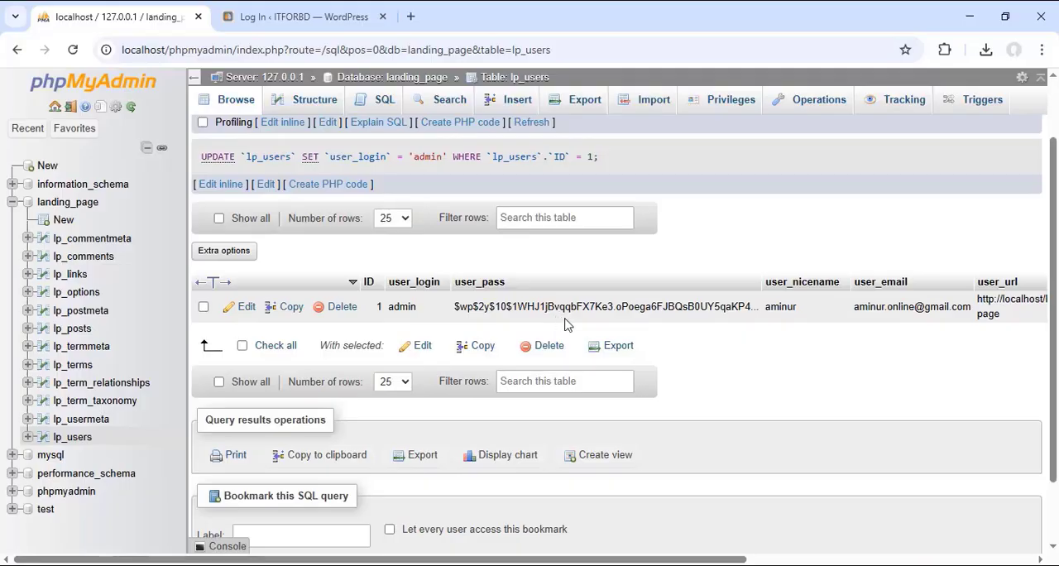
left_click_drag(457, 306, 755, 307)
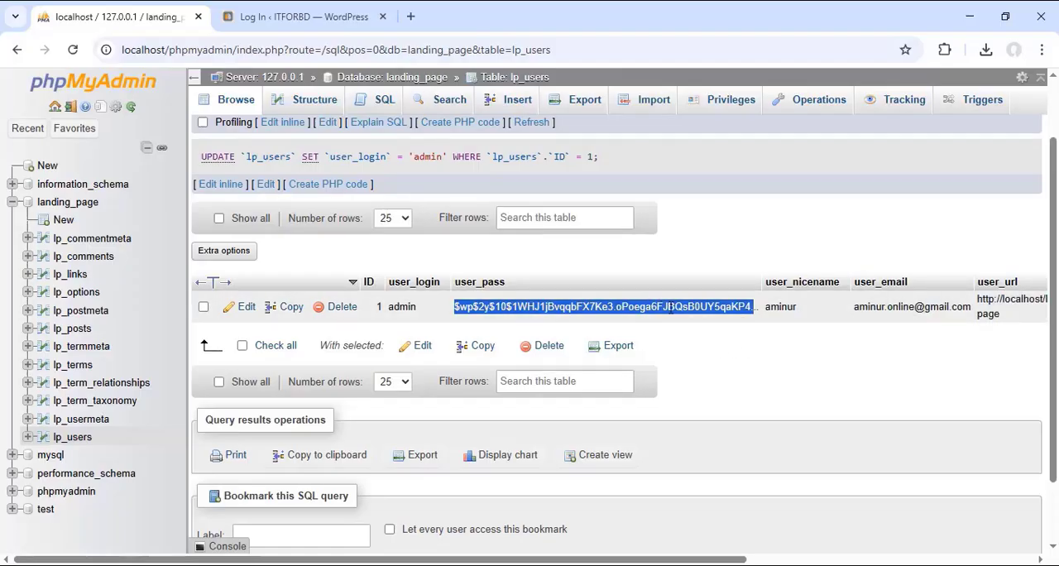
Step: Copy the complete user_pass hash of the user with ID 1 in the lp_users table and leave the cell's edit mode
left_click(782, 374)
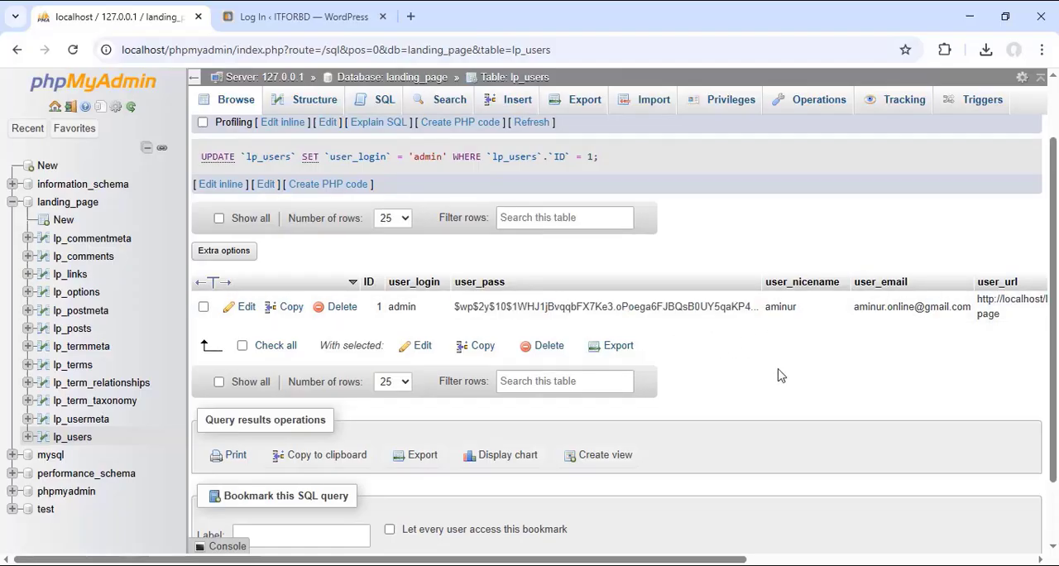
double_click(493, 306)
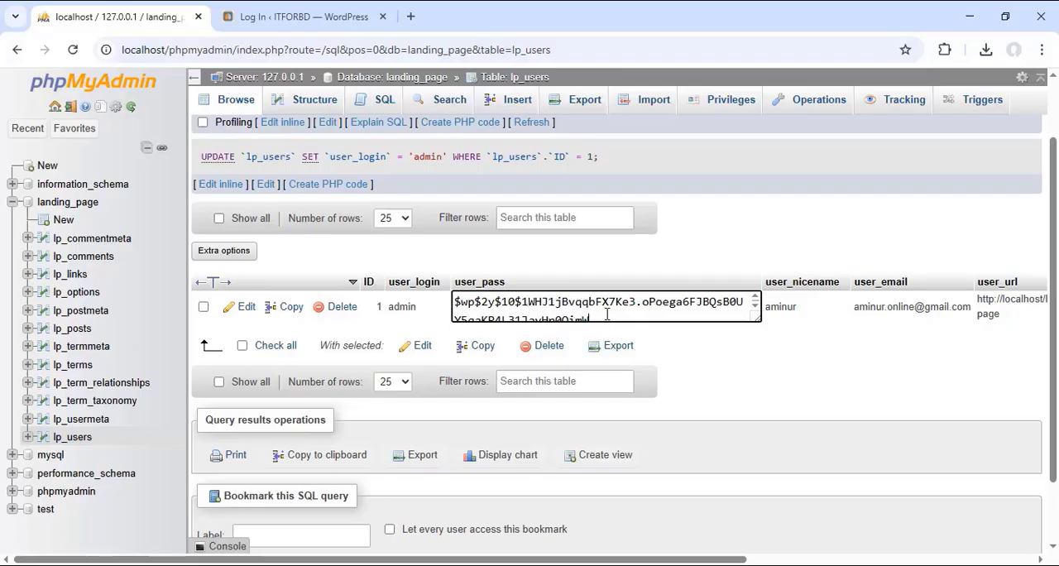
key("ctrl+a")
scroll(579, 313, "down", 1)
left_click(631, 329)
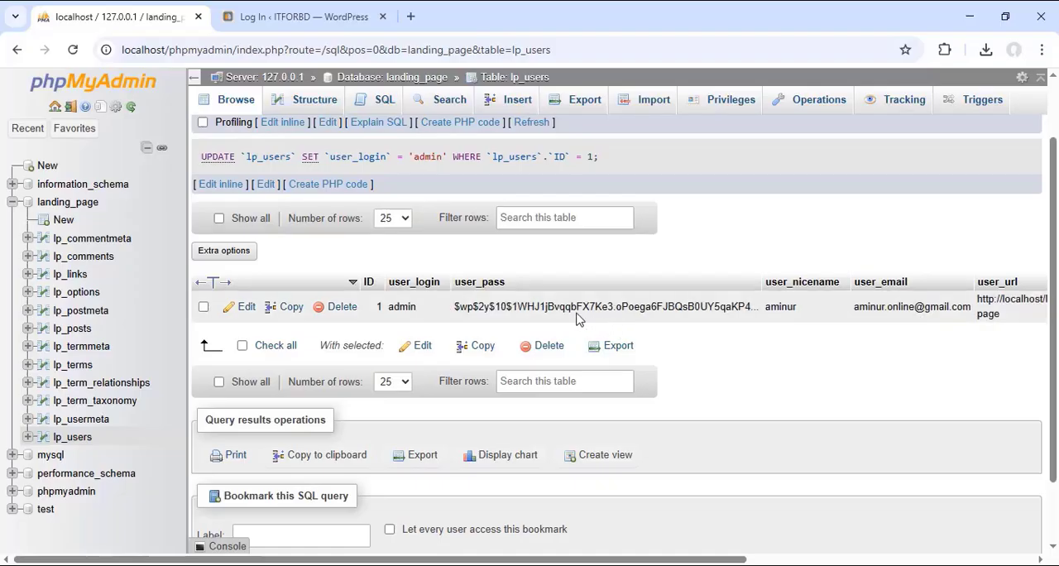
left_click(576, 307)
right_click(569, 308)
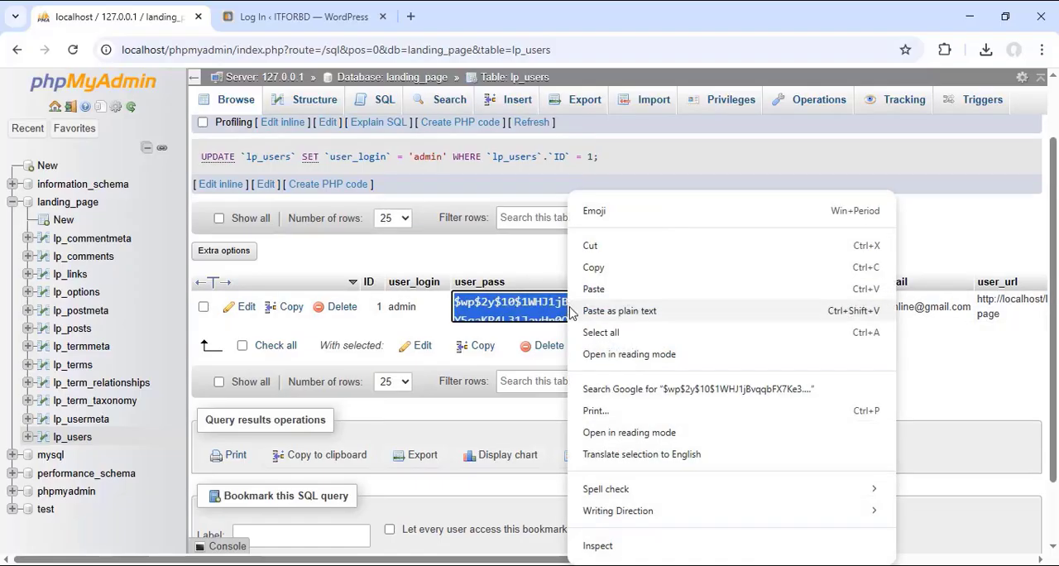
left_click(599, 270)
left_click(696, 349)
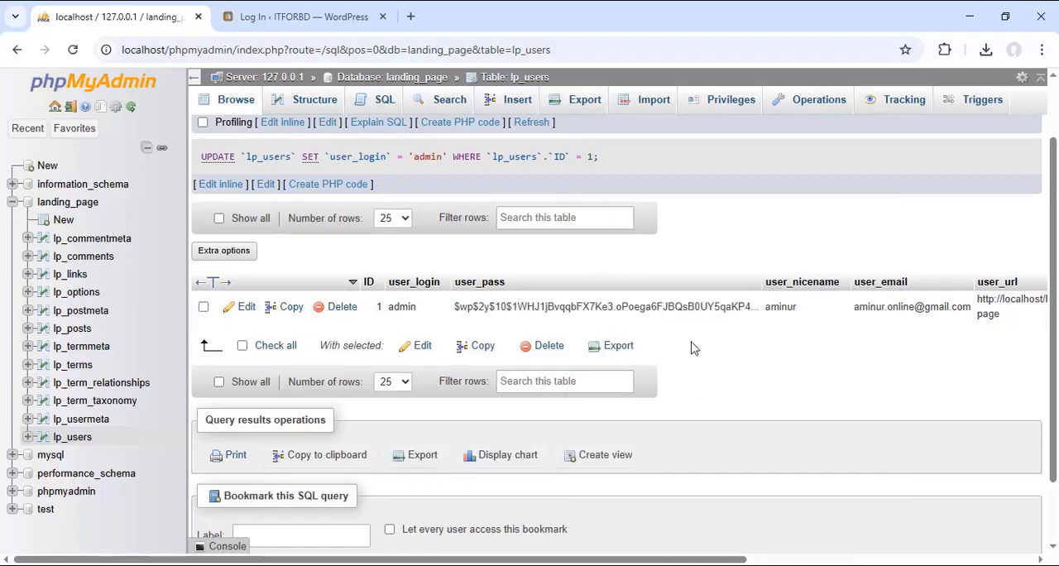
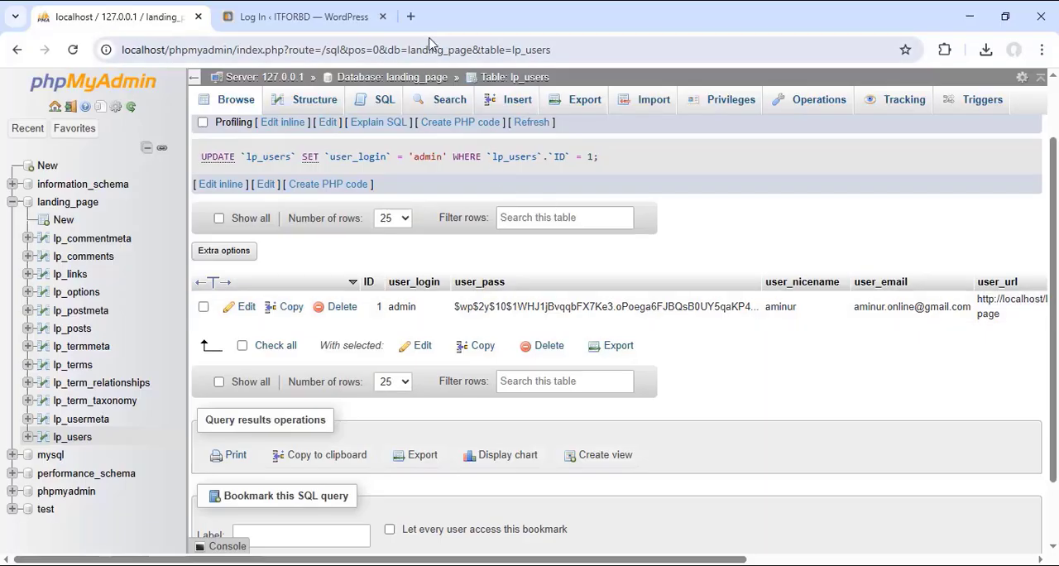
Step: Search Google for "gemini ai" in a new browser tab and open the Google Gemini web app from the results
left_click(411, 18)
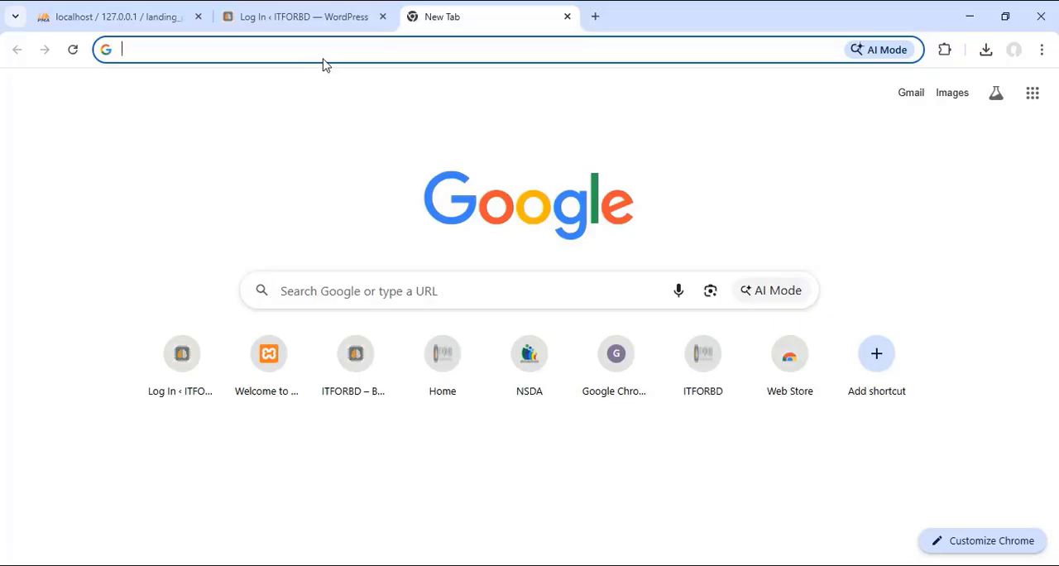
type("g")
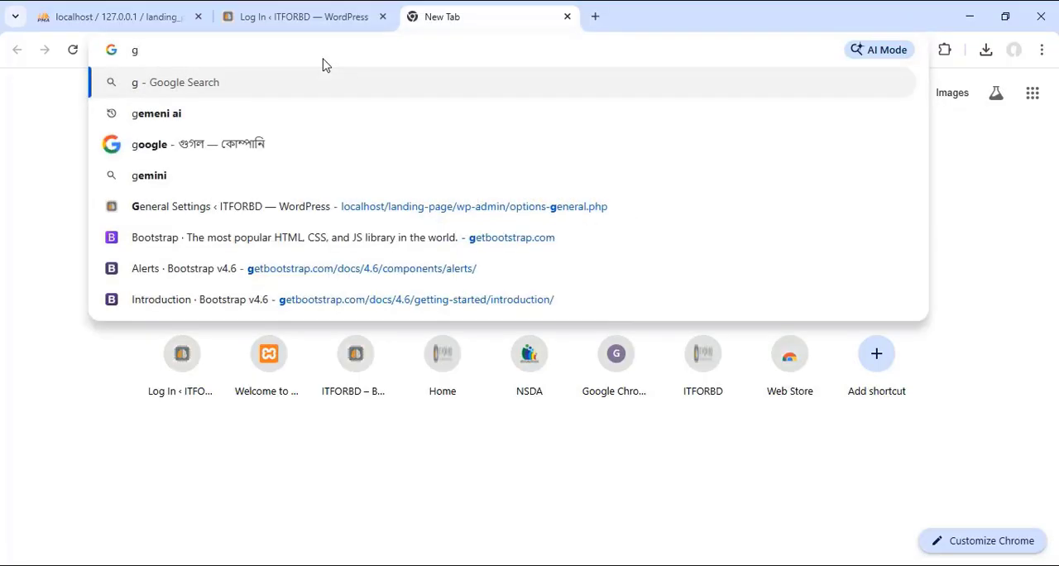
type("e")
left_click(151, 146)
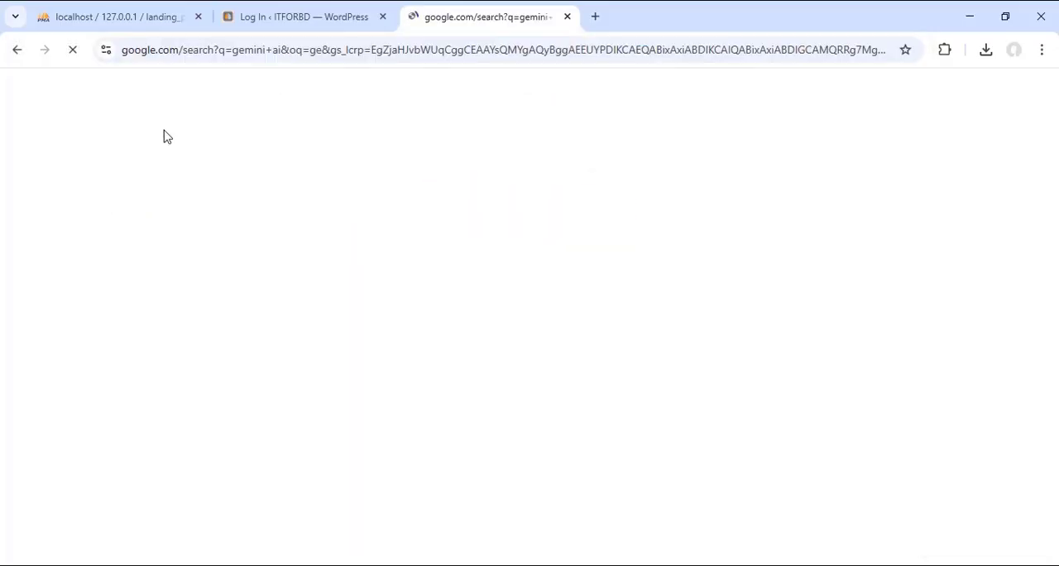
left_click(160, 244)
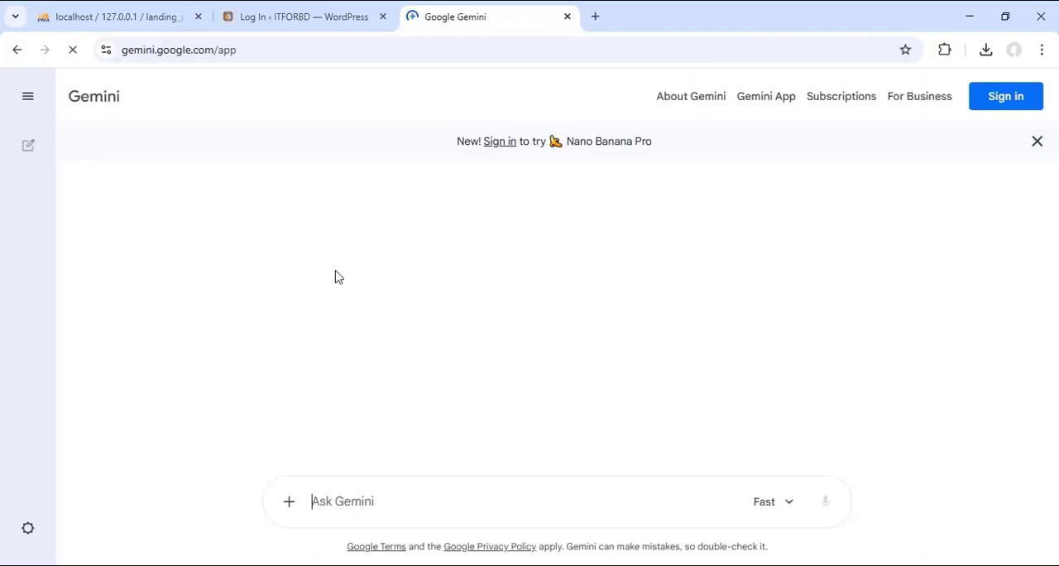
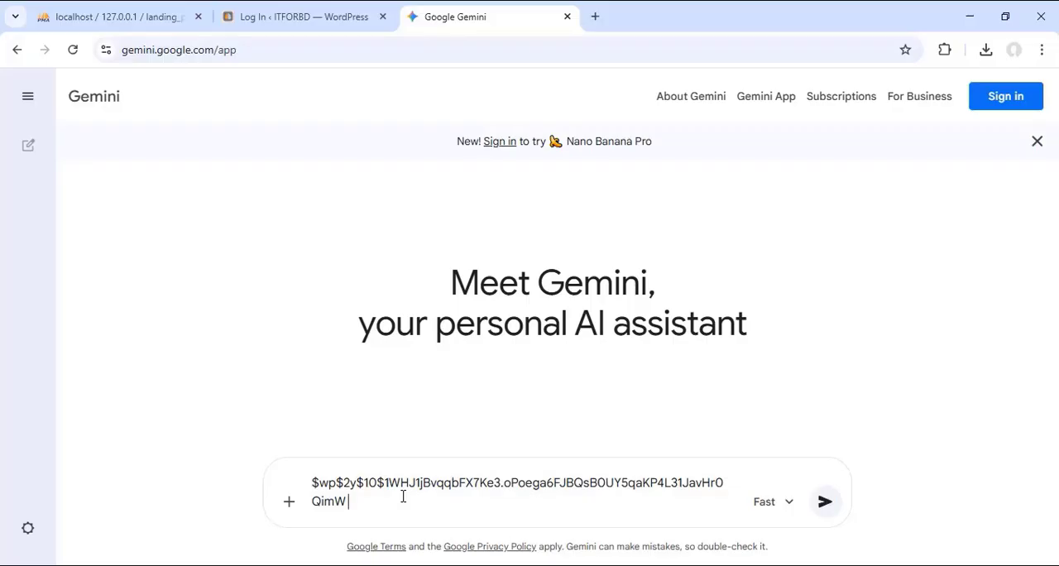
Step: Begin writing a request starting with "giv" after the pasted password hash in the Gemini prompt
type("giv")
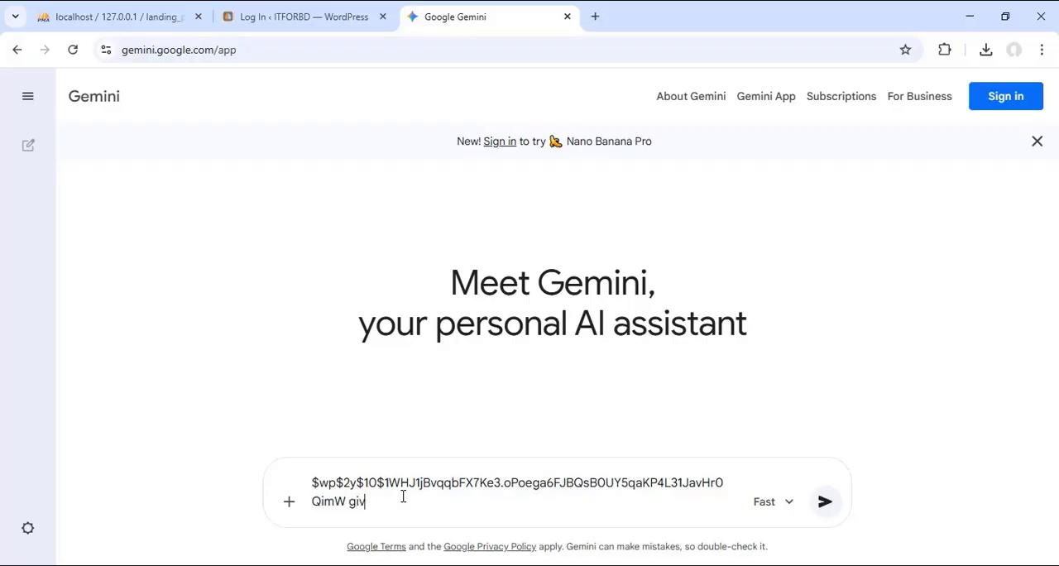
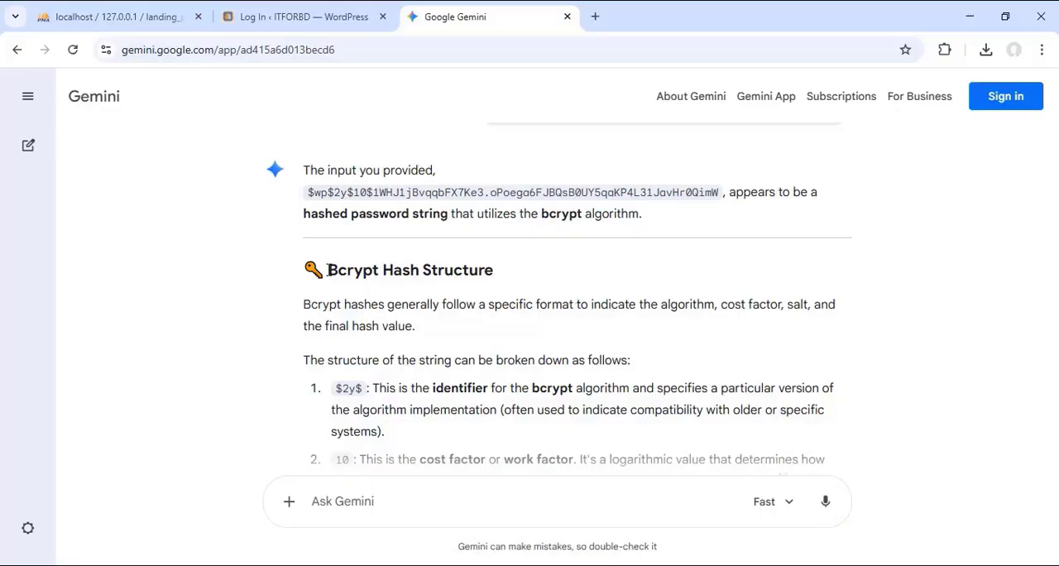
left_click_drag(329, 270, 497, 276)
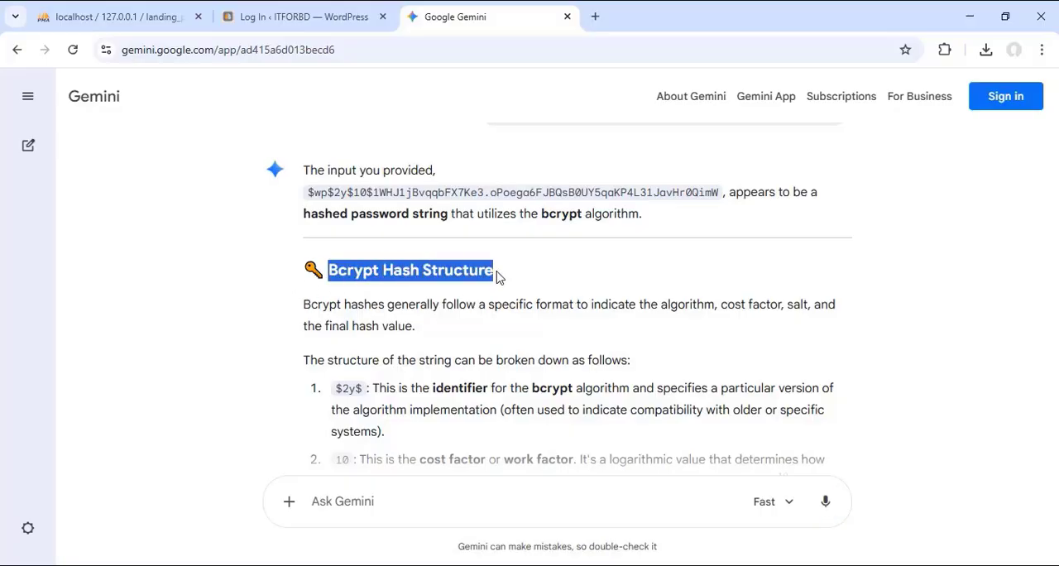
left_click(554, 279)
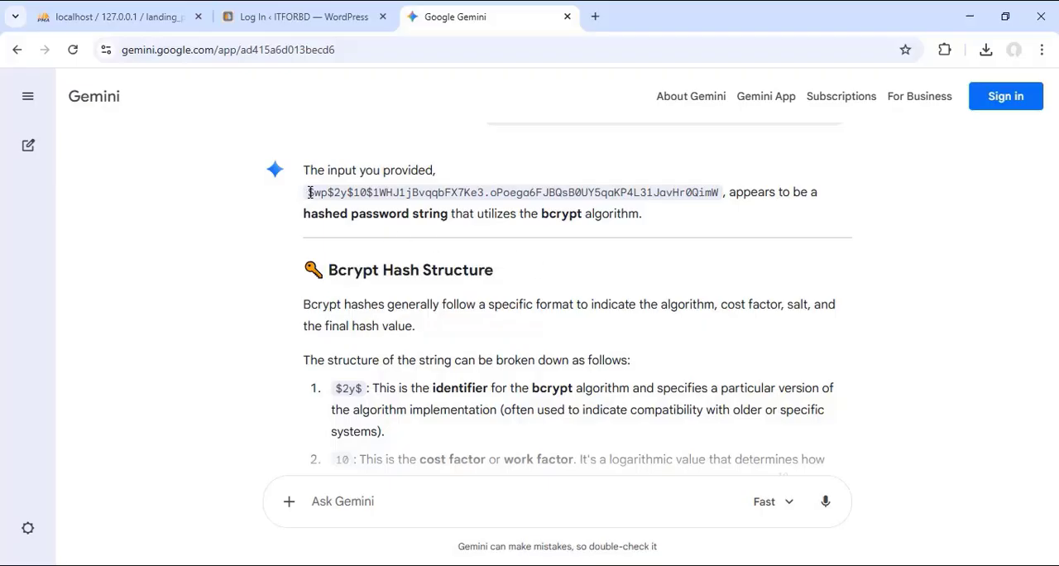
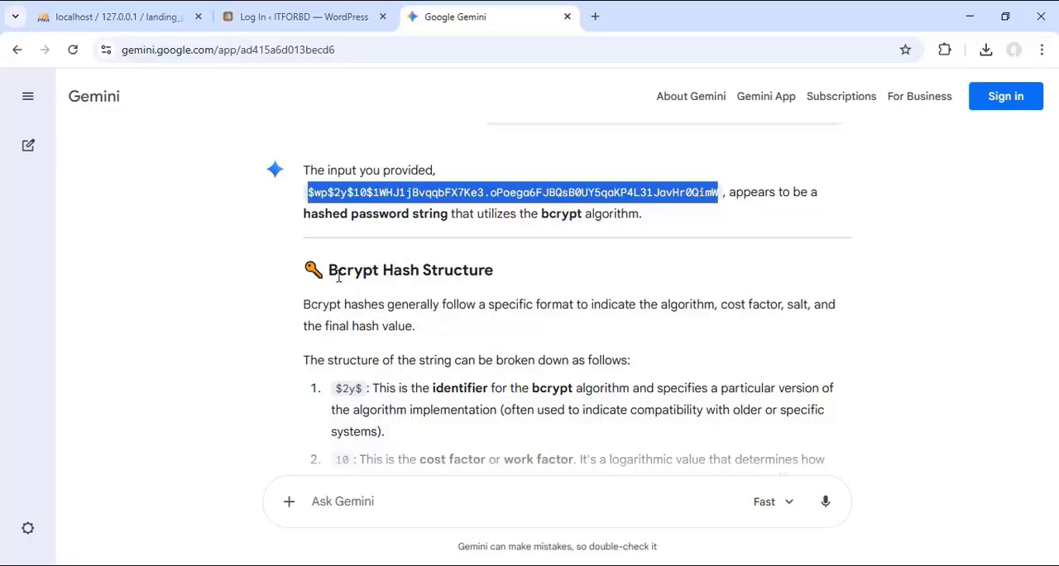
Step: Examine Gemini's bcrypt heading and the full form of MD5 in entry 116 of WD_L3_QB_MODULE_ALL.pdf in Firefox
left_click_drag(328, 271, 499, 275)
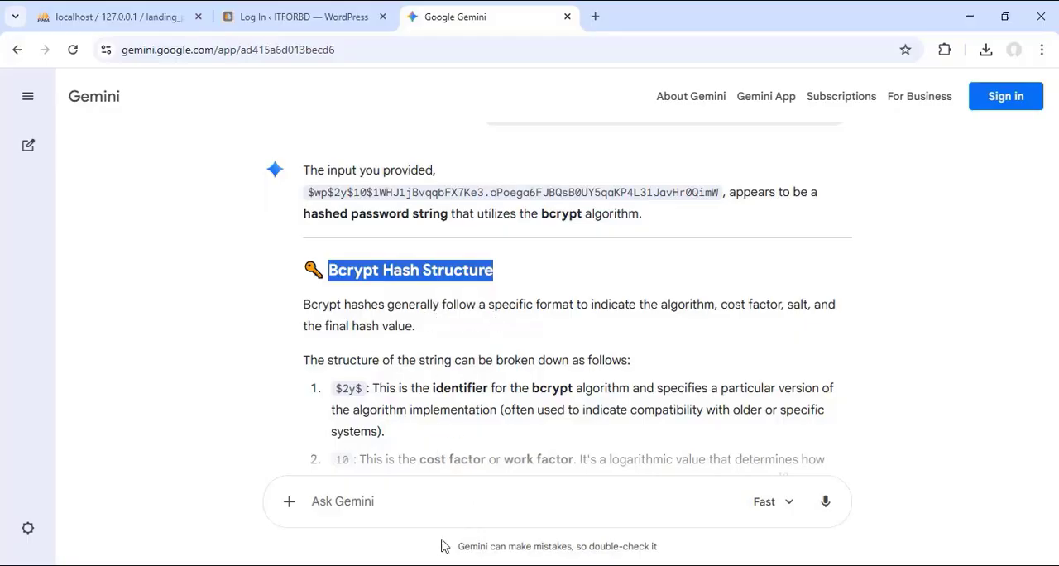
key("alt+Tab")
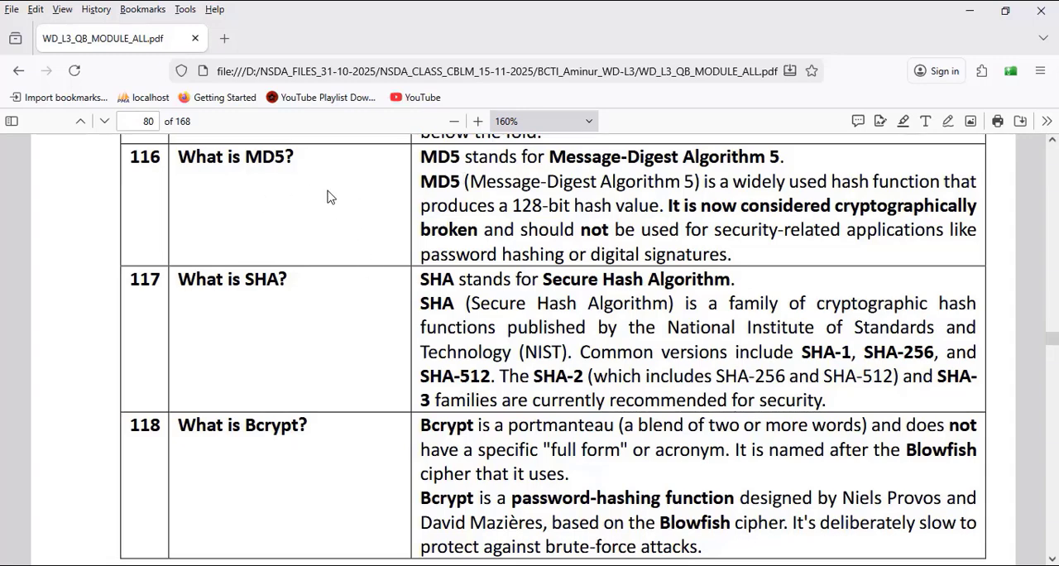
left_click_drag(246, 157, 285, 156)
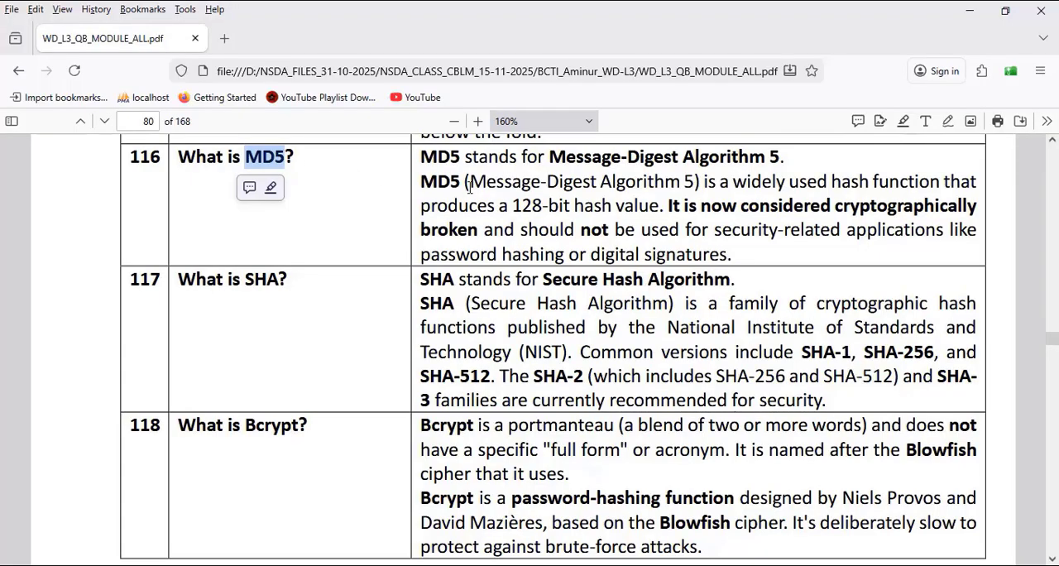
left_click(405, 185)
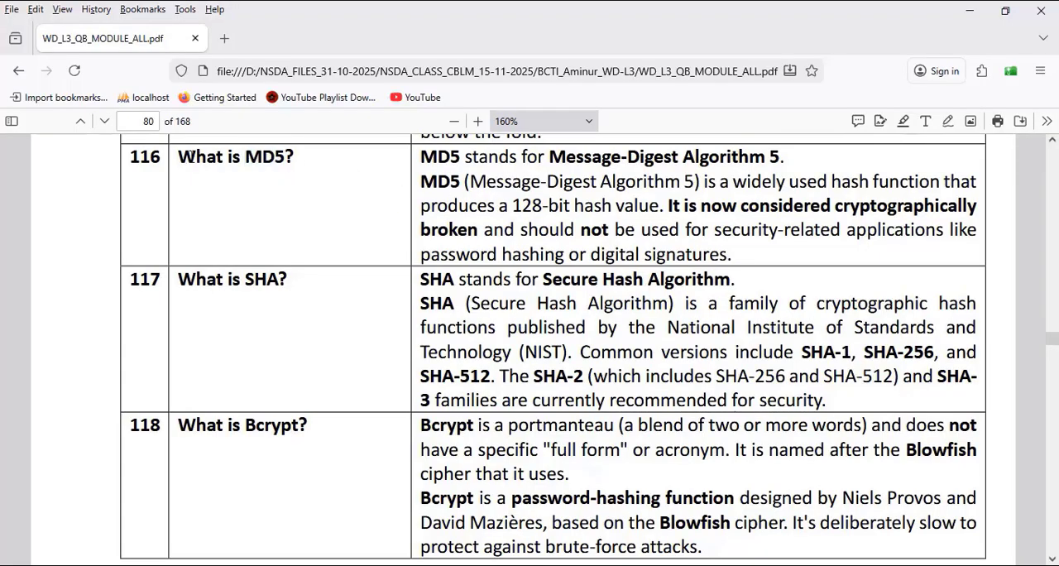
left_click_drag(178, 157, 294, 159)
left_click(359, 261)
mouse_move(422, 156)
left_mouse_down()
mouse_move(782, 157)
mouse_move(767, 157)
left_mouse_up()
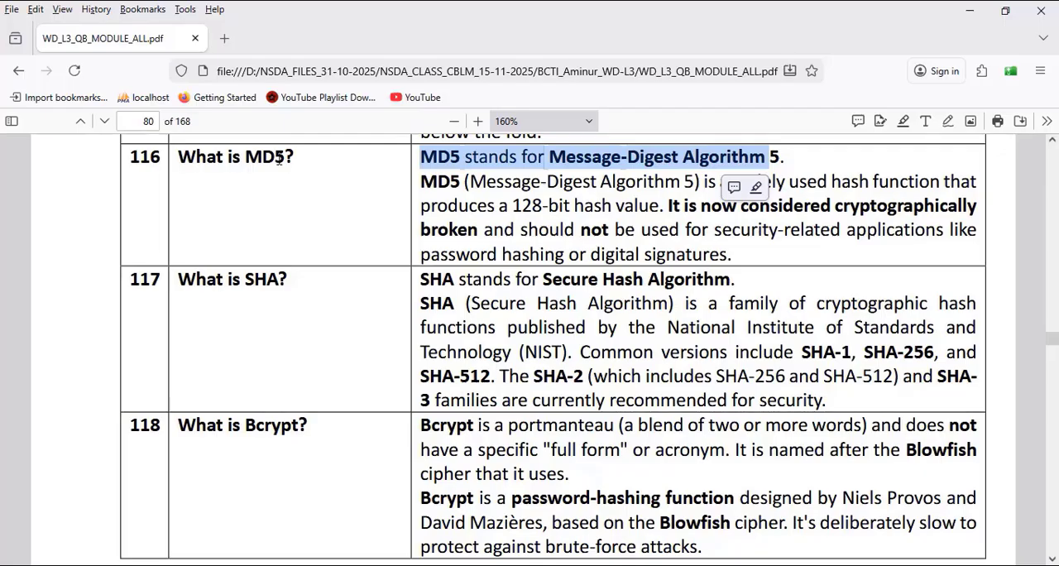
left_click_drag(274, 157, 245, 157)
left_click_drag(549, 157, 683, 157)
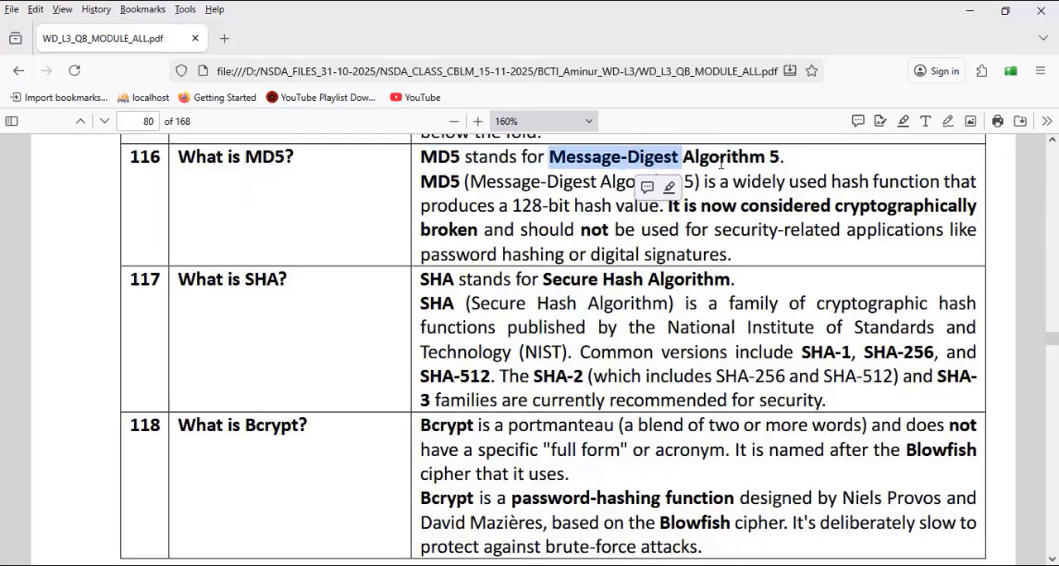
double_click(721, 162)
double_click(774, 157)
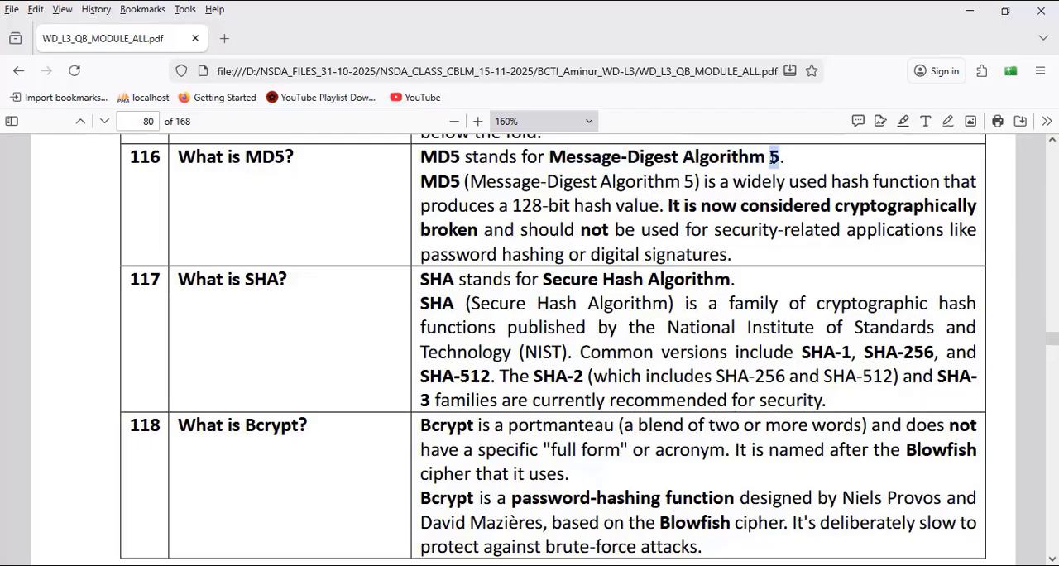
Step: Read the hash value length given in the MD5 definition of entry 116
left_click(590, 183)
left_click_drag(514, 206, 658, 206)
left_click(605, 204)
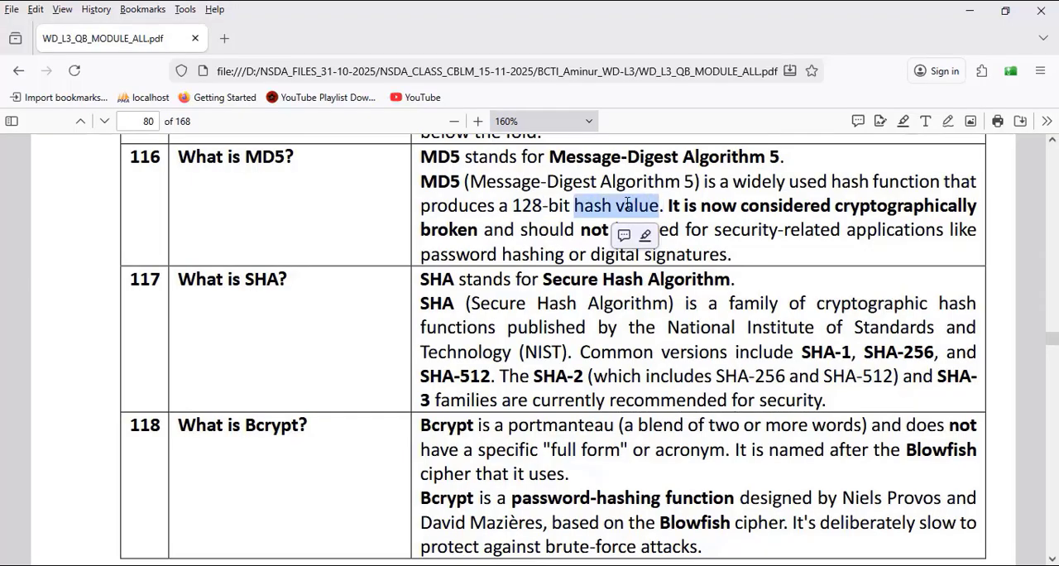
left_click(536, 216)
left_click_drag(512, 206, 660, 204)
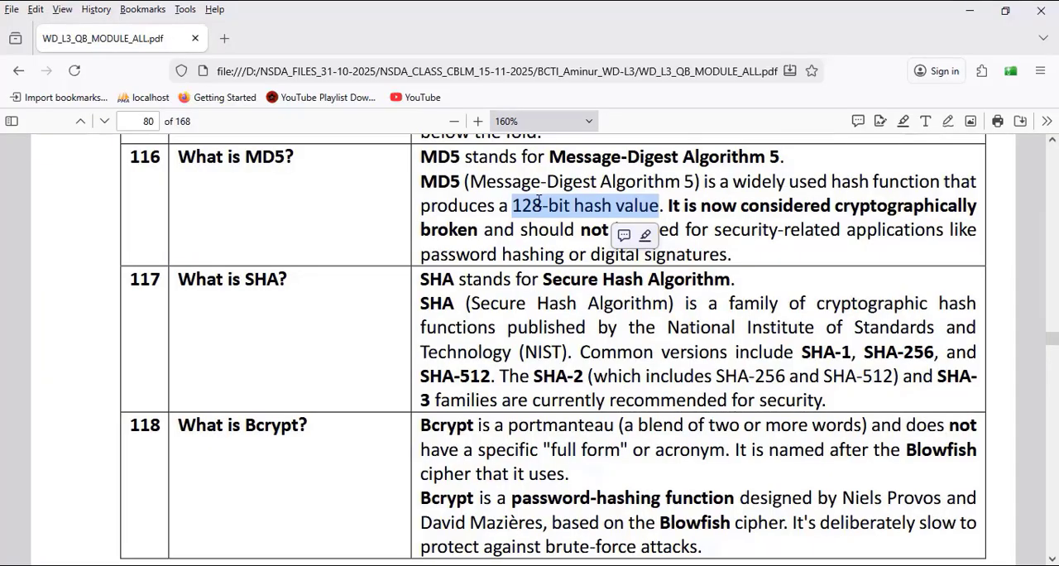
left_click(253, 162)
double_click(253, 162)
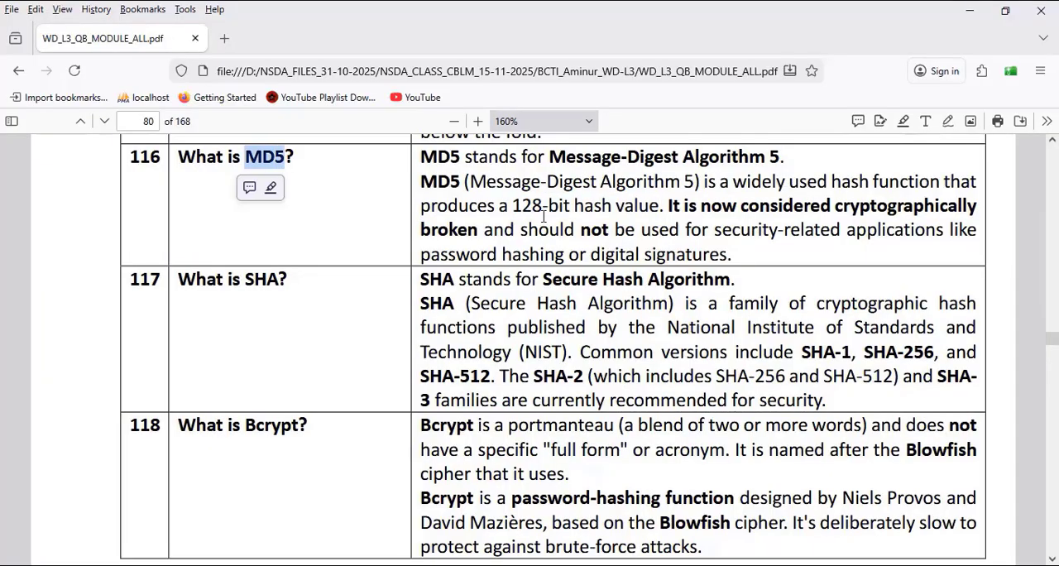
Step: Bring up Login_Details.txt in Notepad below the MD5 entry and examine its sample MD5 hash
left_click(493, 565)
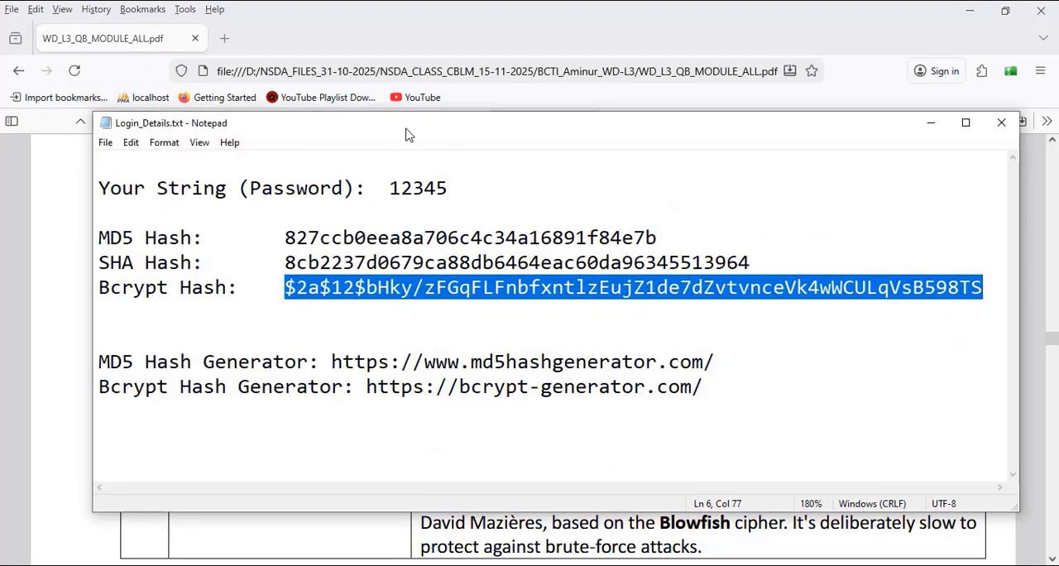
left_click_drag(406, 130, 383, 253)
left_click(114, 363)
left_click_drag(85, 363, 104, 360)
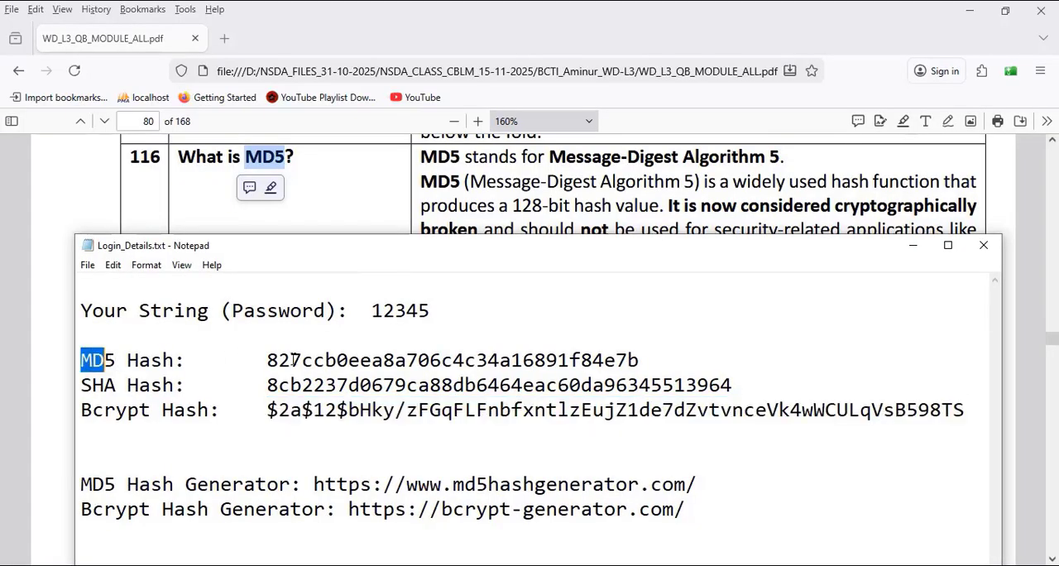
left_click(270, 361)
left_click_drag(267, 362, 628, 362)
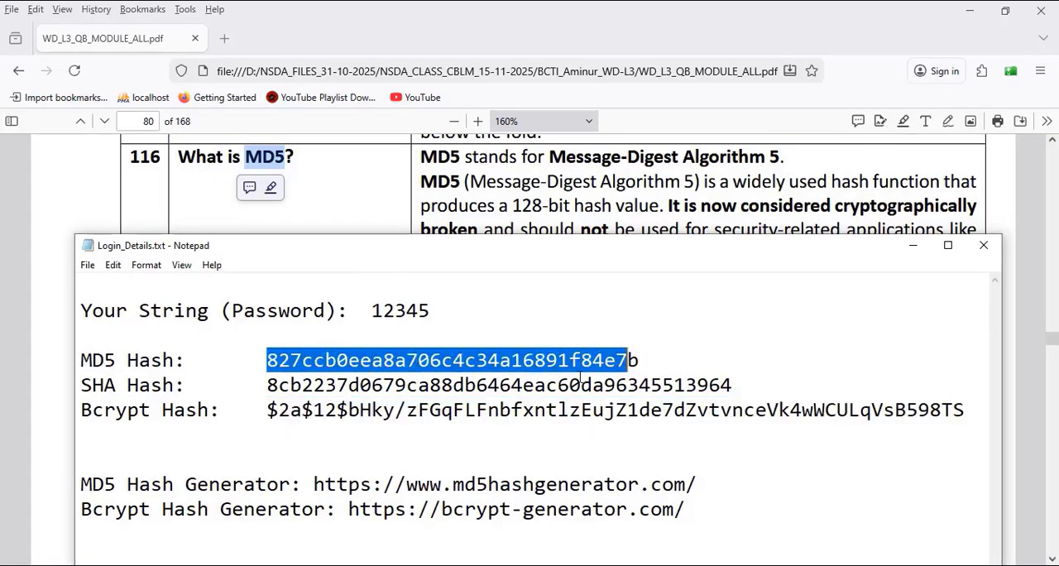
left_click(616, 359)
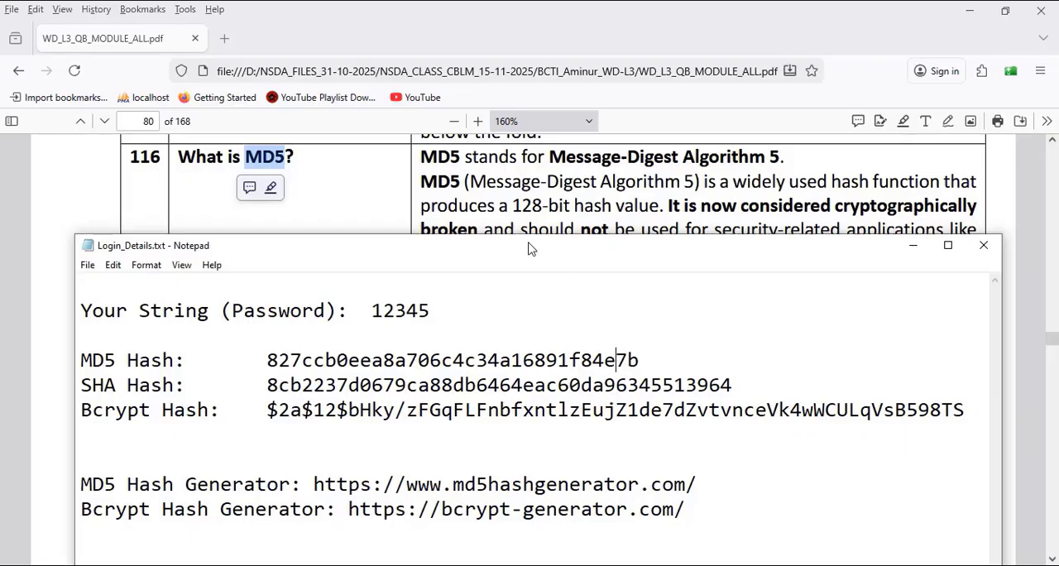
Step: Return to the PDF in Firefox and read the full form and common versions of SHA in entry 117
left_click(476, 7)
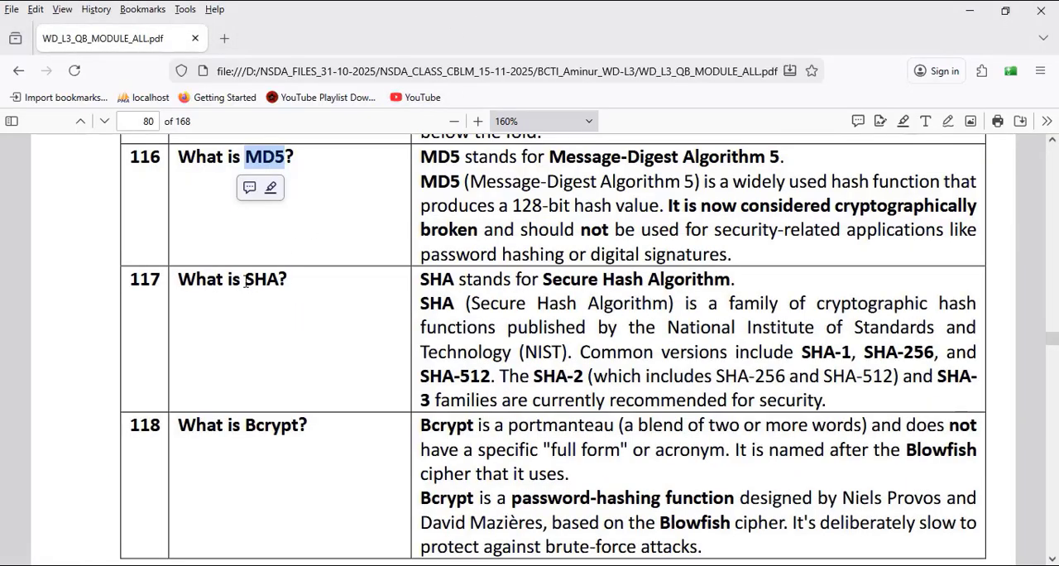
left_click_drag(246, 282, 279, 281)
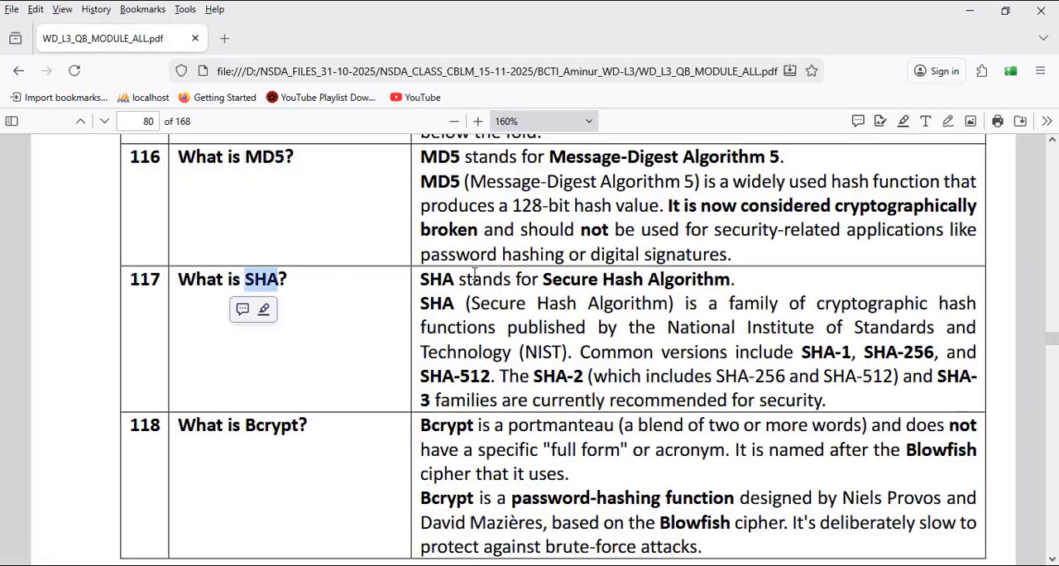
left_click_drag(421, 280, 503, 281)
left_click(576, 281)
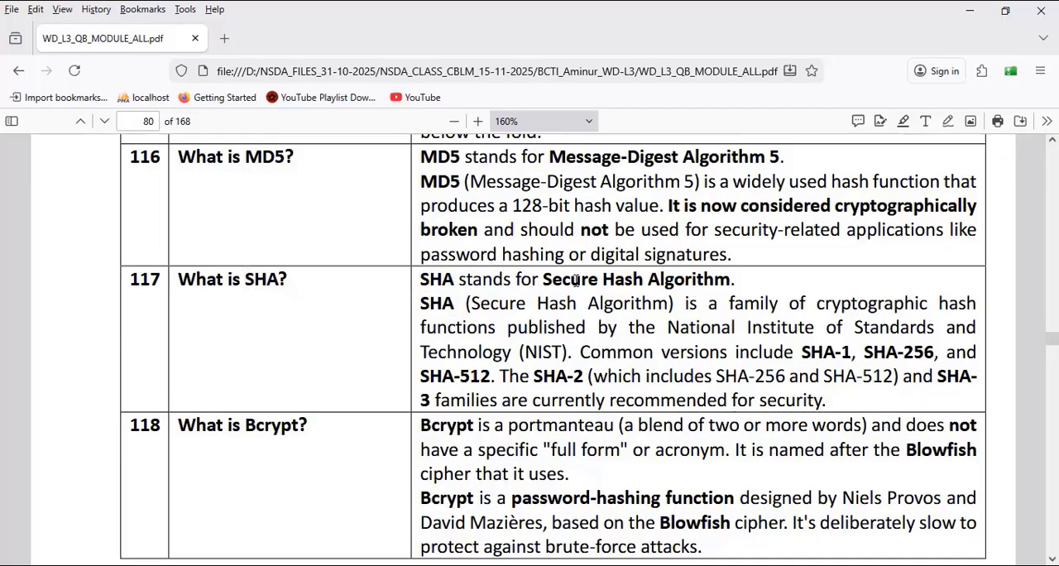
left_click_drag(576, 282, 741, 284)
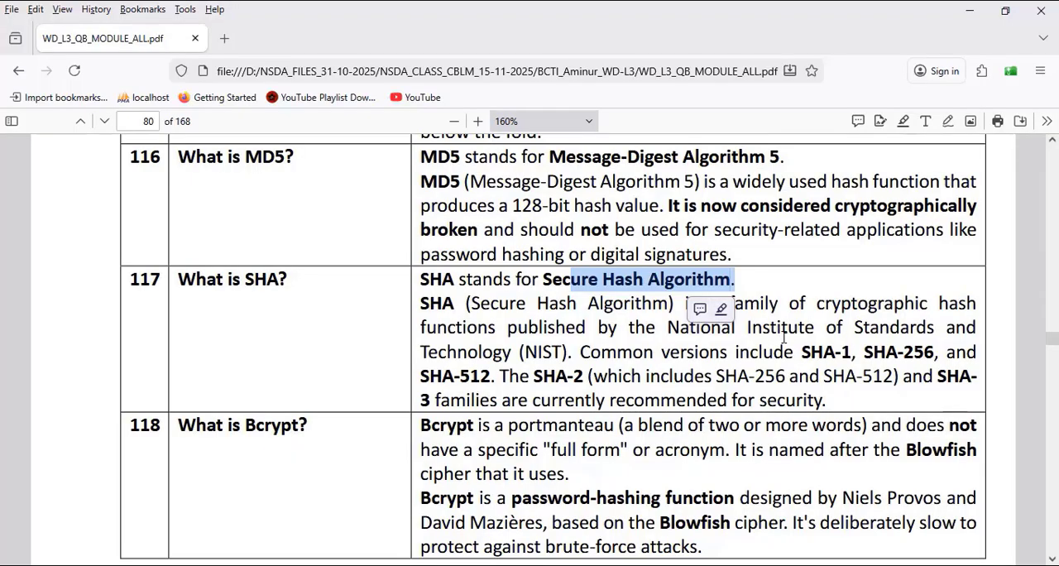
left_click_drag(802, 351, 935, 354)
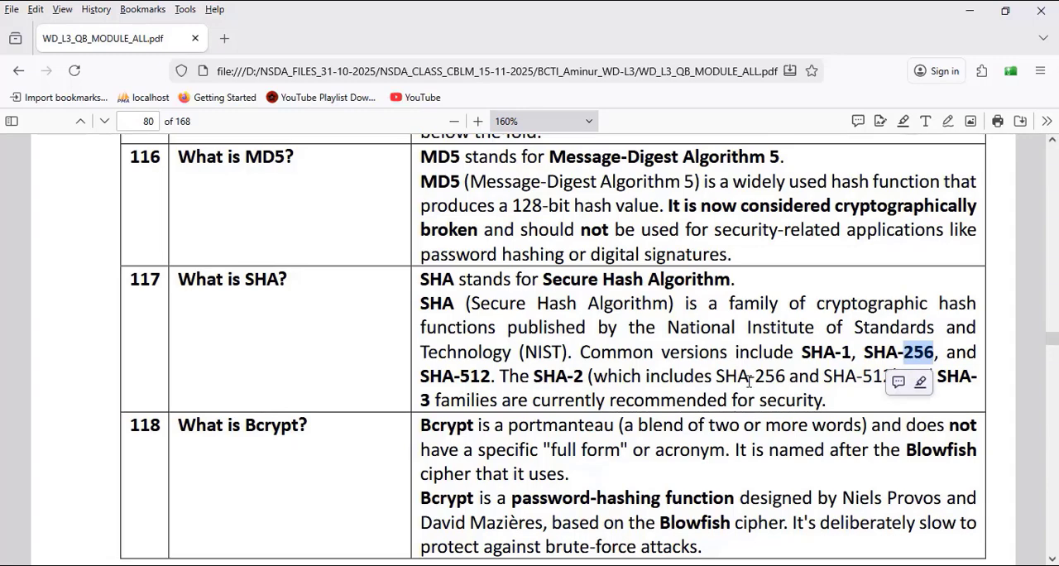
left_click_drag(762, 377, 786, 376)
left_click_drag(862, 376, 893, 377)
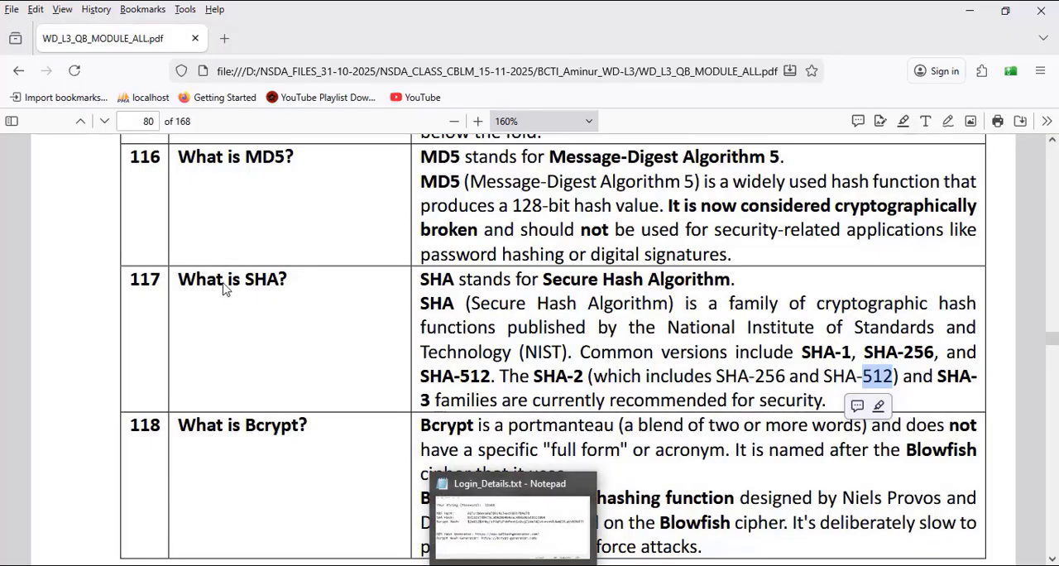
Step: Examine the SHA and bcrypt hashes in Login_Details.txt against the hash type identified in the Gemini answer
left_click(256, 565)
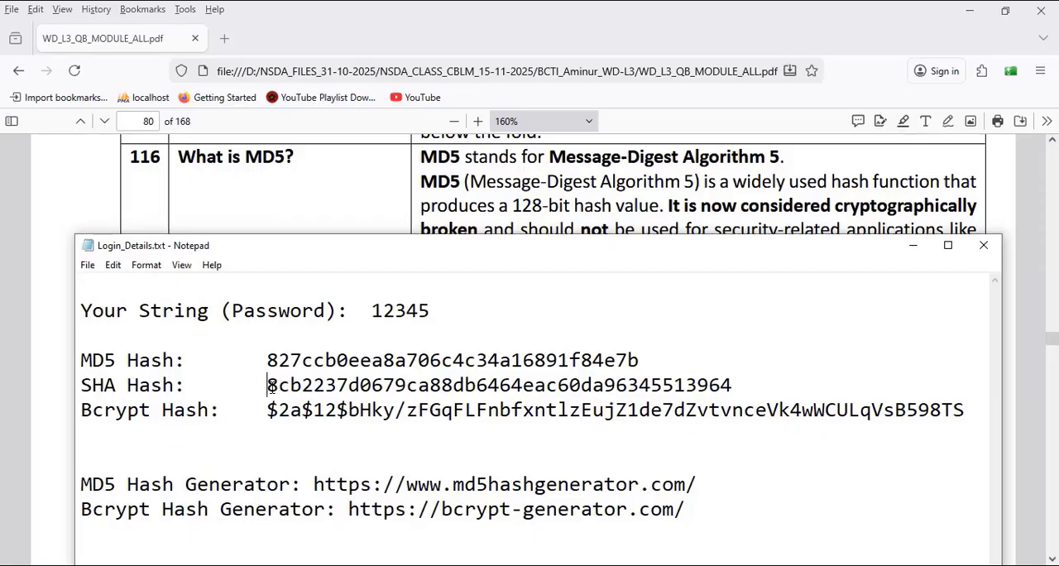
left_click_drag(269, 386, 736, 382)
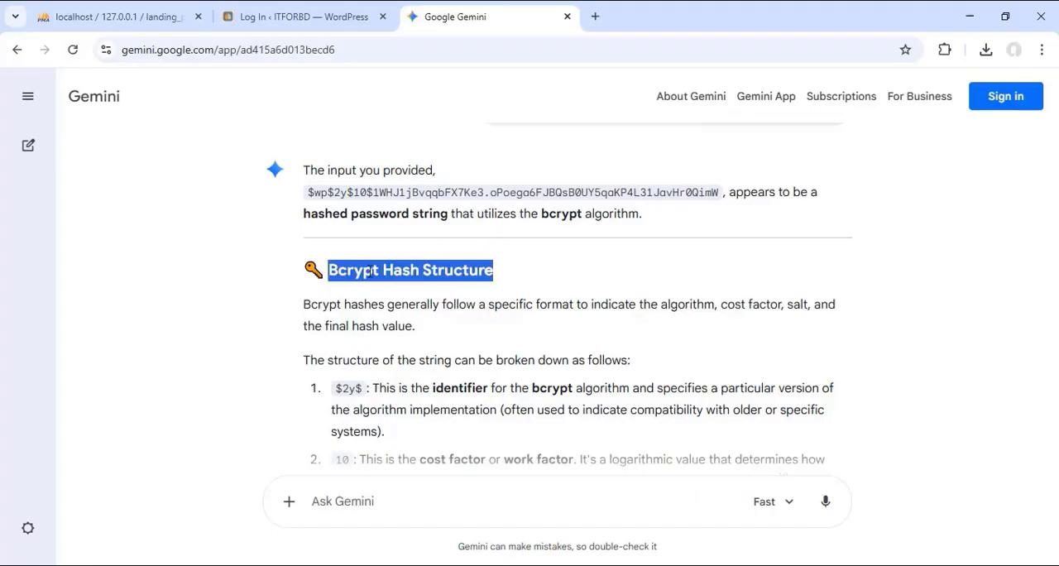
left_click(391, 263)
left_click_drag(329, 270, 496, 271)
key("alt+Tab")
left_click_drag(83, 410, 197, 410)
left_click_drag(266, 409, 968, 409)
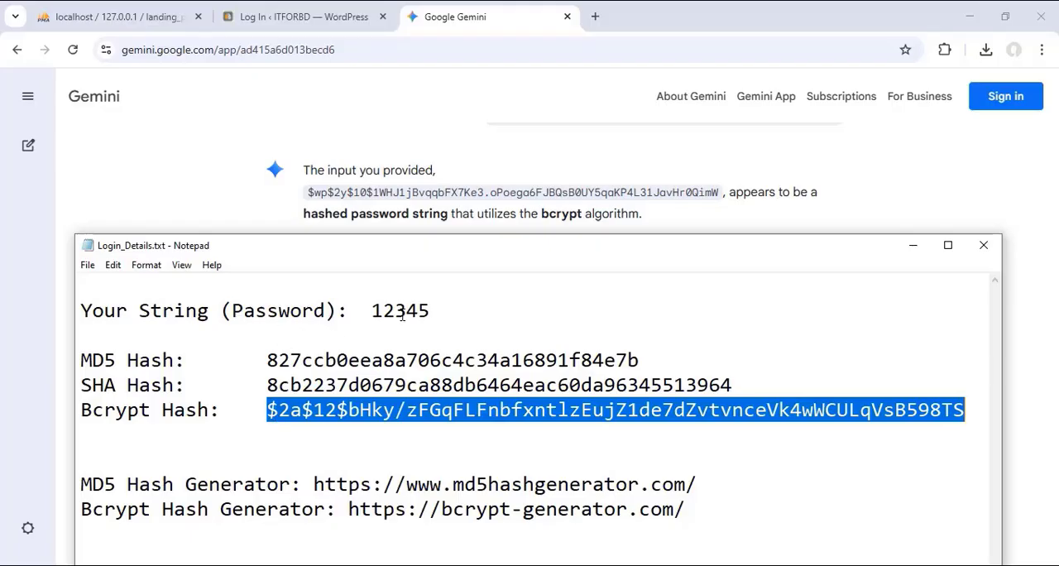
Step: Compare the sample password in Login_Details.txt with its MD5, SHA and bcrypt hashes
left_click_drag(374, 311, 433, 311)
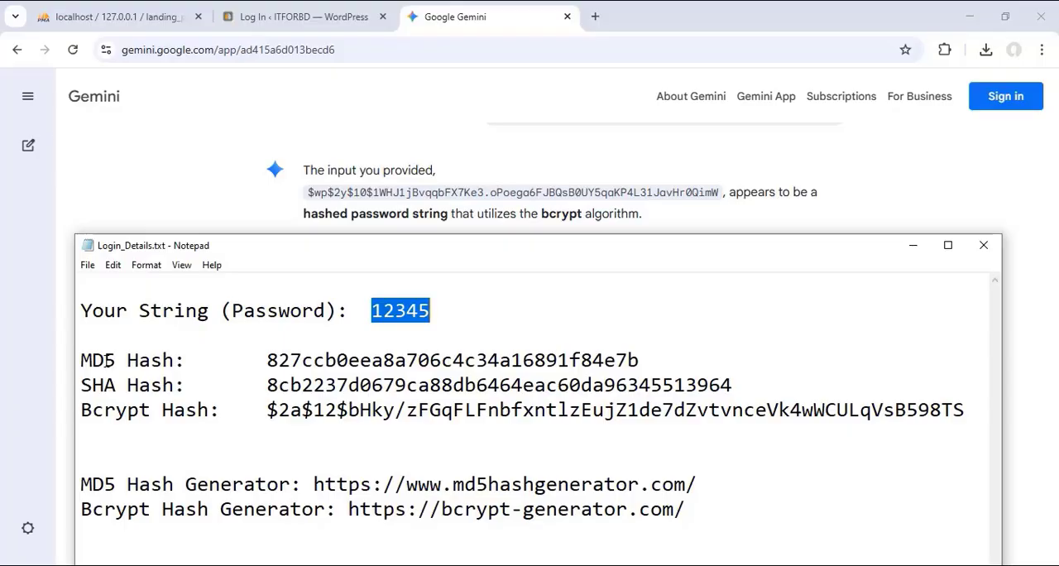
left_click_drag(116, 361, 80, 361)
double_click(171, 359)
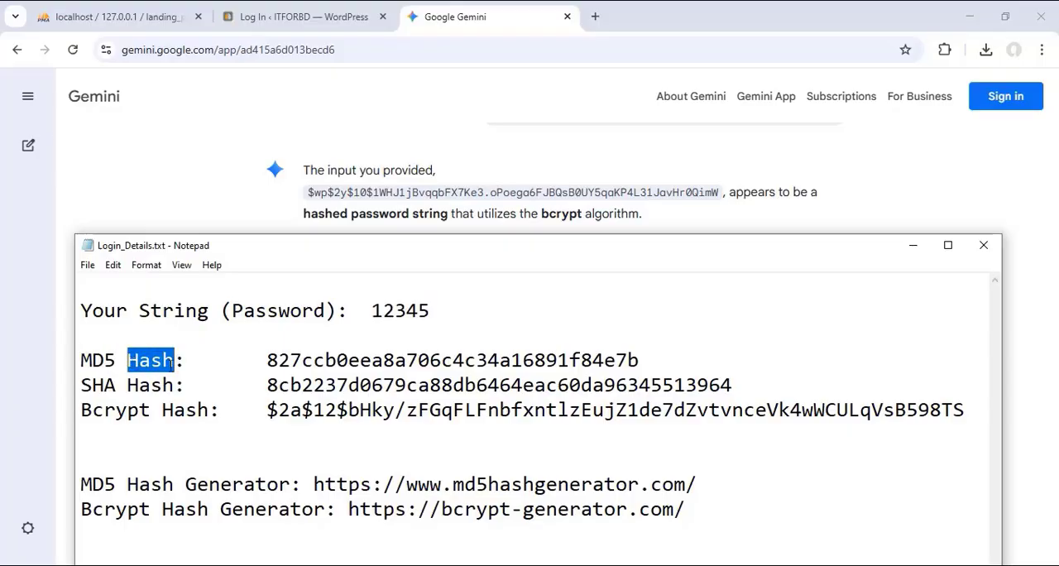
left_click_drag(266, 360, 651, 354)
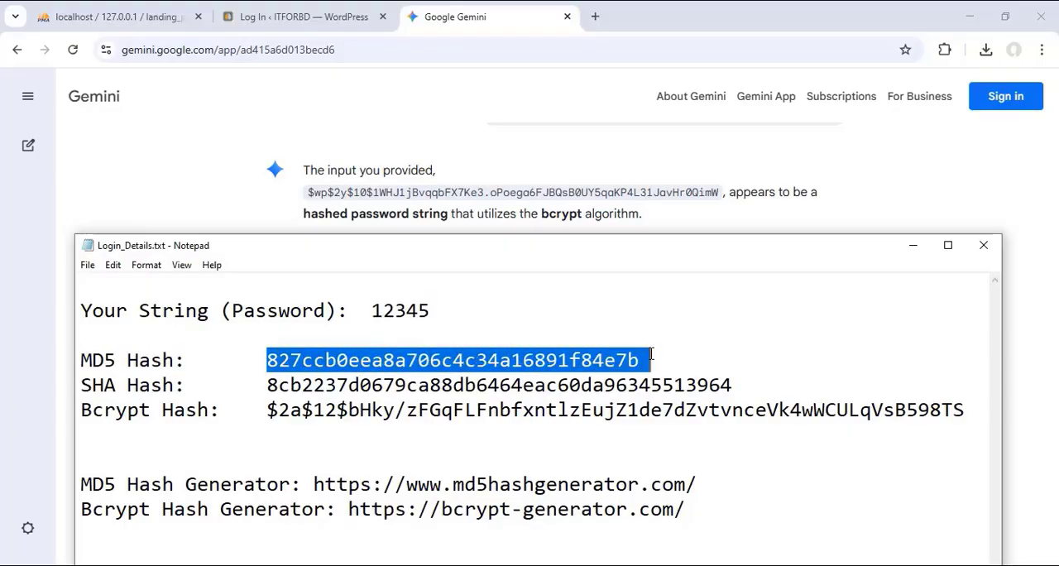
left_click_drag(80, 385, 174, 385)
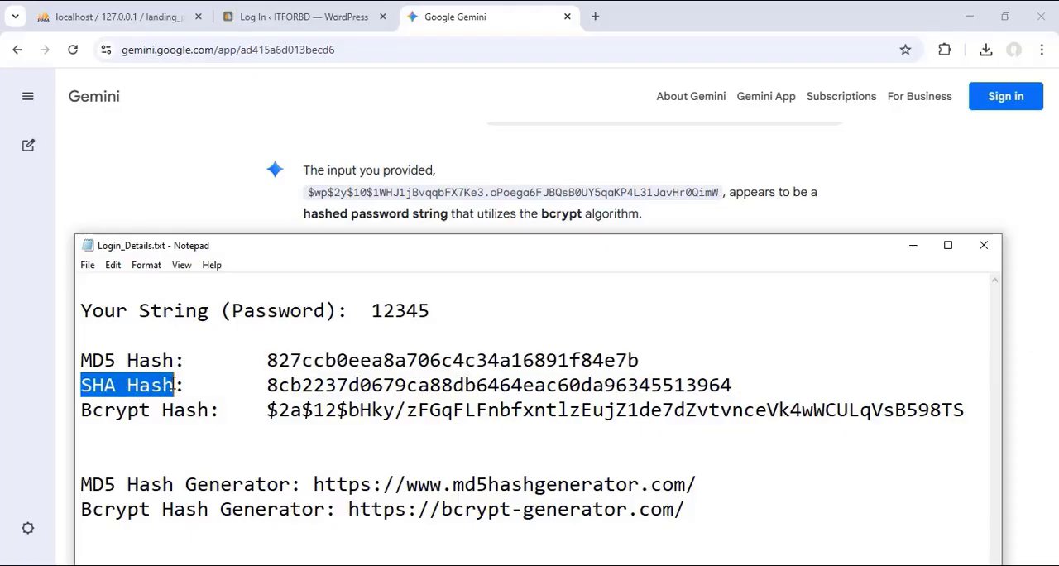
left_click_drag(278, 385, 696, 386)
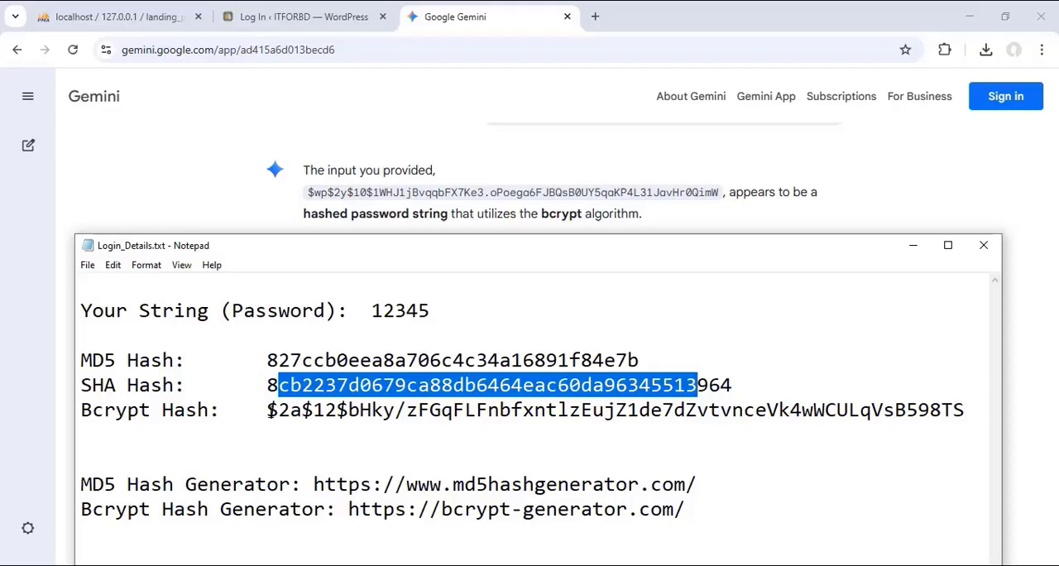
left_click_drag(268, 409, 964, 409)
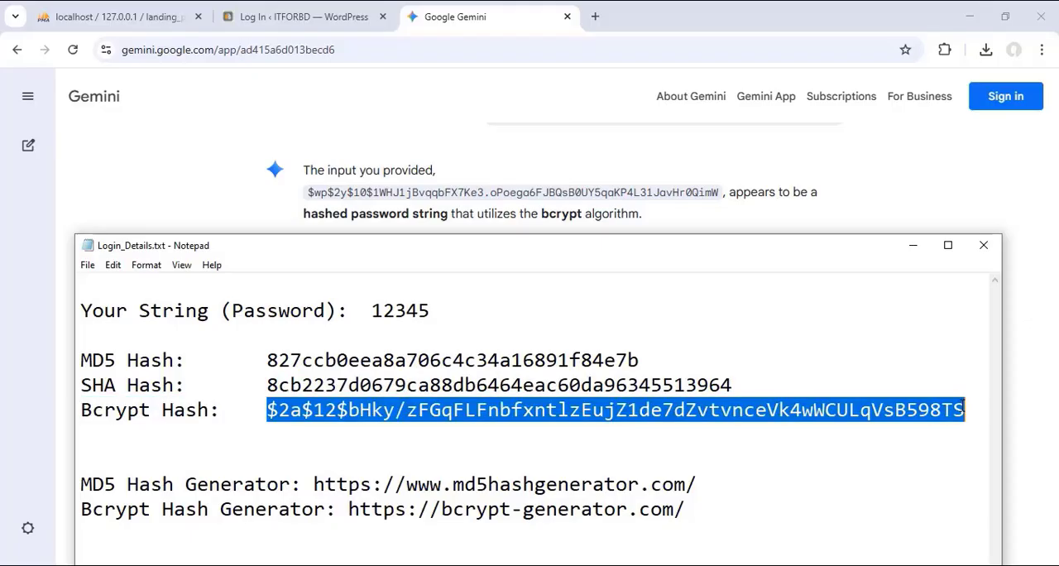
left_click(379, 311)
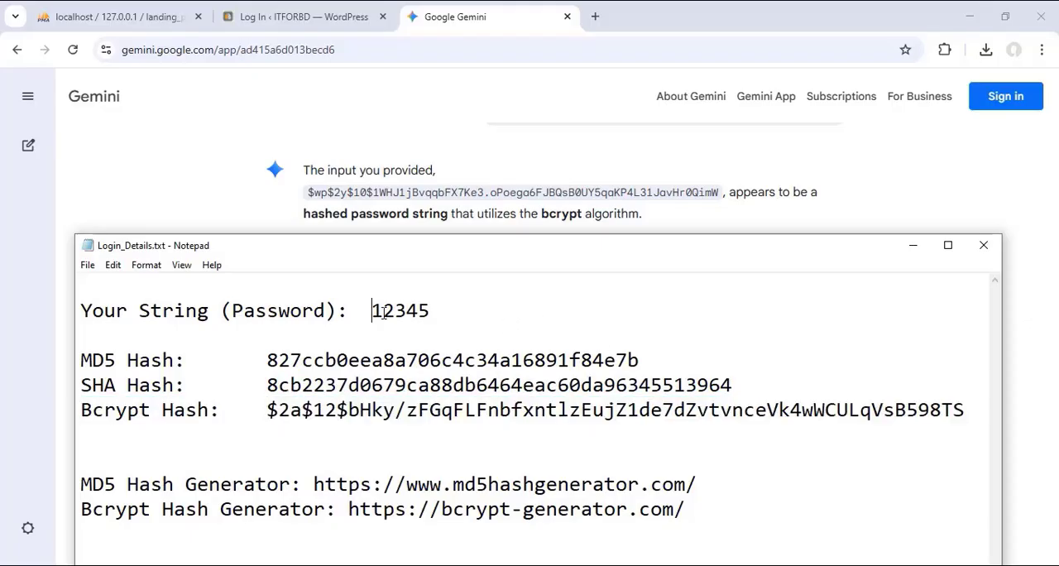
left_click_drag(383, 311, 431, 313)
left_click_drag(267, 409, 964, 399)
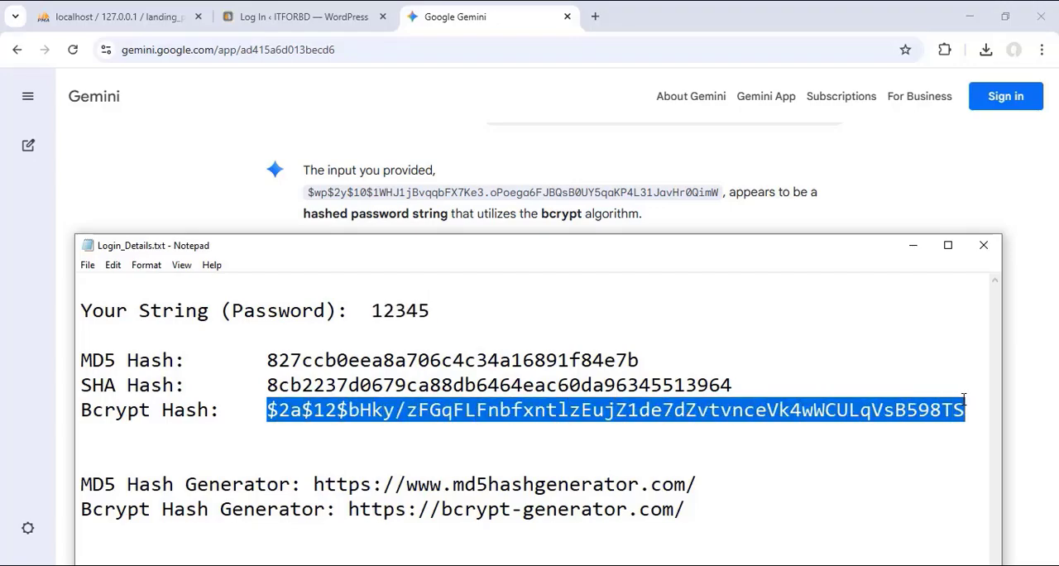
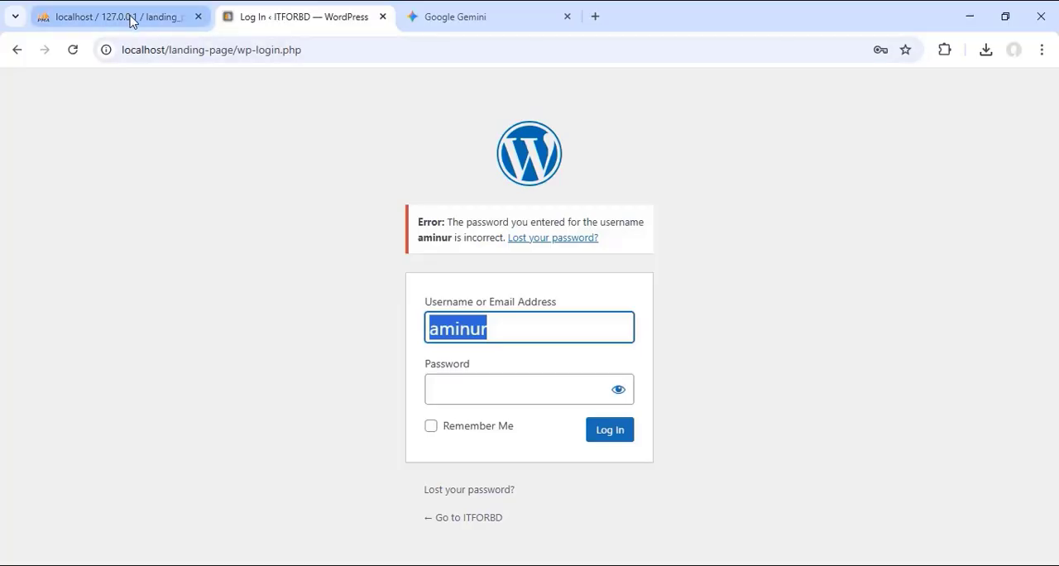
Step: Open the admin row's user_pass value in lp_users, select the whole hash, and compare it with the bcrypt structure in the Gemini answer
left_click(131, 18)
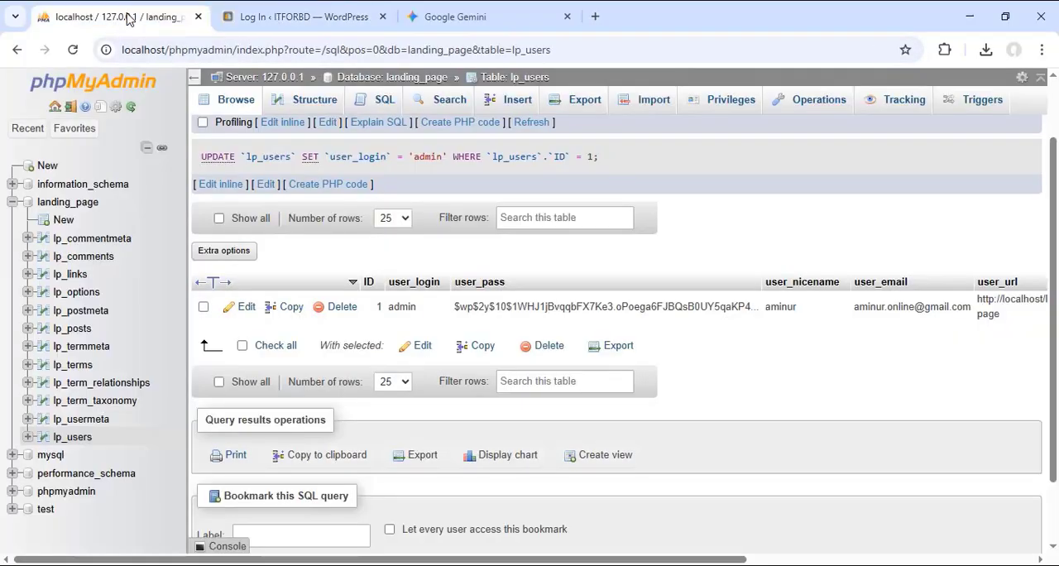
double_click(516, 304)
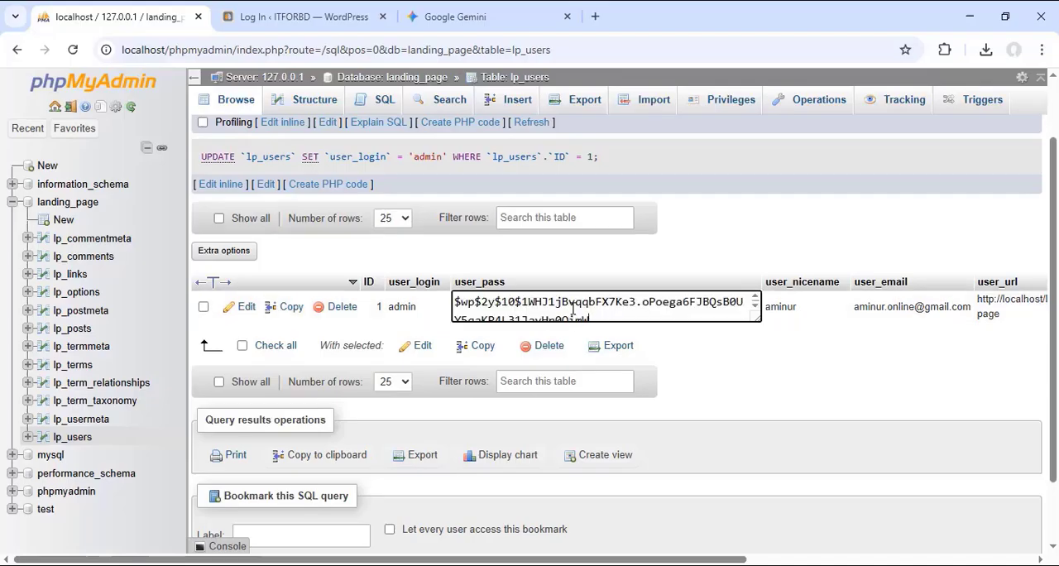
key("ctrl+a")
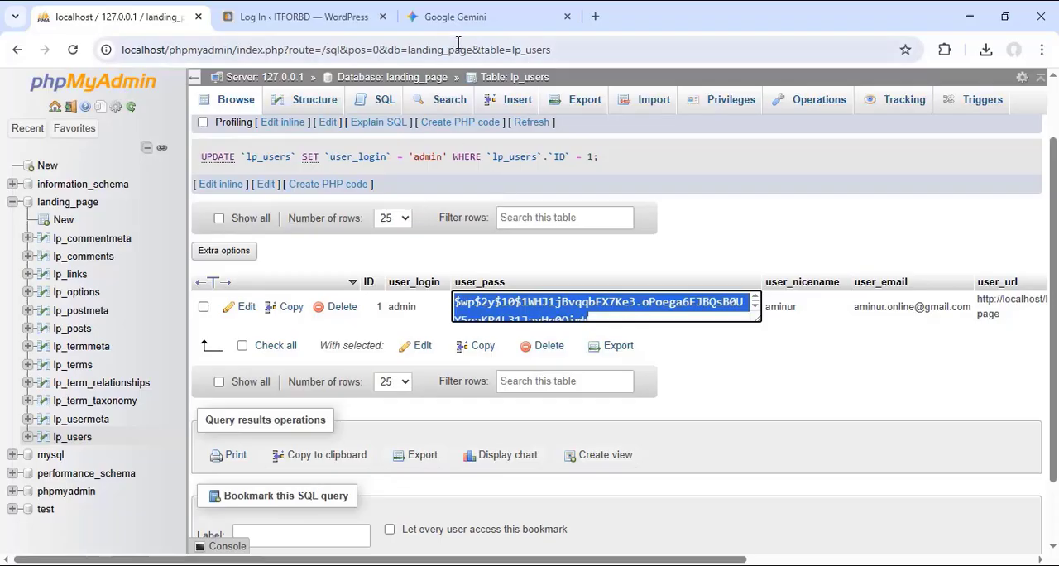
left_click(459, 17)
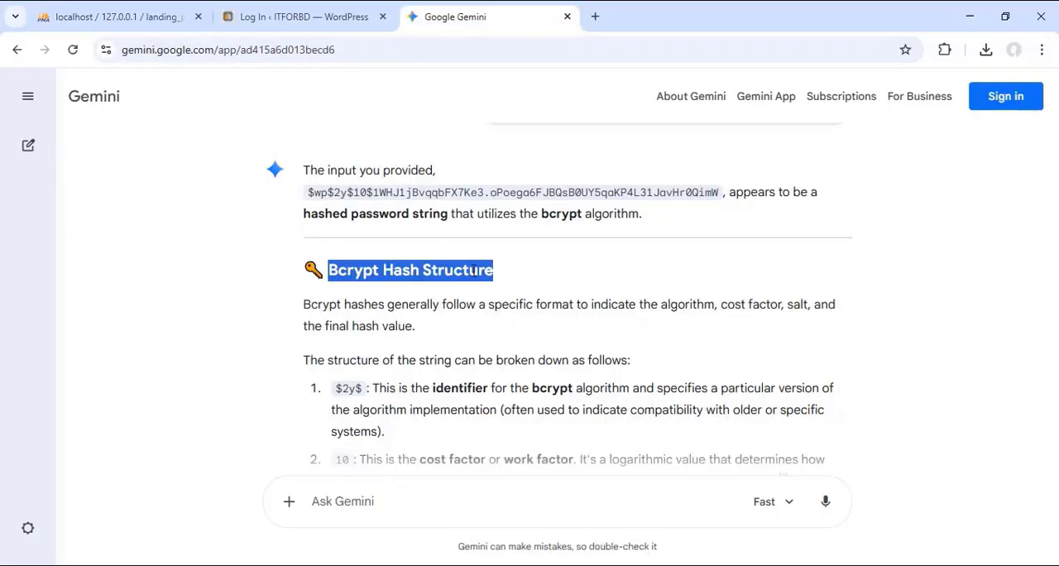
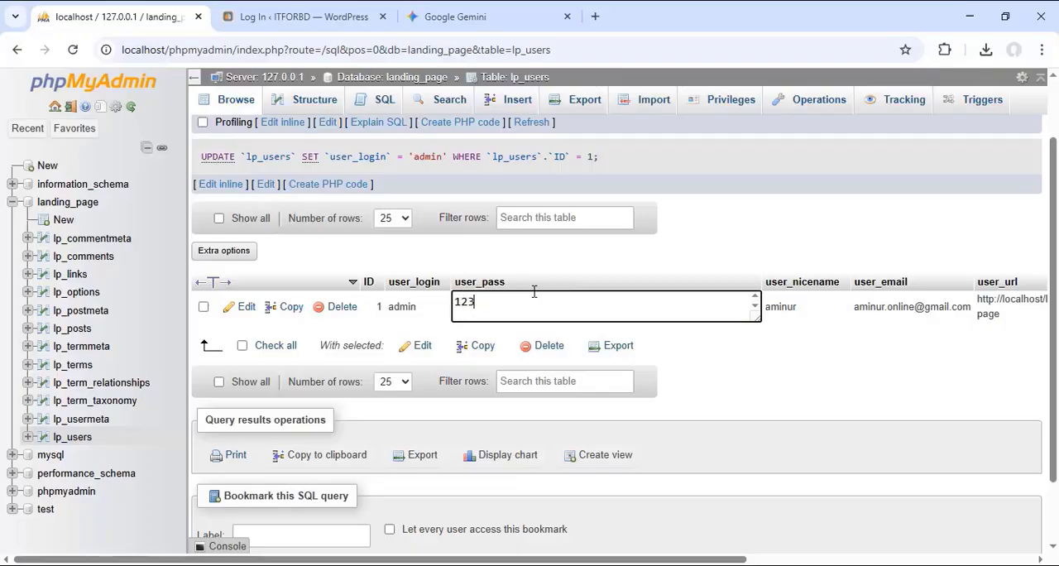
Step: Save the plain-text password in the admin row's user_pass, and try to log in to WordPress as admin with the account password
left_click(767, 383)
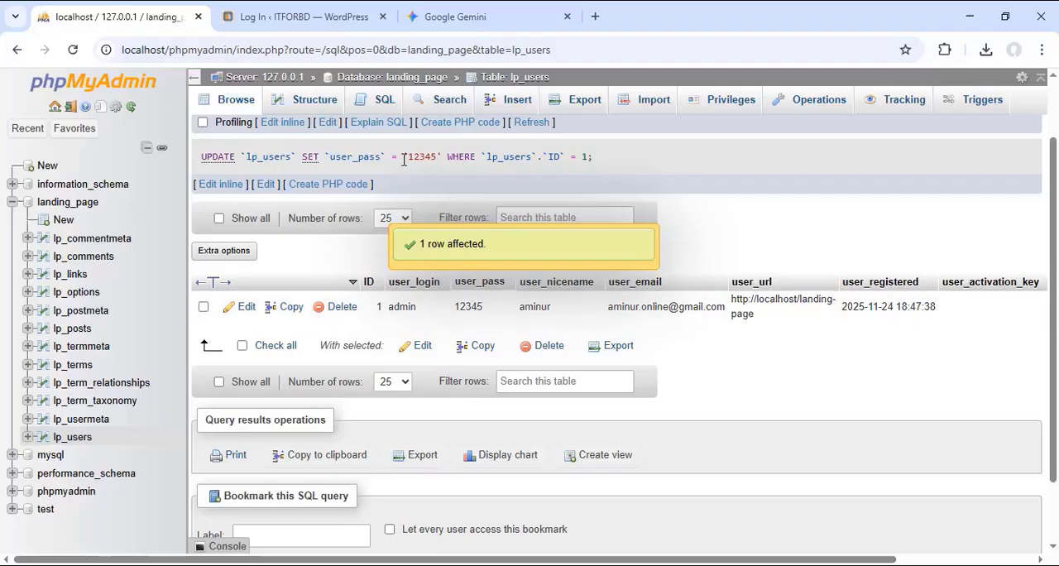
left_click(289, 17)
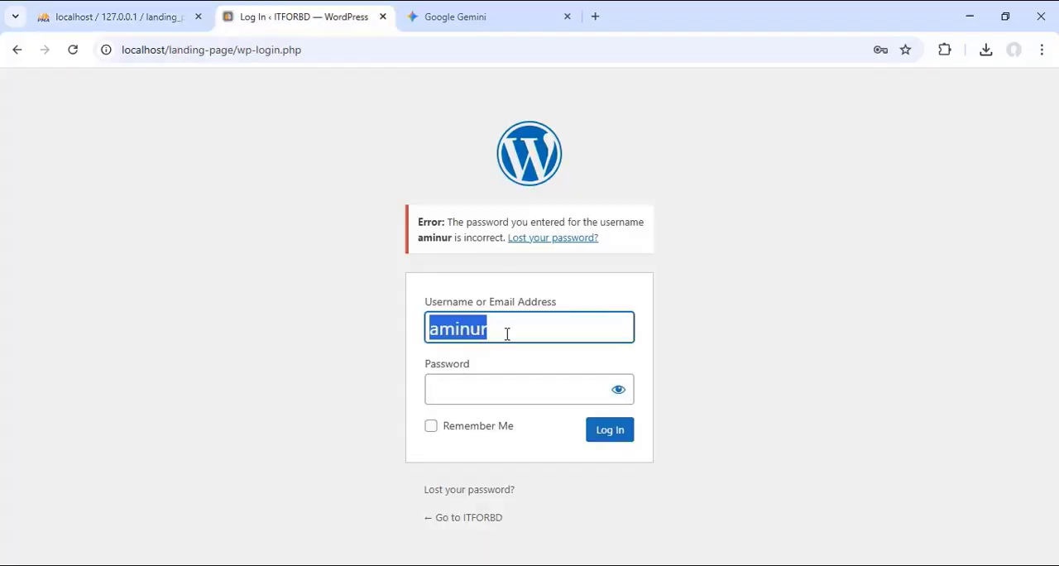
type("admin")
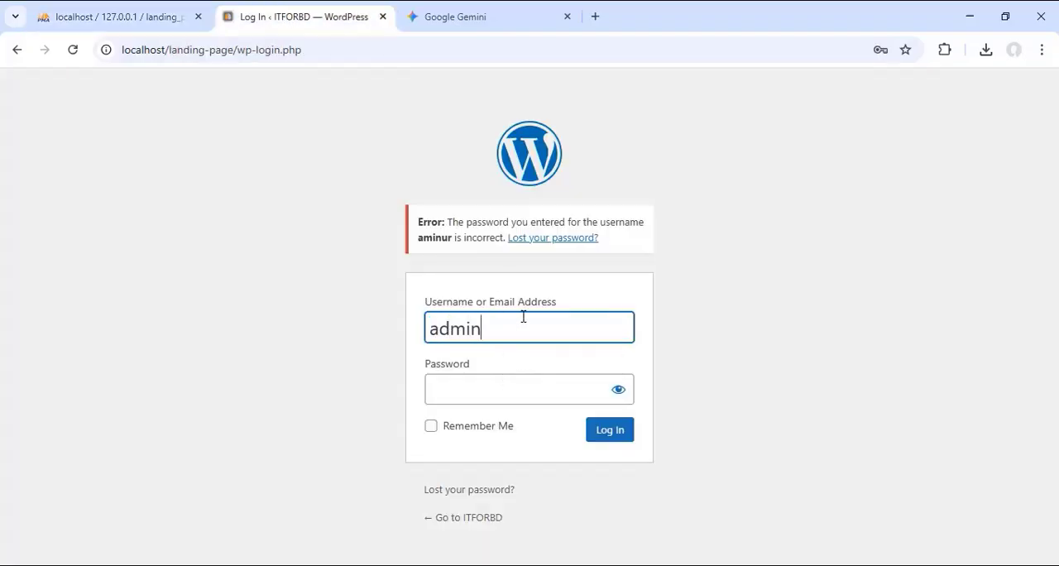
left_click(459, 397)
type("admin")
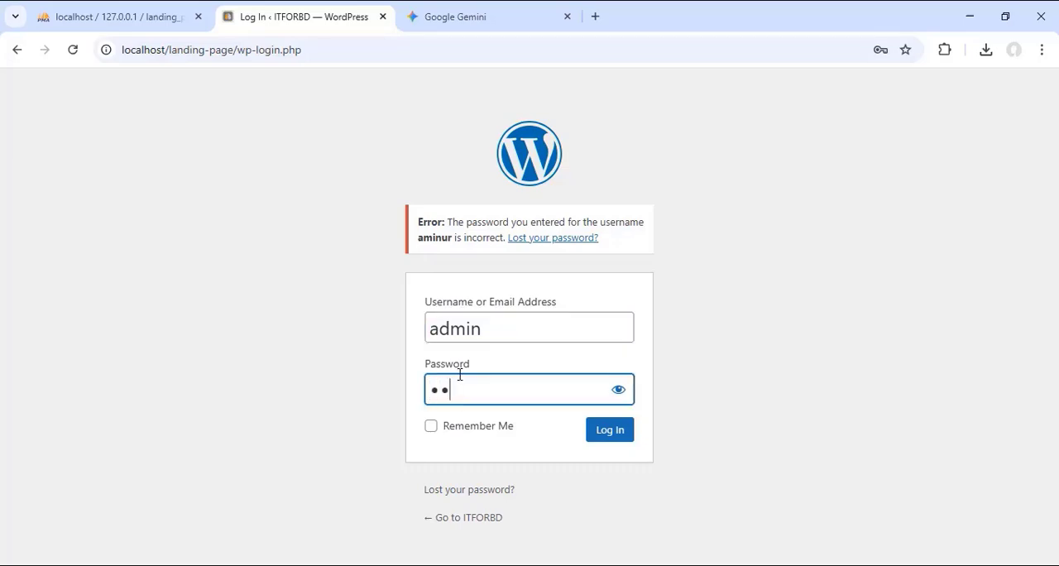
left_click(609, 430)
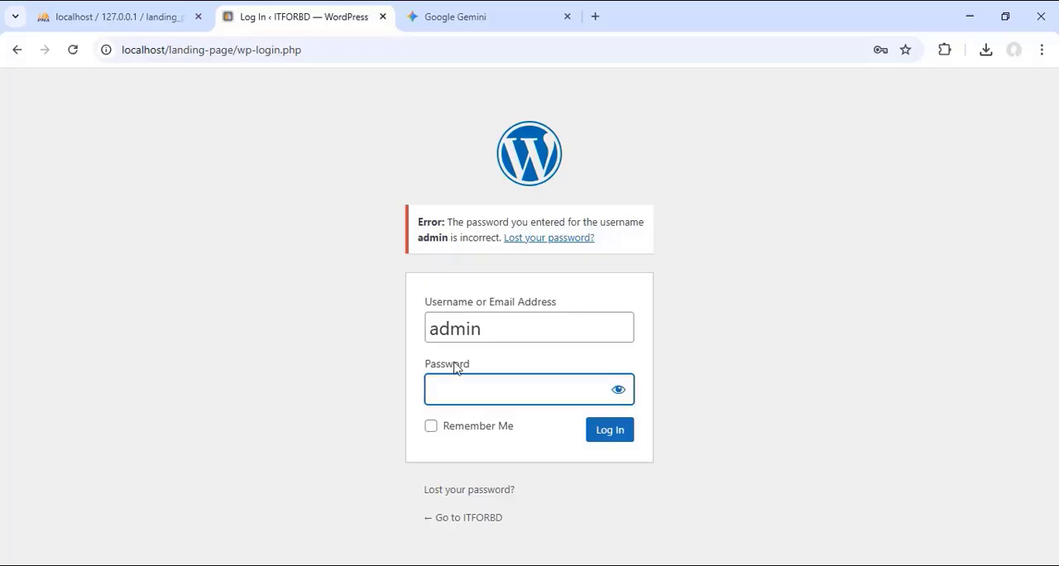
left_click(114, 16)
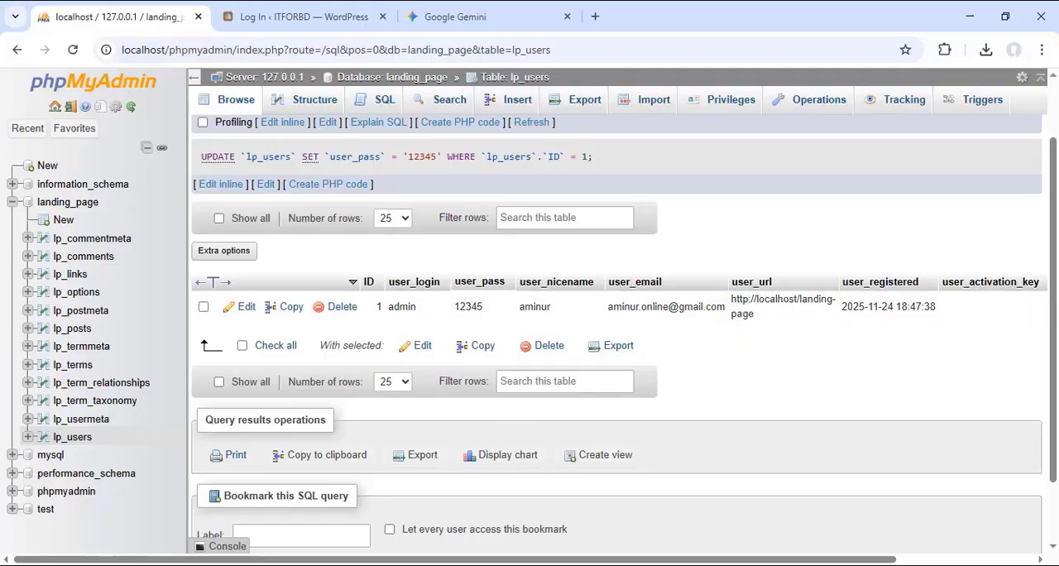
key("alt+Tab")
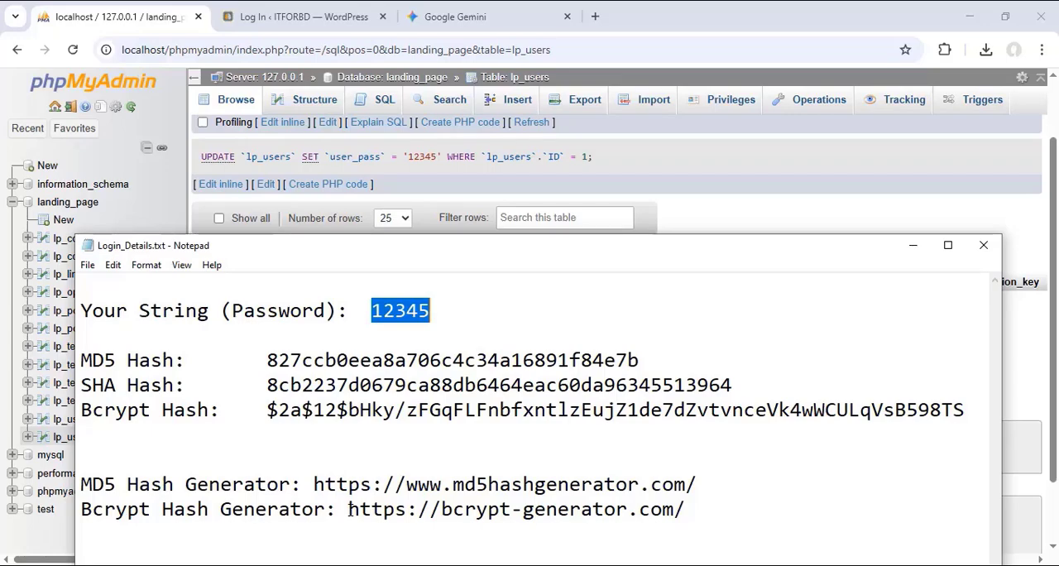
left_click_drag(348, 509, 687, 512)
right_click(638, 509)
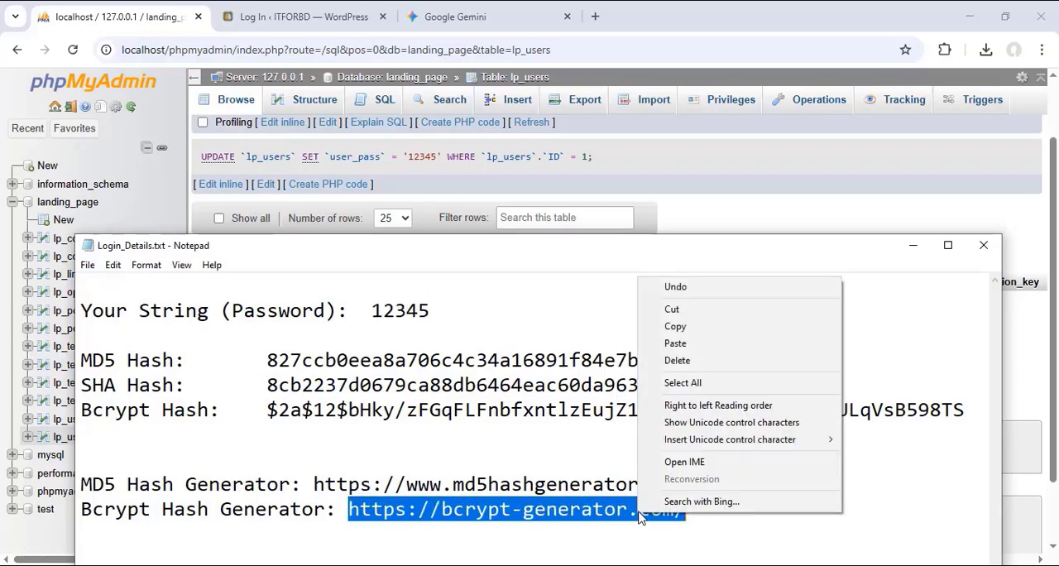
left_click(685, 334)
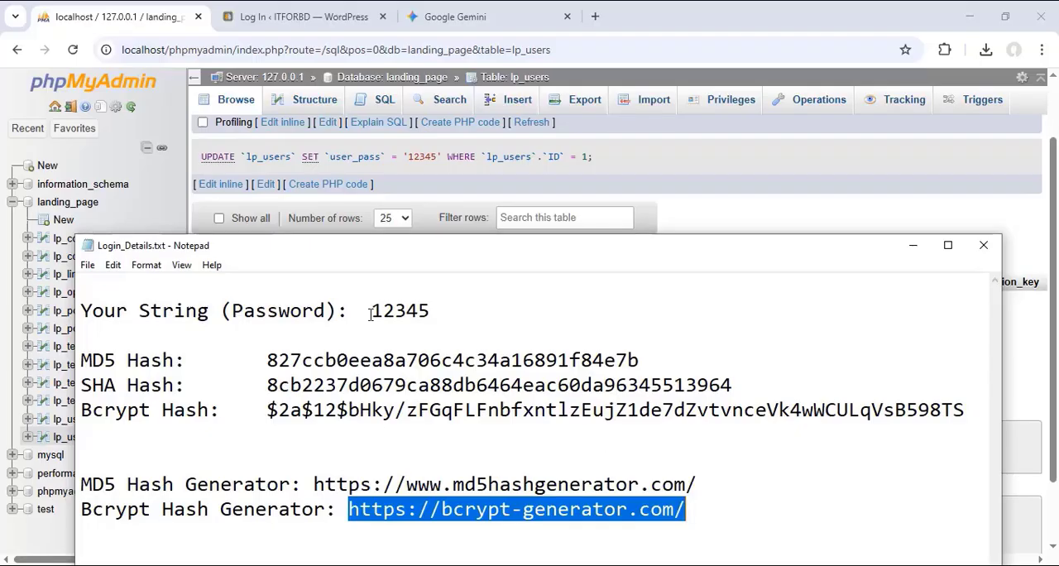
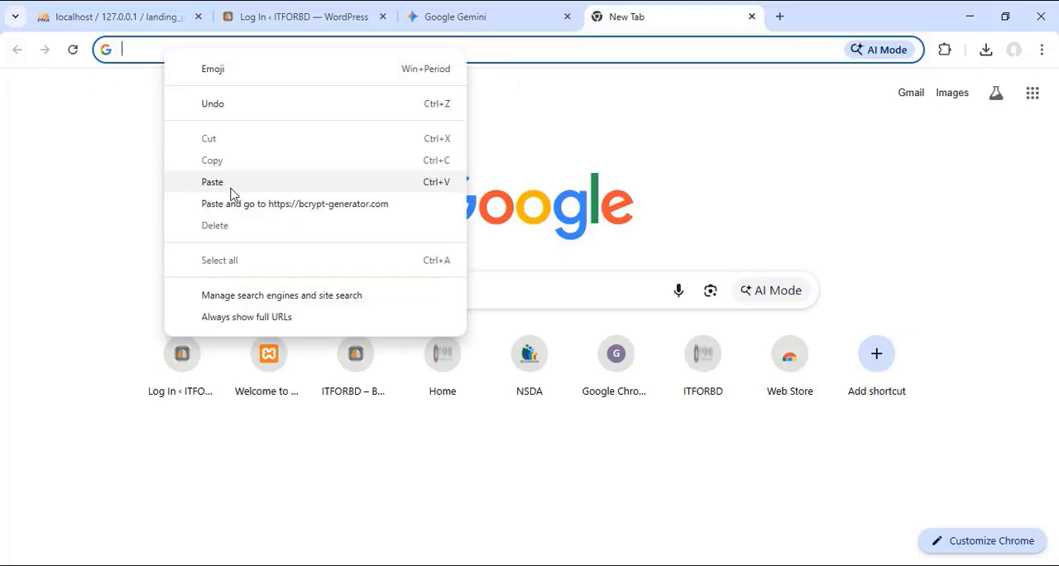
left_click(225, 183)
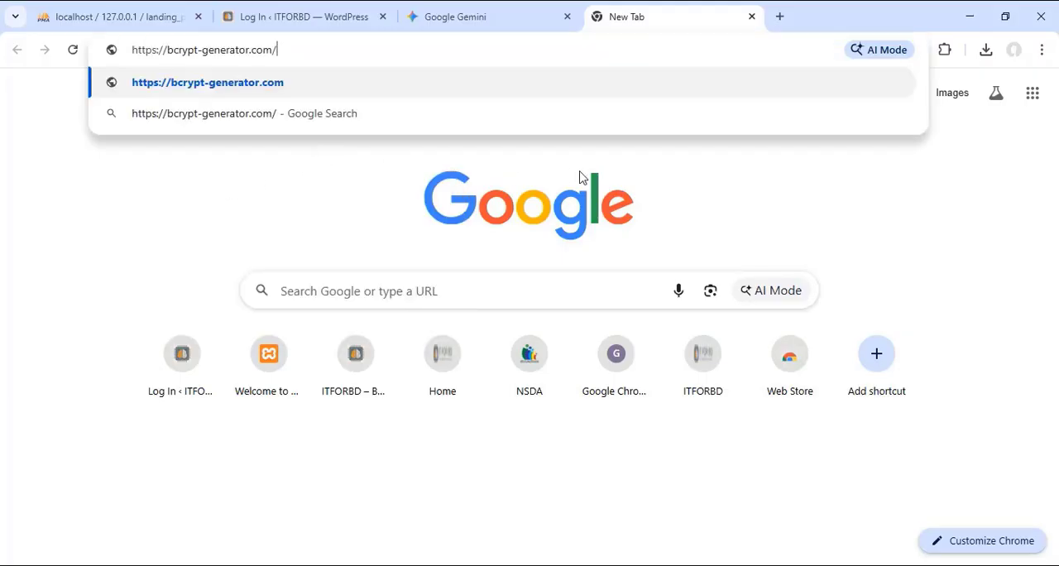
key("Return")
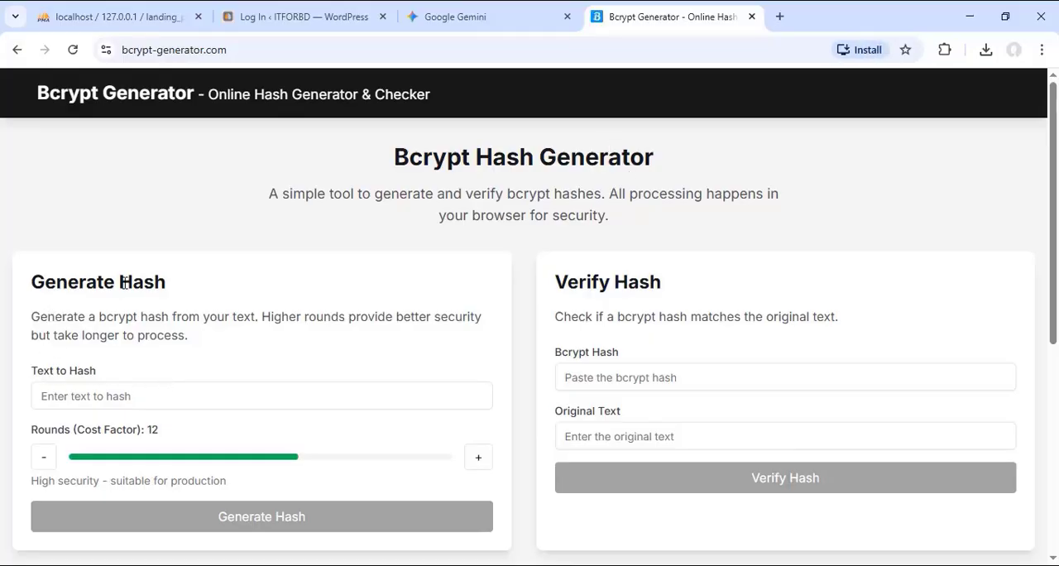
scroll(149, 302, "down", 2)
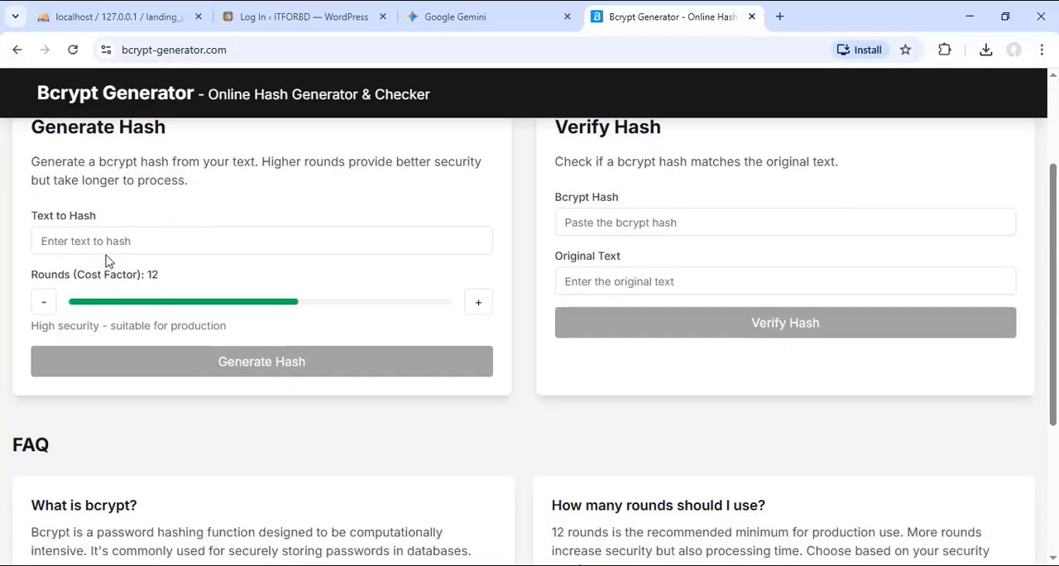
left_click(56, 242)
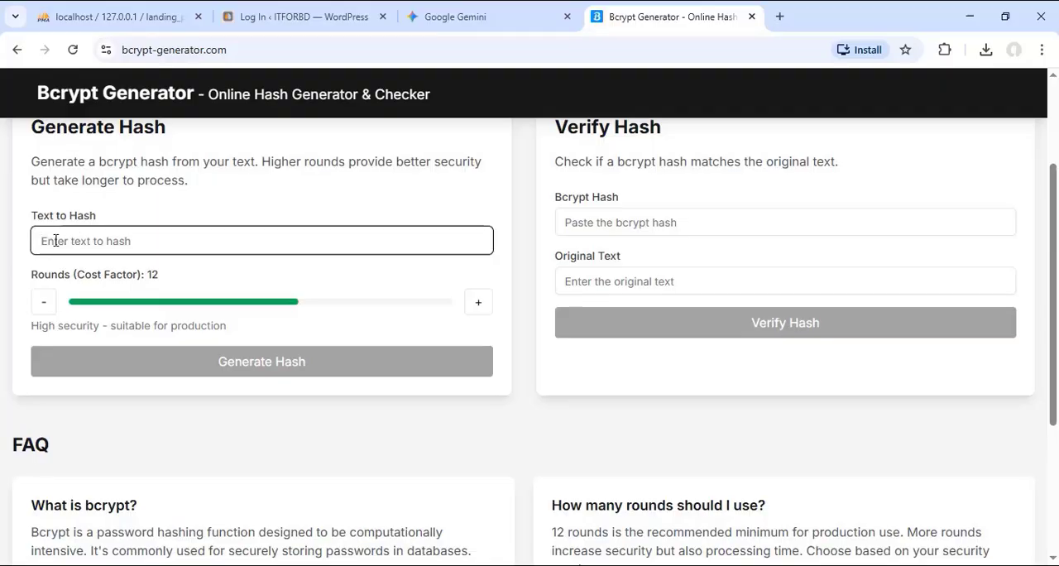
type("12345")
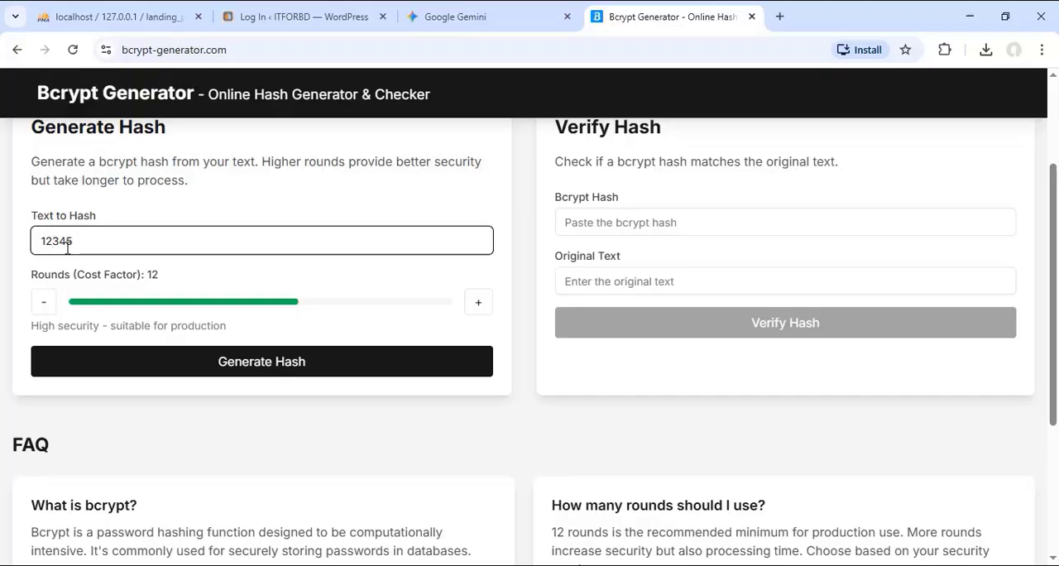
left_click(267, 366)
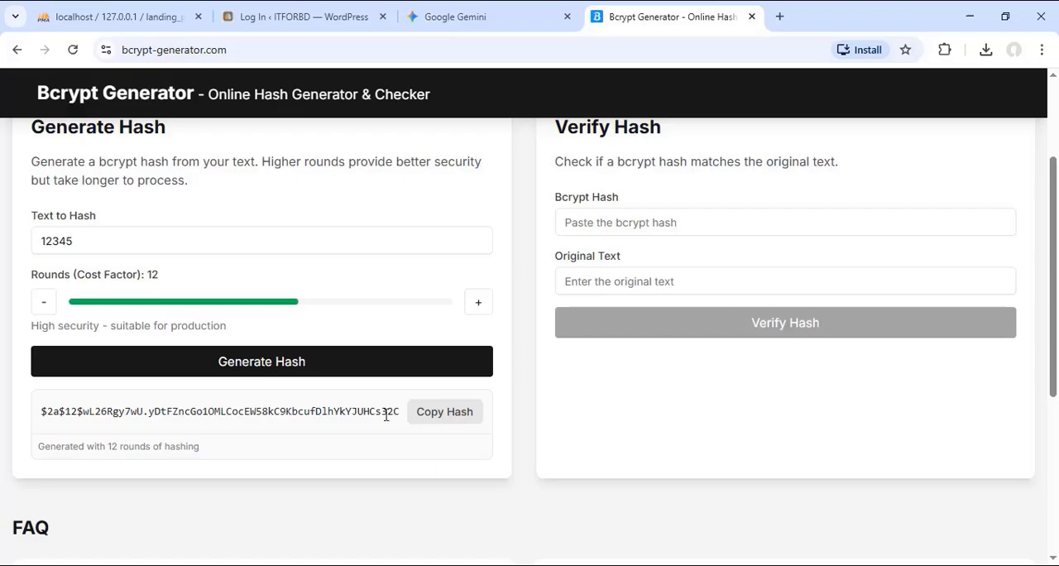
left_click(437, 418)
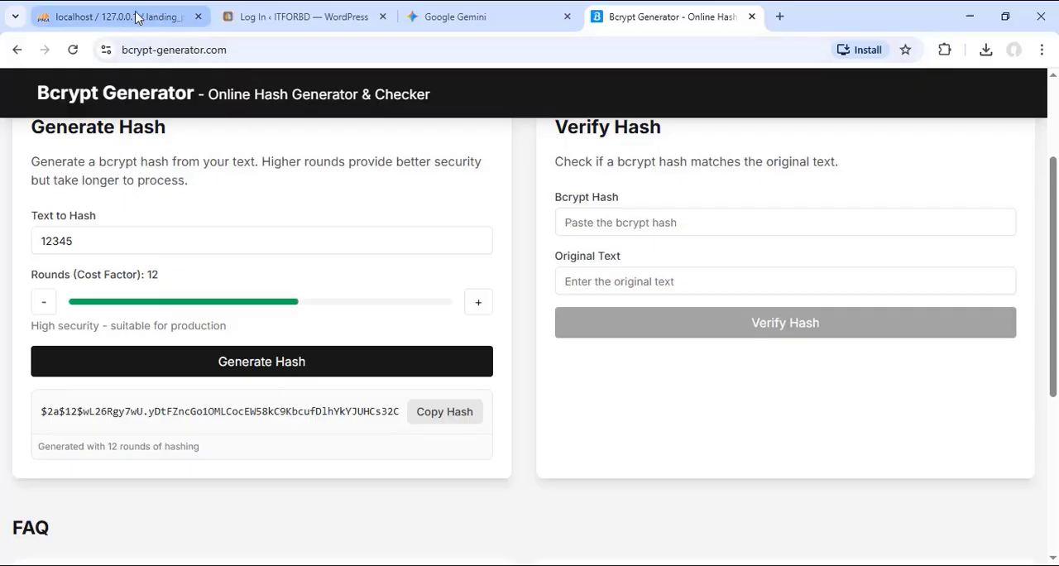
Step: Switch to the lp_users table in phpMyAdmin and replace the admin row's user_pass with the copied bcrypt hash
left_click(108, 16)
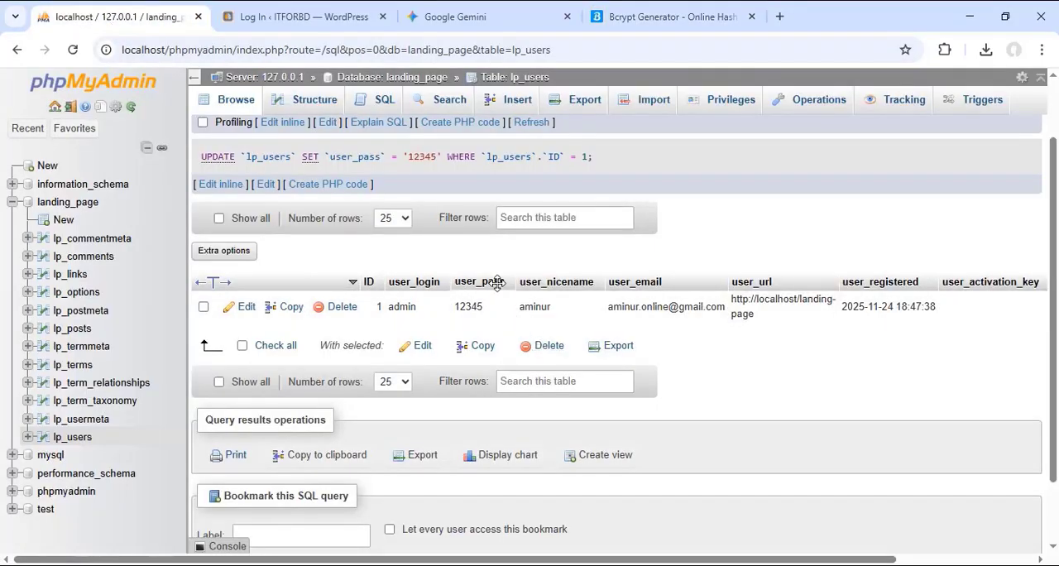
double_click(478, 306)
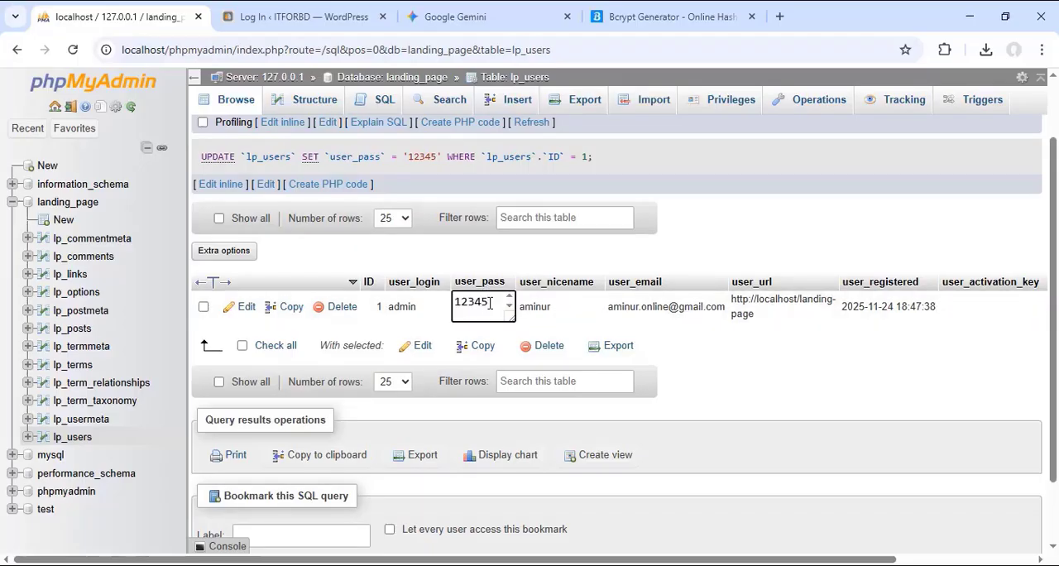
double_click(481, 303)
right_click(464, 303)
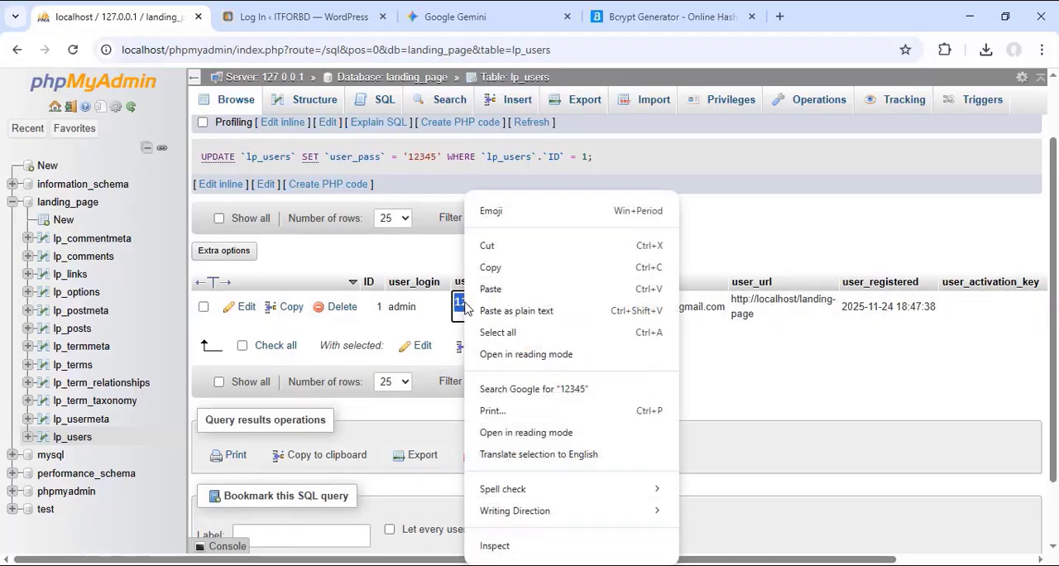
left_click(776, 365)
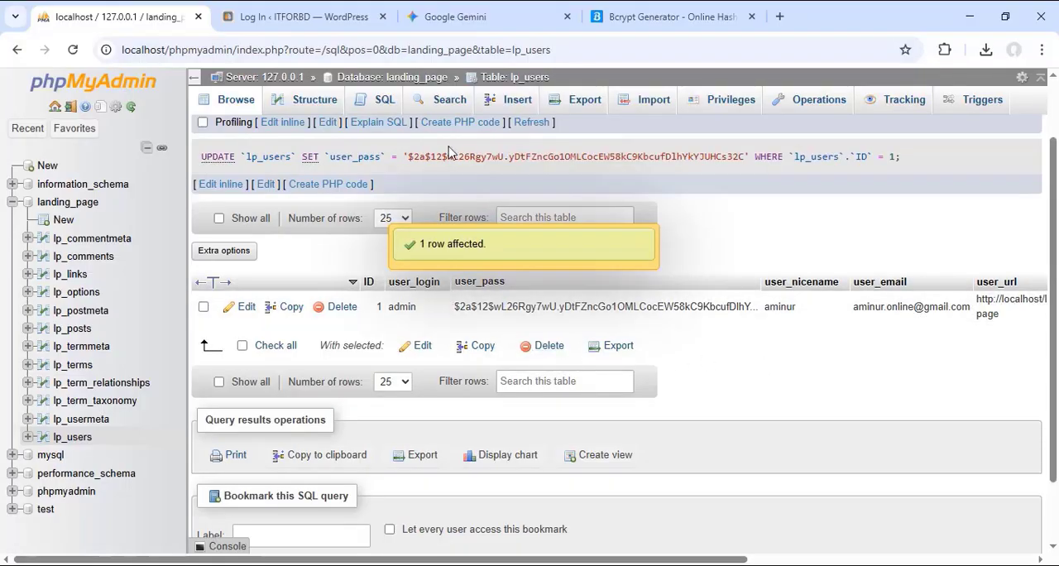
Step: On the WordPress login page, enter the account password for the admin username and show it in plain text
left_click(307, 15)
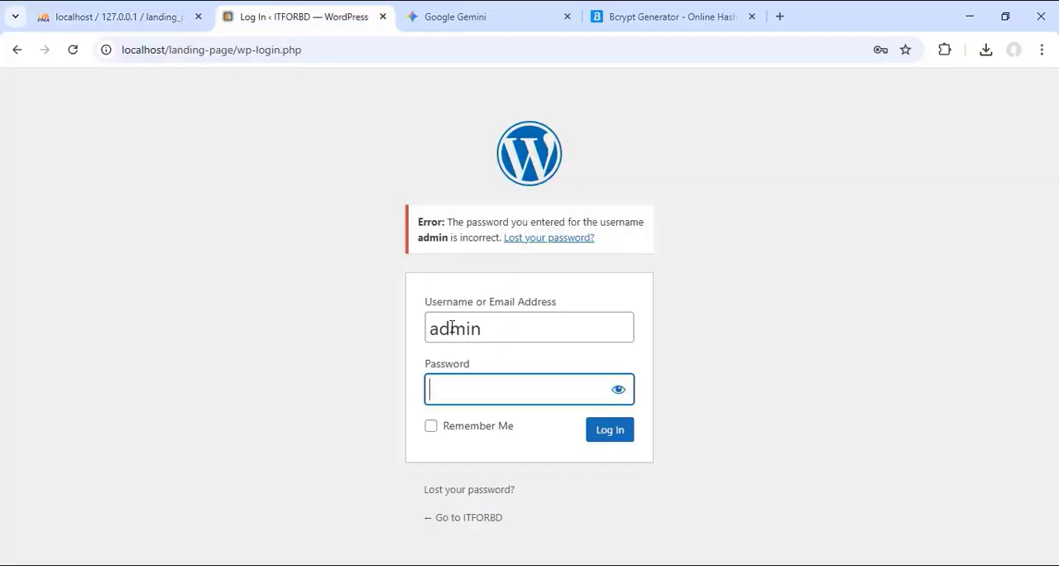
left_click_drag(491, 331, 413, 334)
left_click(471, 387)
type("••••")
type("5")
left_click(619, 389)
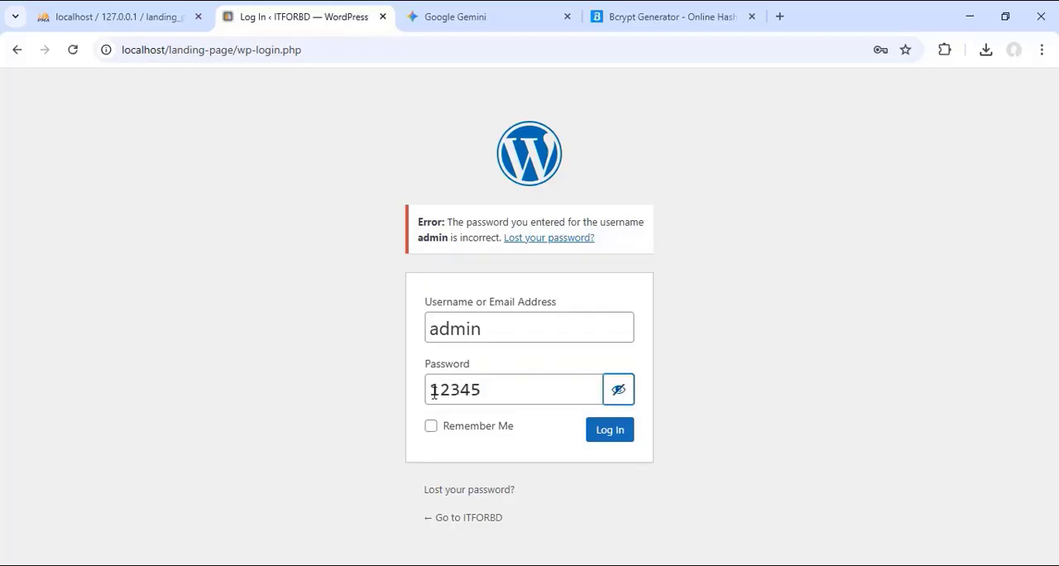
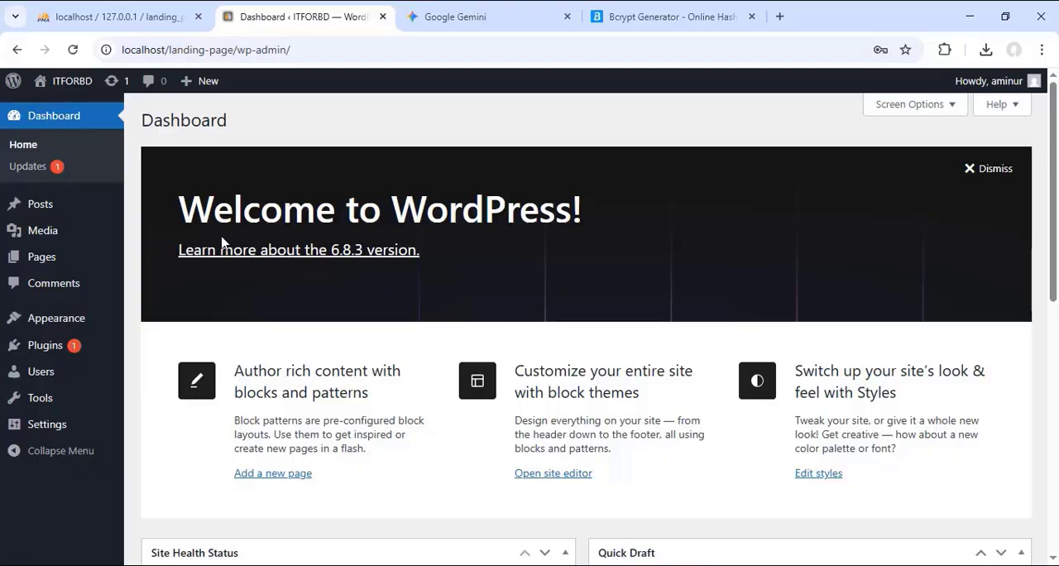
Step: Check the generated hash on the Bcrypt Generator page, then switch to Login_Details.txt in Notepad and insert two blank lines at its beginning
left_click(671, 18)
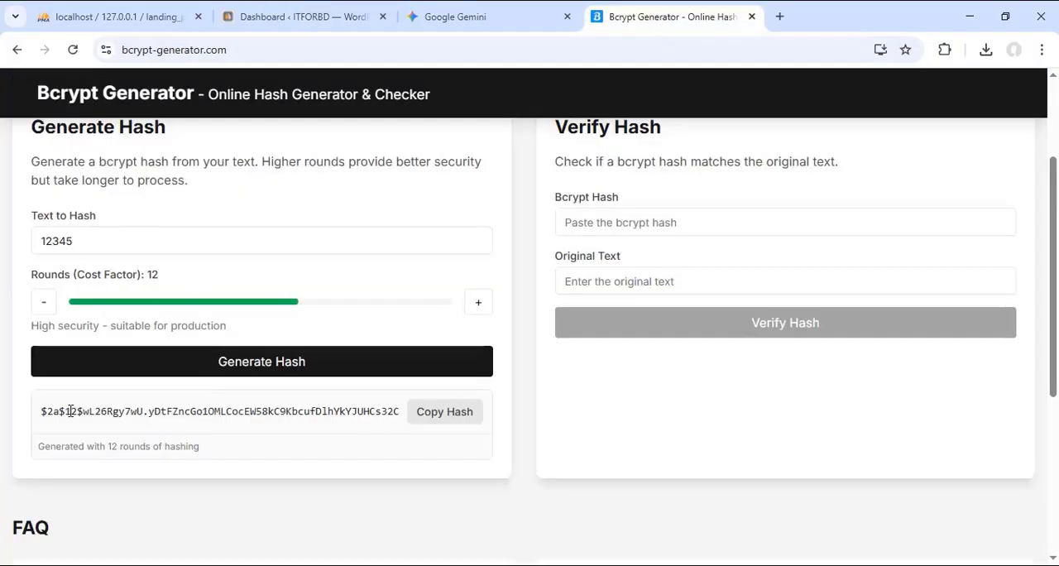
left_click_drag(41, 410, 389, 426)
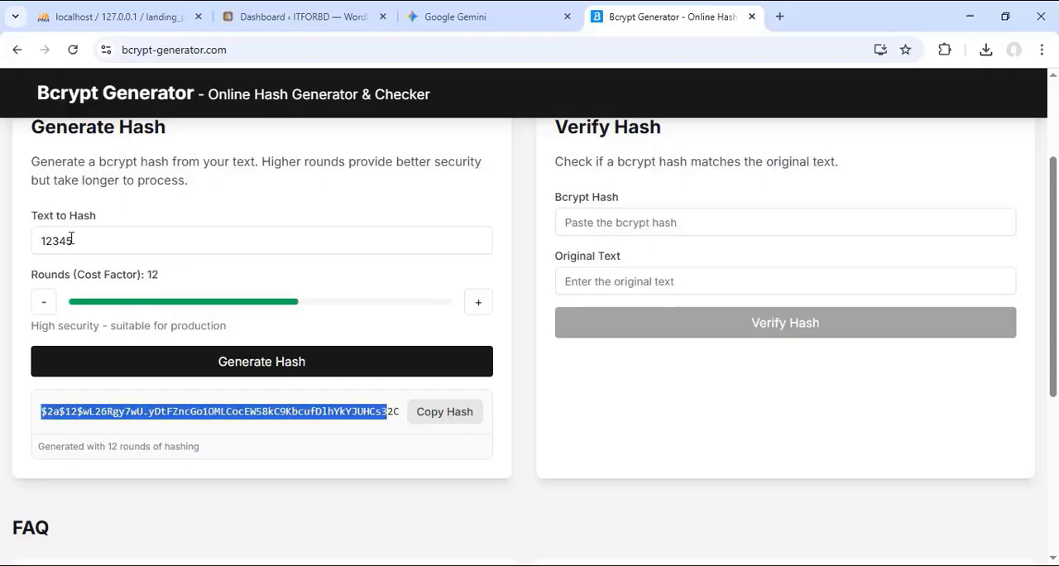
left_click(513, 565)
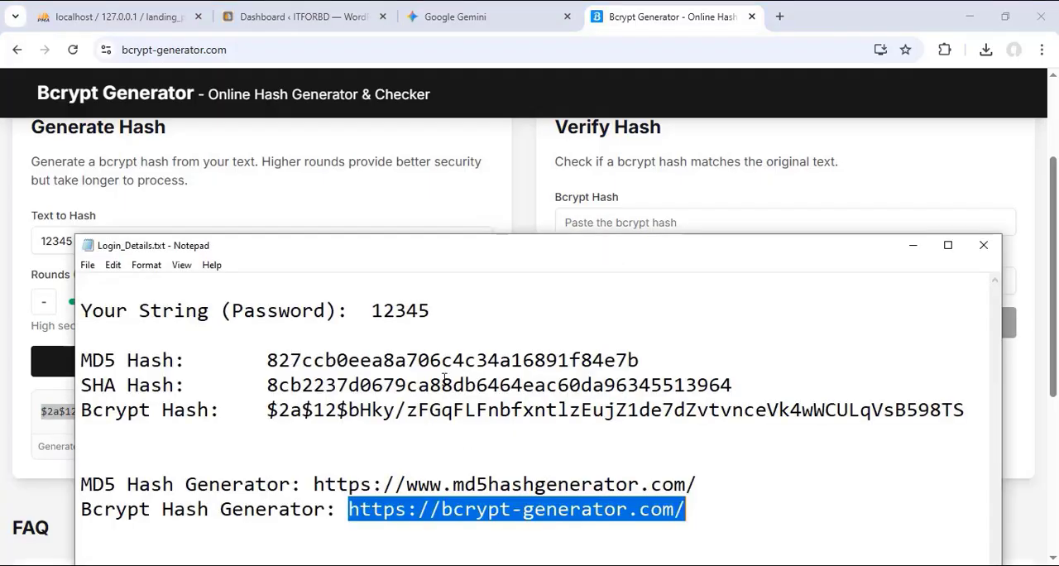
left_click_drag(534, 256, 530, 210)
left_click(141, 245)
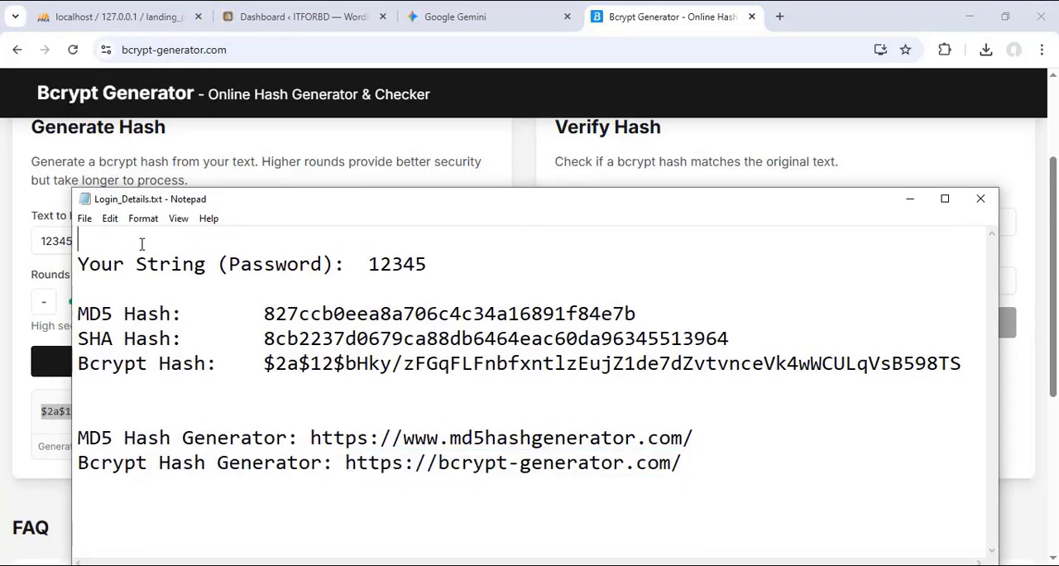
key("Return")
key("Return")
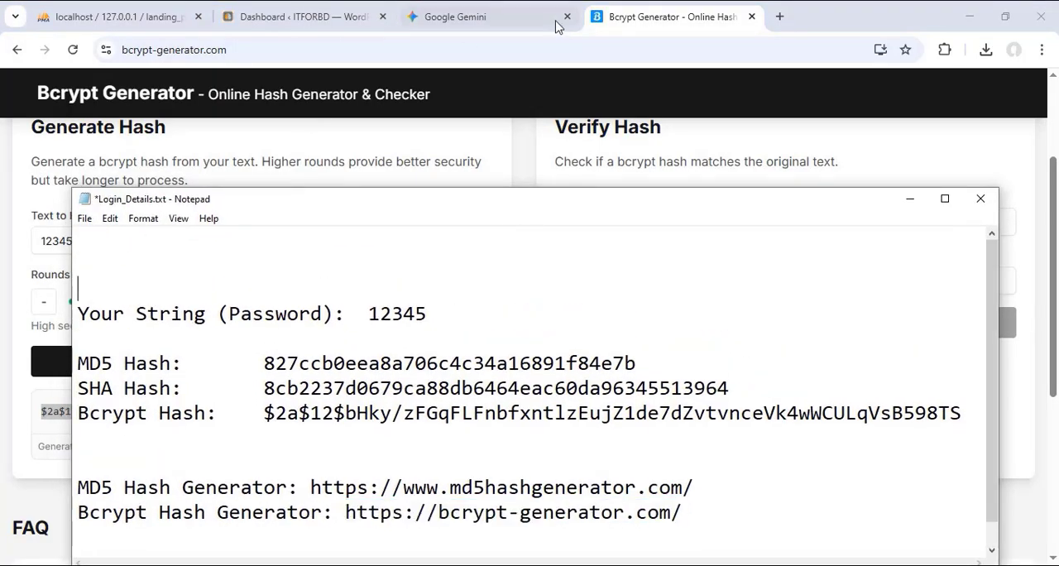
Step: Copy the generated bcrypt hash from the Bcrypt Generator page and paste it on the first line of Login_Details.txt in Notepad
left_click(627, 18)
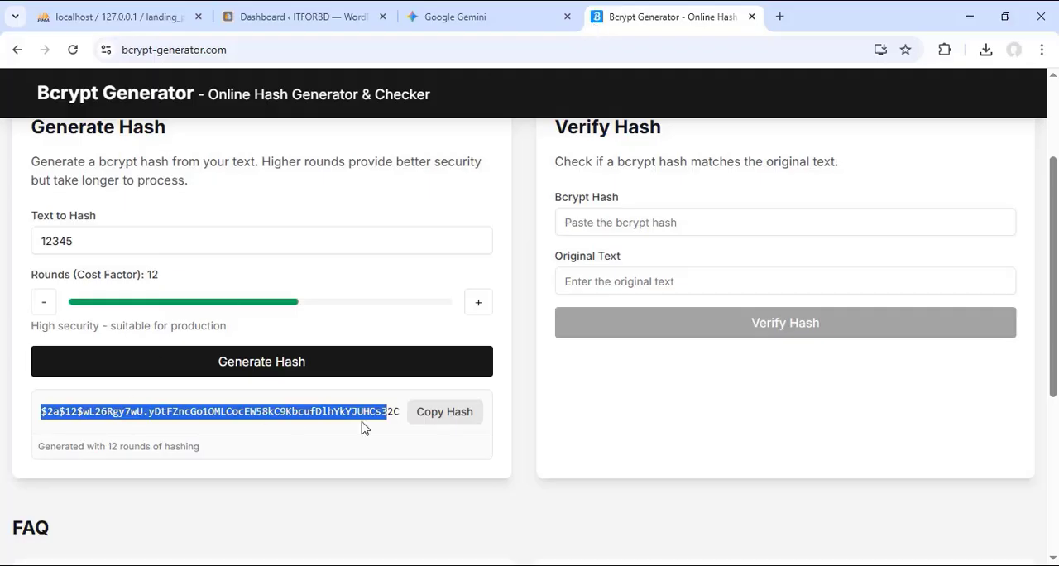
left_click(433, 411)
key("alt+Tab")
key("ctrl+v")
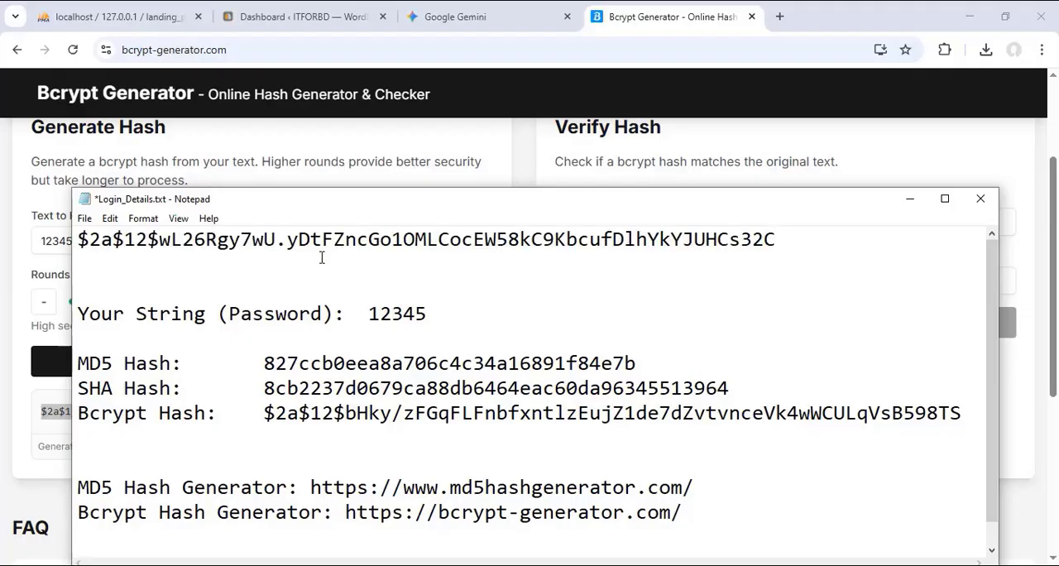
left_click_drag(814, 243, 74, 241)
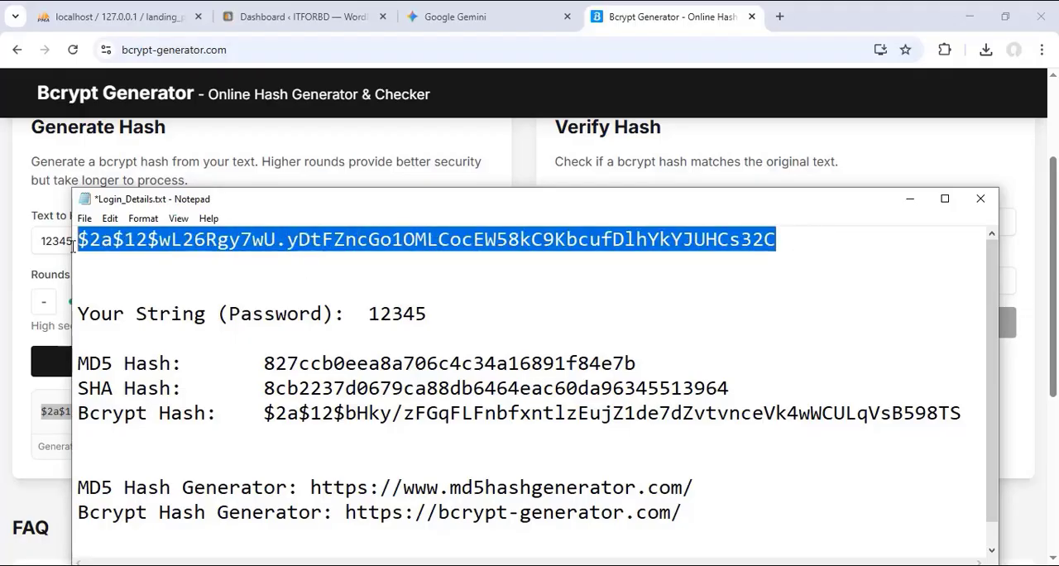
Step: On the Bcrypt Generator page, re-enter the same account password, generate another hash with 12 rounds and copy it
key("alt+Tab")
left_click(88, 238)
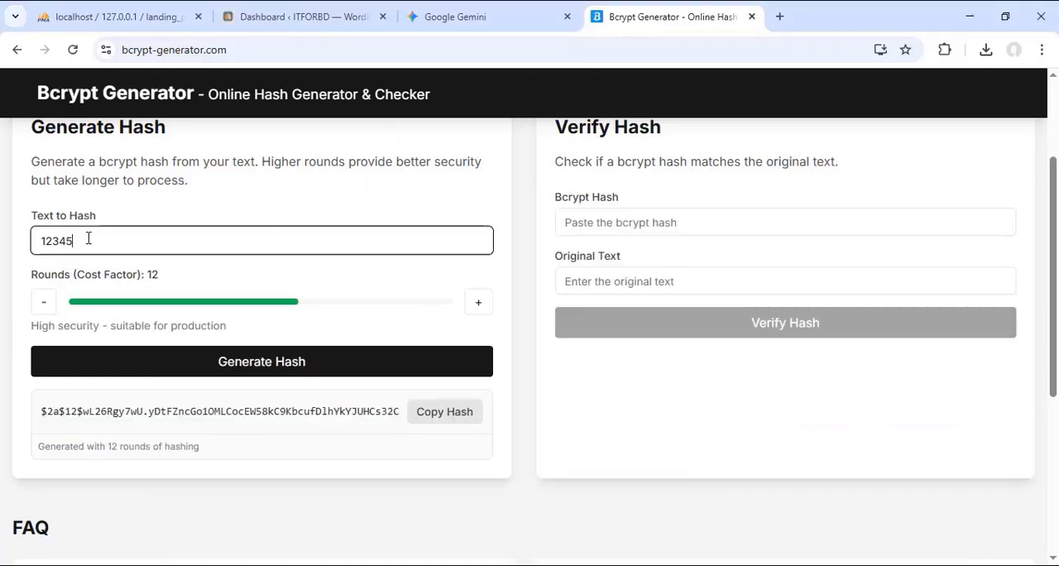
left_click_drag(91, 241, 4, 248)
type("12")
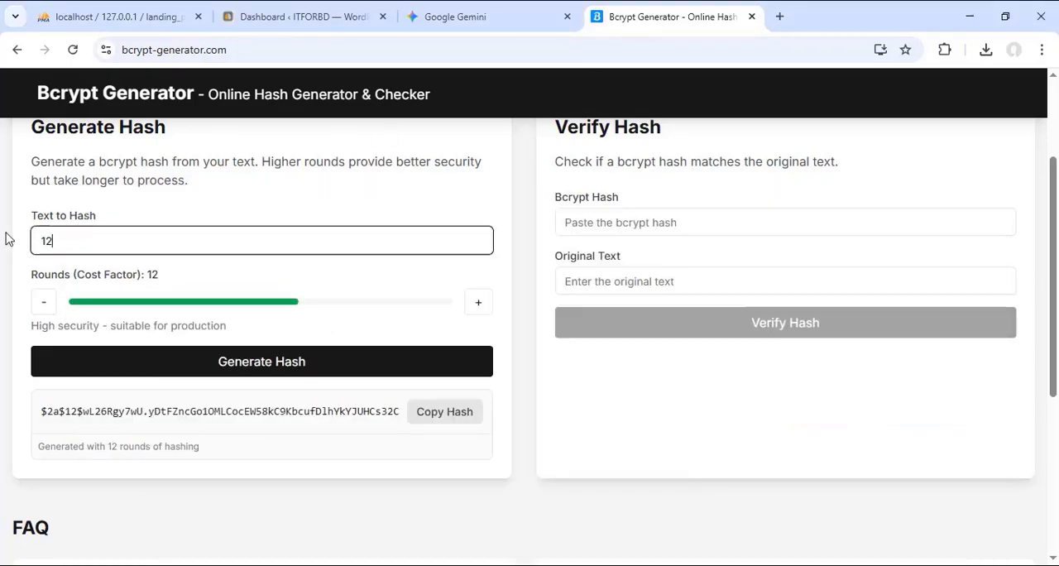
left_click(273, 364)
left_click(439, 411)
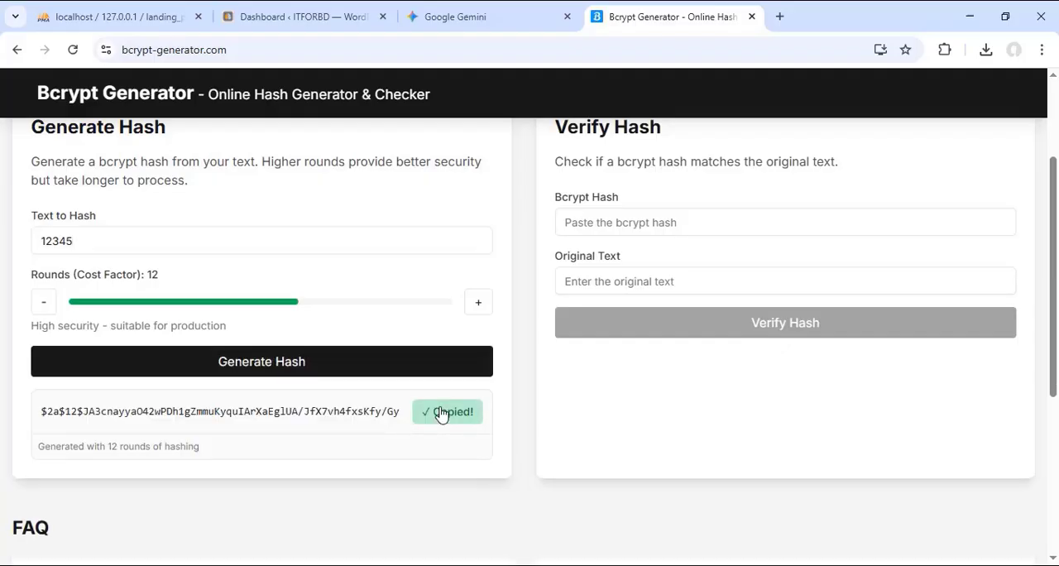
Step: Paste the new hash directly below the first one in Login_Details.txt in Notepad and compare the two hashes
key("alt+Tab")
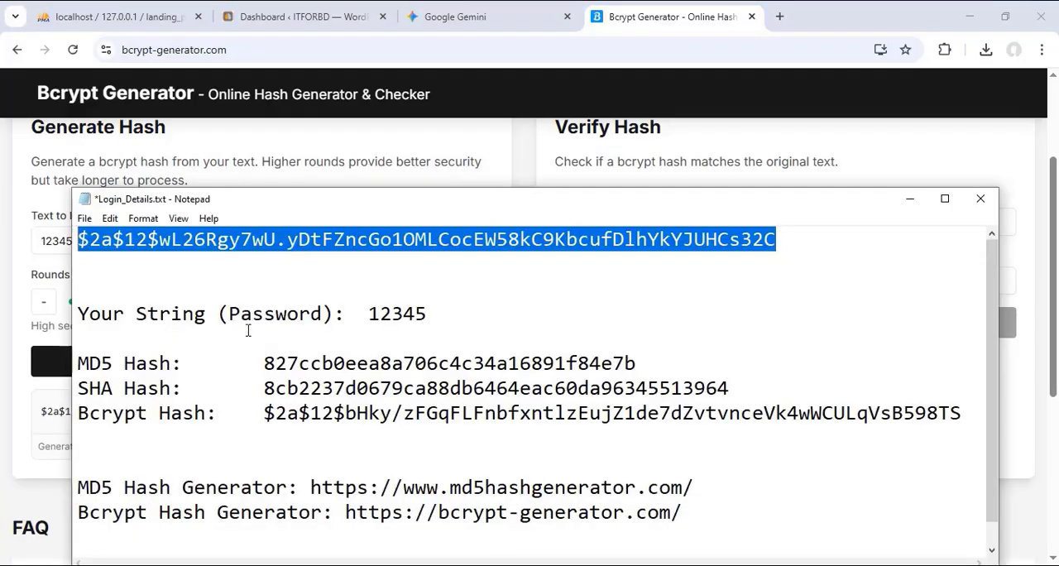
left_click(137, 271)
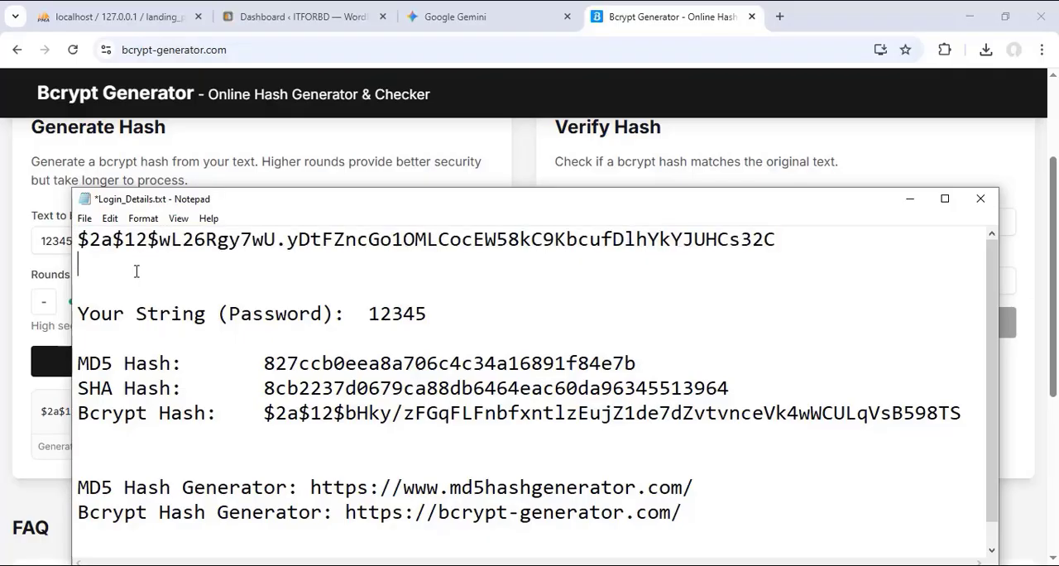
key("ctrl+v")
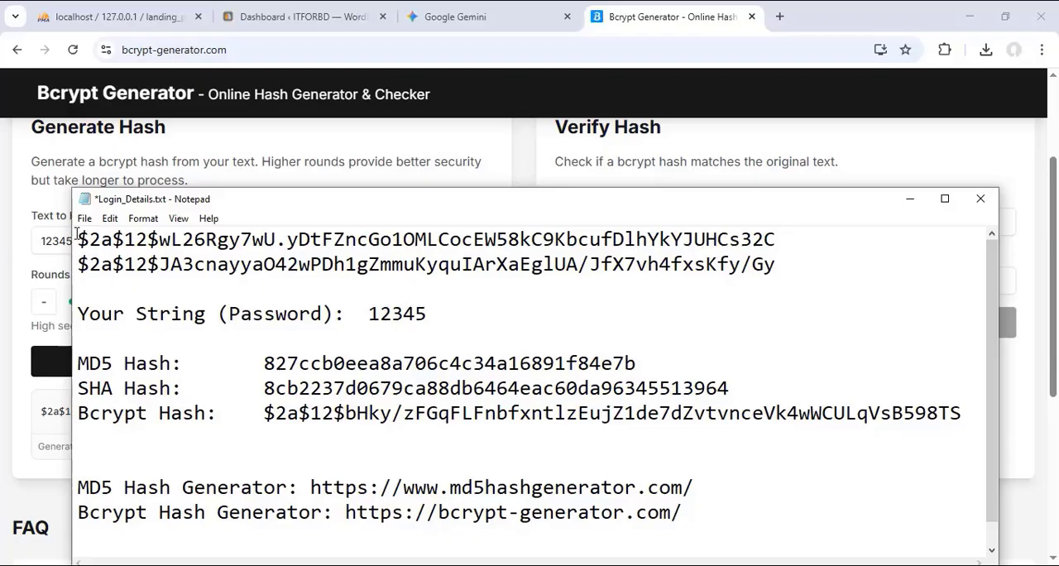
left_click_drag(79, 238, 66, 264)
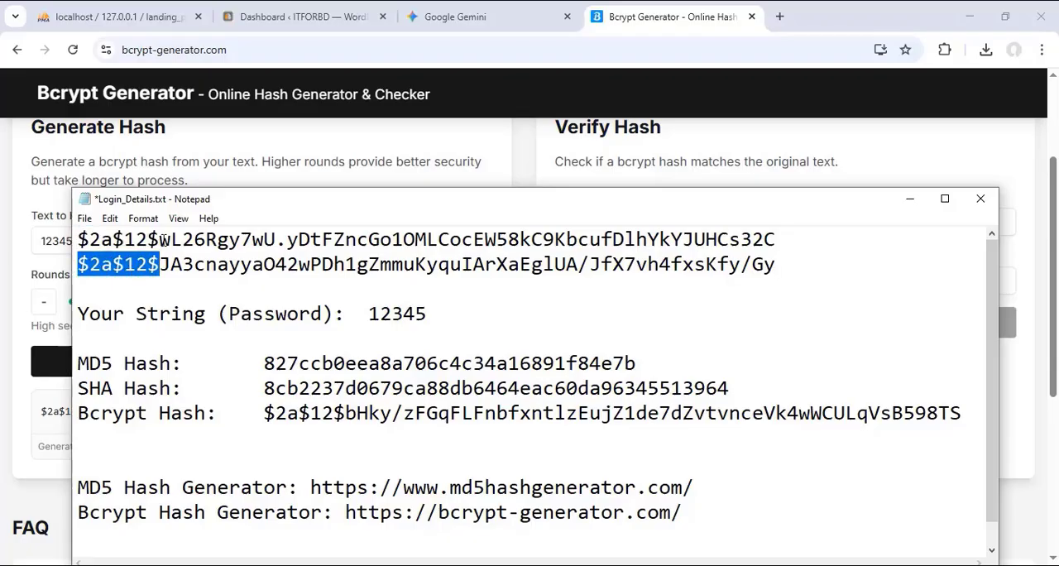
left_click_drag(164, 240, 73, 258)
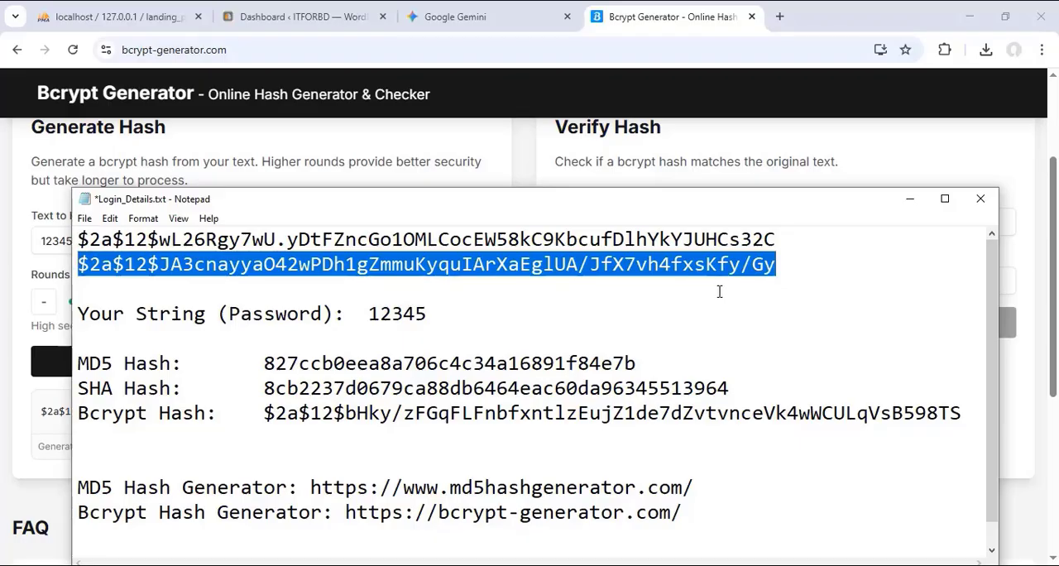
Step: Return to the Bcrypt Generator page and select the password in the text to hash
left_click(660, 17)
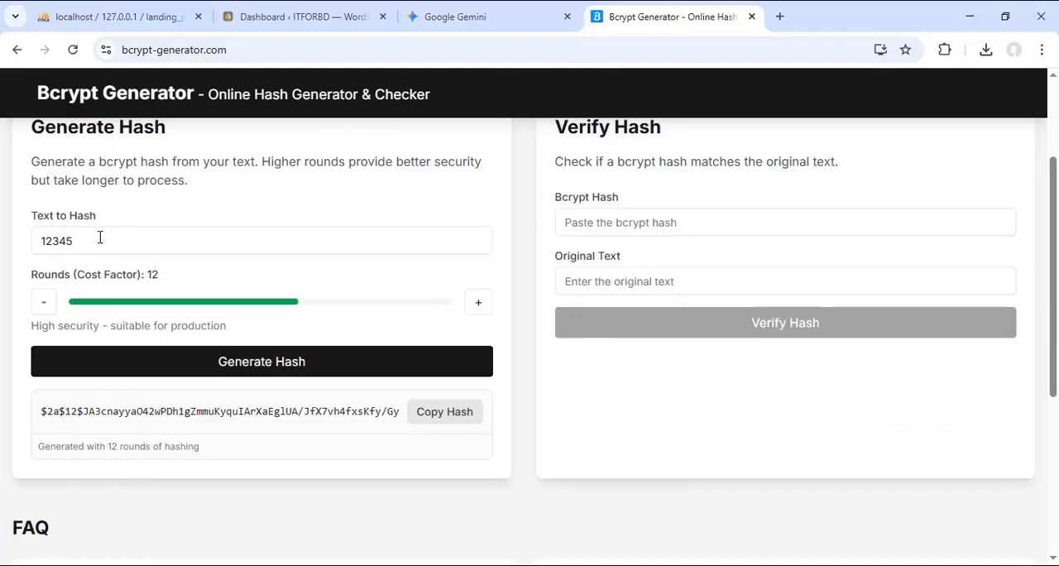
double_click(71, 240)
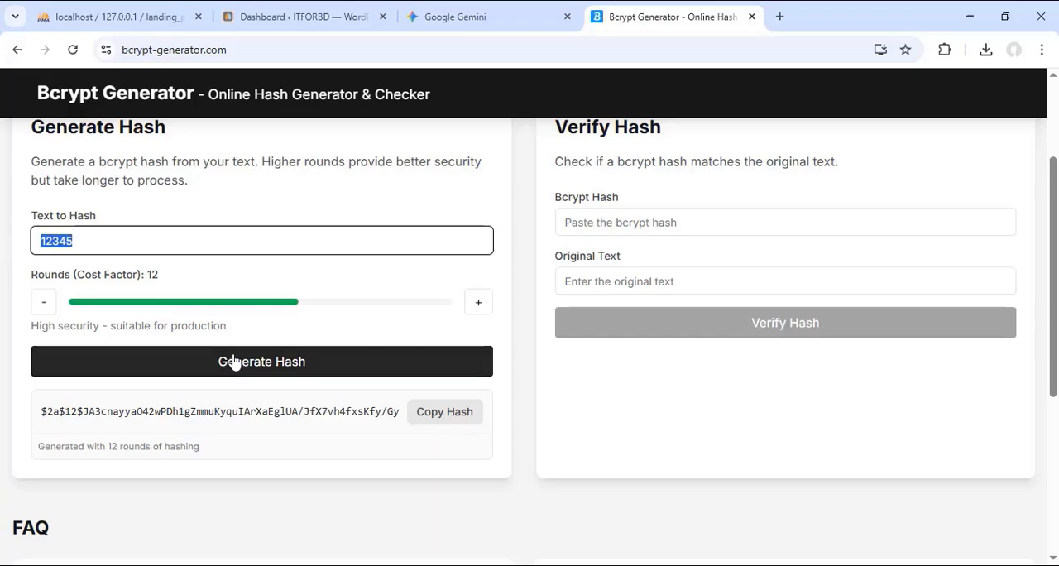
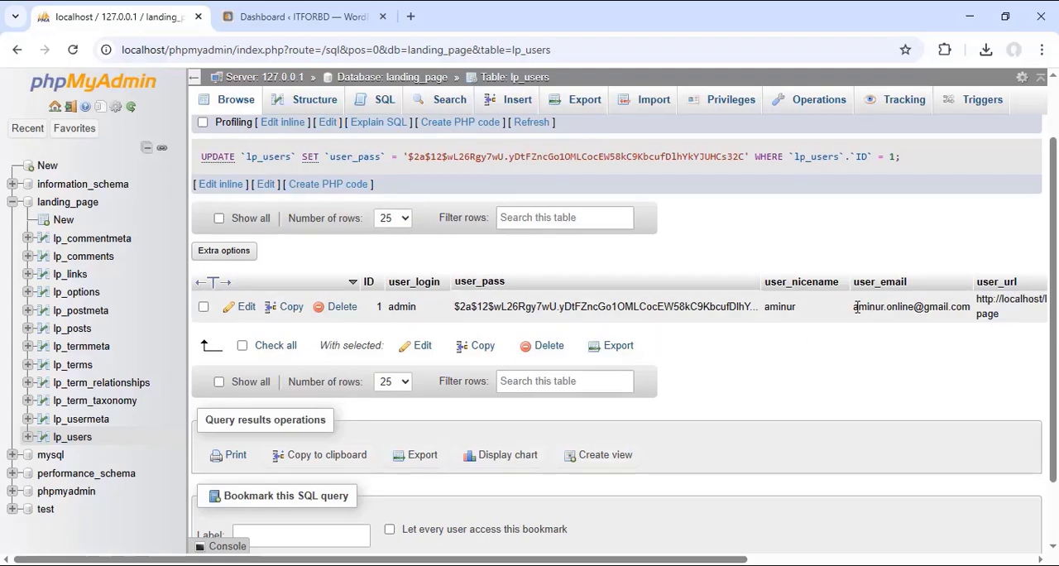
Step: Check the admin user's email in the lp_users table, and open the ITFORBD site from the WordPress dashboard in a new tab
left_click_drag(853, 308, 967, 308)
left_click(940, 364)
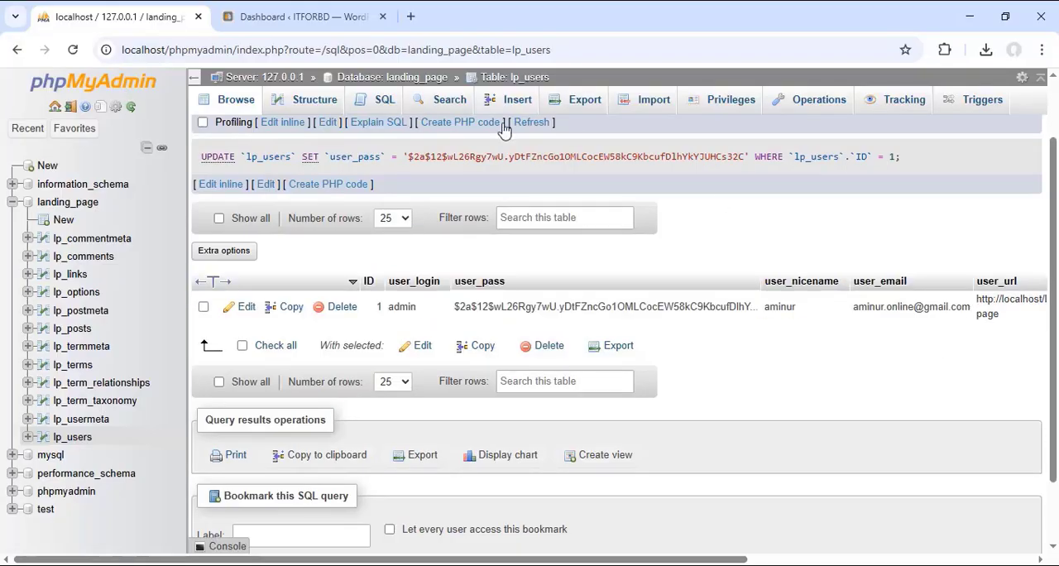
left_click(302, 17)
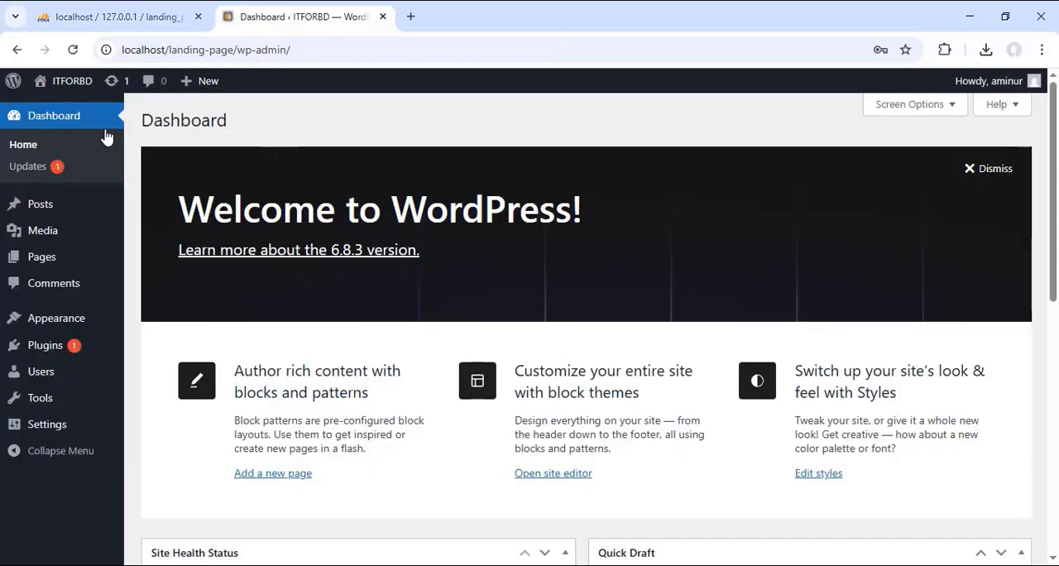
mouse_move(71, 82)
right_click(53, 115)
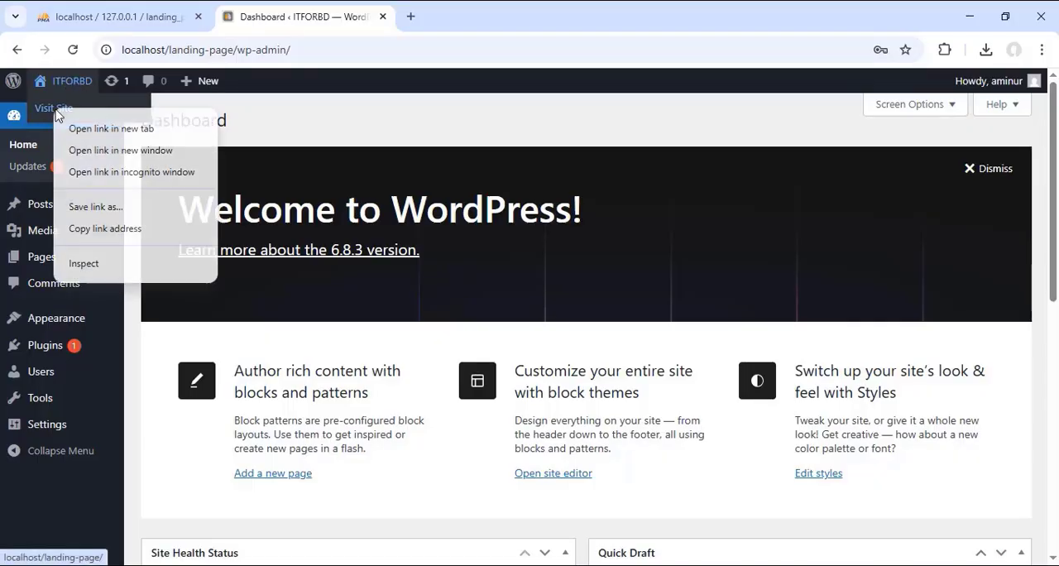
left_click(83, 129)
left_click(476, 18)
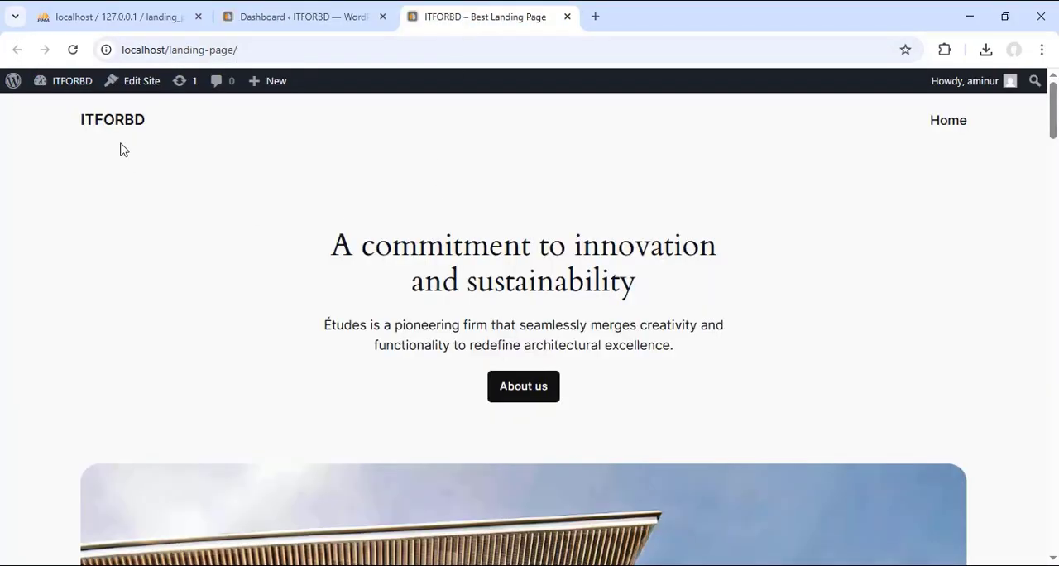
Step: Compare the site title in the landing page header with the blogname value in the lp_options table in phpMyAdmin
left_click_drag(74, 123, 151, 130)
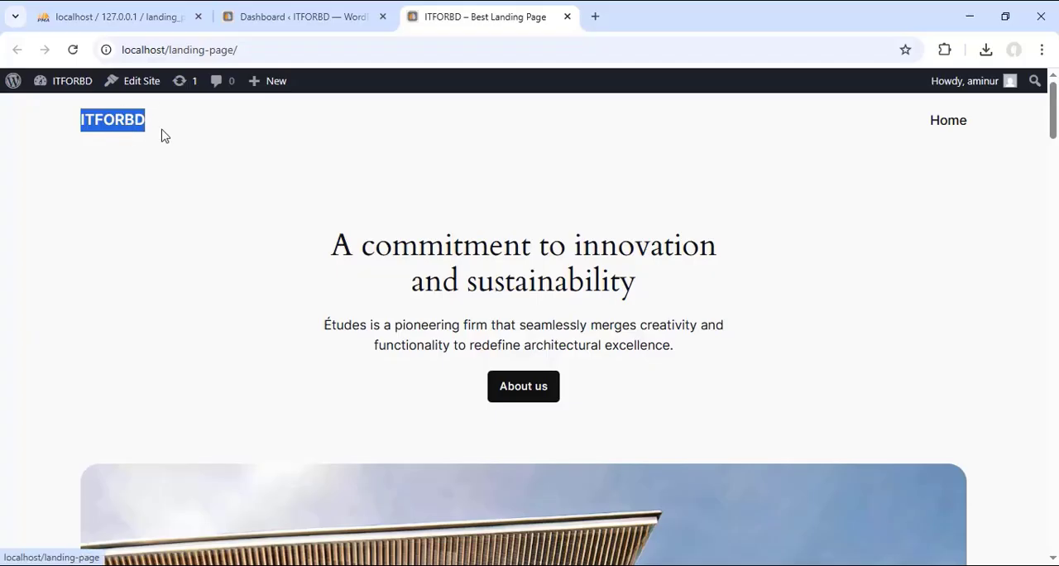
left_click(58, 123)
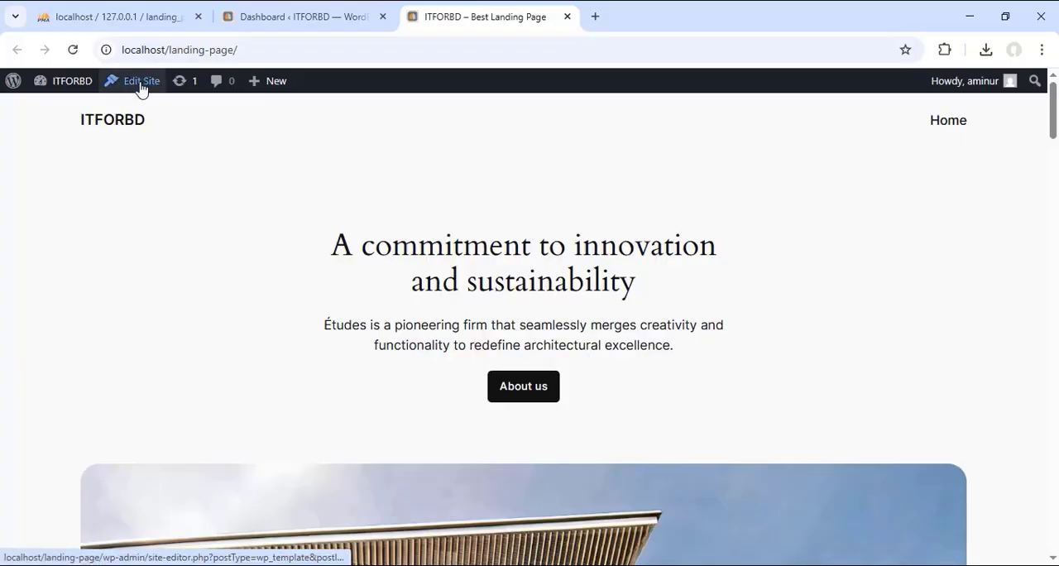
left_click_drag(70, 121, 146, 119)
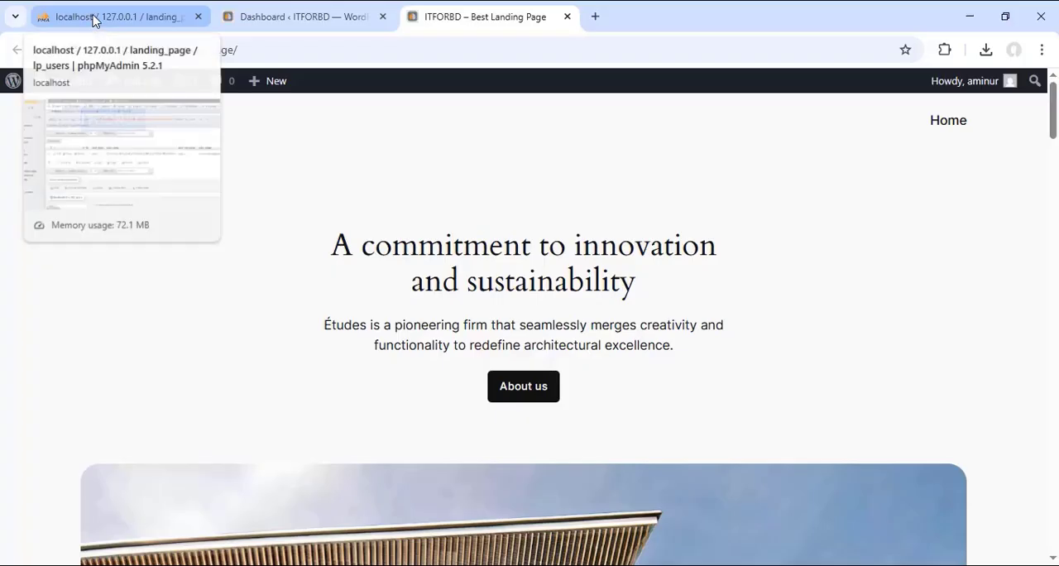
left_click(94, 21)
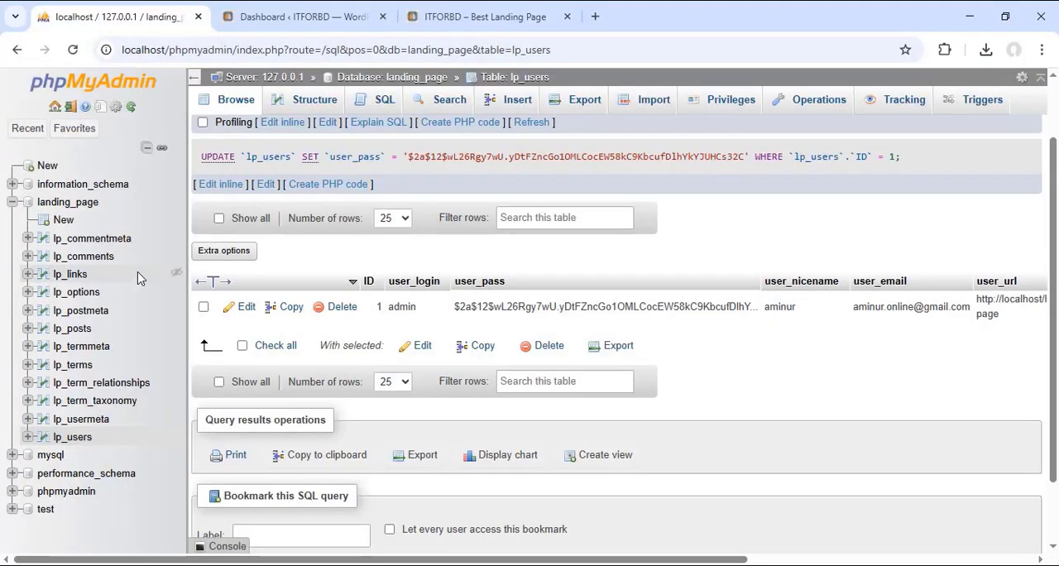
left_click(79, 293)
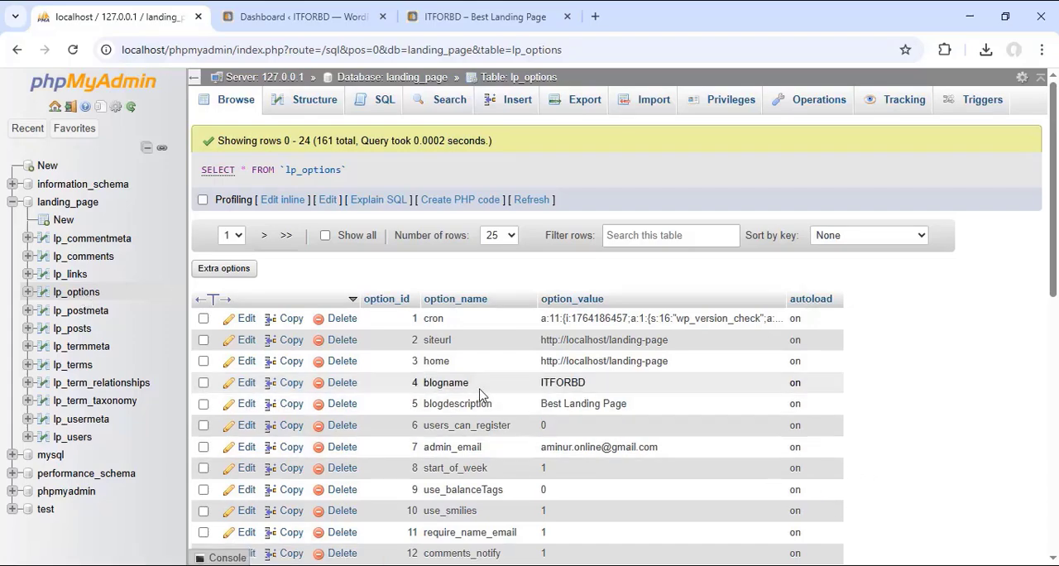
left_click_drag(488, 391, 422, 389)
left_click_drag(630, 387, 538, 384)
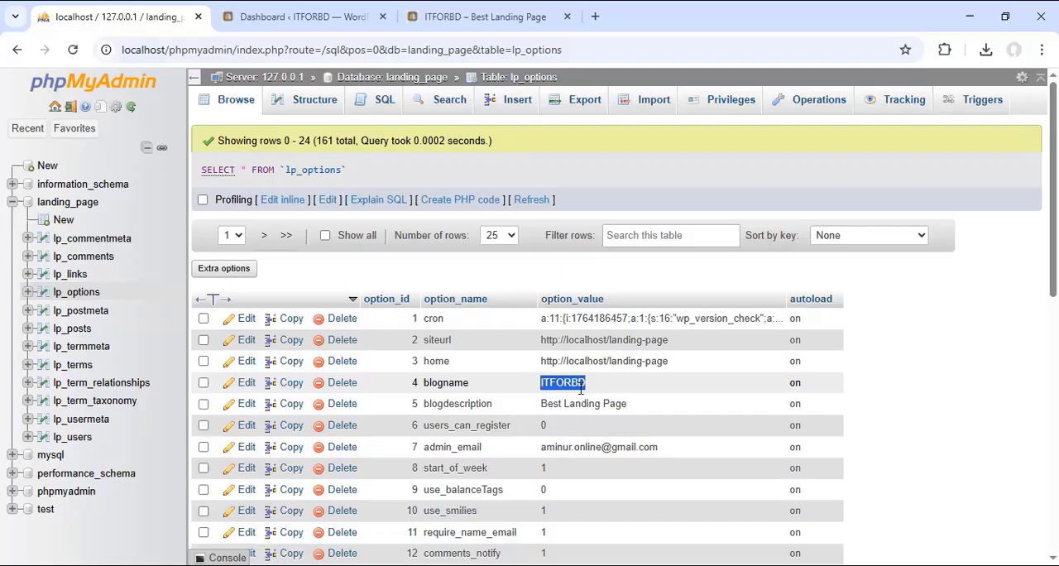
left_click(889, 369)
Step: Review the lp_options rows and check the siteurl and home values against the address used by the WordPress dashboard and site
scroll(497, 367, "down", 3)
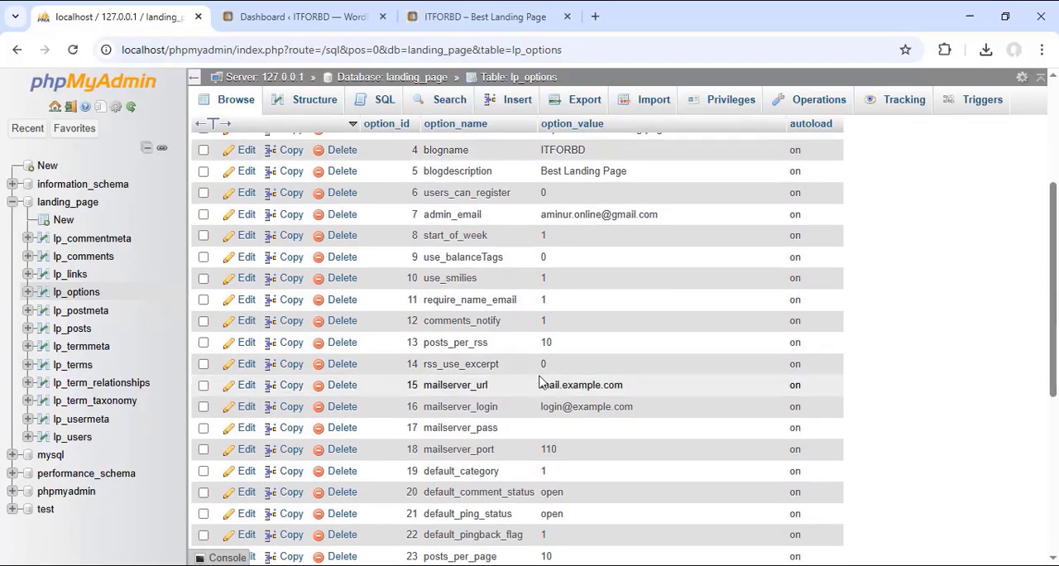
scroll(538, 382, "up", 3)
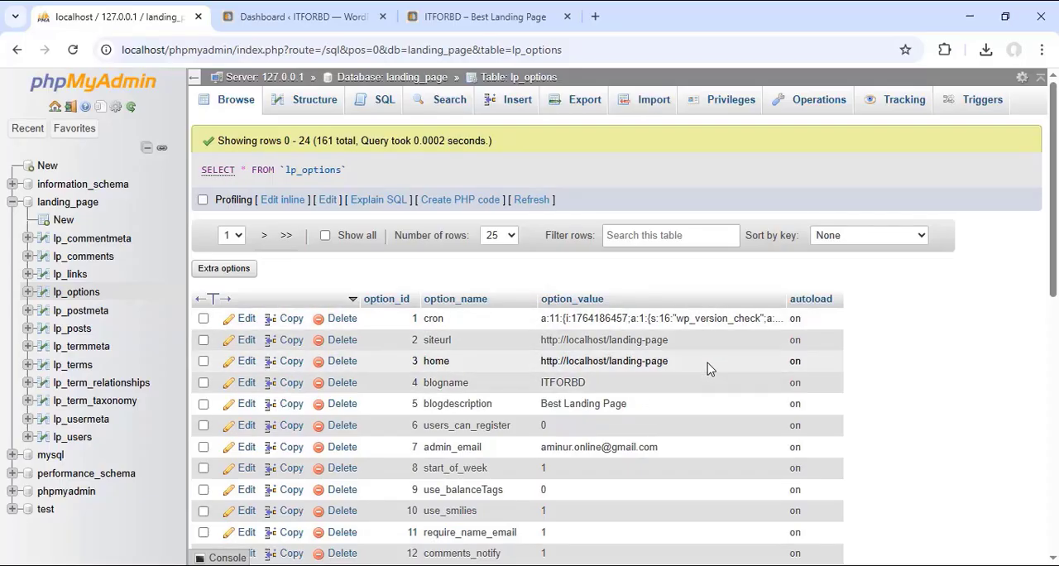
scroll(703, 369, "down", 2)
scroll(709, 369, "down", 3)
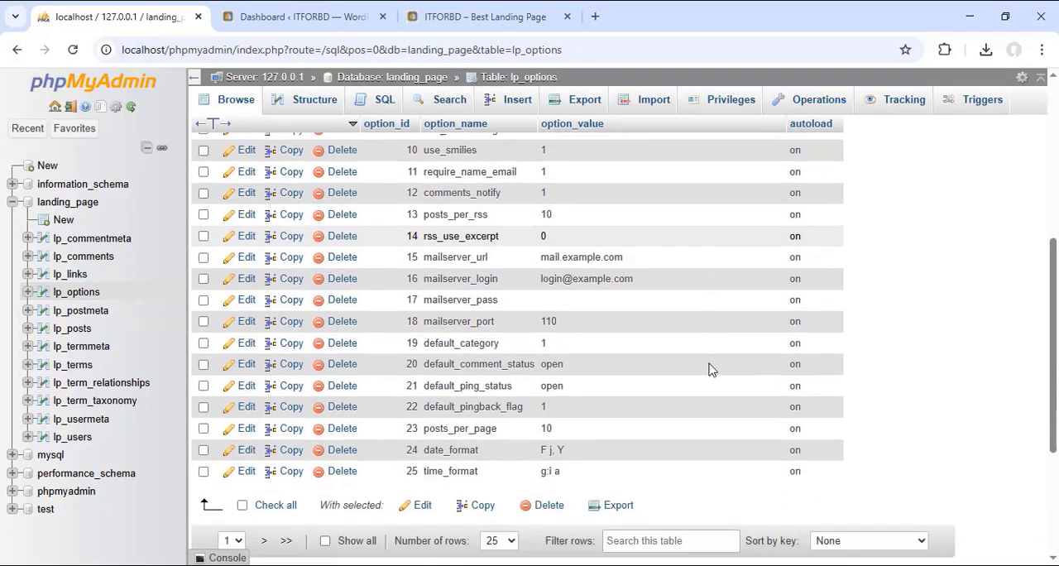
scroll(709, 369, "up", 3)
scroll(709, 369, "up", 2)
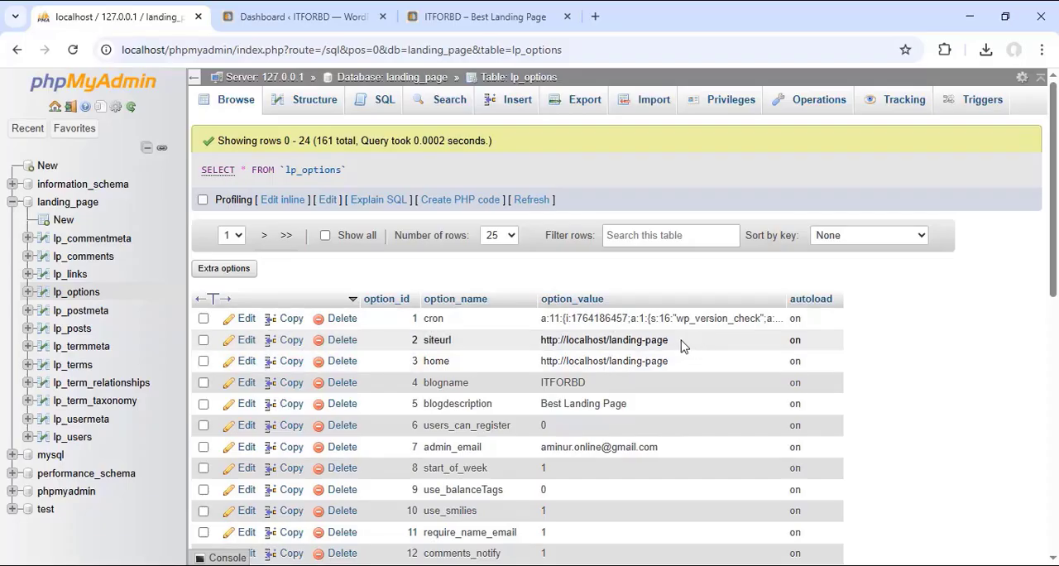
left_click_drag(685, 346, 539, 342)
left_click_drag(668, 362, 545, 364)
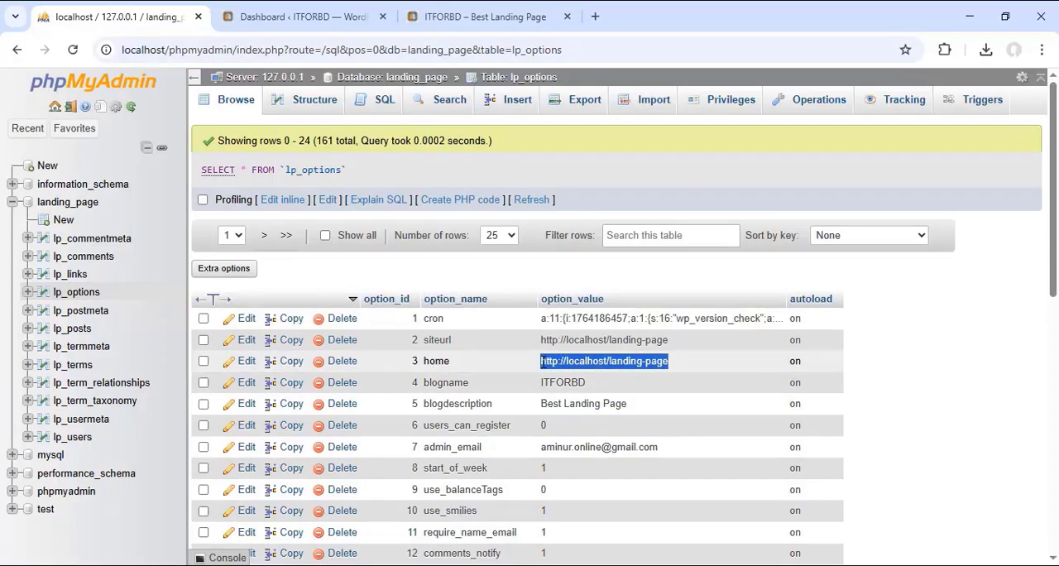
left_click(303, 16)
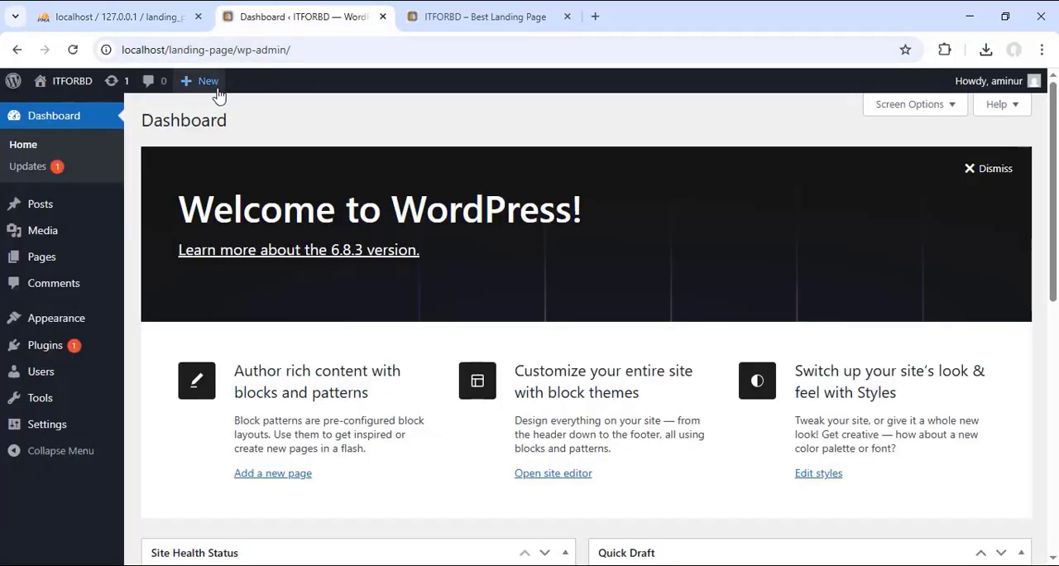
left_click_drag(233, 51, 166, 49)
left_click(447, 15)
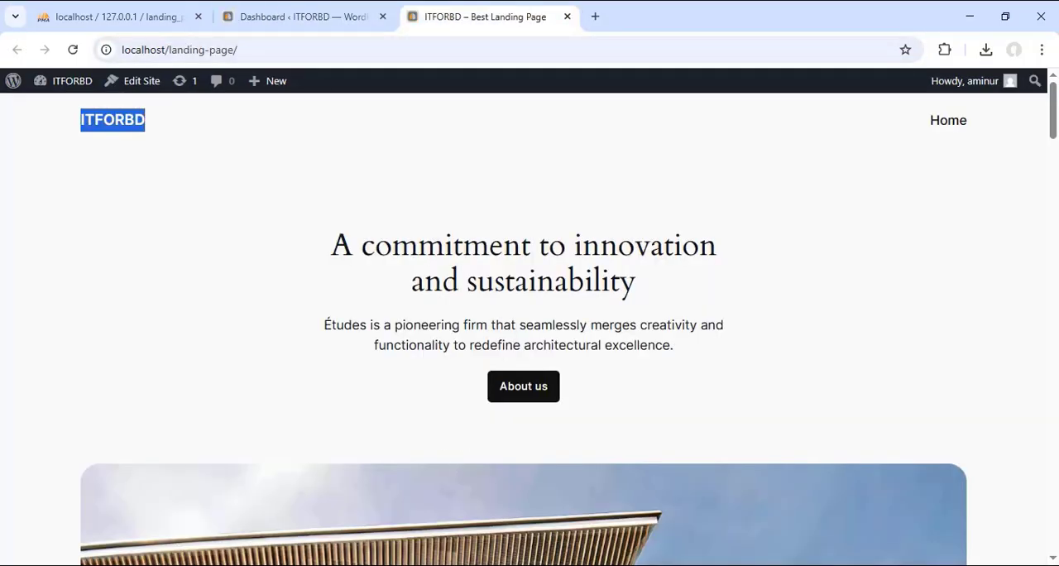
Step: In File Explorer, rename the landing-page folder in xampp\htdocs to itforbd.com and copy the new name
left_click(472, 565)
left_click(911, 90)
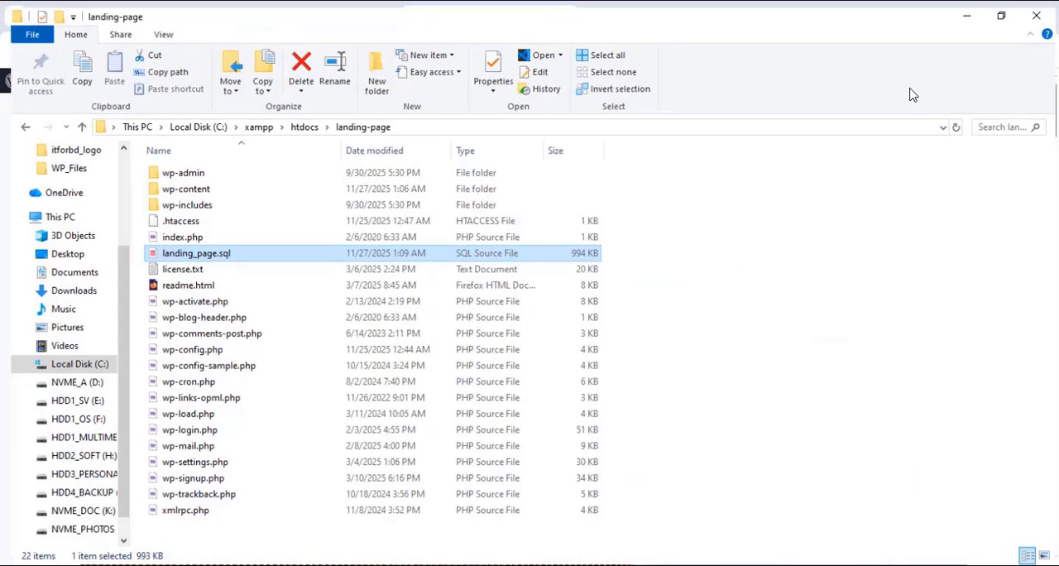
left_click(285, 124)
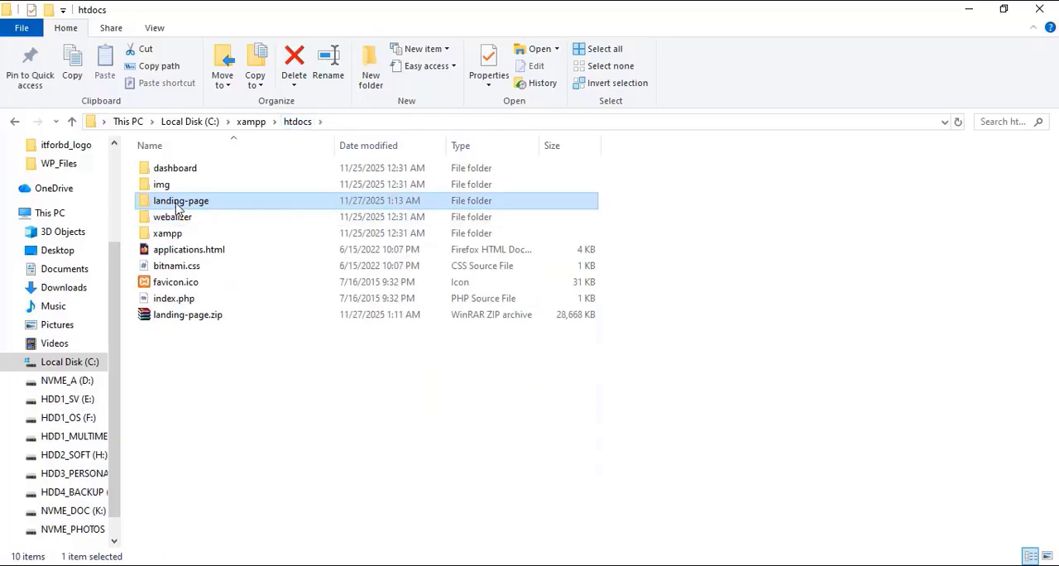
right_click(199, 207)
left_click(265, 526)
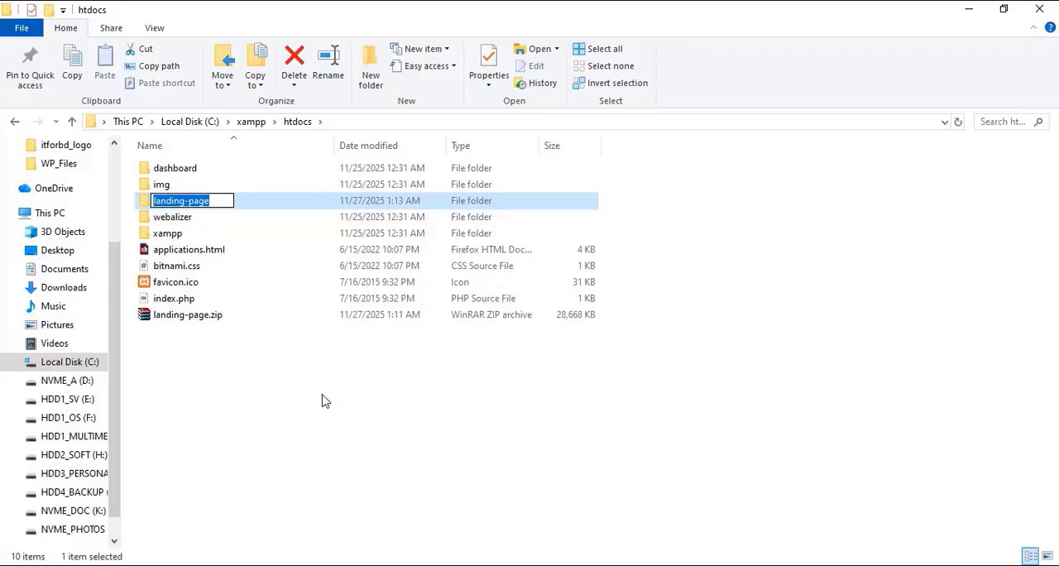
type("i")
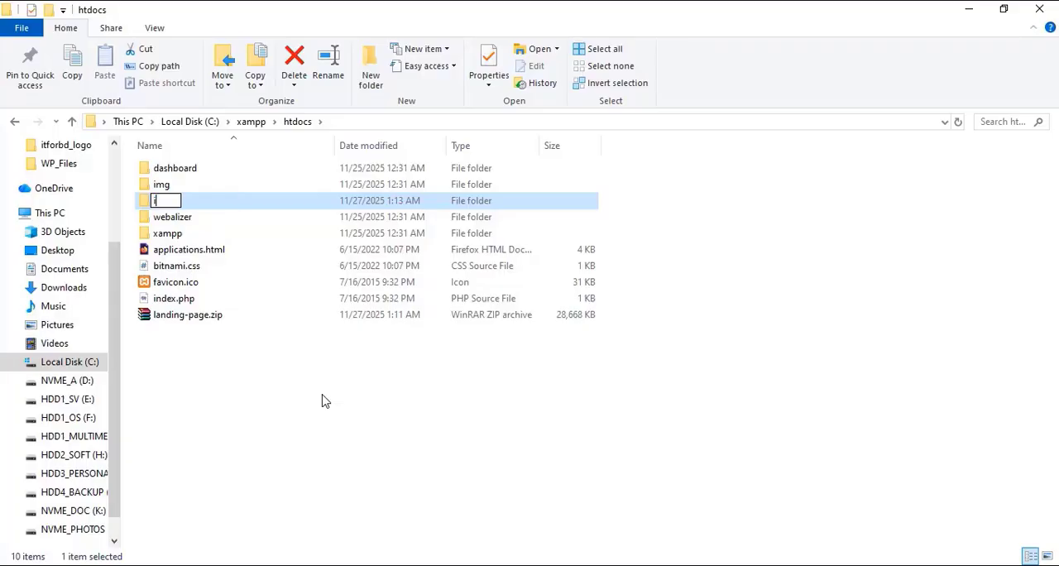
type("tforbd.c")
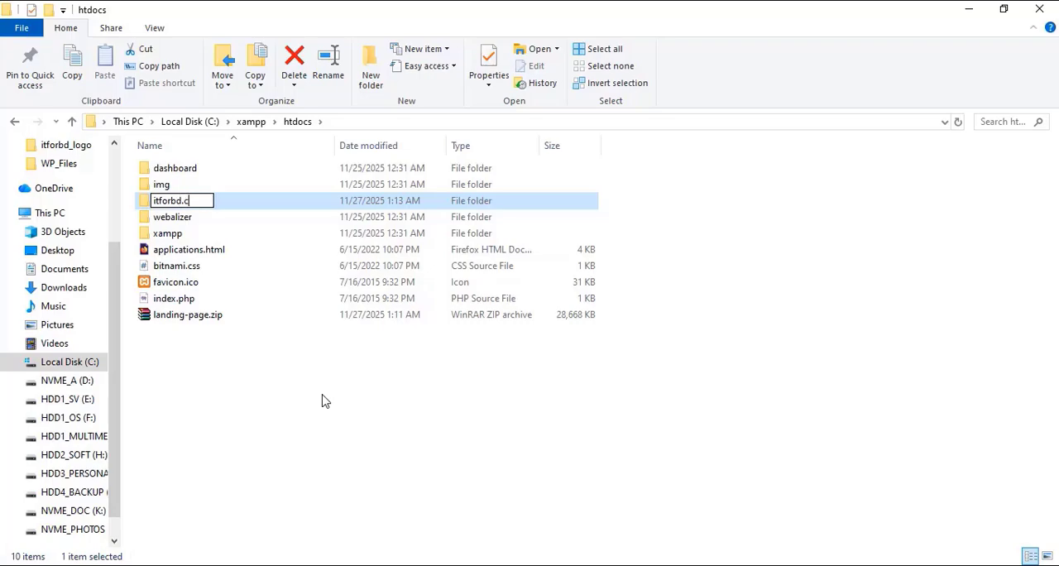
type("om")
left_click_drag(204, 200, 138, 200)
right_click(174, 202)
left_click(276, 251)
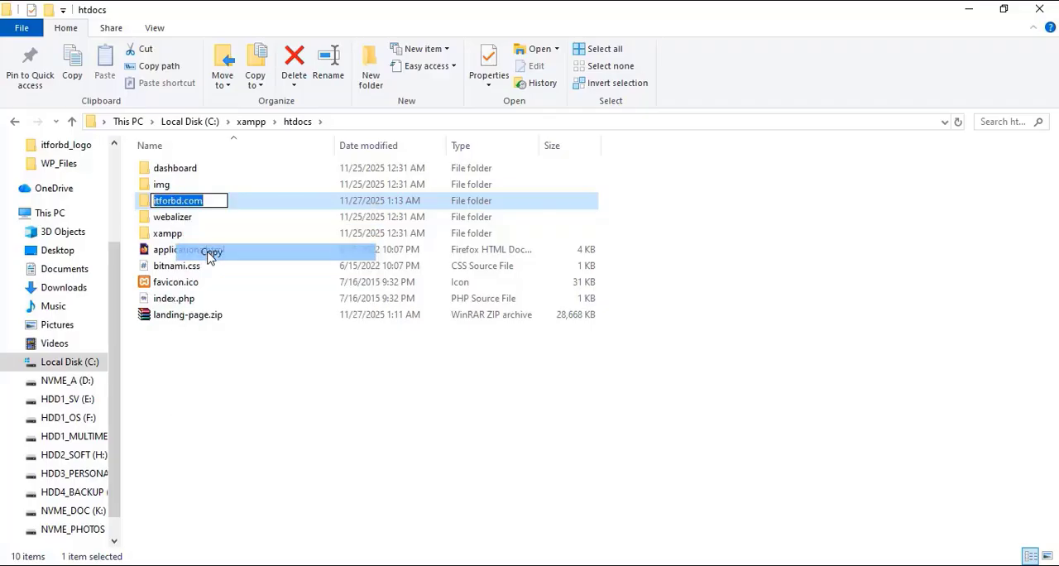
left_click(331, 383)
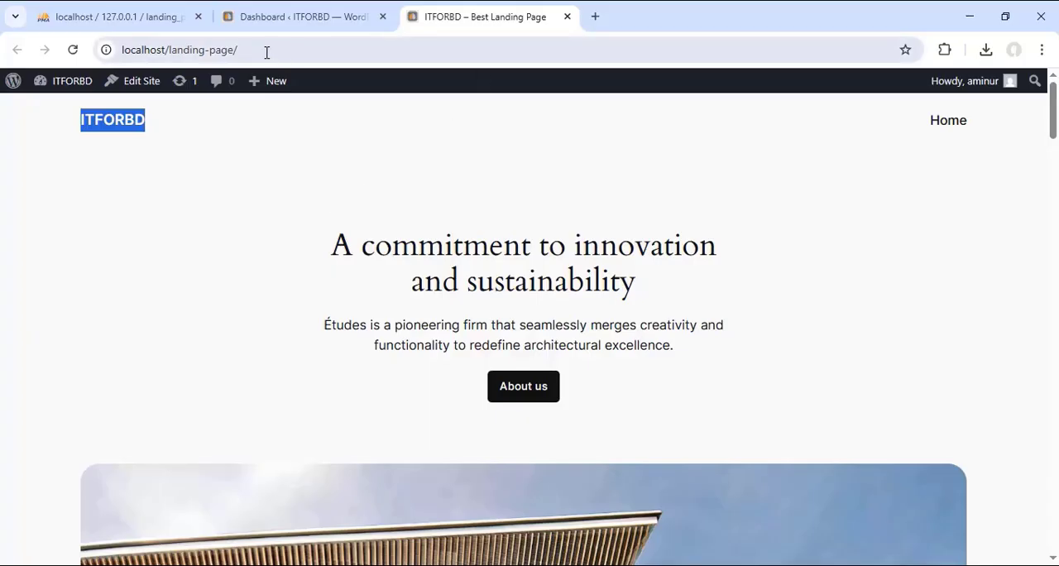
Step: Load localhost/itforbd.com in the browser by pasting the copied folder name, and check the page against the renamed folder in htdocs
left_click_drag(169, 50, 271, 49)
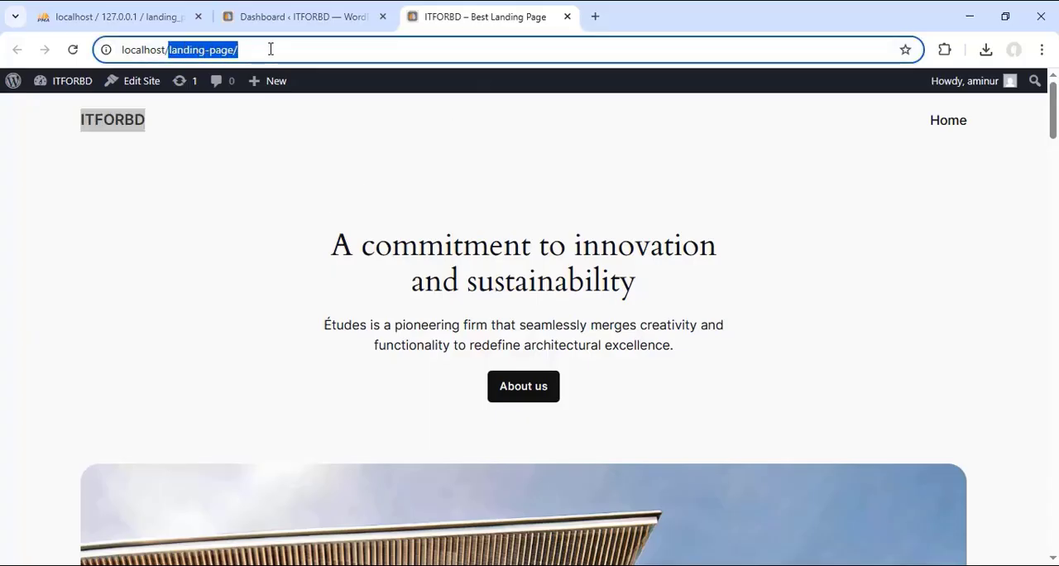
right_click(211, 56)
left_click(276, 220)
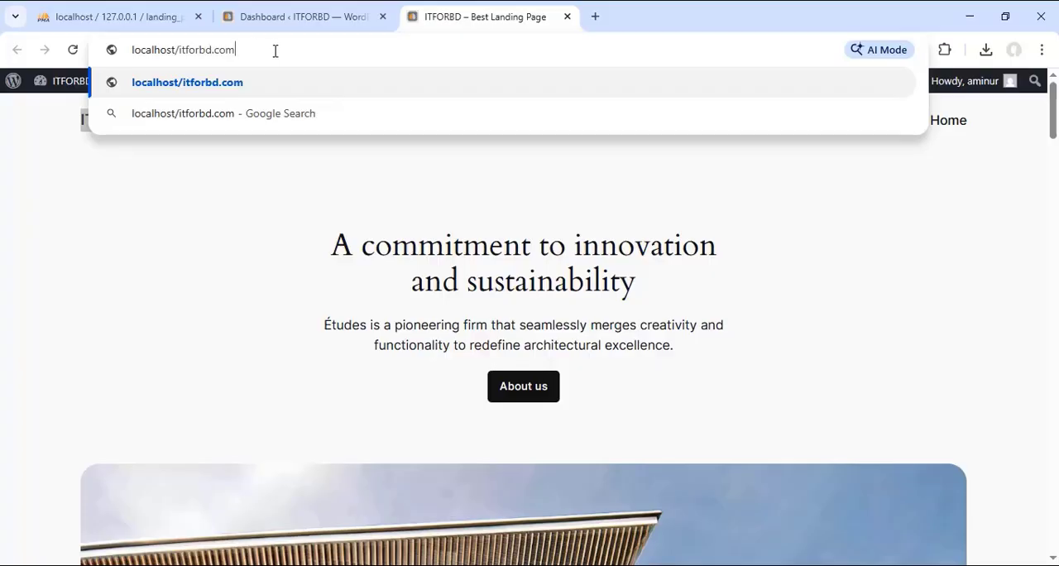
key("Return")
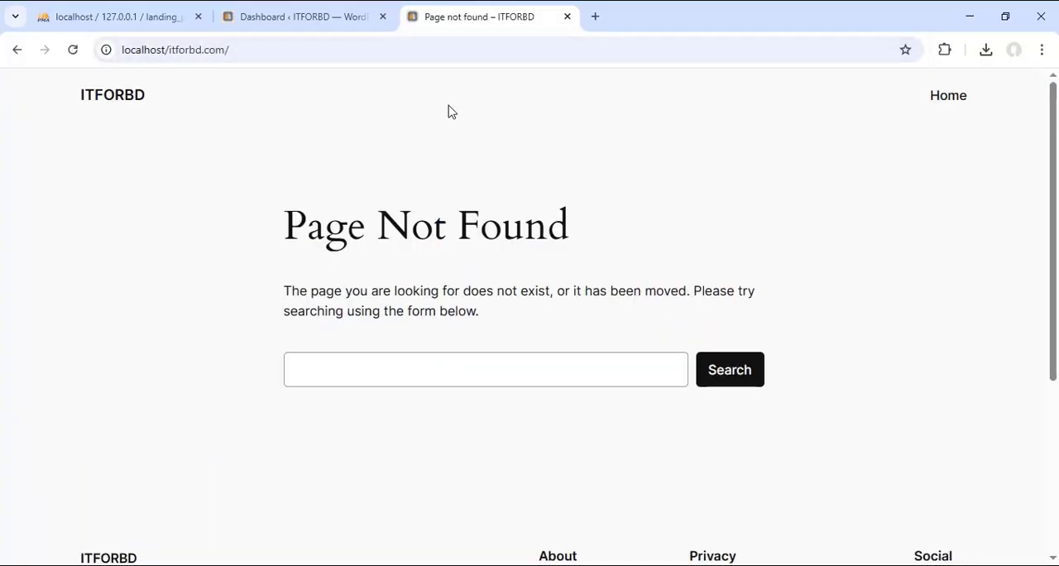
scroll(369, 191, "down", 5)
scroll(449, 232, "up", 4)
left_click(479, 565)
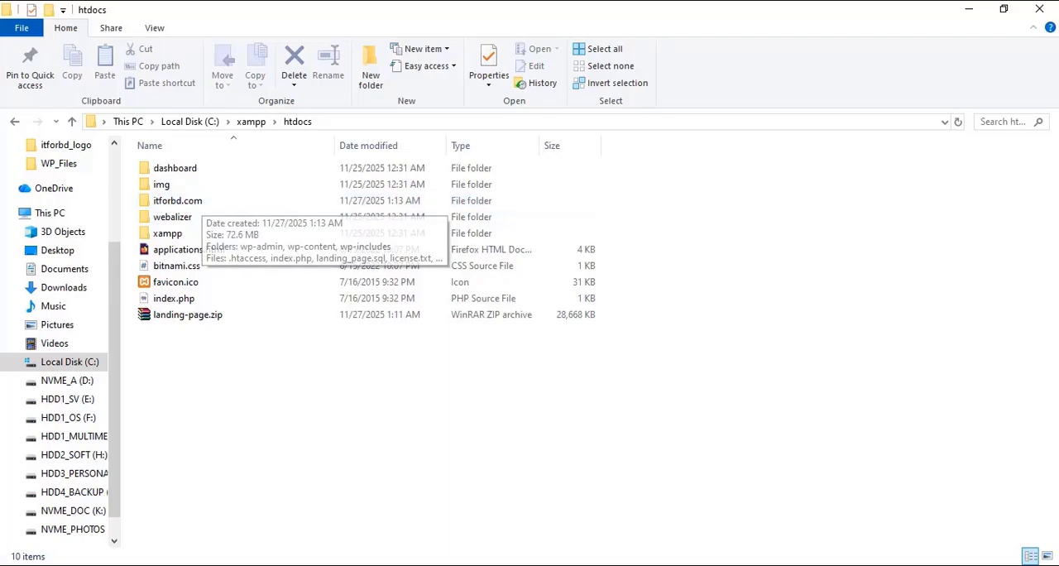
left_click(536, 565)
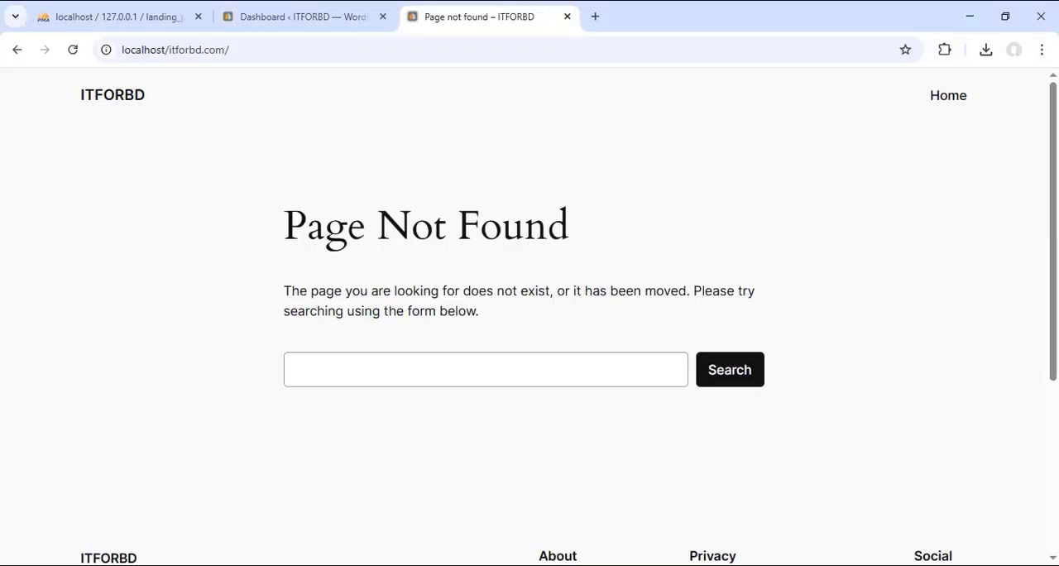
Step: In File Explorer, rename the itforbd.com folder in htdocs back to landing-page
key("alt+Tab")
right_click(180, 201)
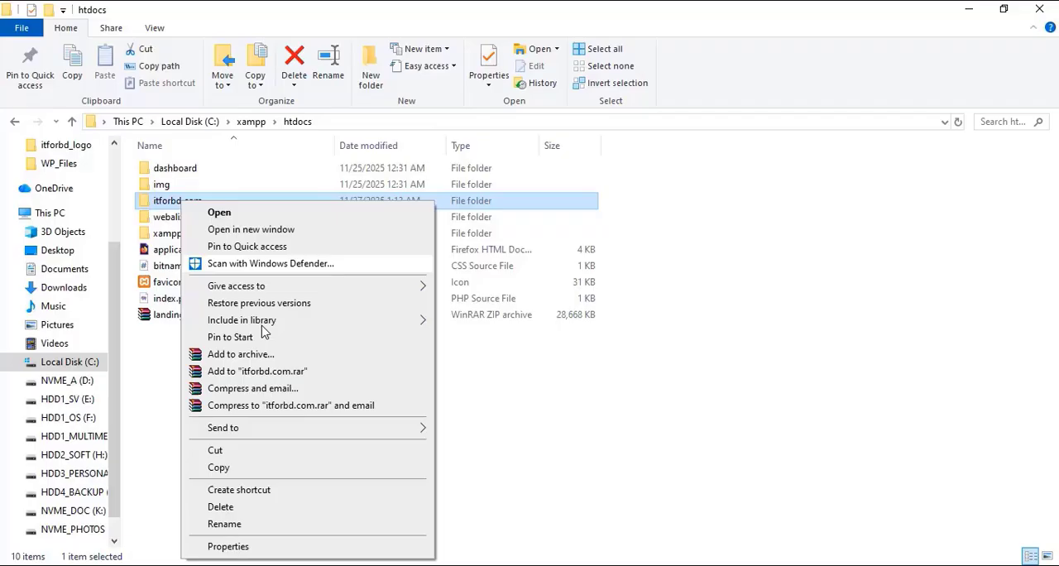
left_click(275, 527)
type("lan")
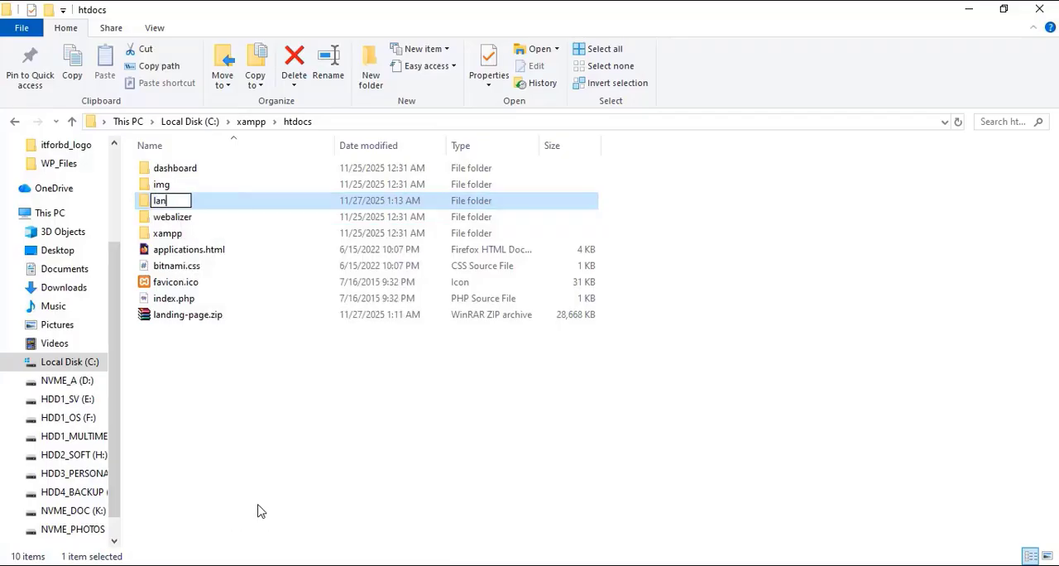
type("ding-page")
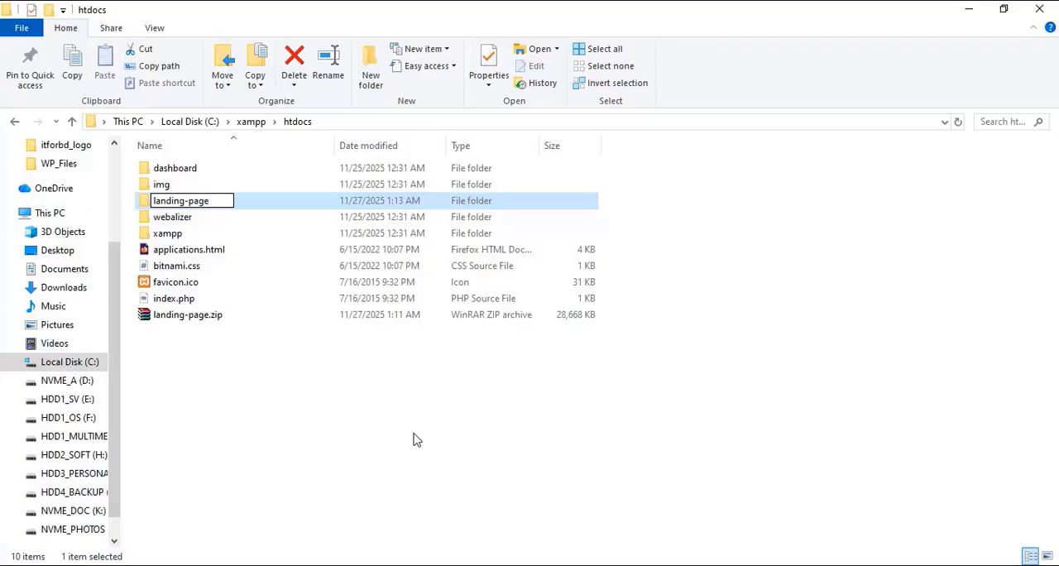
key("Return")
Step: Load localhost/landing-page in the browser, look through the page, and check its address against the restored folder name
key("alt+Tab")
left_click(73, 50)
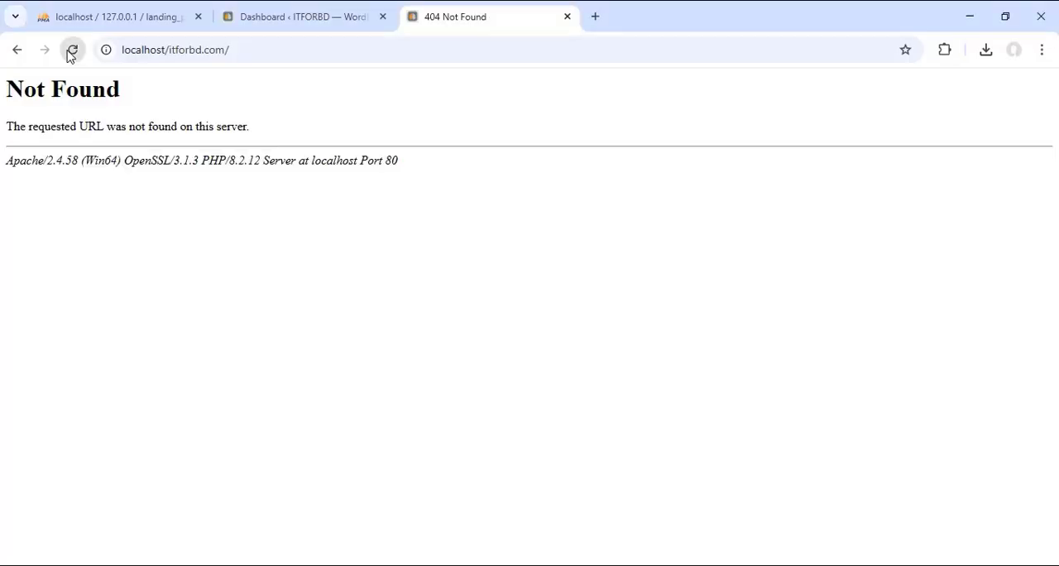
left_click(178, 51)
left_click(183, 50)
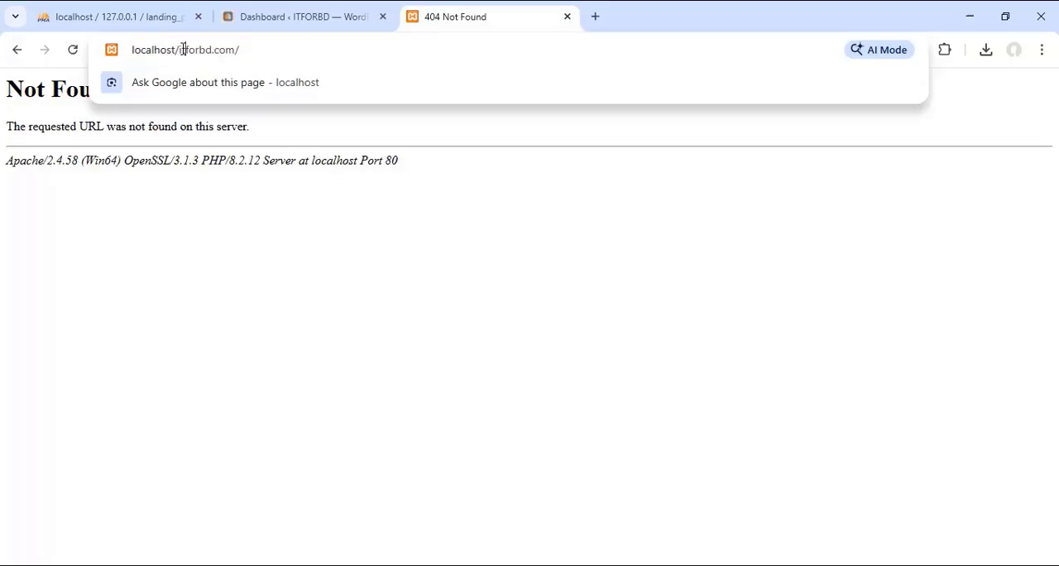
left_click_drag(179, 50, 317, 50)
type("localhost/l")
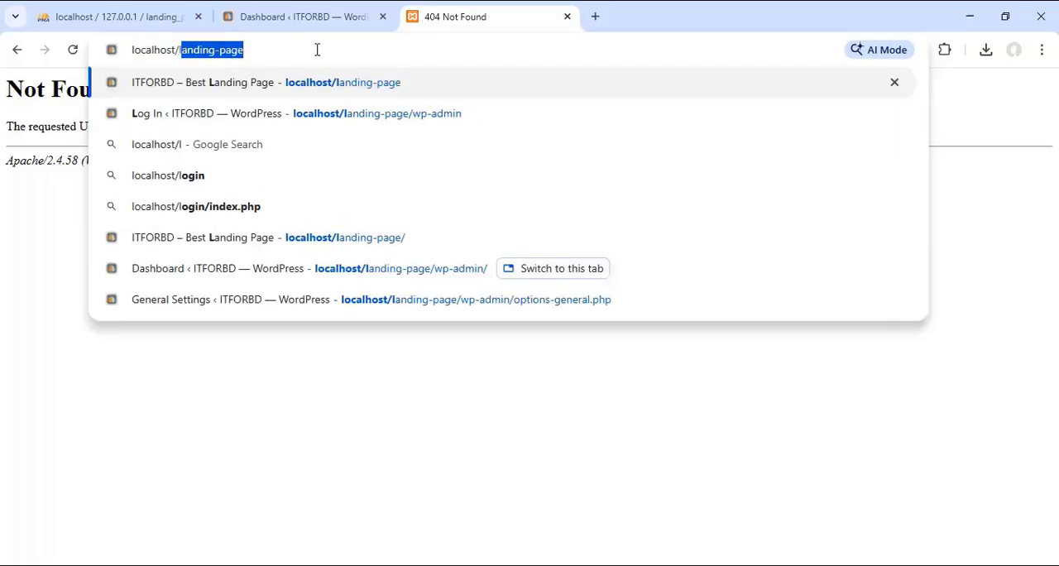
key("Return")
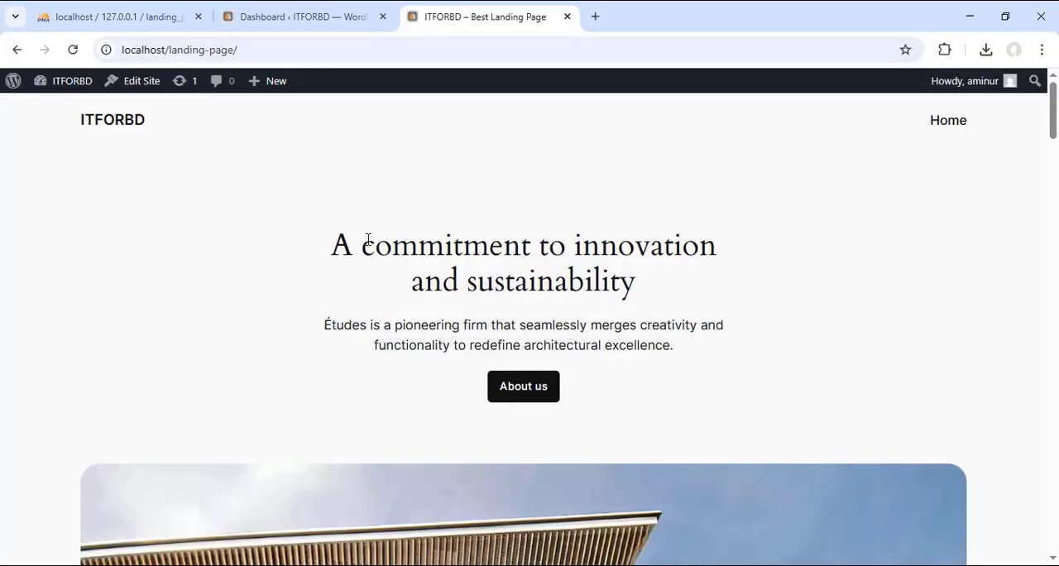
scroll(372, 249, "down", 3)
scroll(505, 295, "up", 3)
left_click_drag(171, 49, 240, 50)
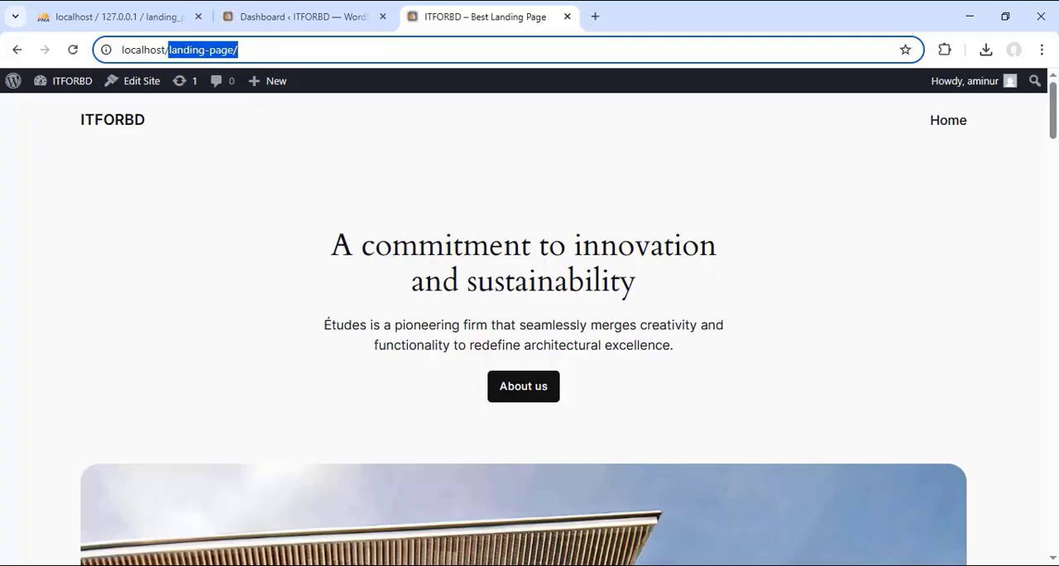
Step: In File Explorer, rename the landing-page folder in xampp\htdocs to itforbd.com
key("alt+Tab")
right_click(192, 206)
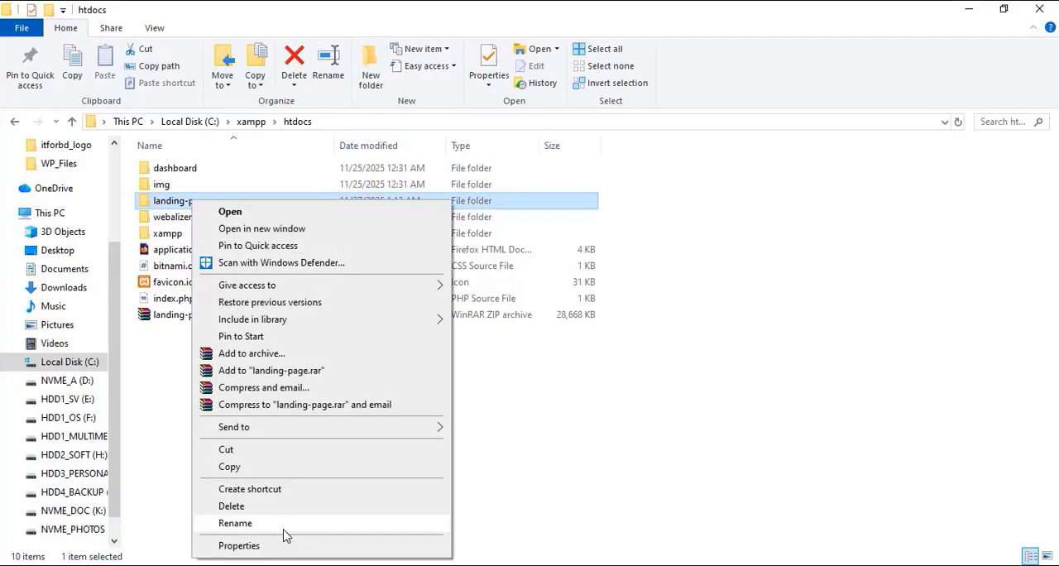
left_click(282, 525)
type("itf")
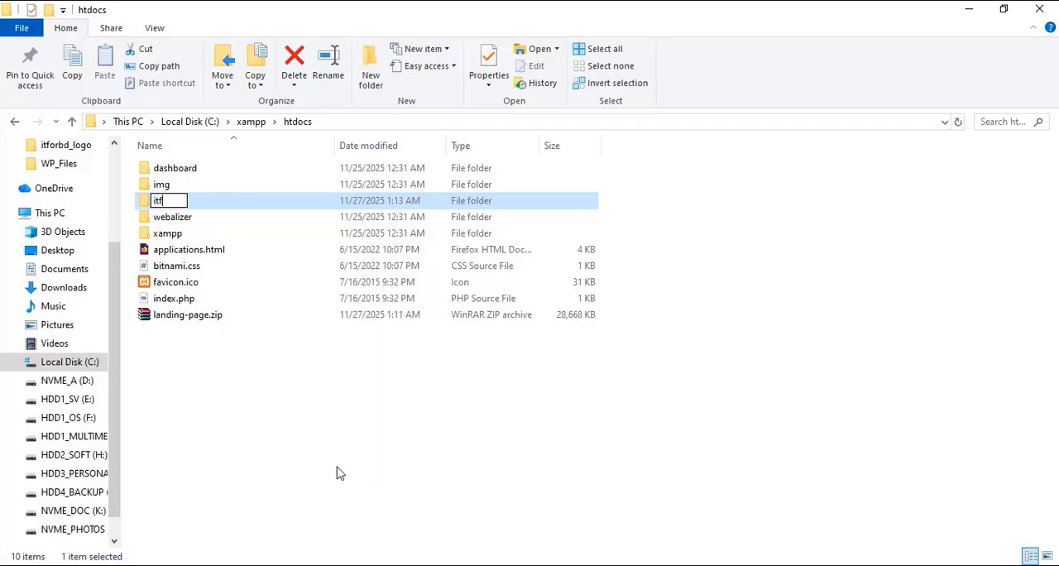
type("orbd.com")
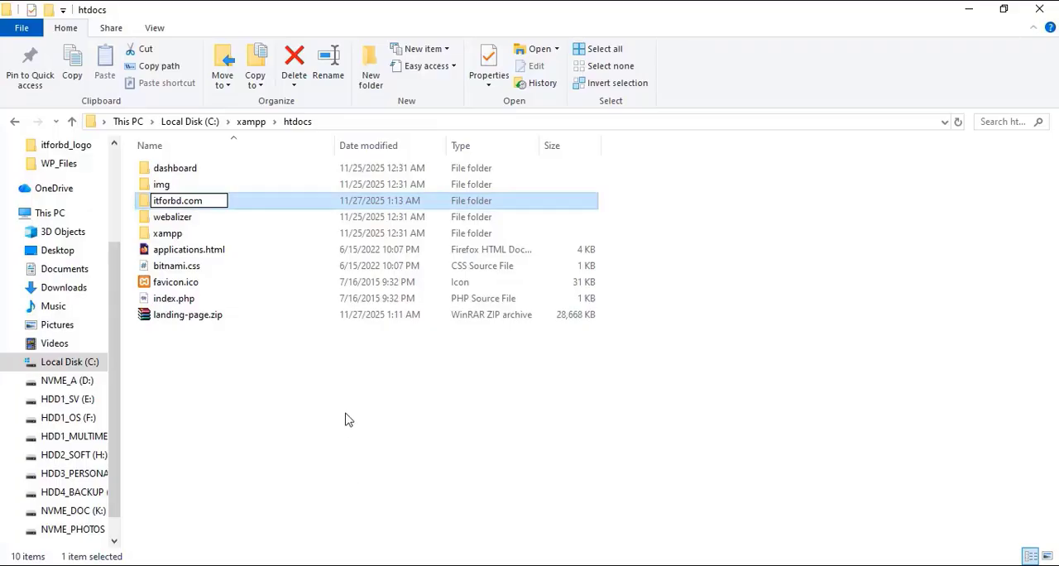
left_click(192, 205)
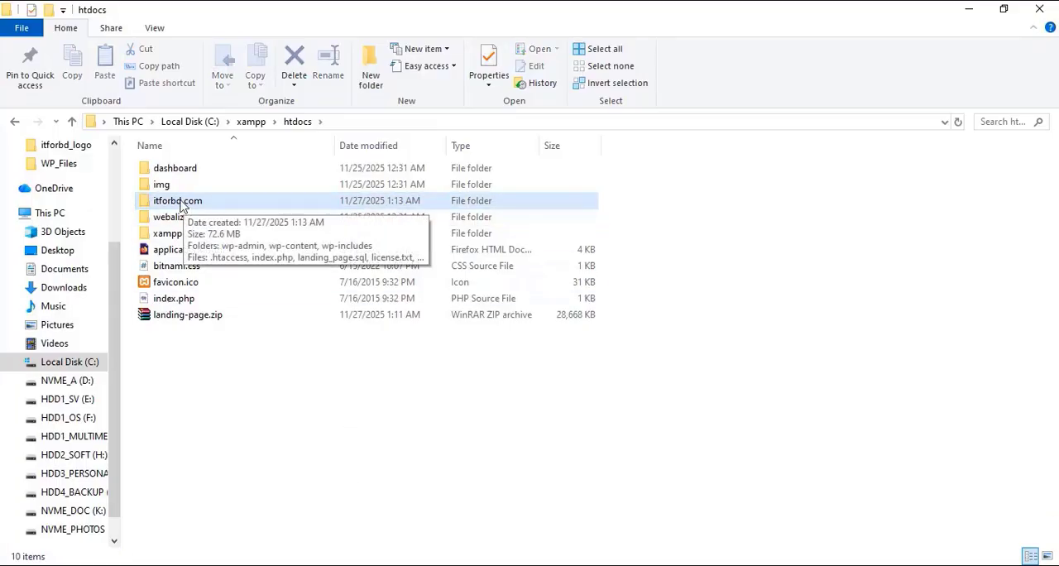
Step: Copy the itforbd.com folder's name and paste it into the browser address to load localhost/itforbd.com
right_click(190, 206)
left_click(227, 523)
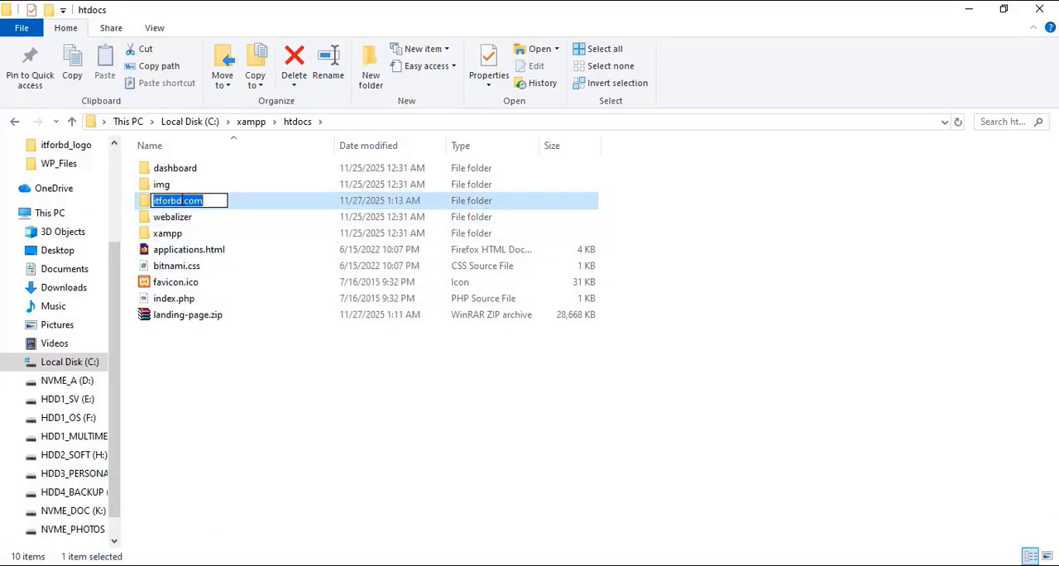
right_click(180, 198)
left_click(221, 247)
key("alt+Tab")
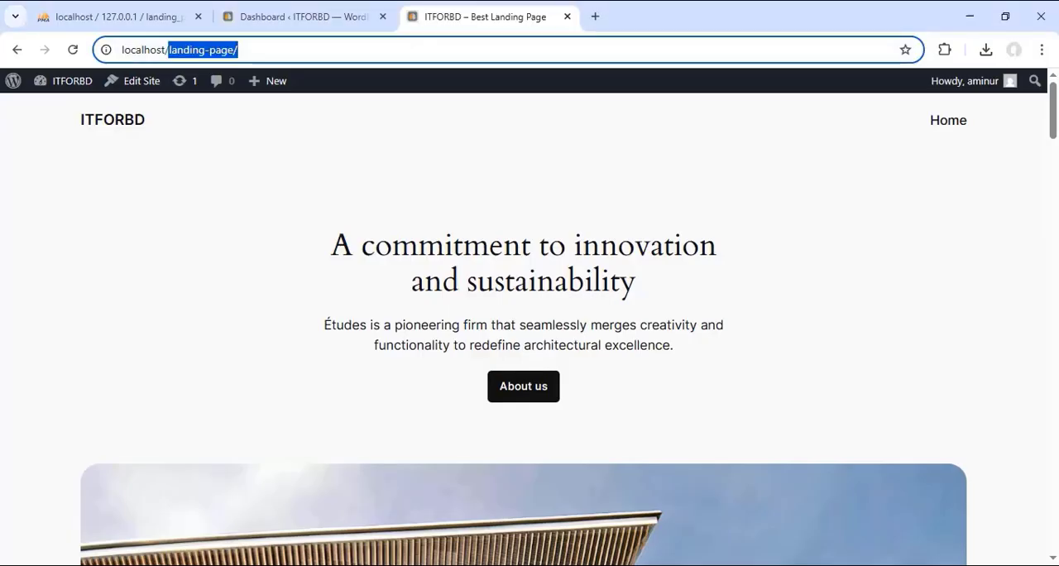
right_click(216, 58)
left_click(281, 216)
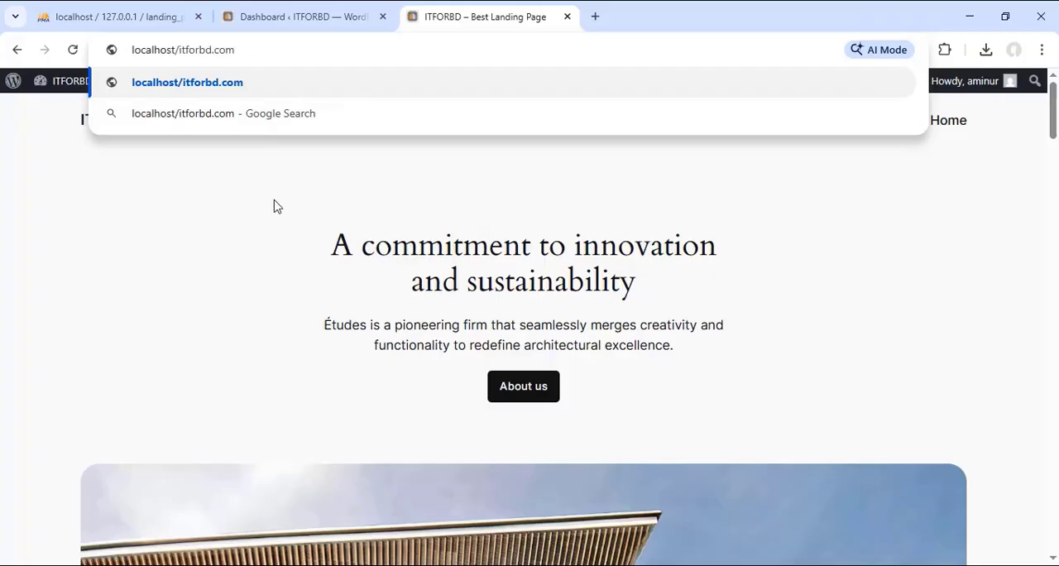
key("Return")
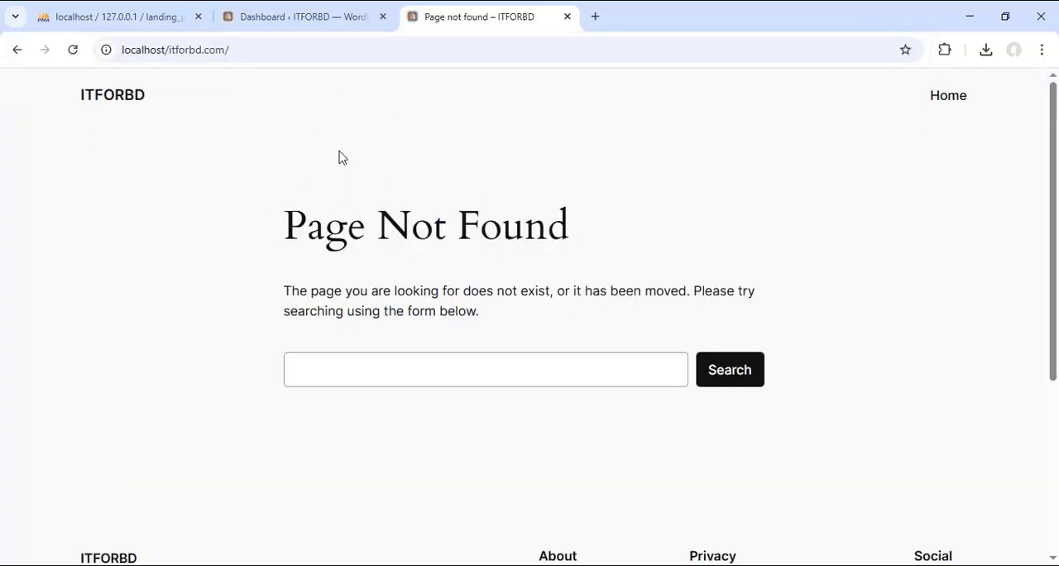
Step: Reload the lp_options table in phpMyAdmin and compare its siteurl and home values with the site's itforbd.com address
left_click(130, 16)
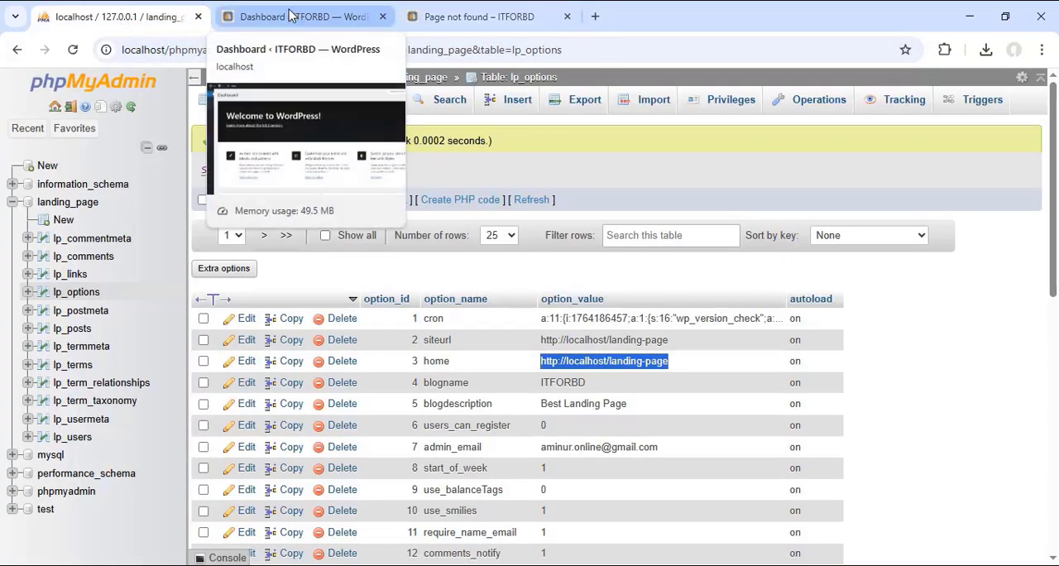
left_click(910, 347)
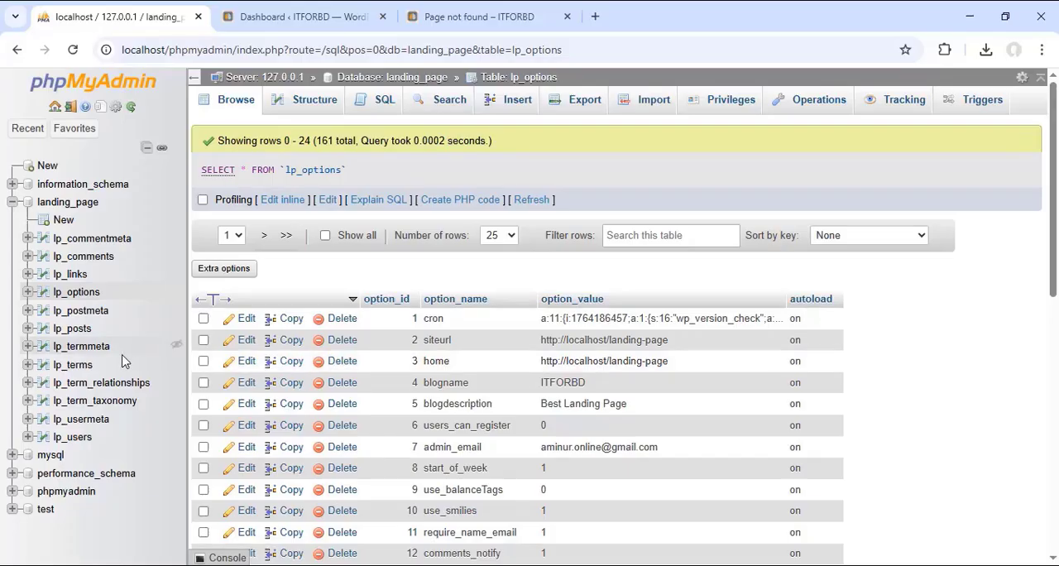
left_click(77, 294)
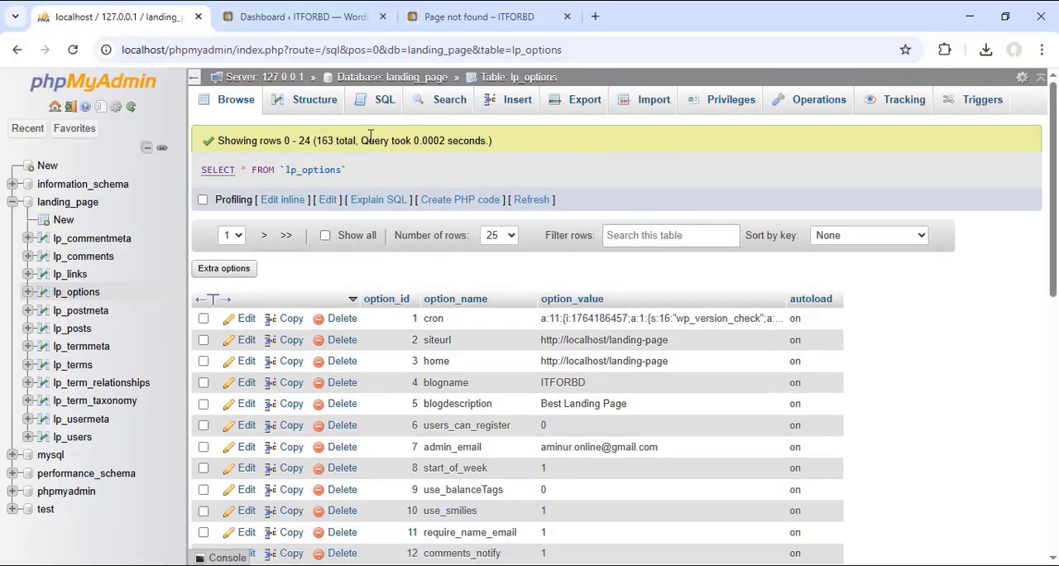
left_click(487, 11)
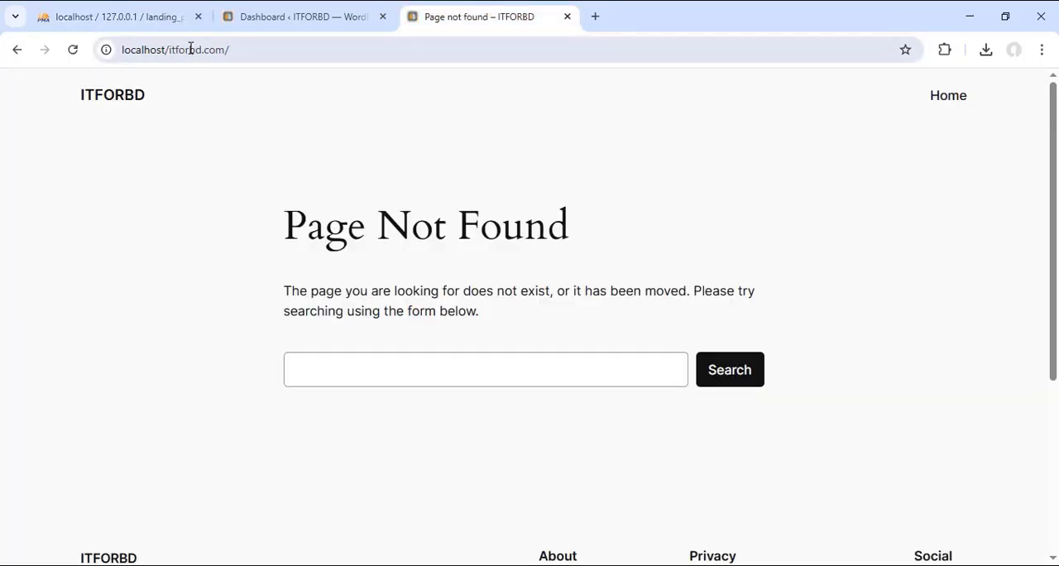
left_click(172, 23)
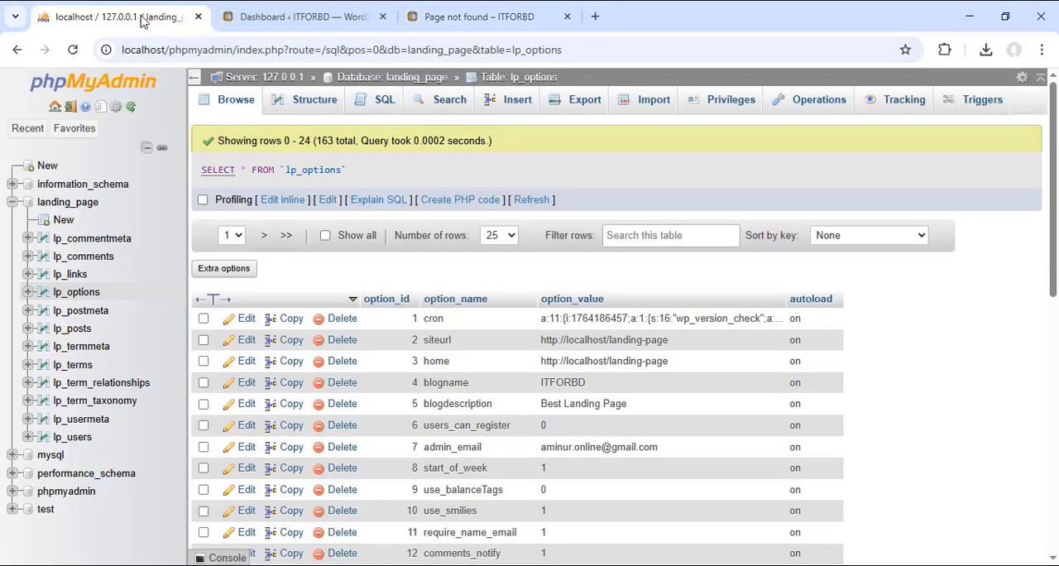
double_click(629, 341)
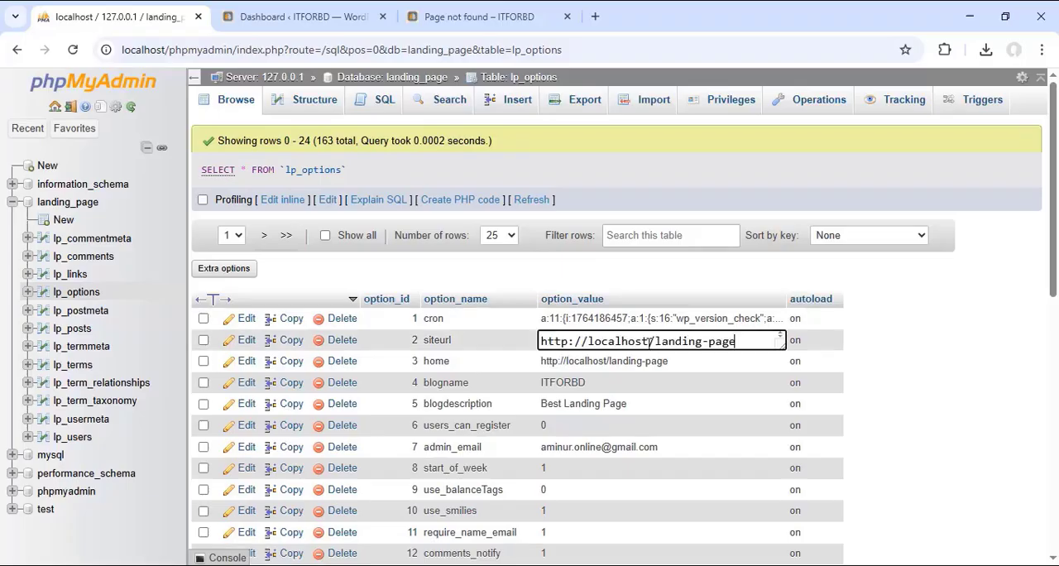
left_click_drag(656, 341, 742, 342)
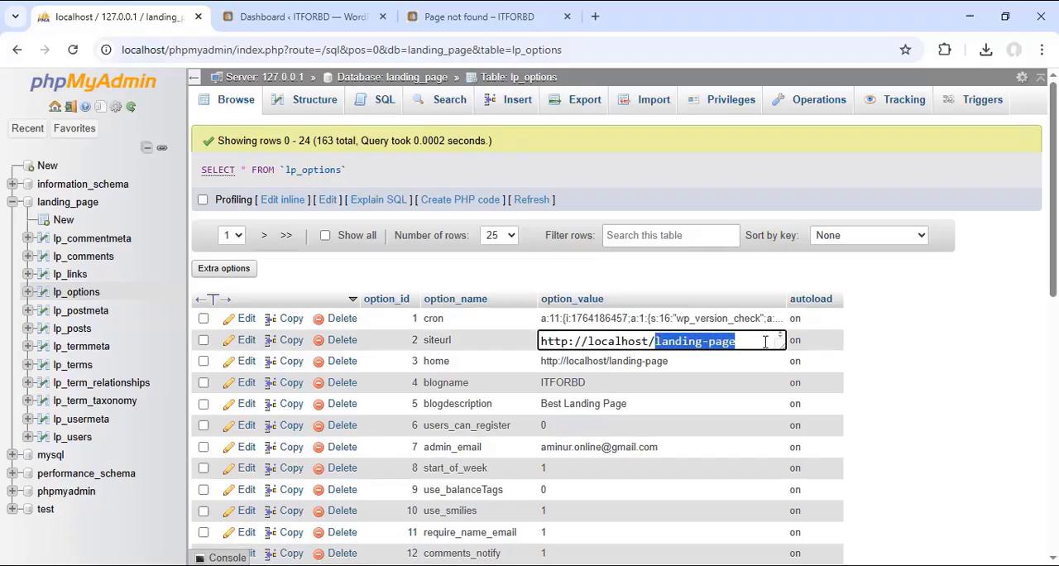
key("BackSpace")
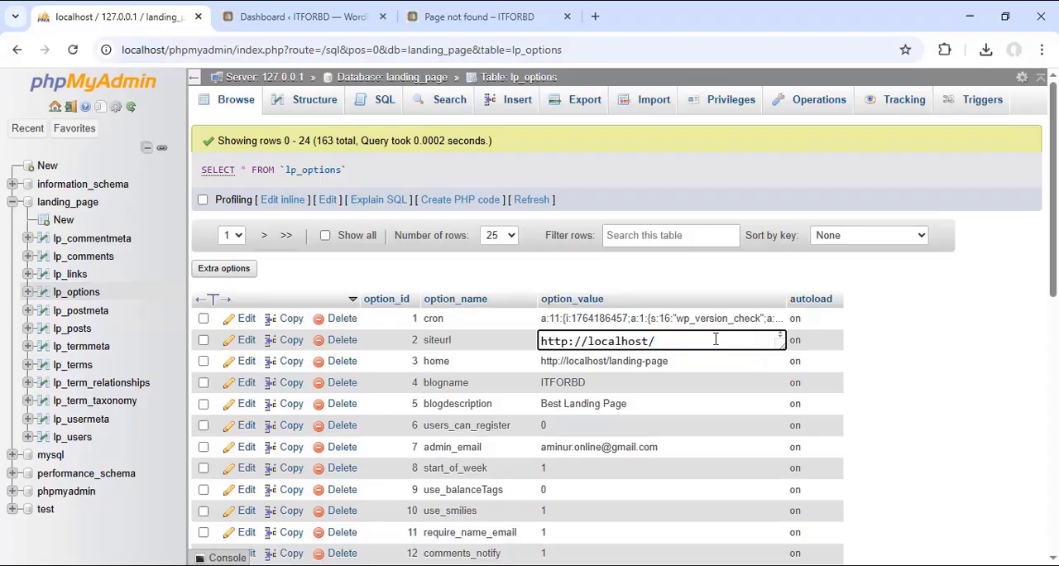
key("ctrl+v")
left_click(878, 388)
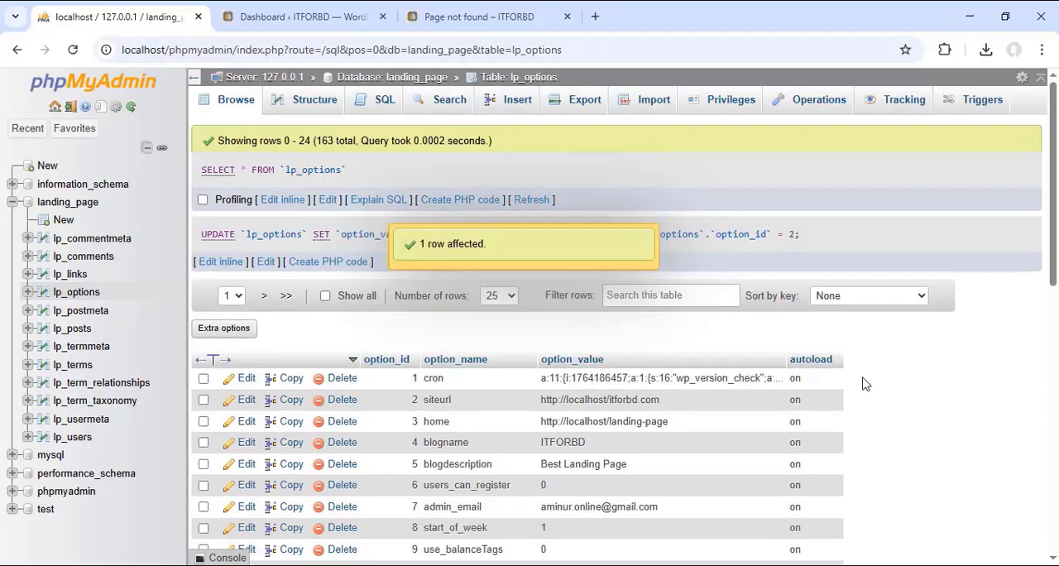
double_click(635, 423)
left_click_drag(670, 422, 755, 424)
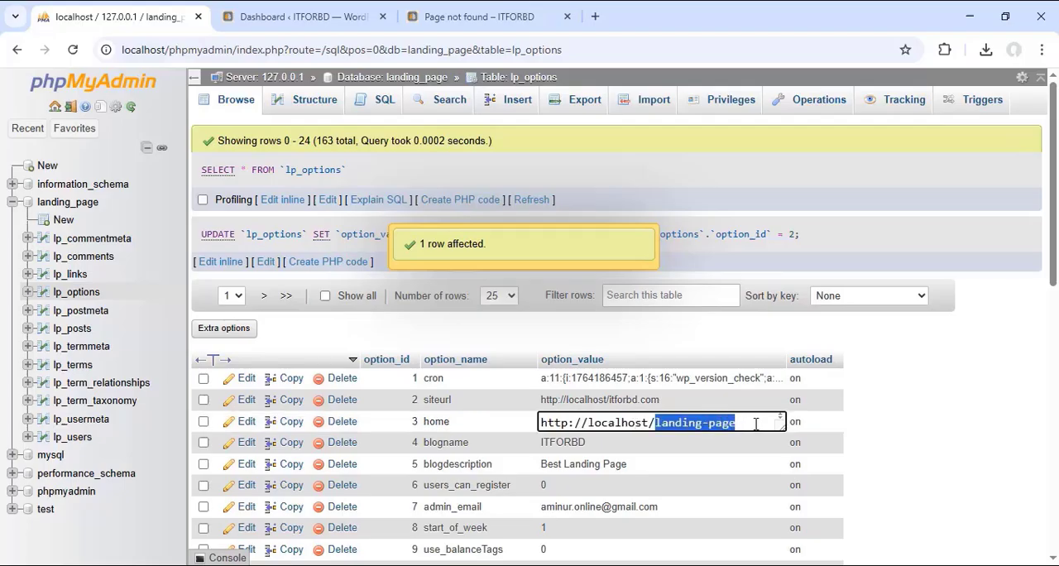
type("itforbd.com")
left_click(910, 416)
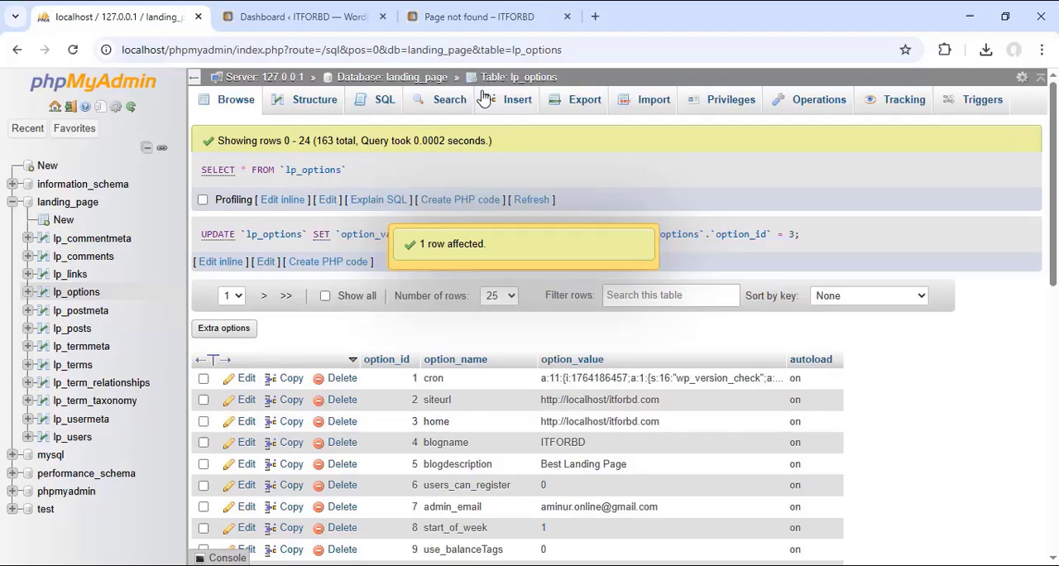
Step: Reload the localhost/itforbd.com site page and check its content and address
left_click(471, 16)
right_click(471, 17)
left_click(551, 135)
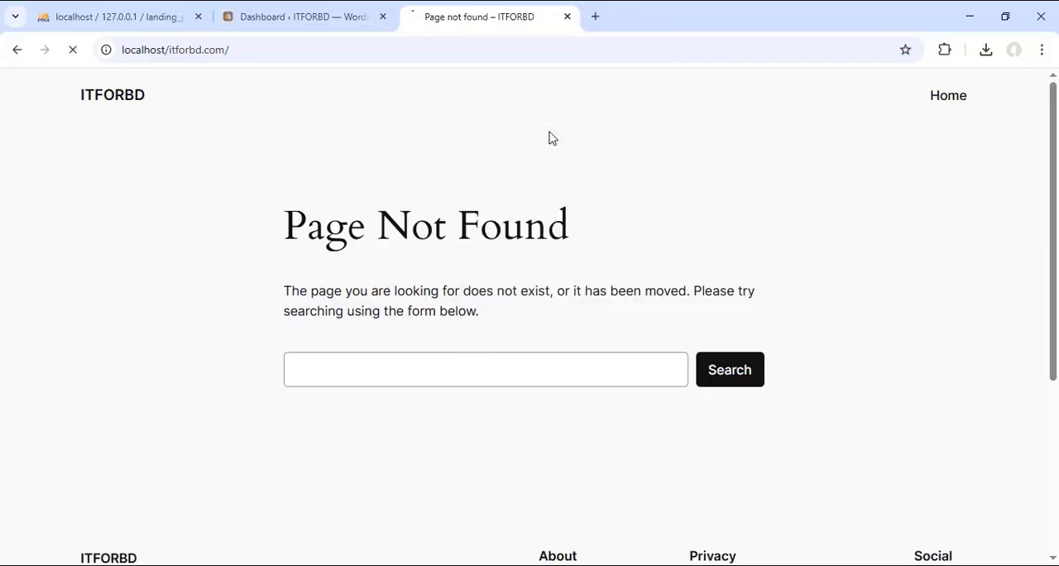
scroll(579, 215, "down", 10)
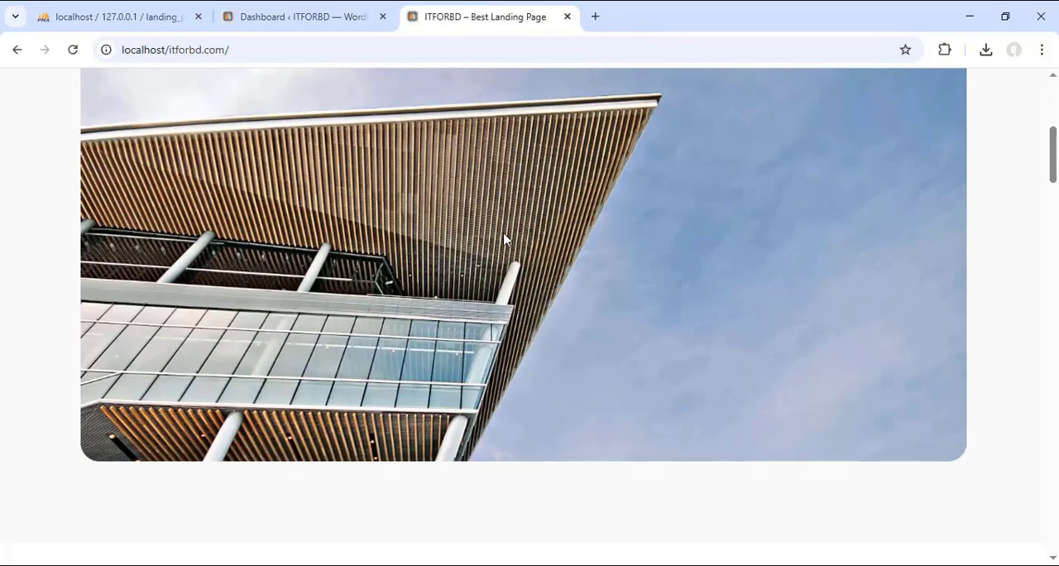
scroll(507, 236, "up", 10)
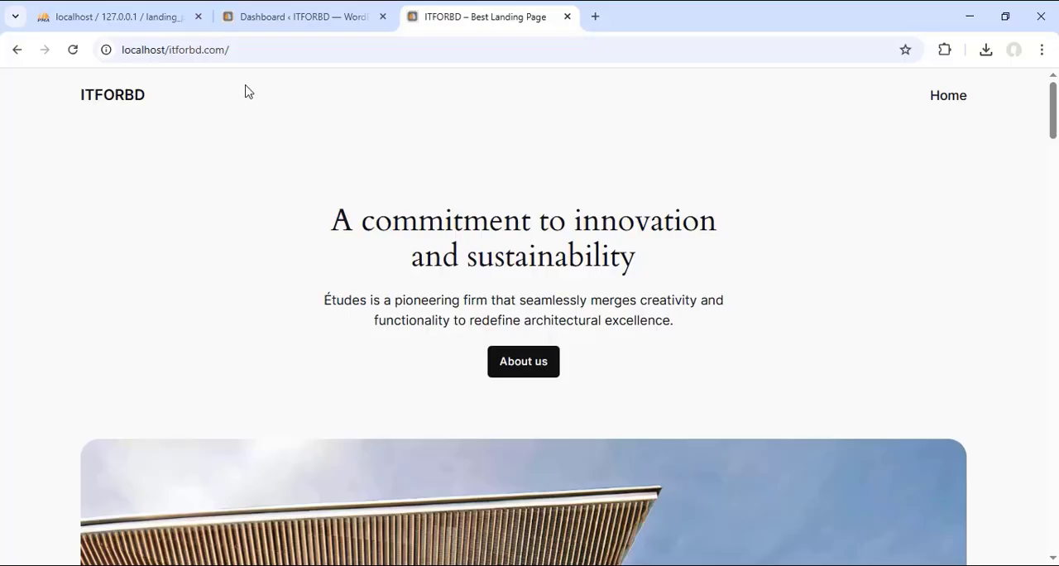
left_click_drag(225, 50, 174, 49)
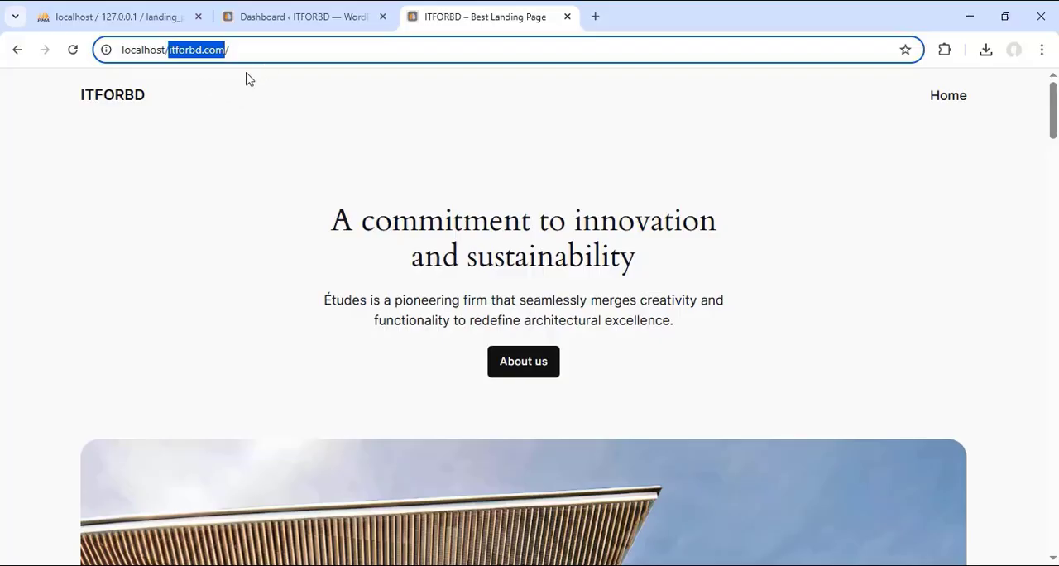
Step: Compare the WordPress dashboard address, the siteurl and home values in lp_options, and the site's folder name in htdocs
left_click(279, 18)
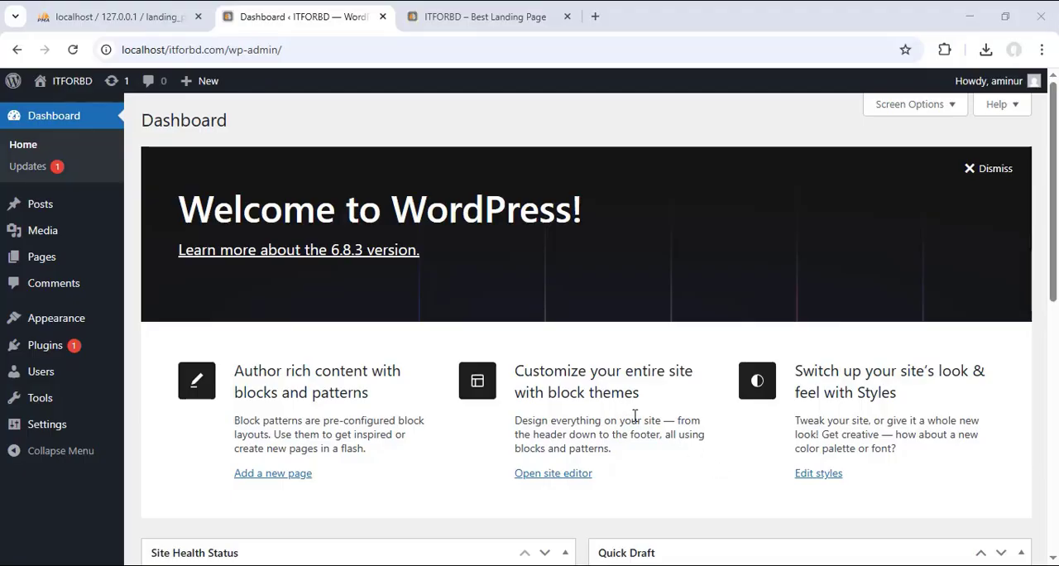
left_click(124, 16)
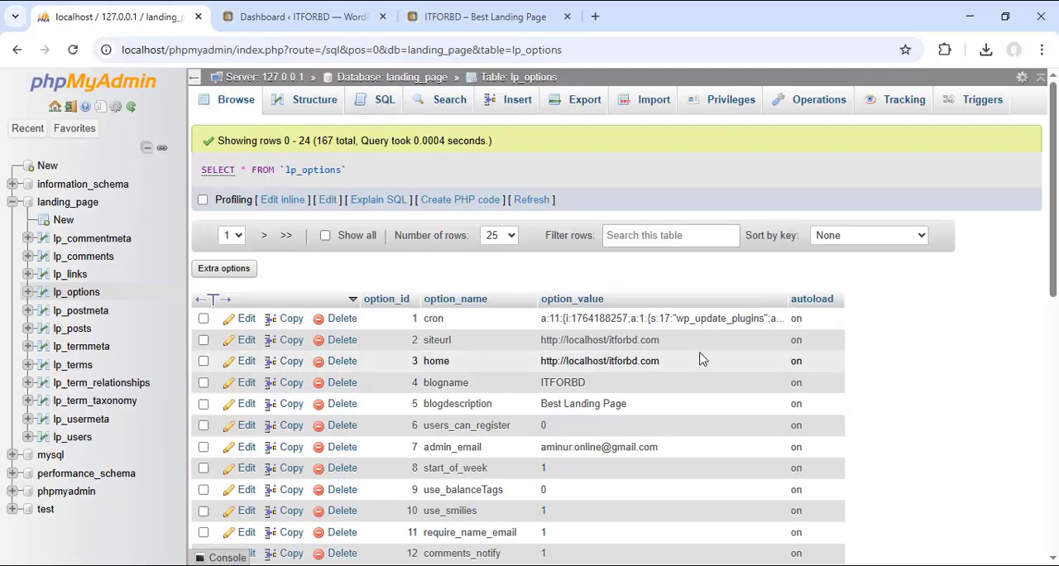
left_click_drag(672, 345, 608, 340)
left_click_drag(681, 361, 616, 361)
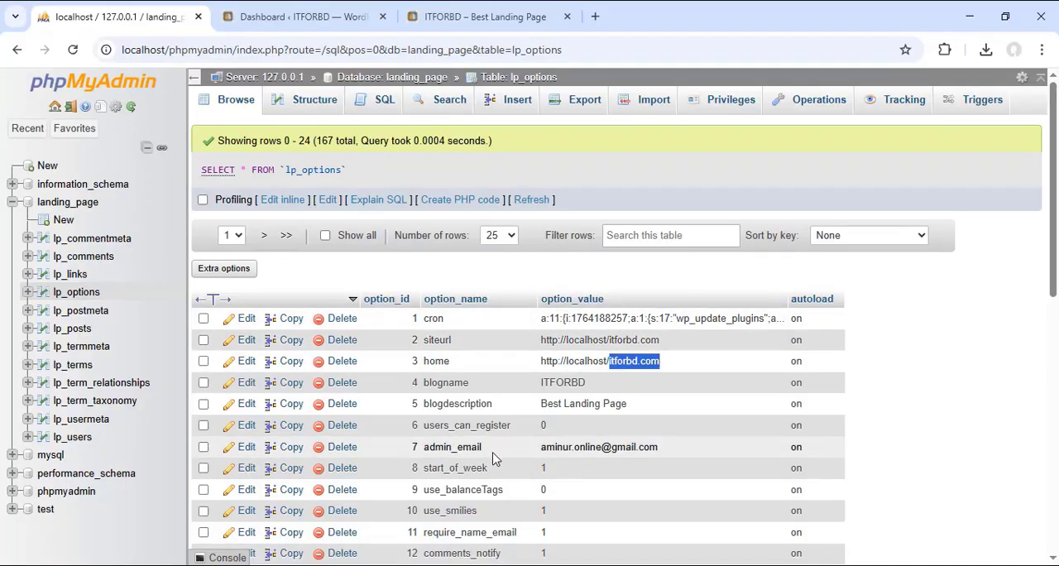
key("alt+Tab")
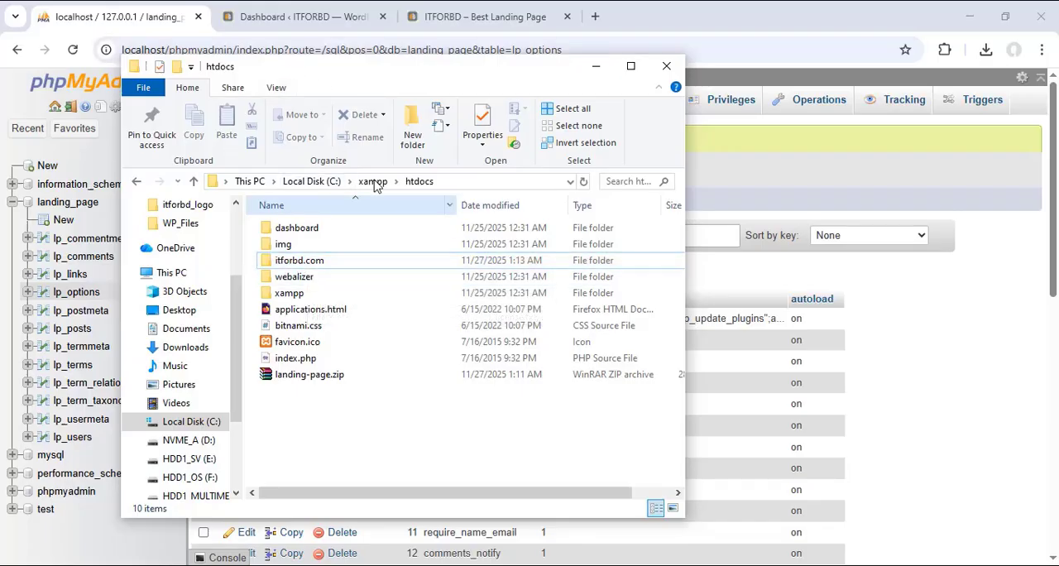
left_click(166, 25)
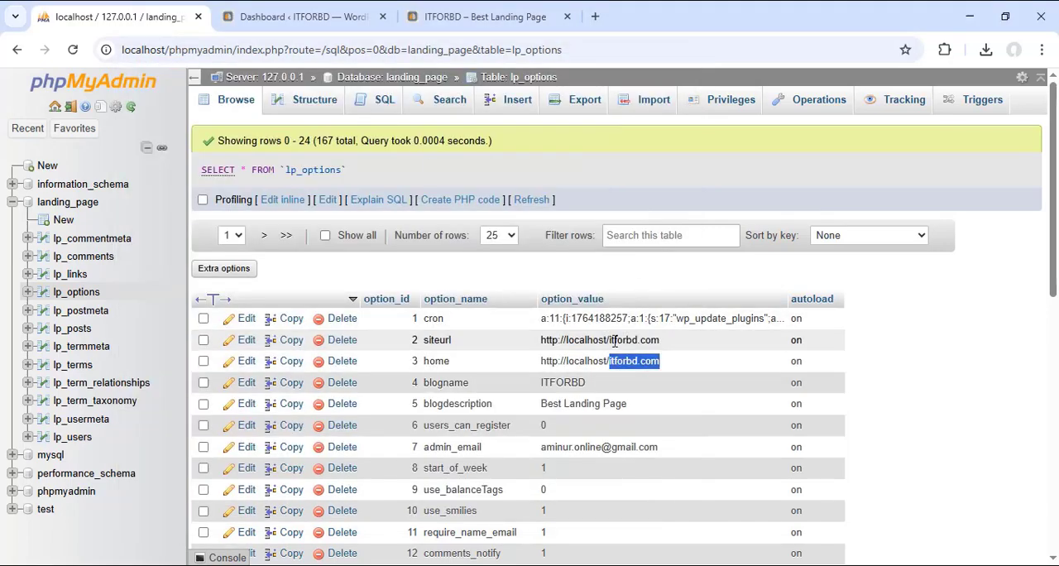
Step: Open the General Settings page in the WordPress dashboard
left_click(291, 18)
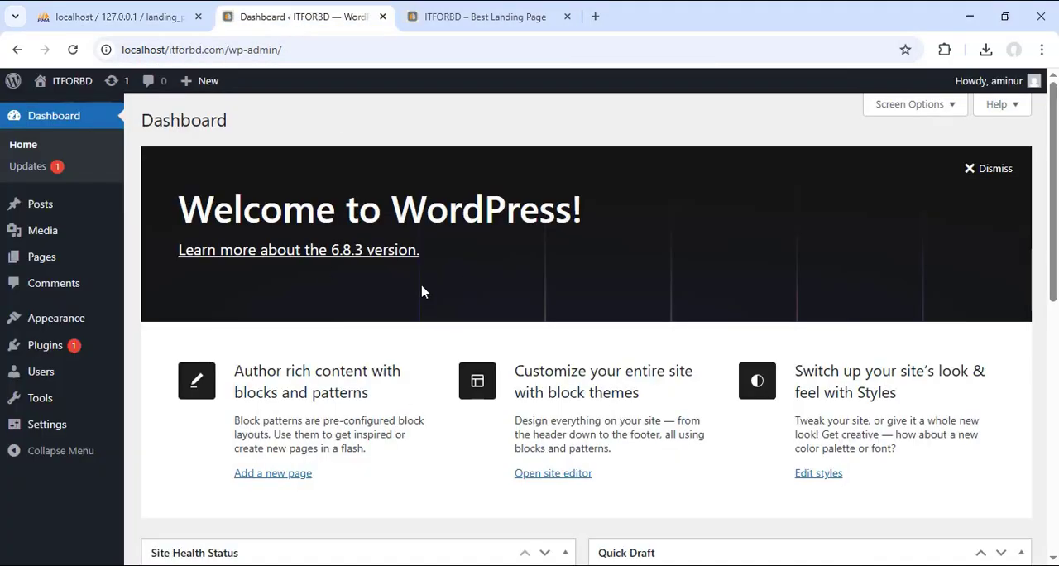
left_click(39, 427)
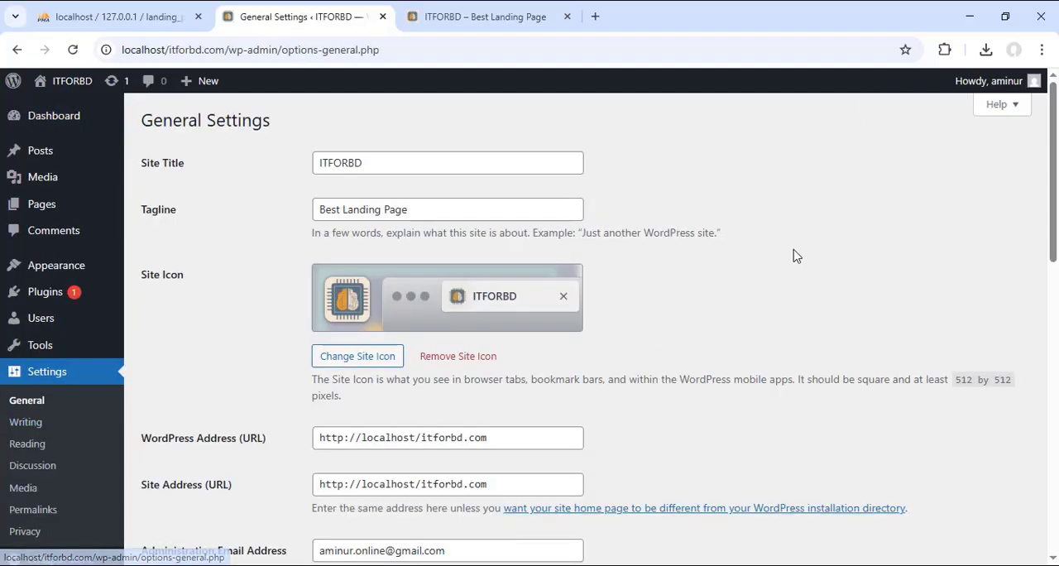
scroll(792, 257, "down", 1)
left_click_drag(149, 368, 267, 361)
left_click(256, 393)
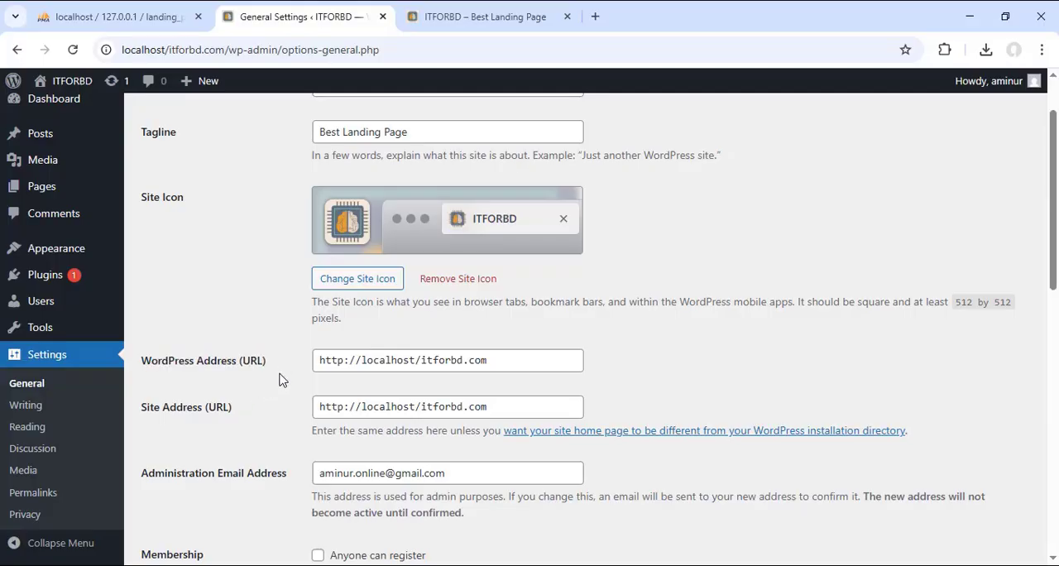
left_click_drag(422, 364, 315, 362)
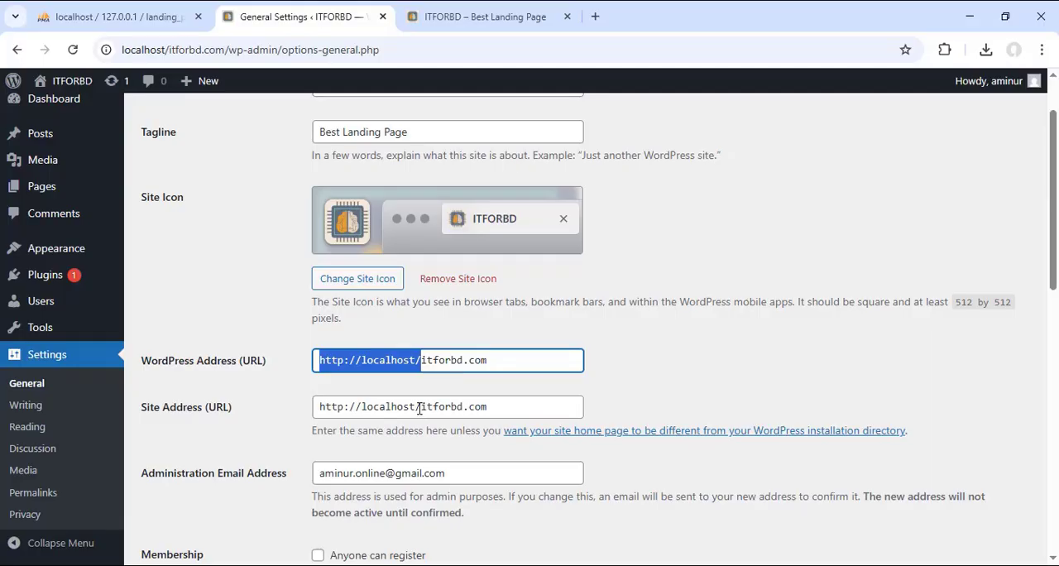
left_click_drag(502, 362, 421, 362)
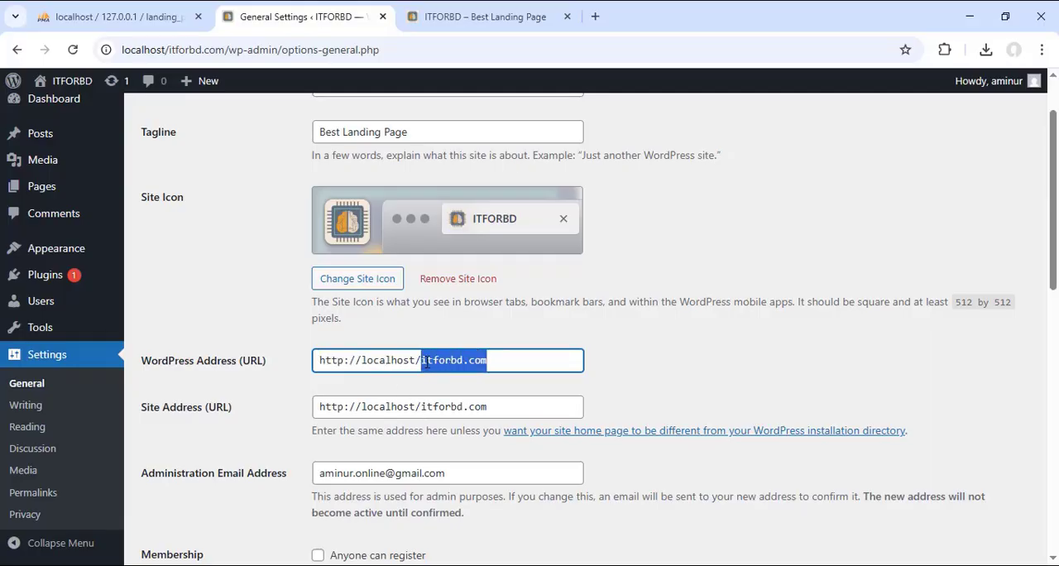
type("itbd")
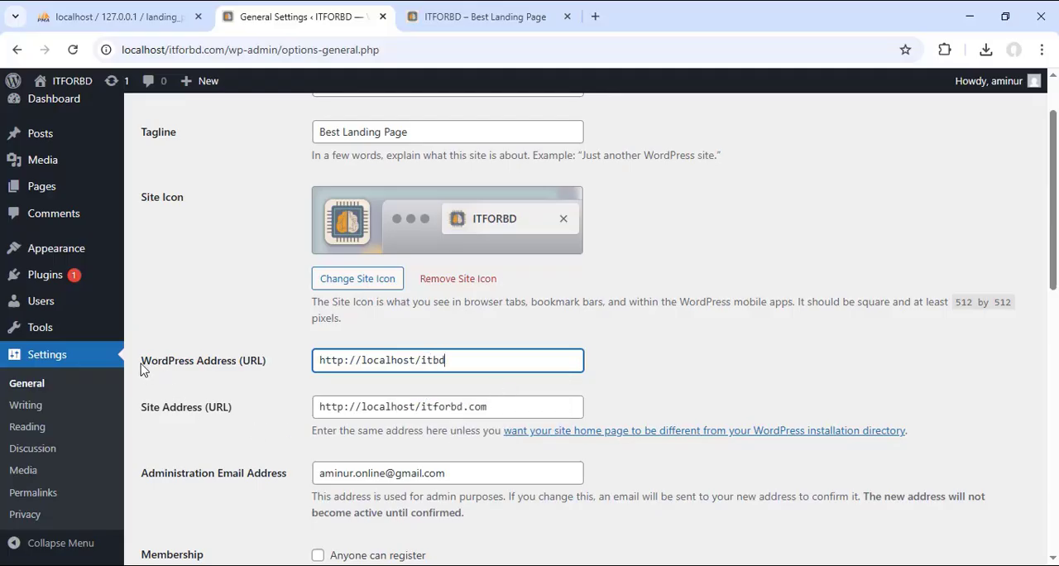
left_click_drag(141, 361, 233, 364)
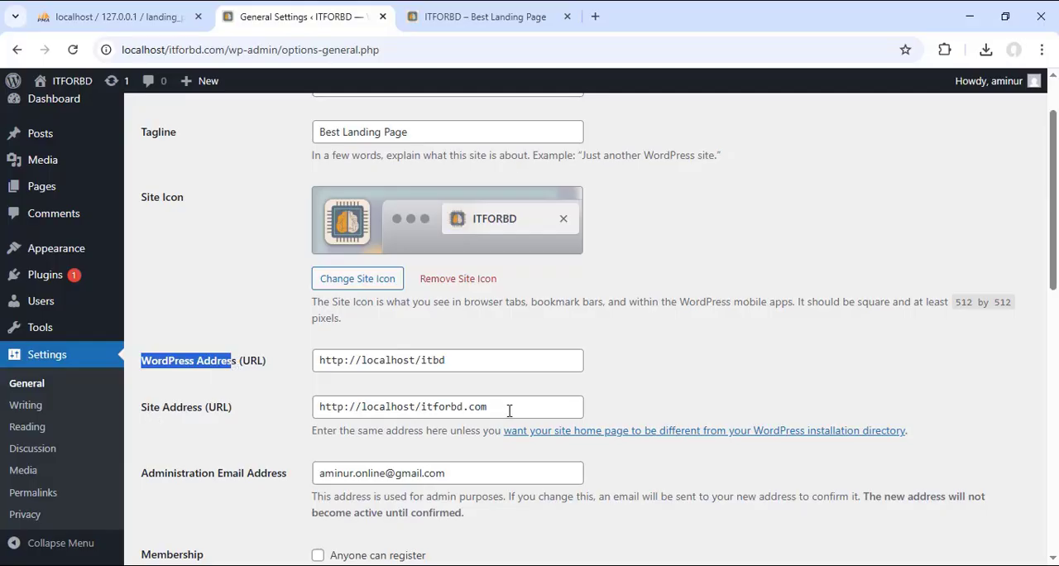
left_click_drag(421, 407, 549, 404)
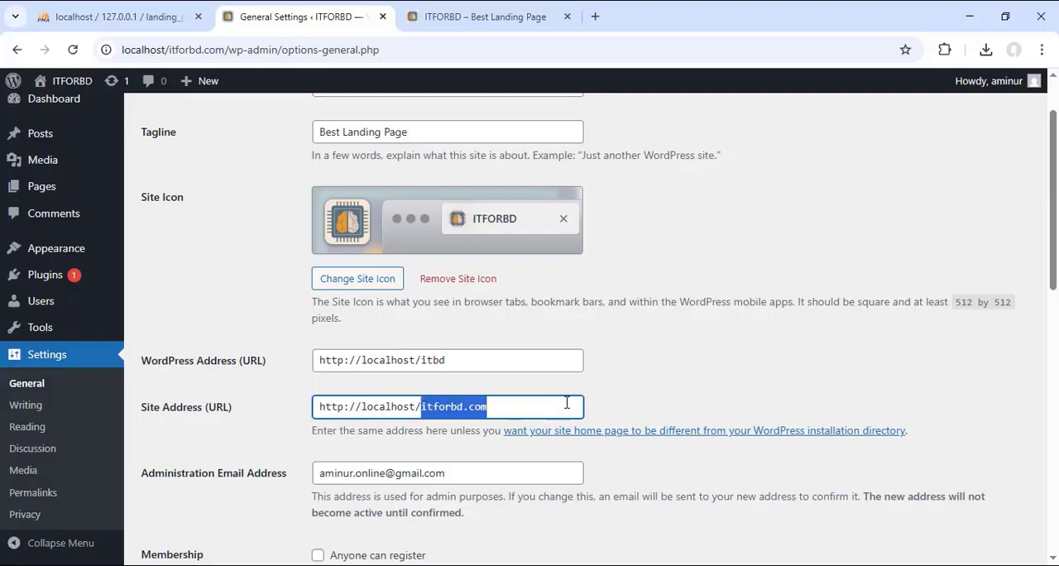
type("itbd")
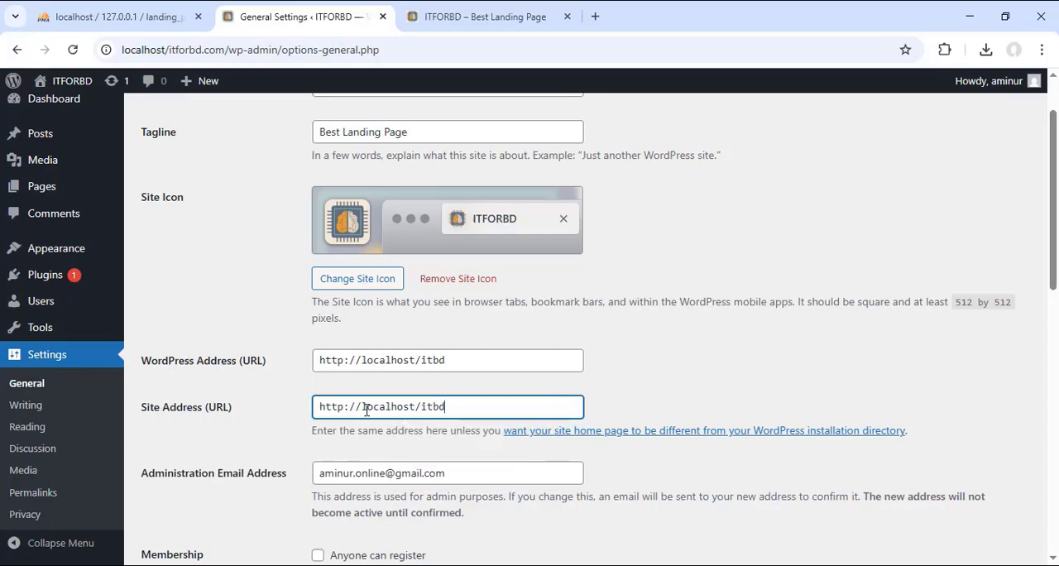
left_click_drag(463, 360, 426, 360)
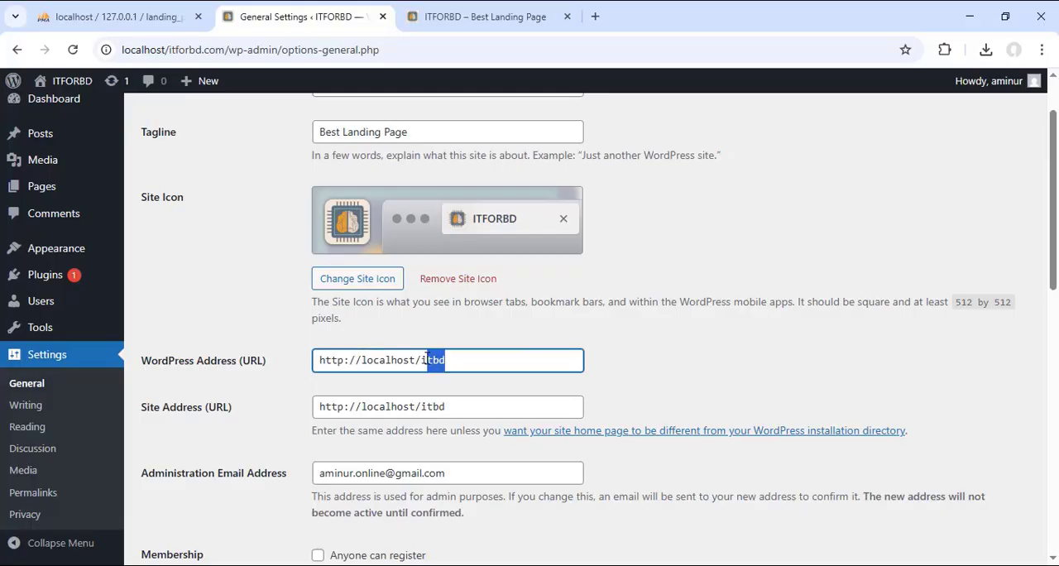
key("alt+Tab")
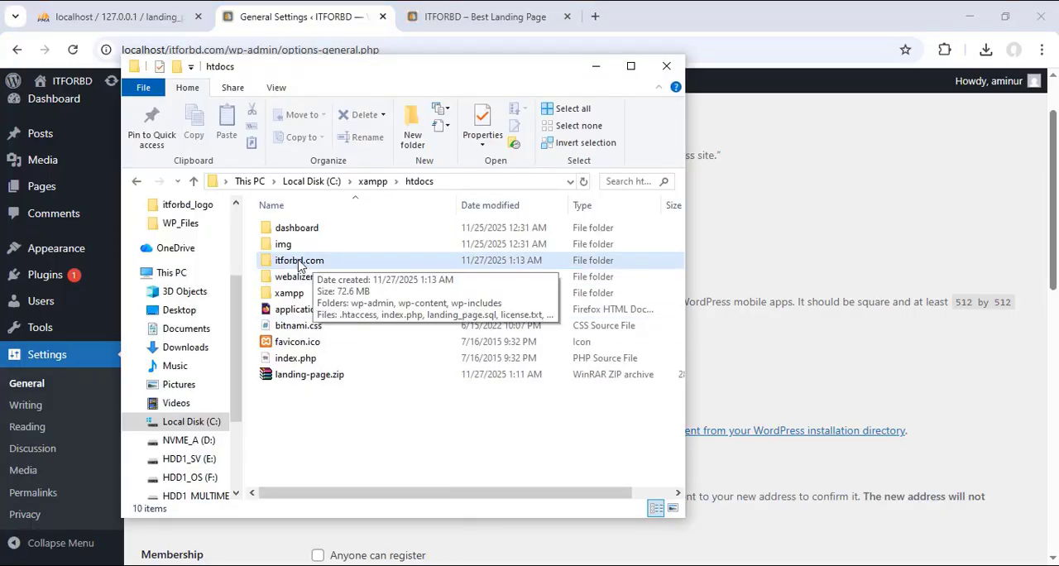
left_click(314, 39)
scroll(430, 378, "down", 10)
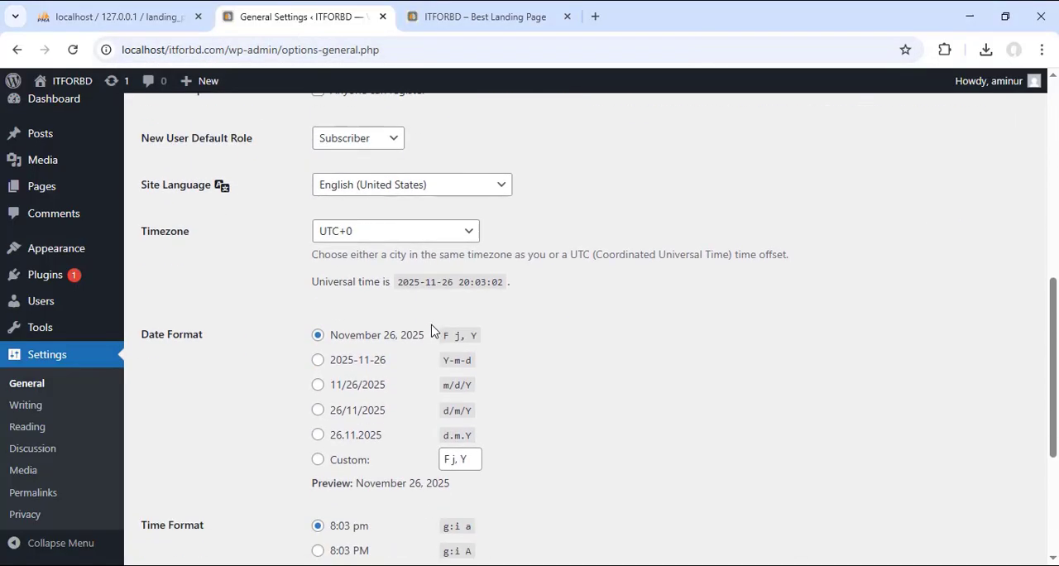
left_click(166, 489)
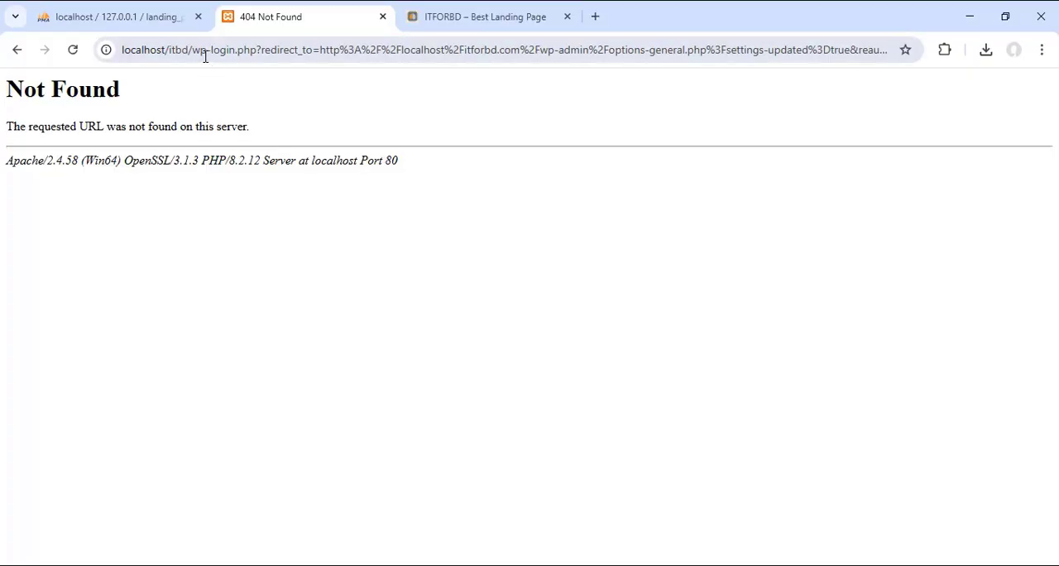
Step: Reload the lp_options table in phpMyAdmin and check the siteurl and home values
left_click(136, 18)
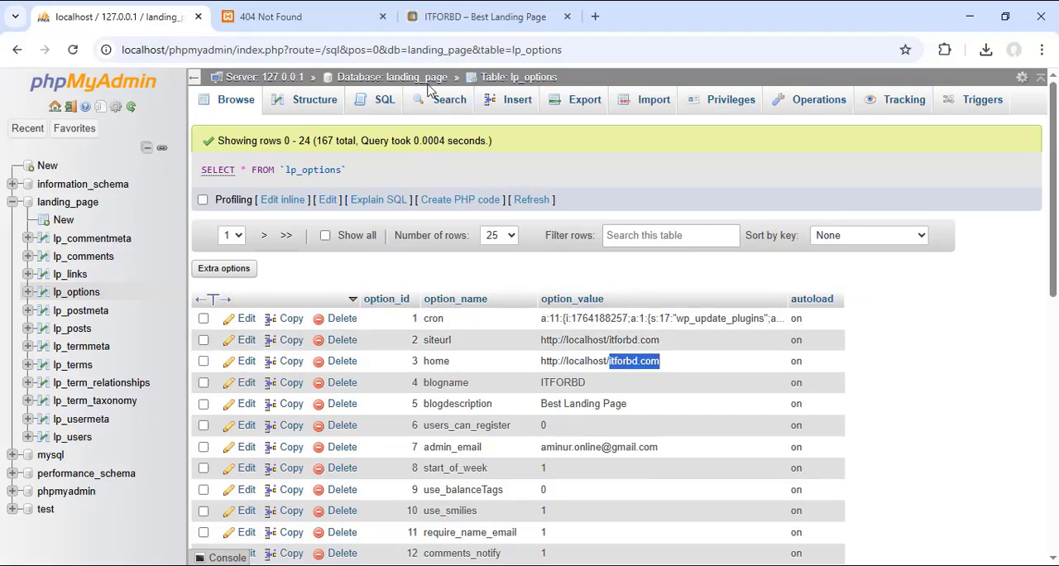
left_click(73, 49)
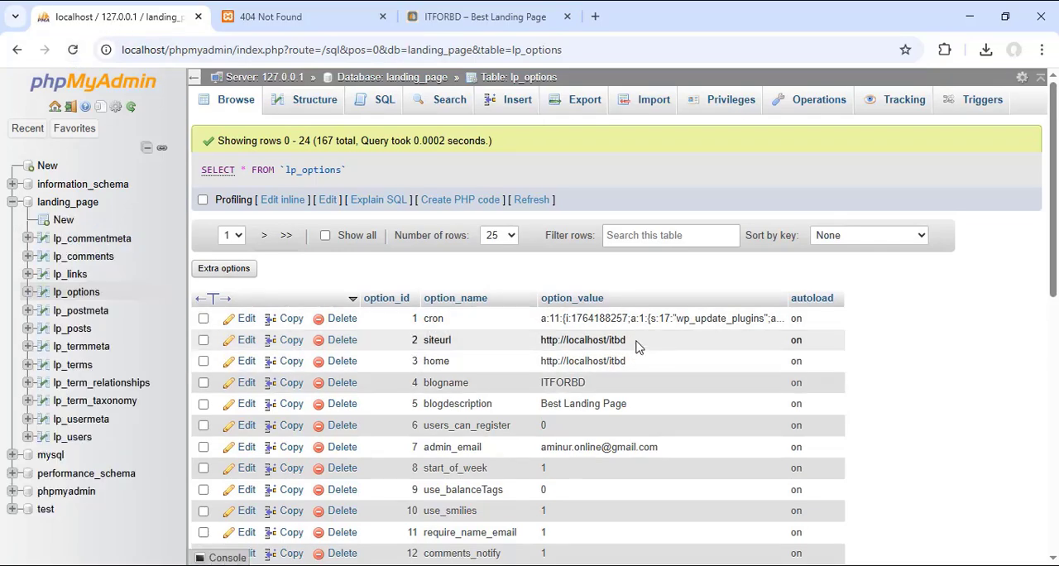
left_click_drag(637, 347, 621, 340)
key("ctrl+plus")
key("ctrl+plus")
key("ctrl+plus")
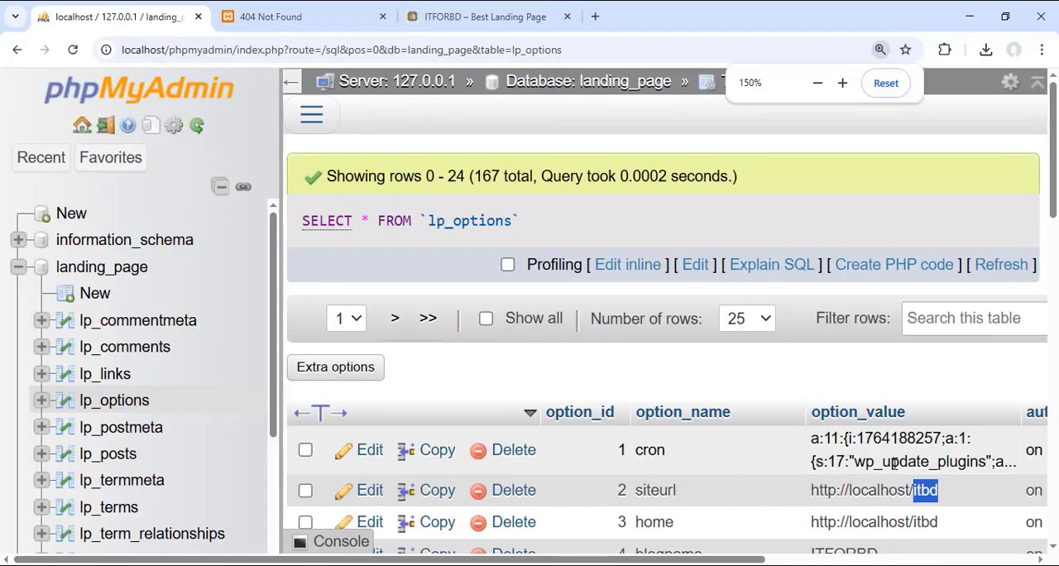
key("ctrl+minus")
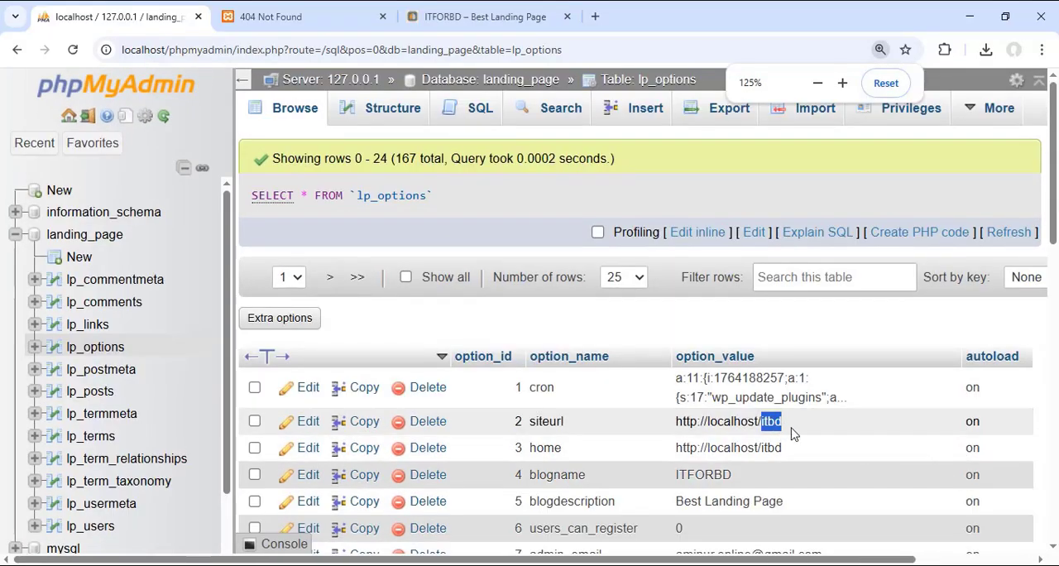
left_click_drag(781, 448, 761, 447)
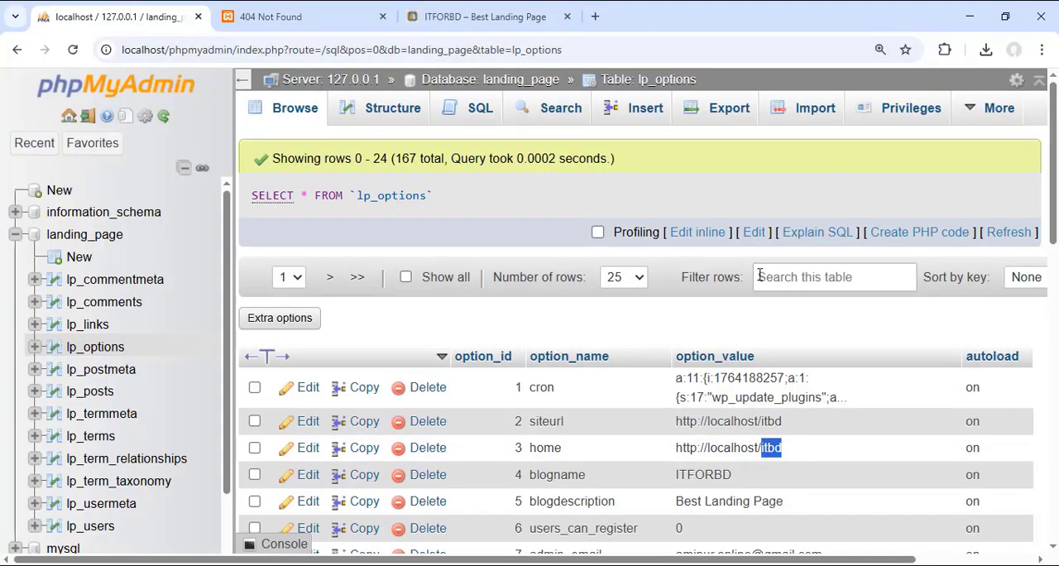
key("ctrl+minus")
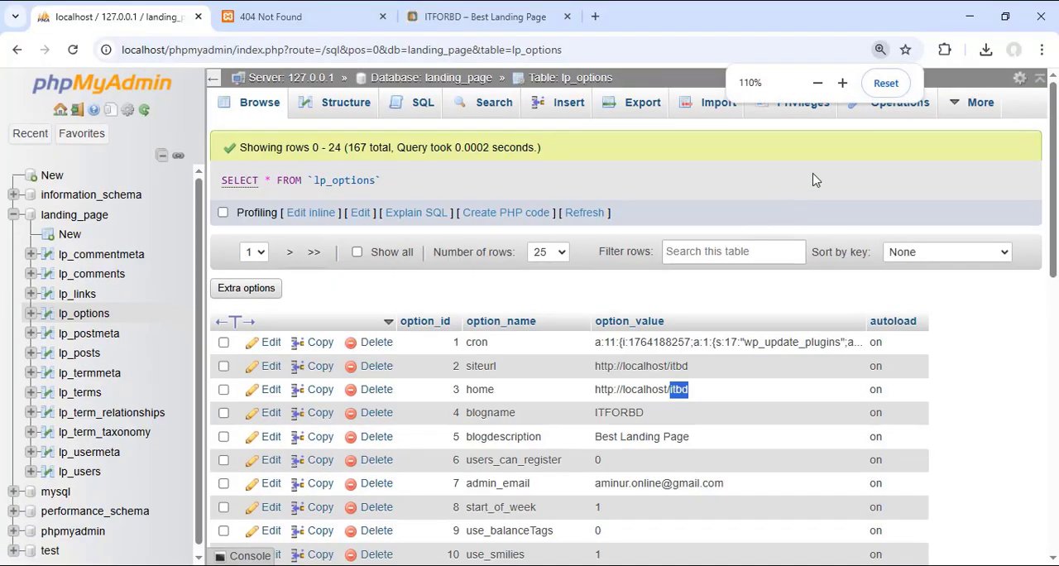
left_click(883, 85)
Step: Rename the itforbd.com folder in htdocs as itbd
left_click(299, 17)
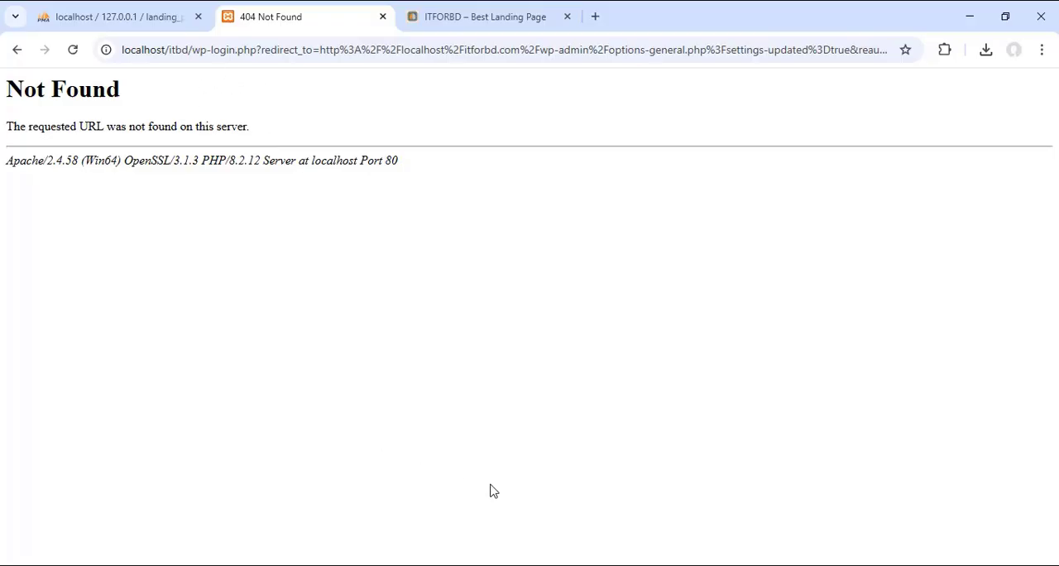
key("alt+Tab")
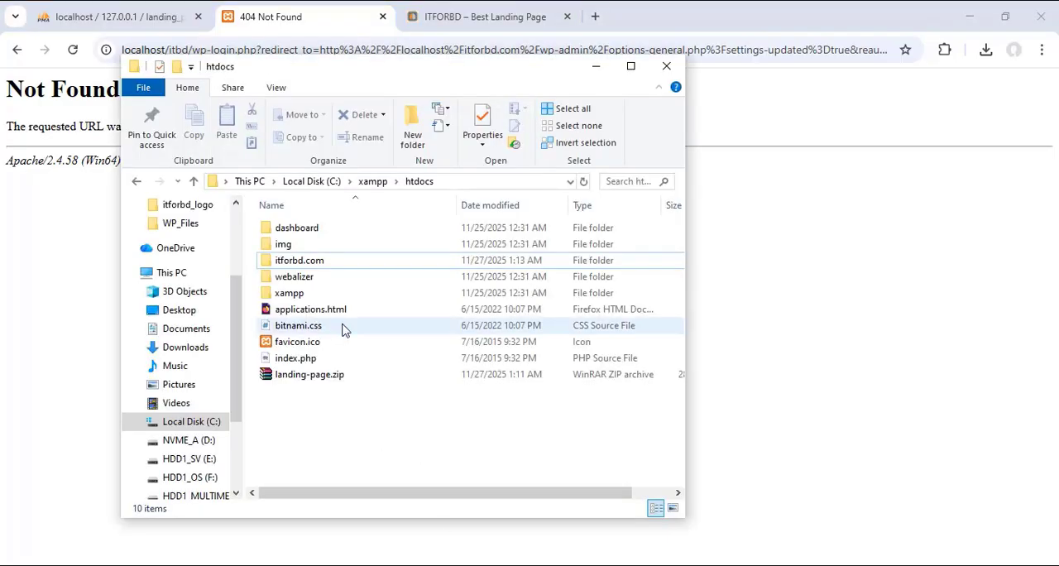
left_click(321, 263)
right_click(322, 263)
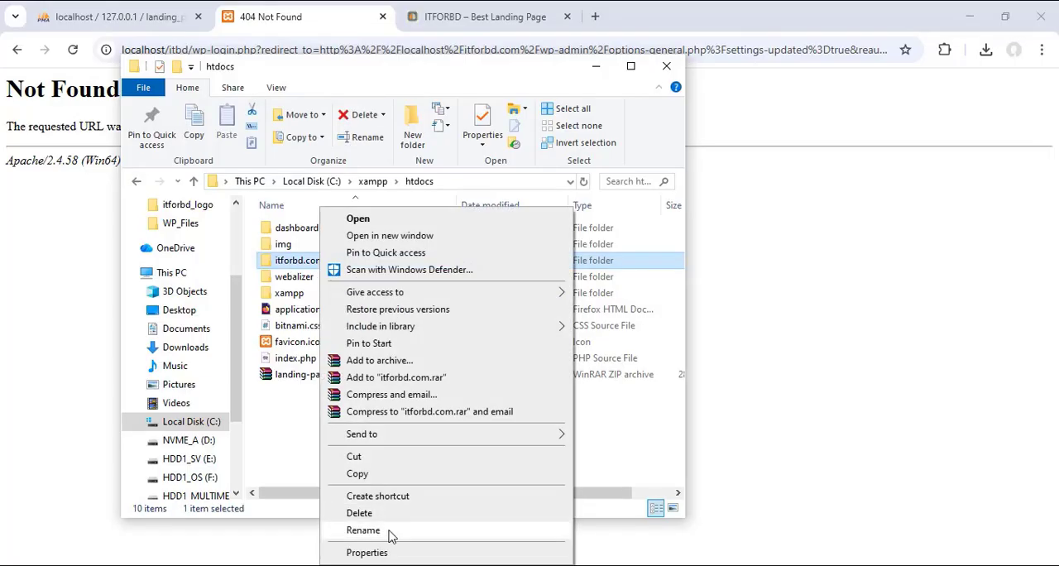
left_click(392, 532)
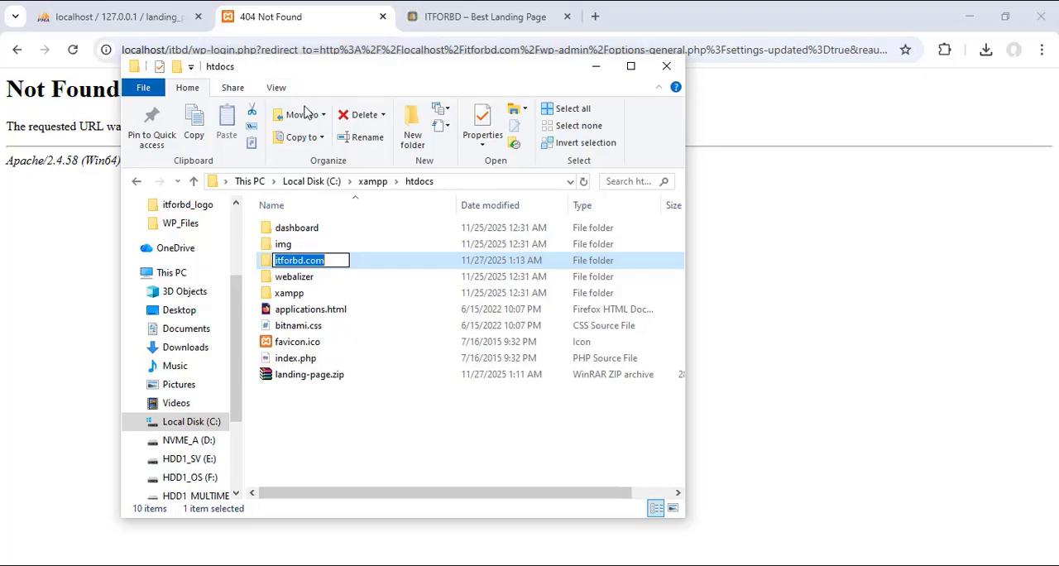
type("itbd")
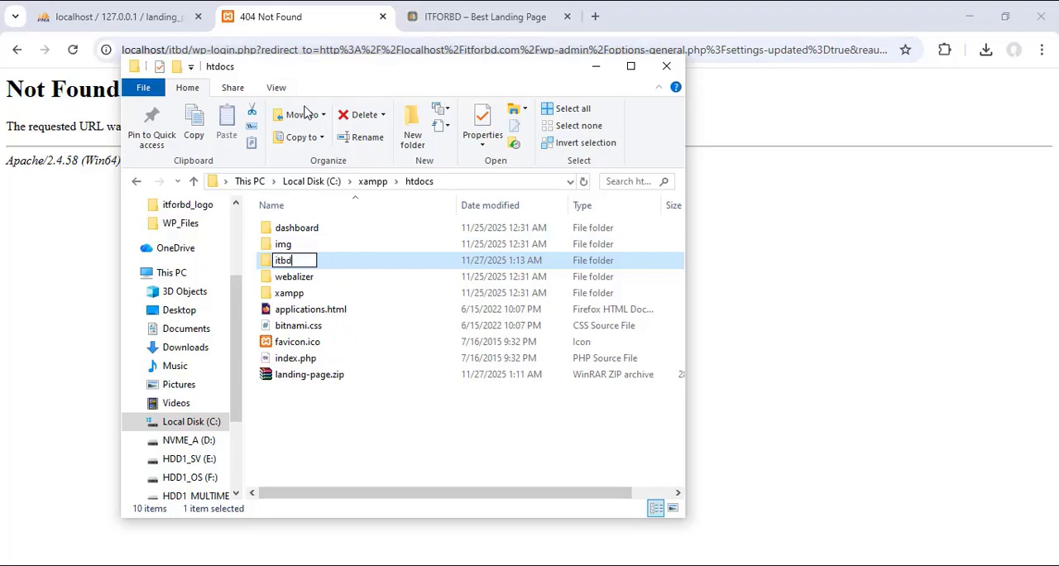
left_click(448, 432)
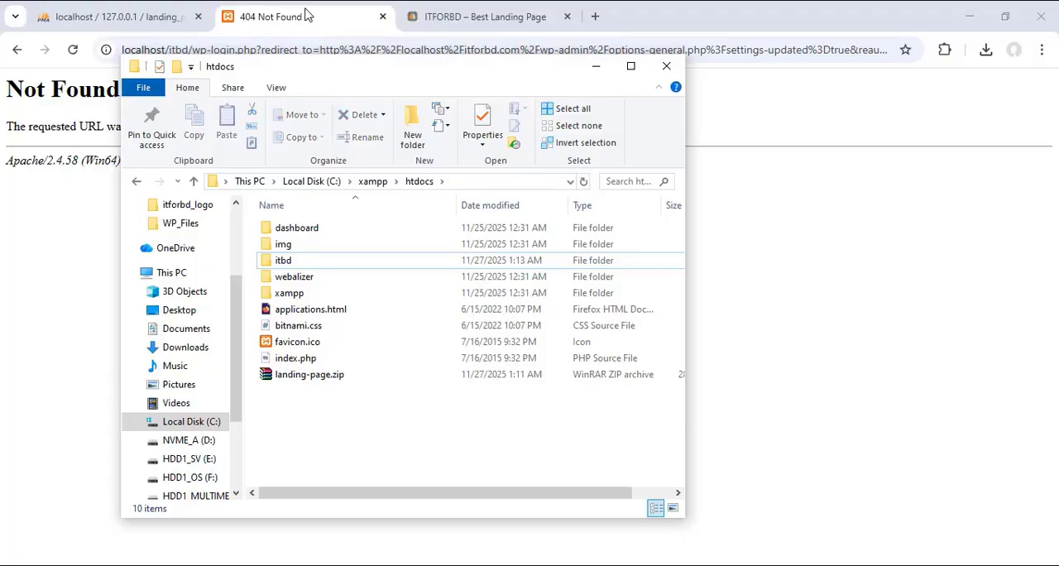
Step: Load the site at localhost/itbd in place of the failed login address and close the duplicate site page
left_click(306, 20)
left_click(170, 52)
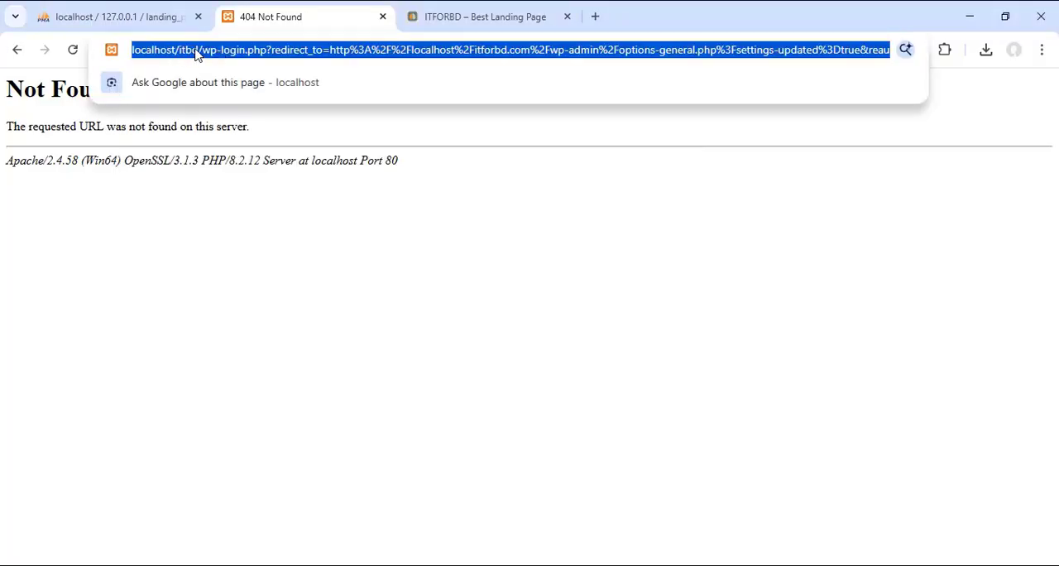
left_click(199, 49)
left_click_drag(199, 49, 900, 65)
key("BackSpace")
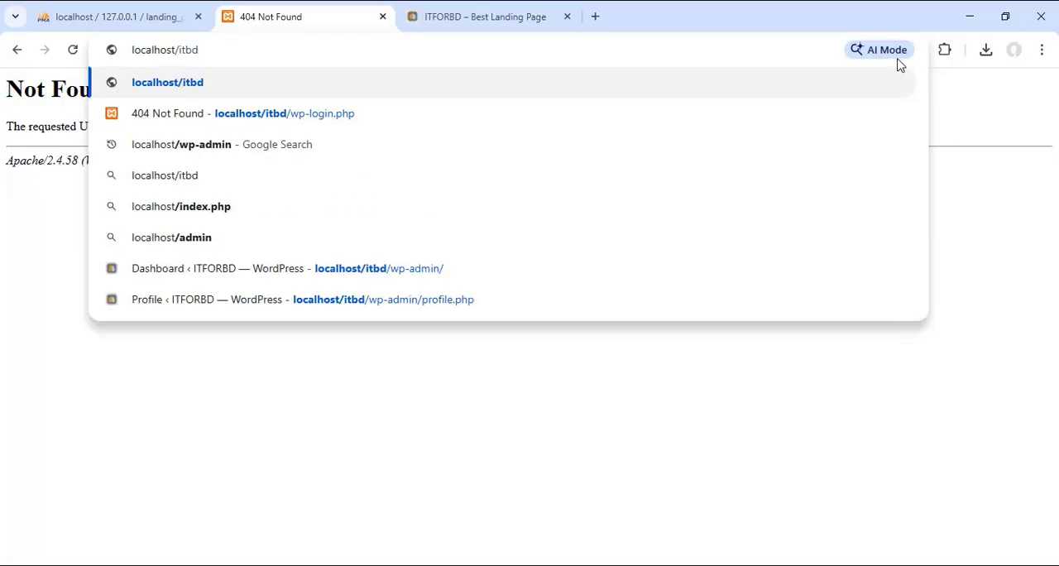
key("Return")
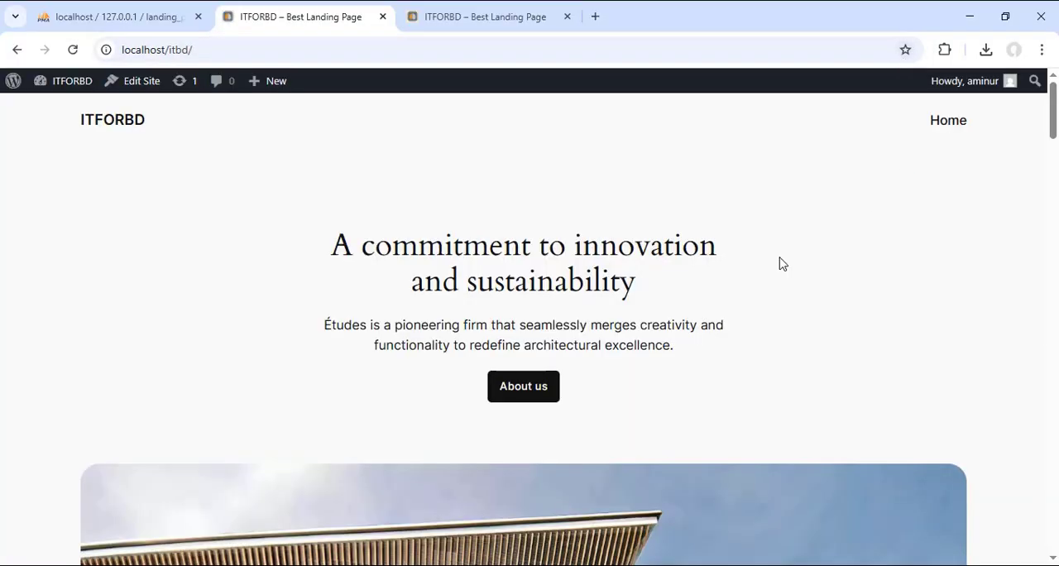
left_click(567, 17)
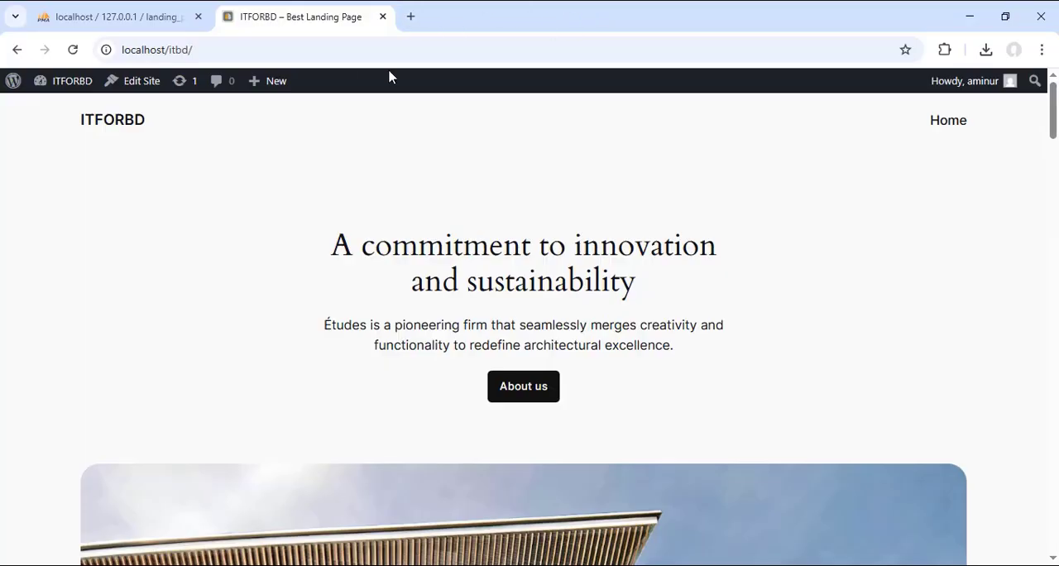
Step: Open the WordPress login page at localhost/itbd/wp-login.php
left_click(291, 49)
left_click(290, 48)
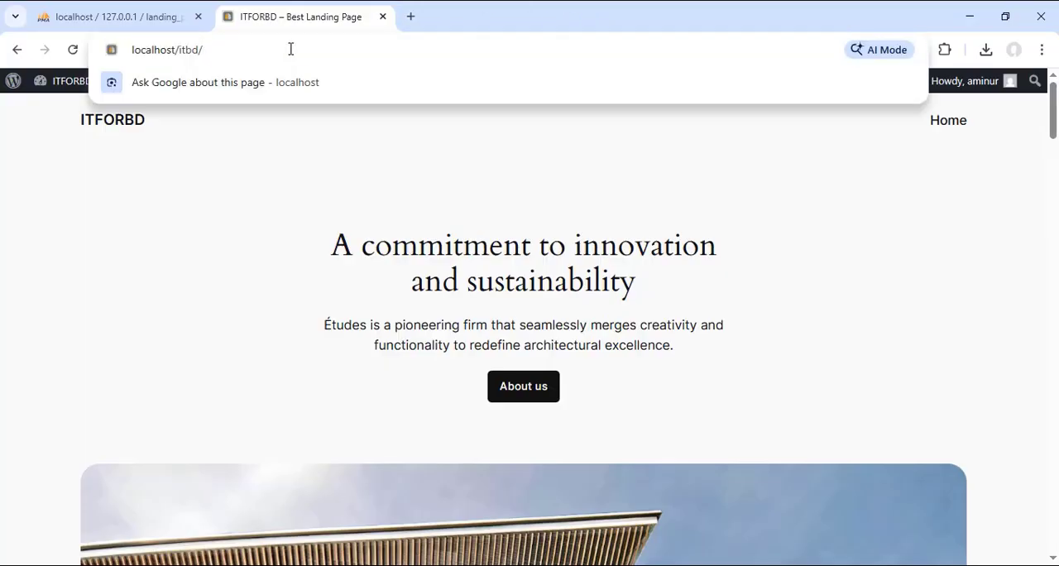
type("w")
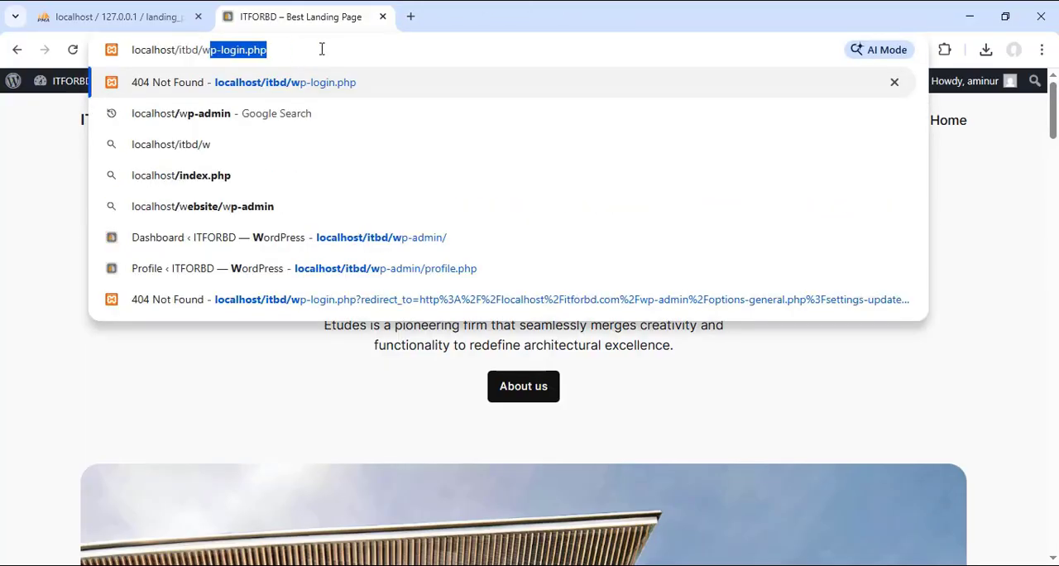
key("Return")
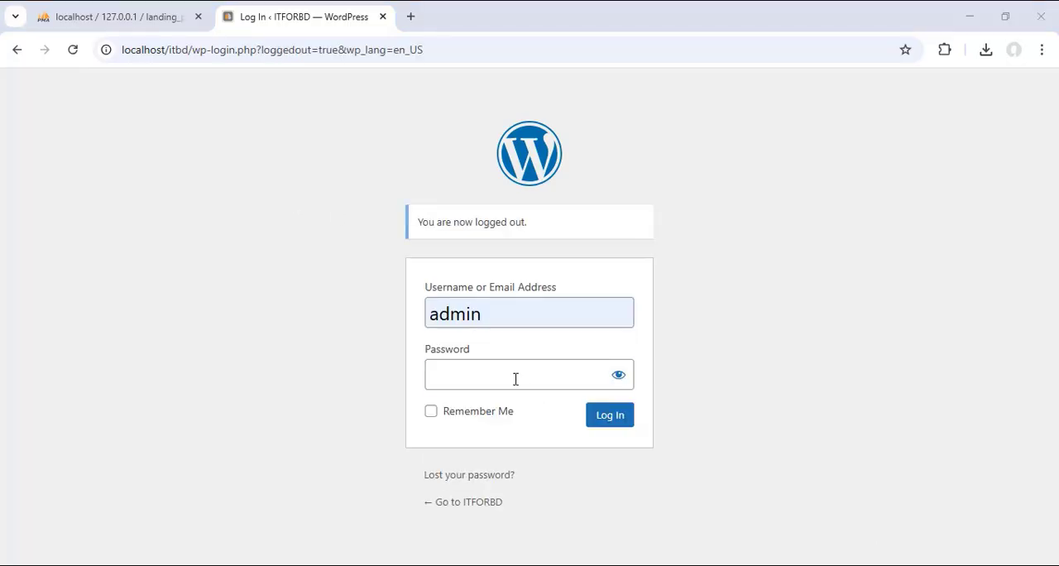
Step: Enter the account password, reveal it to check it, and log in to the WordPress dashboard
left_click(515, 378)
type("admin")
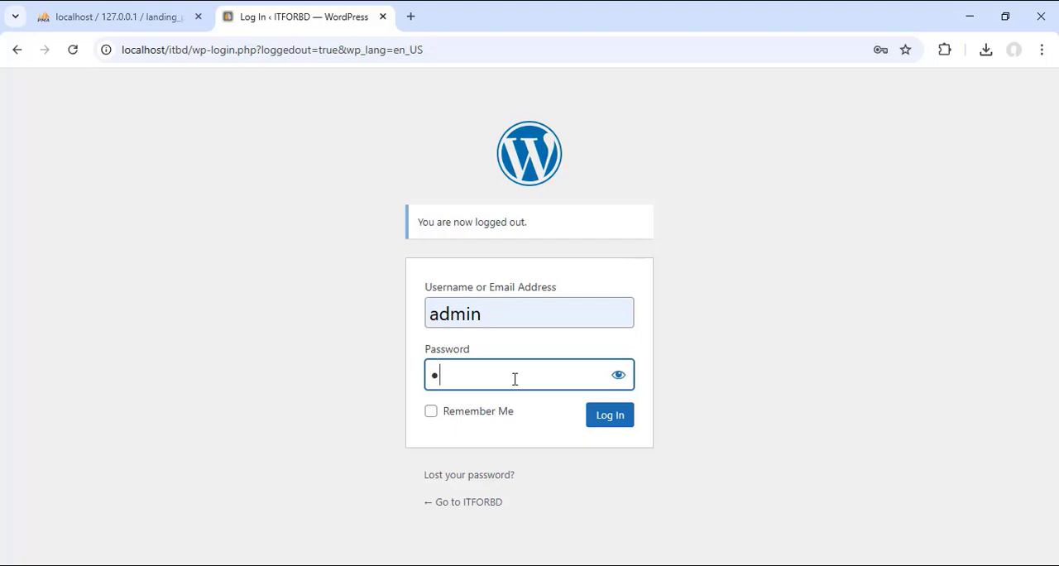
left_click(618, 377)
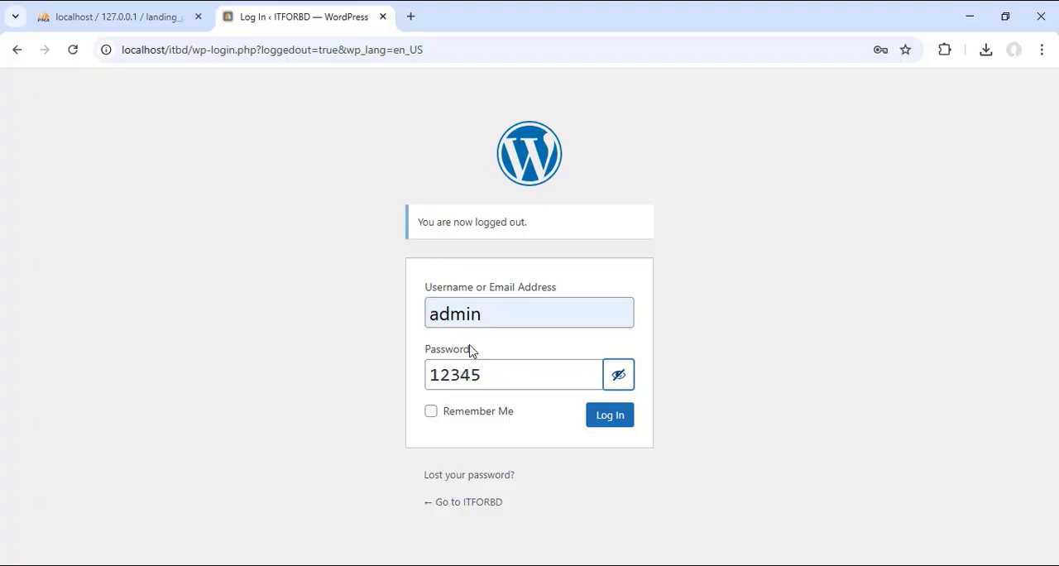
left_click(617, 419)
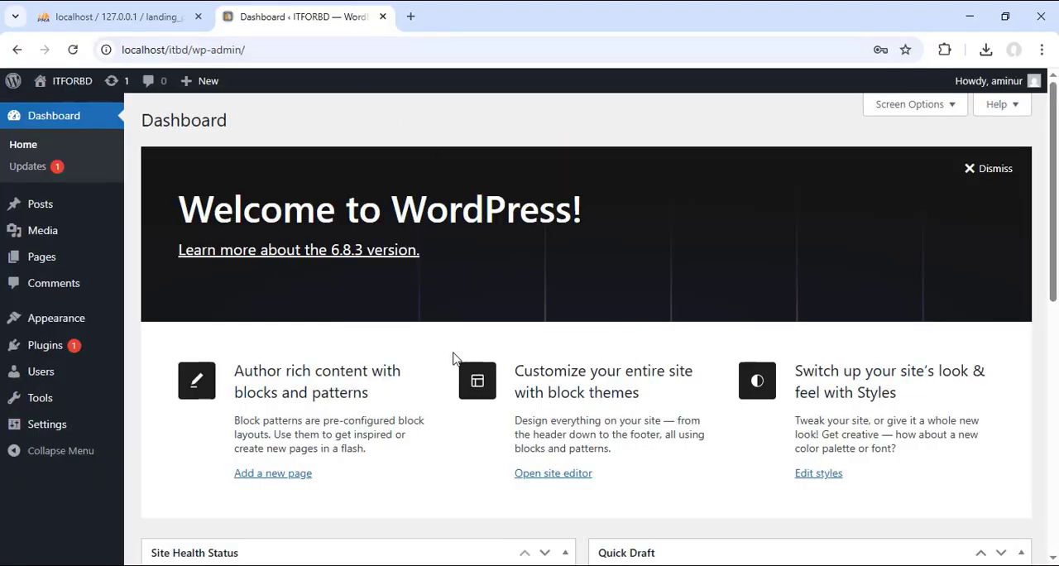
mouse_move(106, 410)
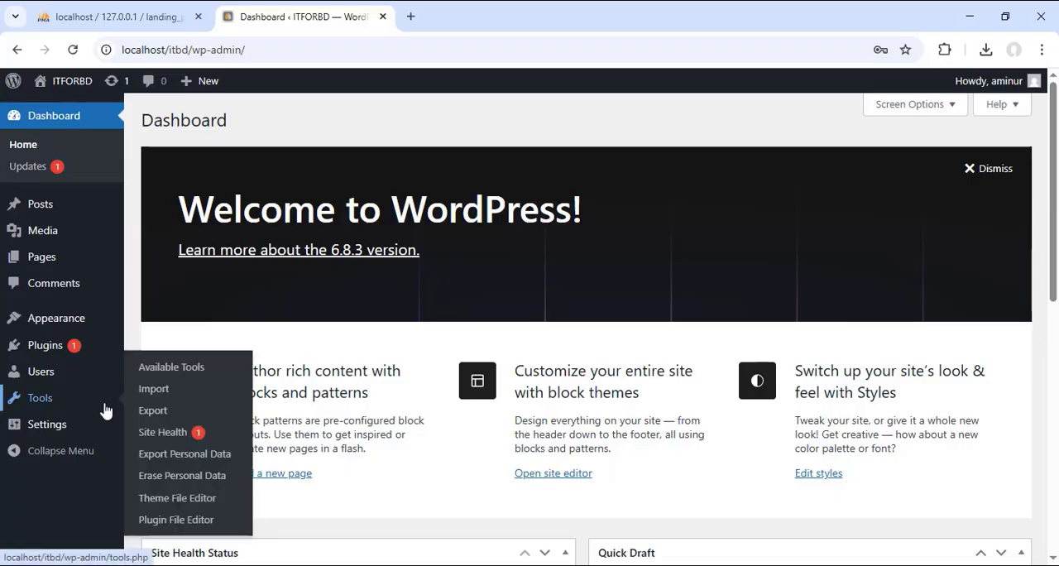
mouse_move(77, 217)
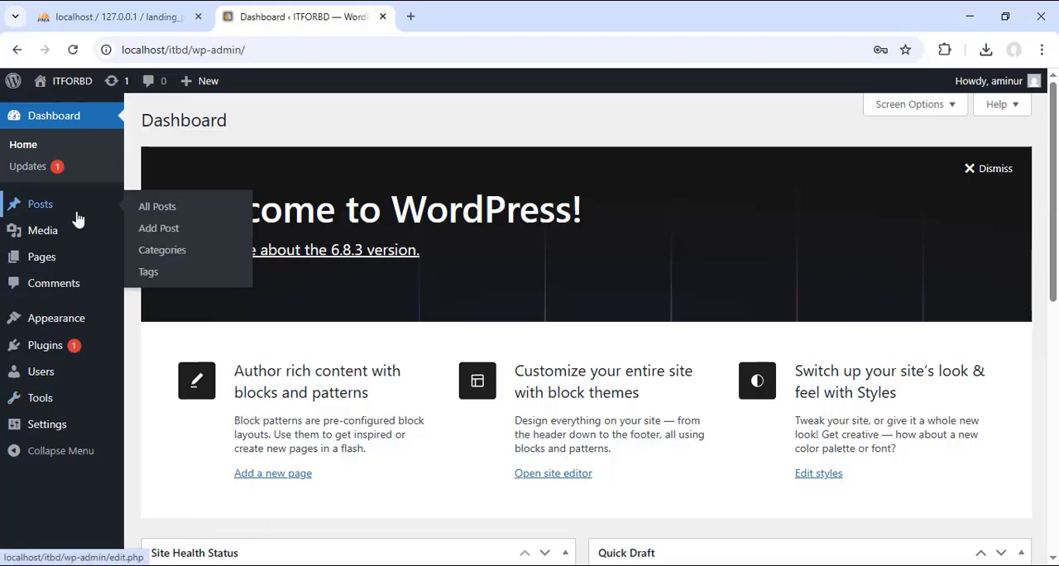
Step: Check the itbd folder name in the siteurl value of the lp_options table in phpMyAdmin, then return to the WordPress dashboard
left_click(115, 17)
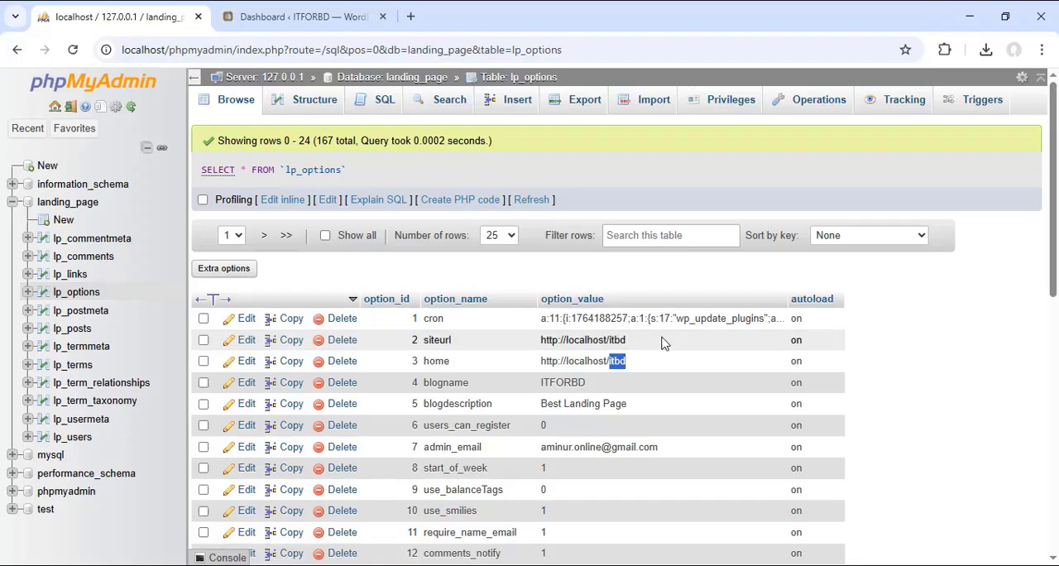
left_click_drag(627, 339, 614, 340)
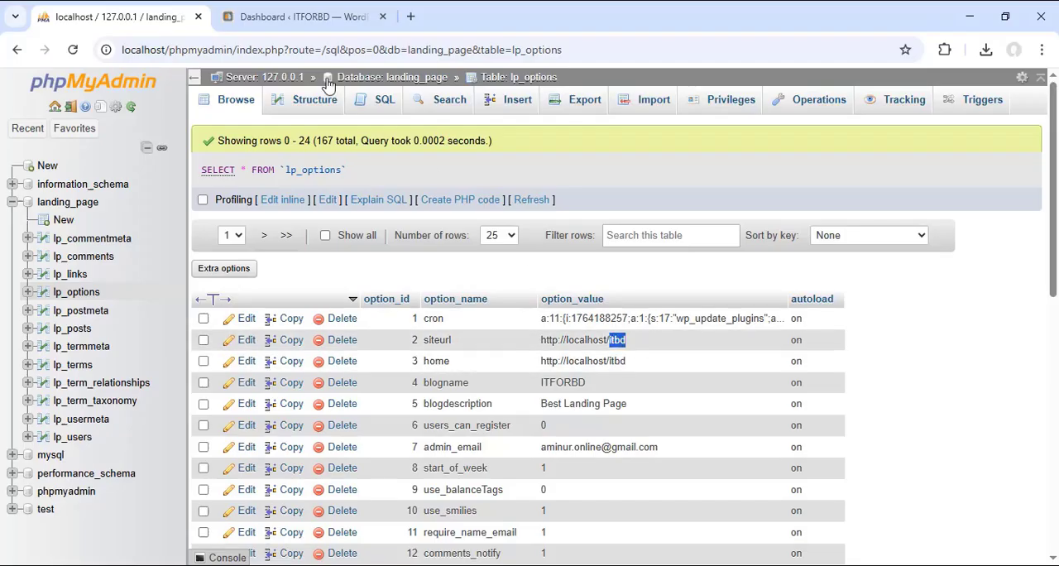
left_click(281, 17)
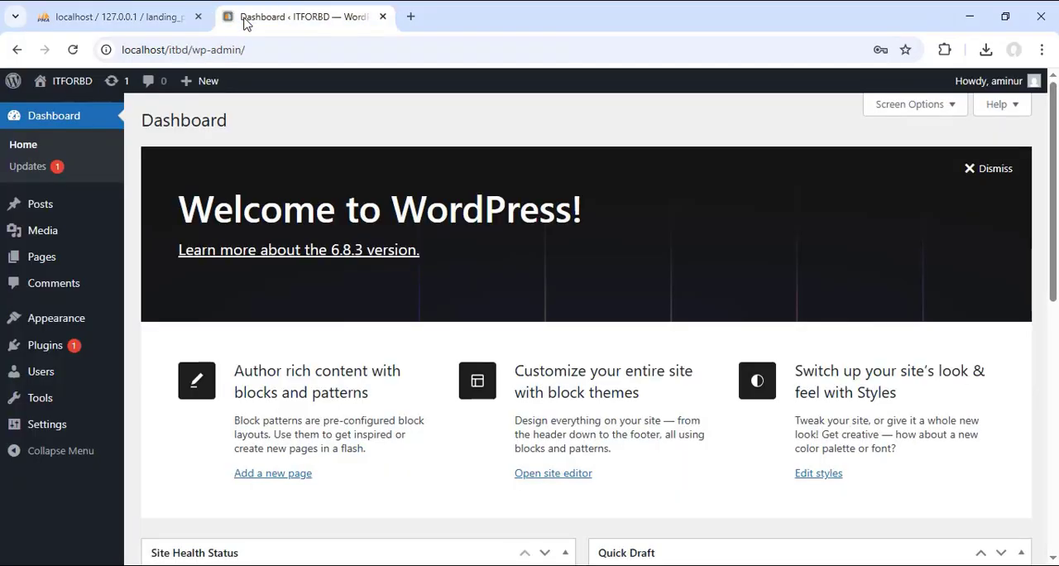
Step: Open the General Settings page and check the WordPress Address and Site Address URLs for the itbd folder name
left_click(48, 428)
scroll(476, 355, "down", 3)
left_click_drag(468, 204, 421, 204)
left_click_drag(454, 249, 280, 261)
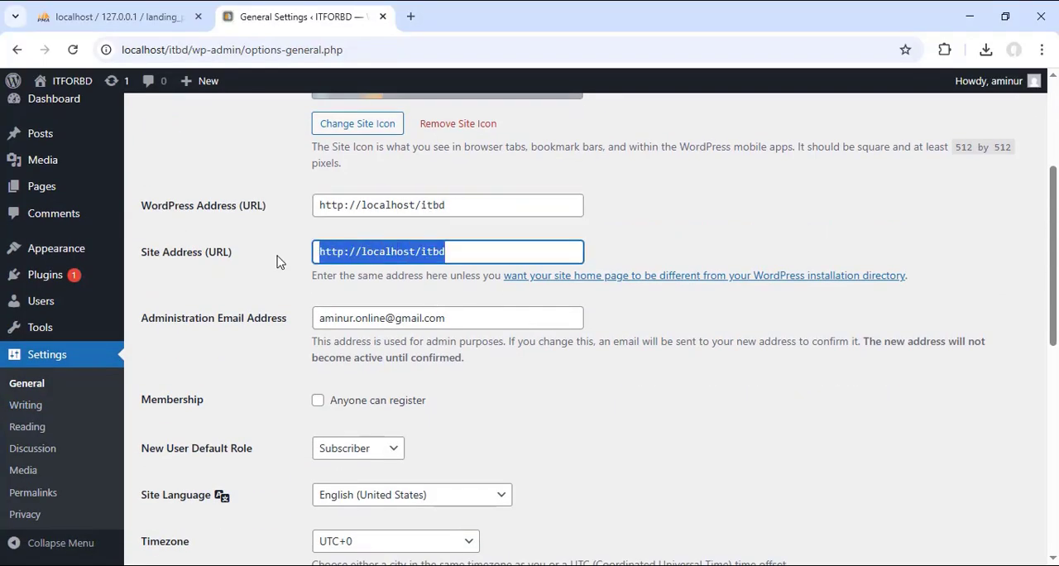
scroll(351, 308, "up", 3)
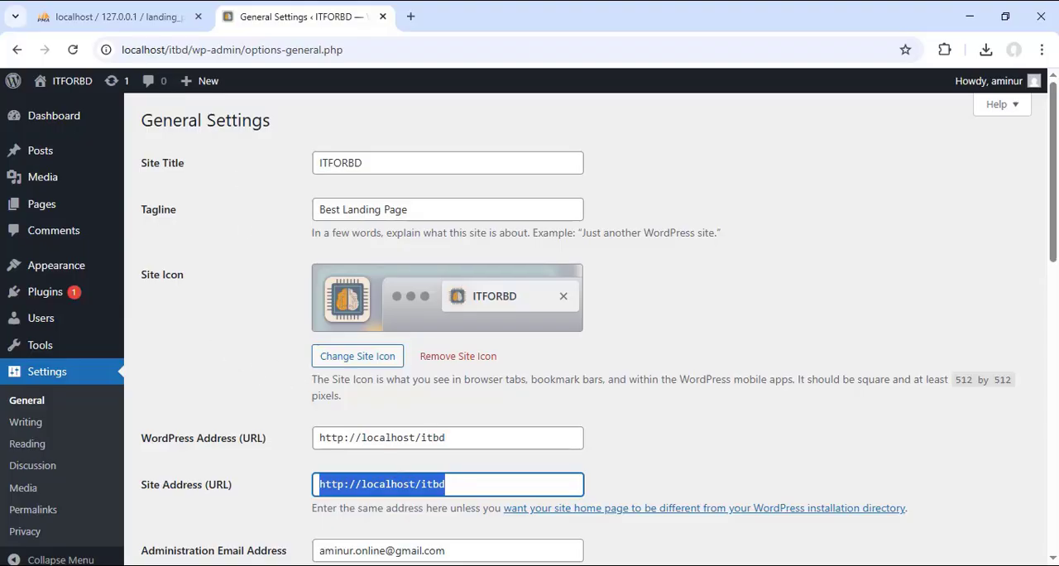
Step: Switch to the question bank PDF in Firefox and examine questions 116 to 118, focusing on whether Bcrypt has a full form
left_click(505, 565)
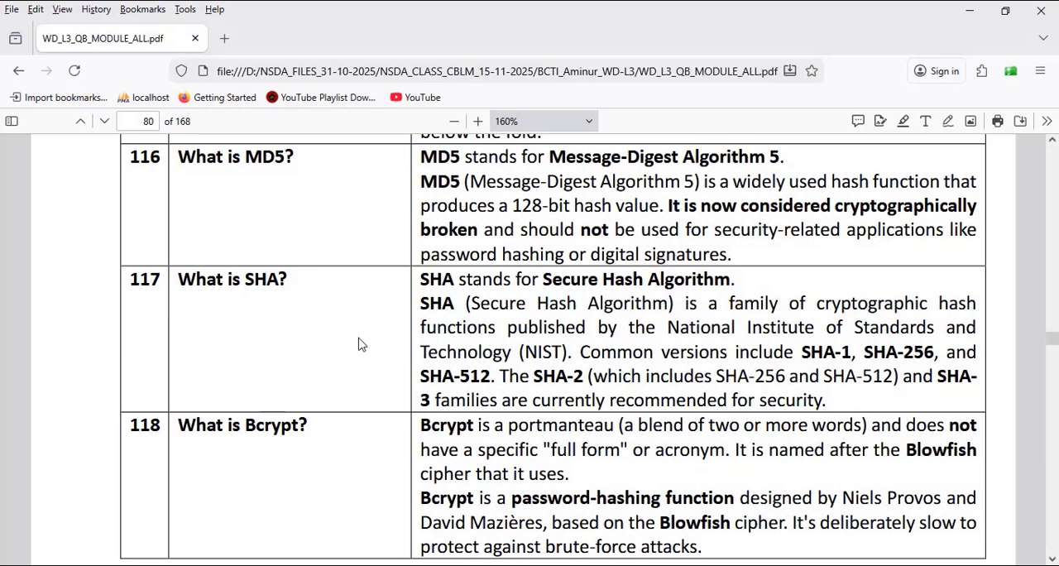
mouse_move(275, 156)
left_mouse_down()
mouse_move(286, 210)
mouse_move(277, 280)
left_mouse_up()
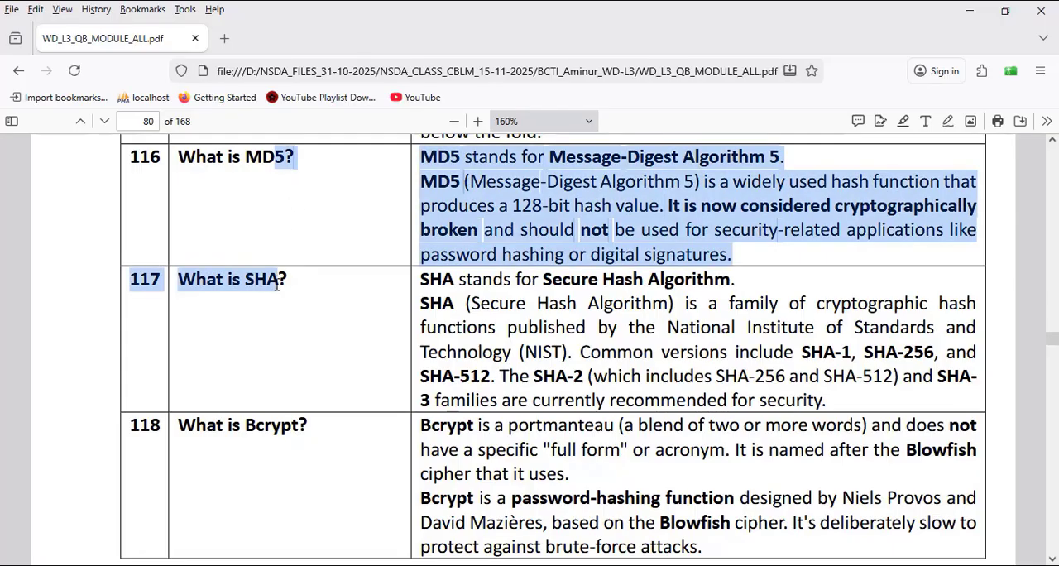
left_click(302, 321)
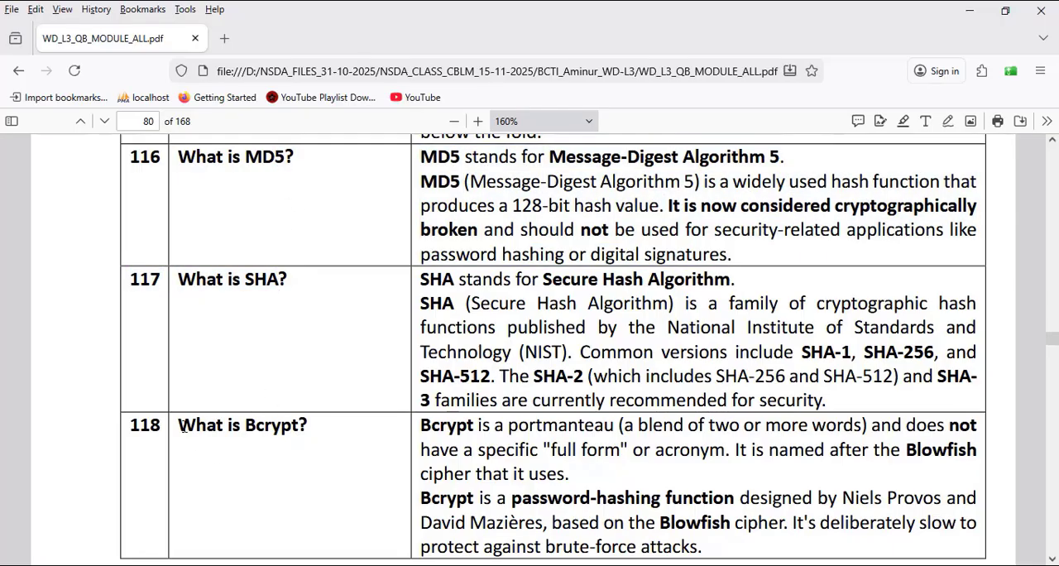
left_click_drag(179, 424, 309, 427)
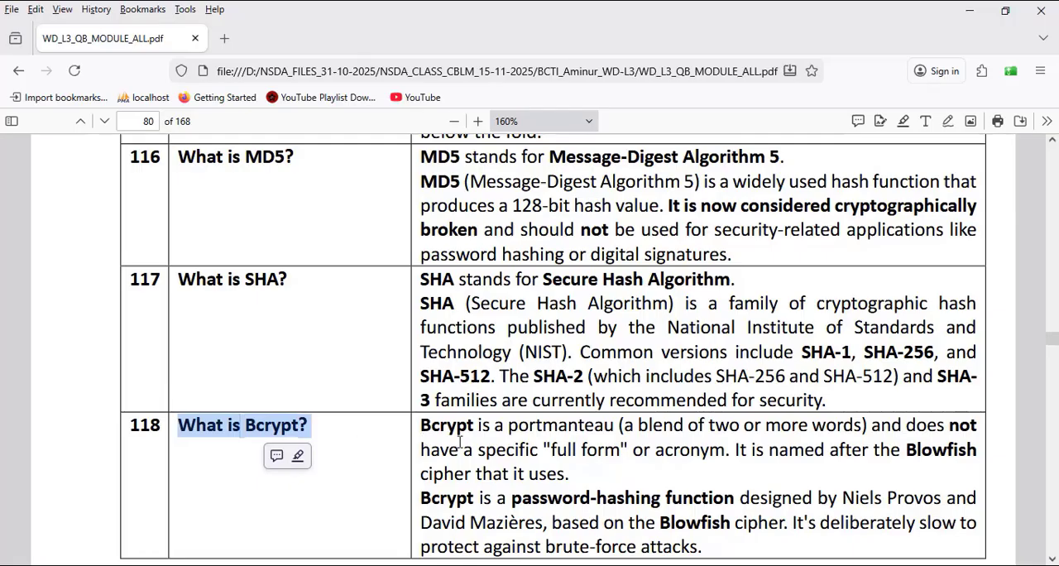
mouse_move(477, 426)
left_mouse_down()
mouse_move(421, 427)
mouse_move(429, 426)
left_mouse_up()
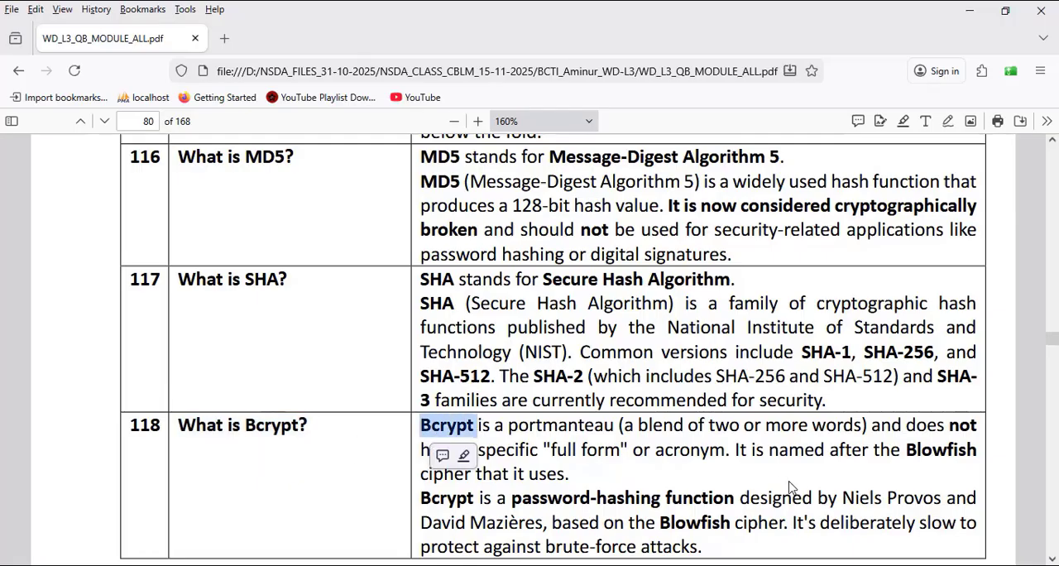
left_click(922, 428)
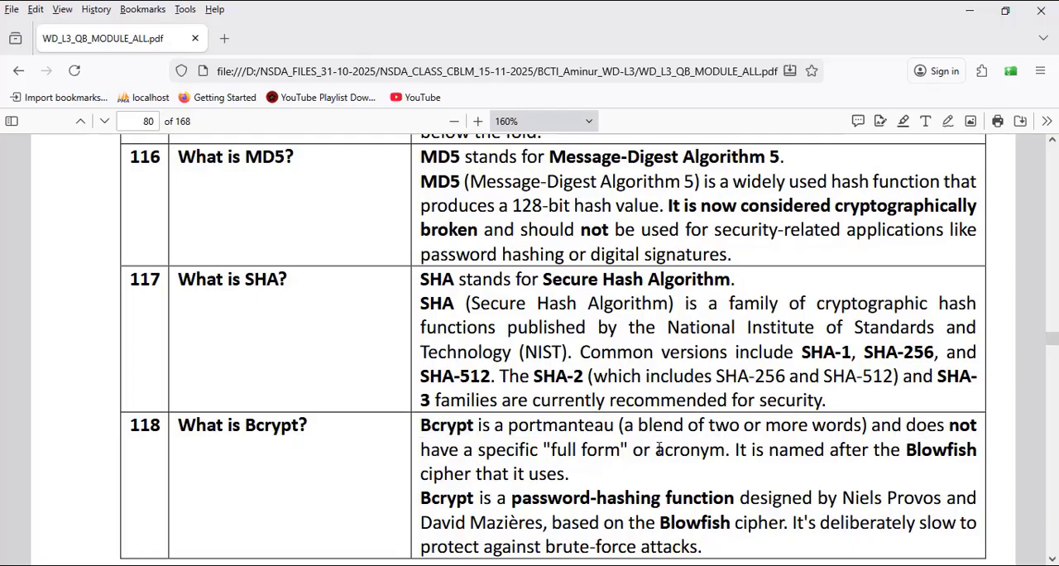
left_click_drag(626, 427, 863, 425)
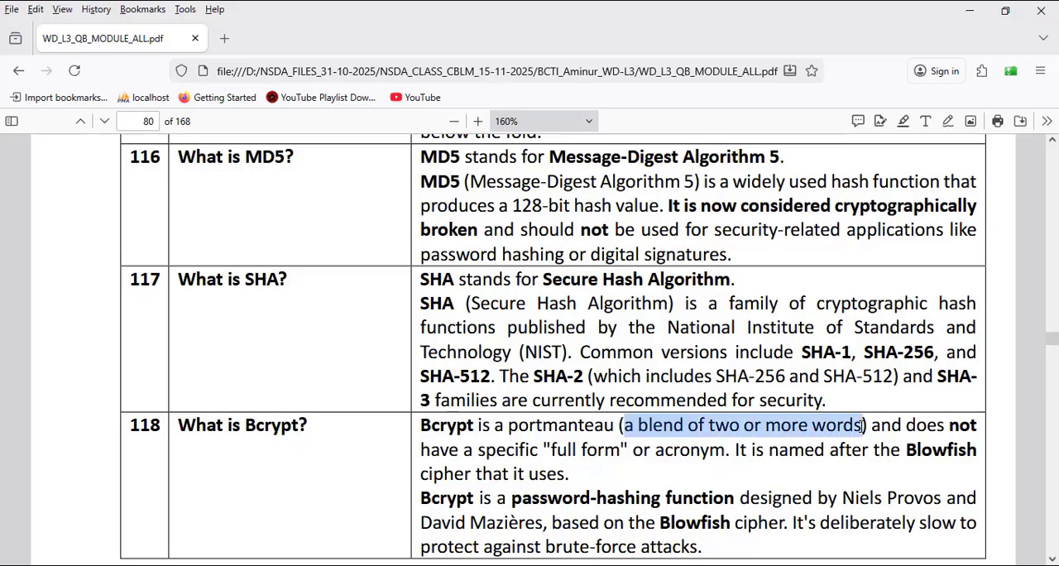
left_click_drag(863, 425, 863, 425)
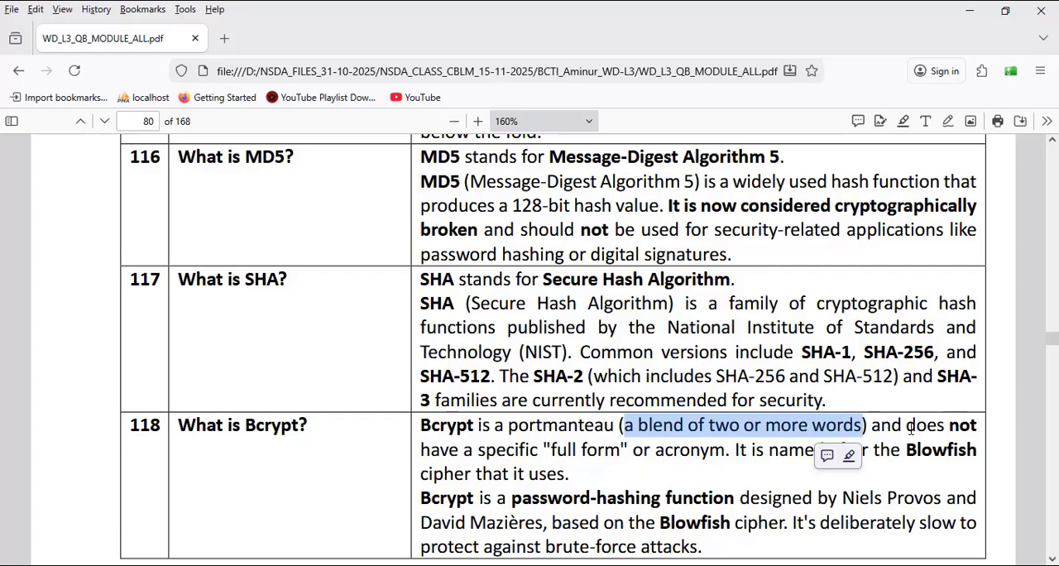
left_click_drag(908, 426, 724, 449)
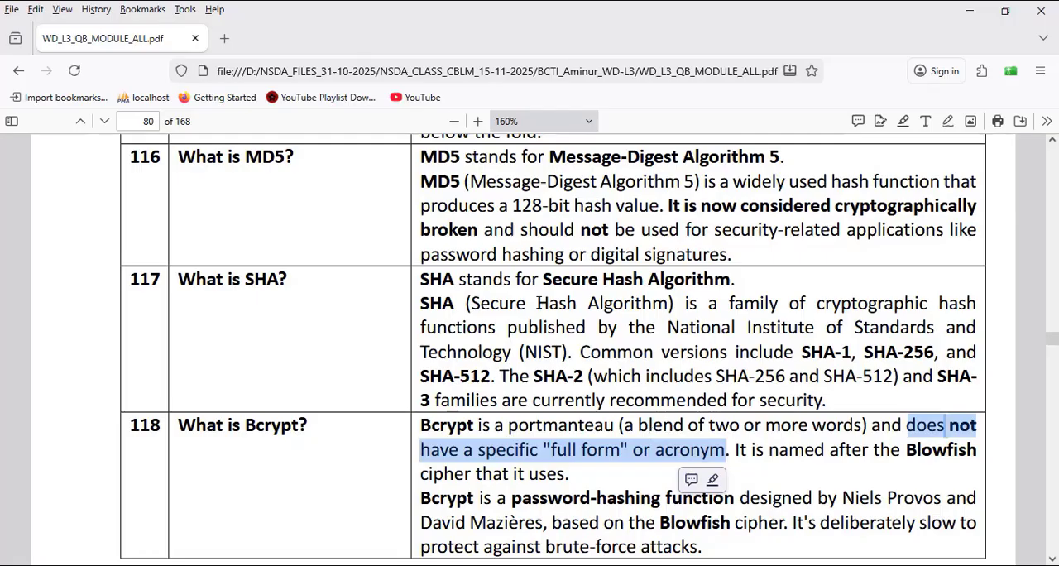
Step: Compare the full forms of SHA and MD5 with Bcrypt's Blowfish naming, and minimize the PDF window
double_click(453, 279)
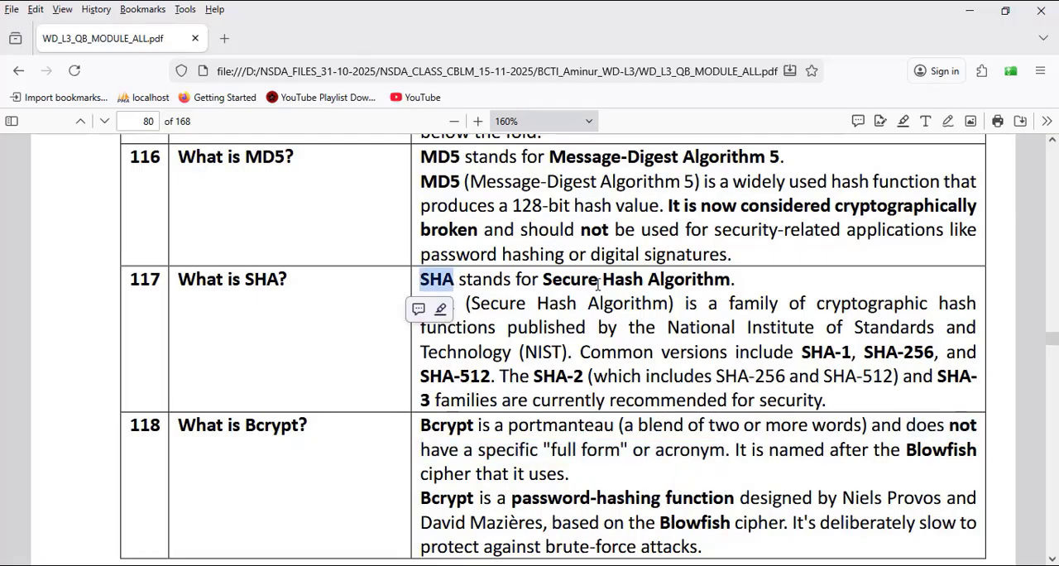
left_click_drag(449, 156, 423, 162)
left_click_drag(550, 157, 788, 158)
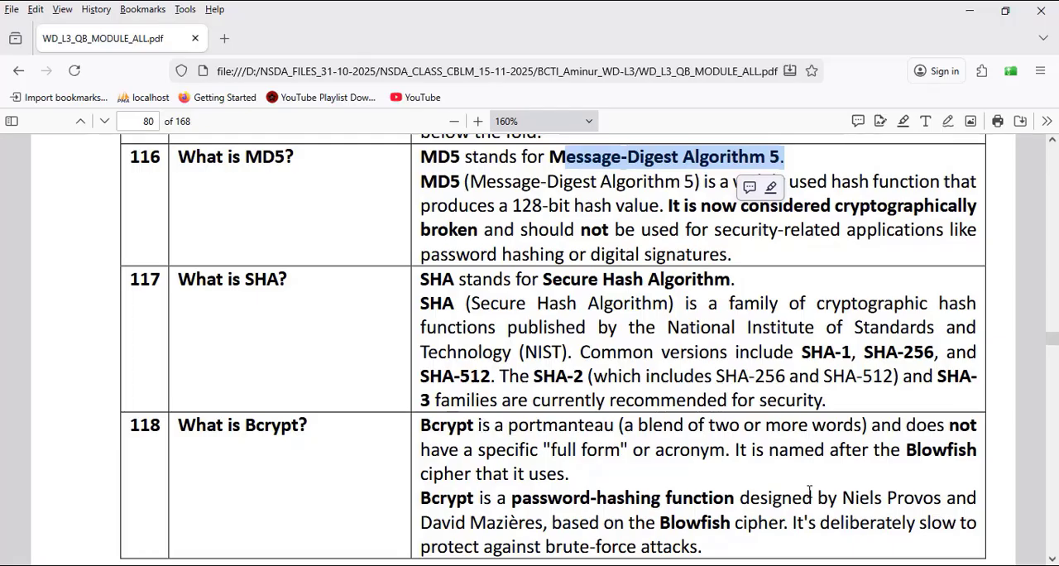
left_click_drag(907, 449, 976, 449)
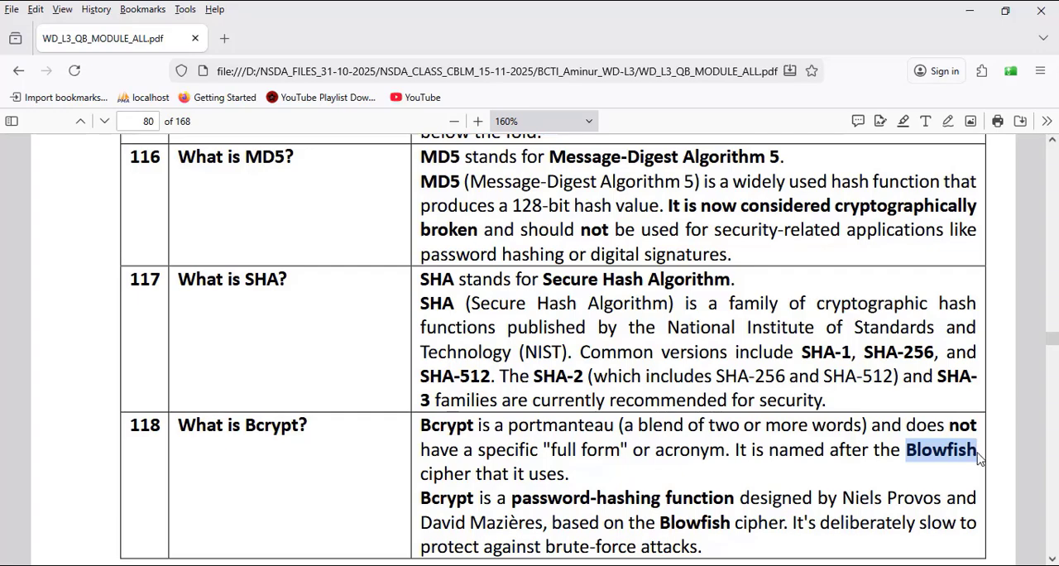
left_click_drag(977, 454, 976, 454)
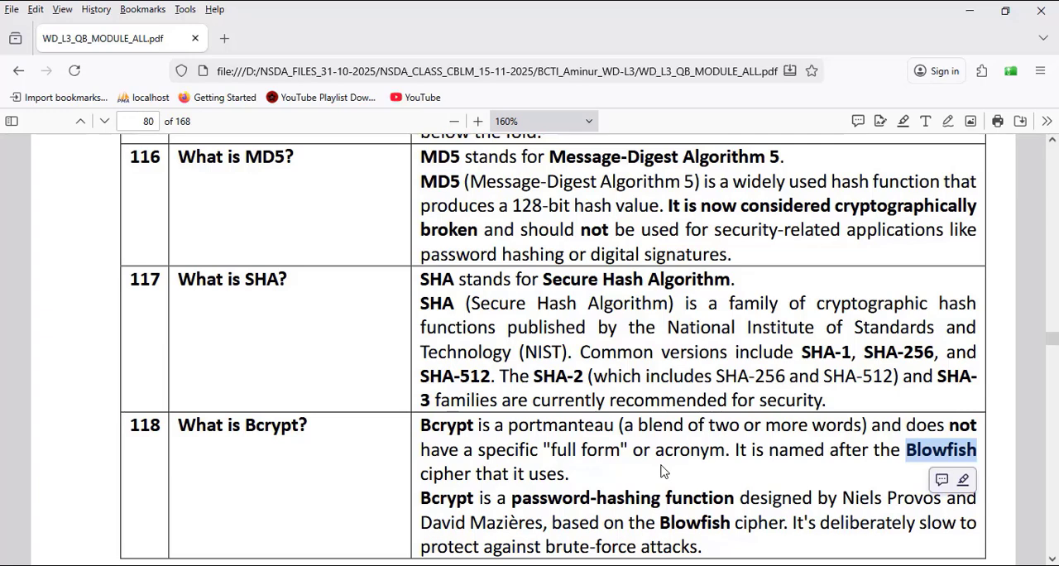
left_click(969, 10)
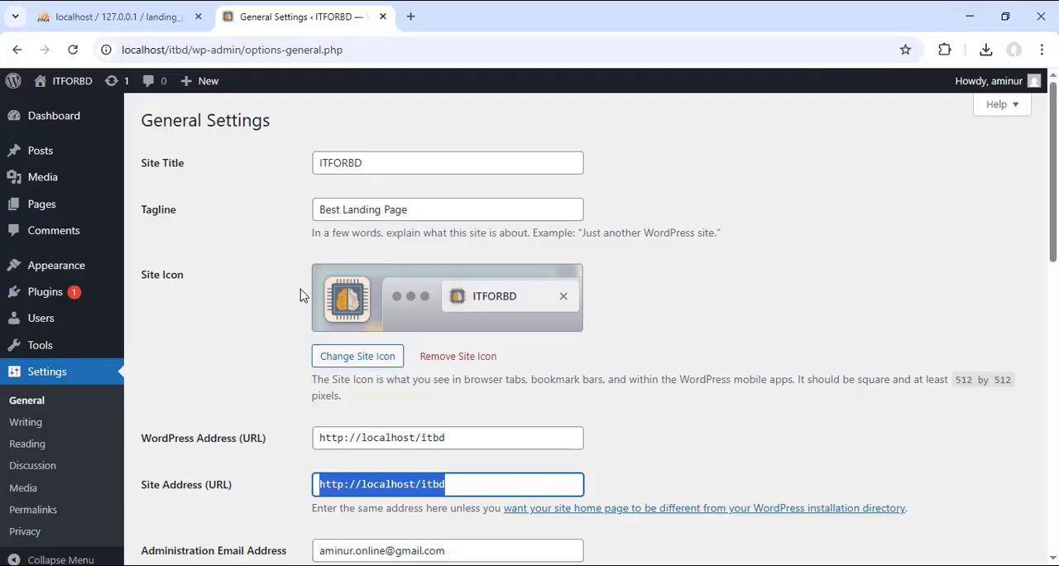
Step: Review the General Settings page from the site title down to the time format and week start options
scroll(763, 194, "down", 3)
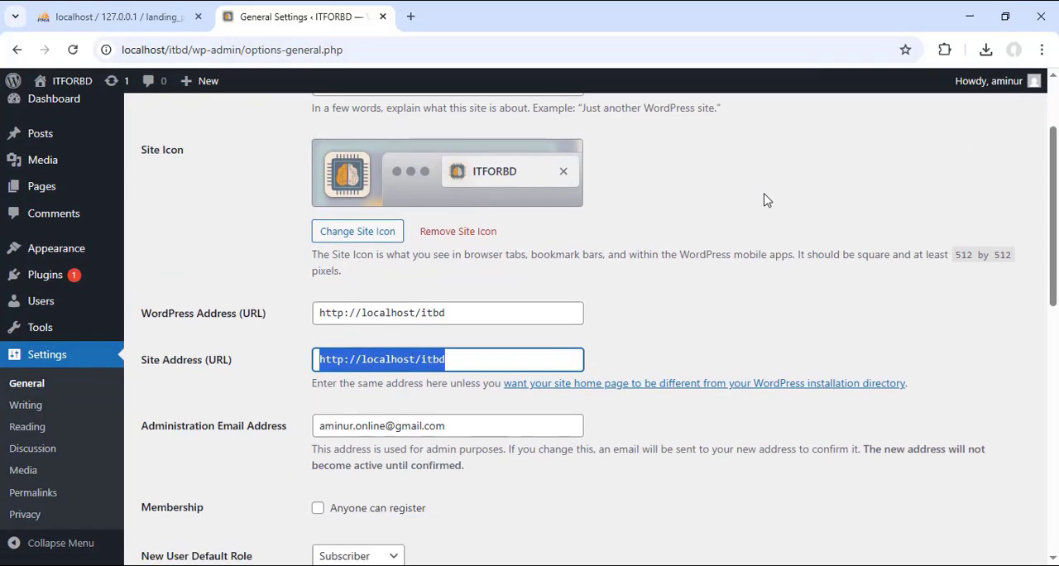
scroll(756, 303, "down", 4)
scroll(756, 303, "up", 7)
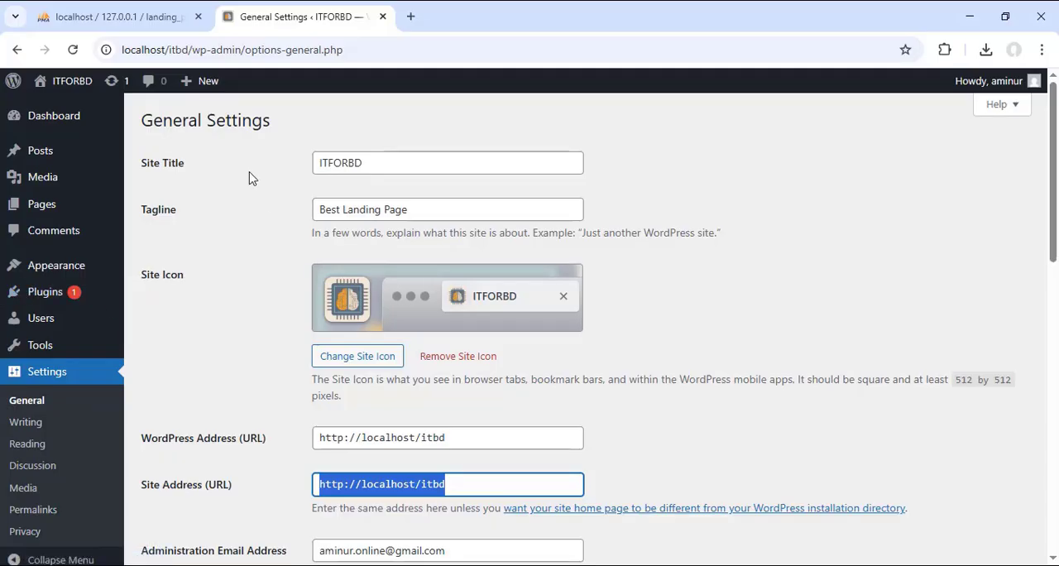
scroll(238, 227, "down", 10)
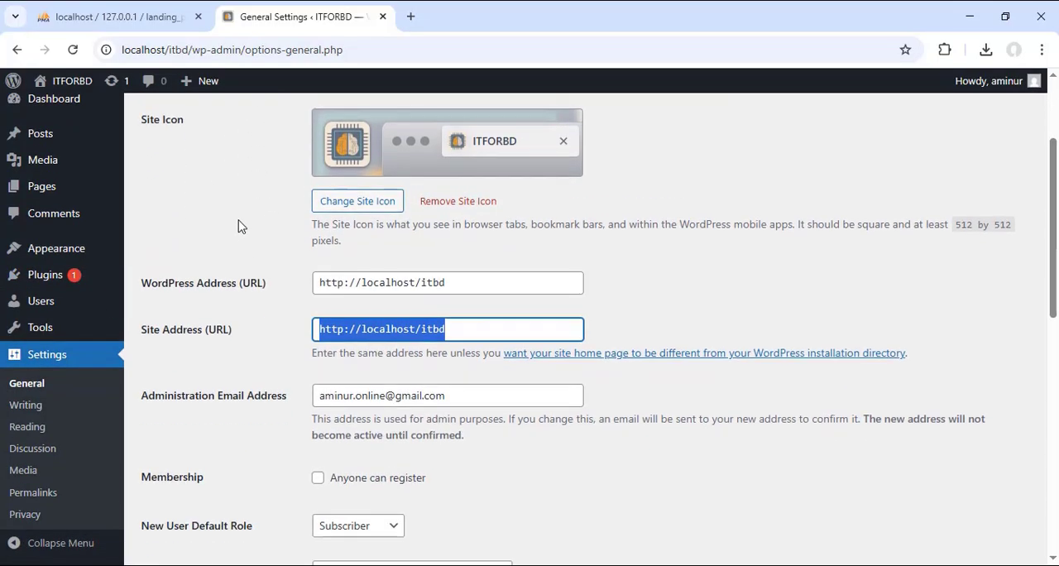
scroll(241, 228, "down", 3)
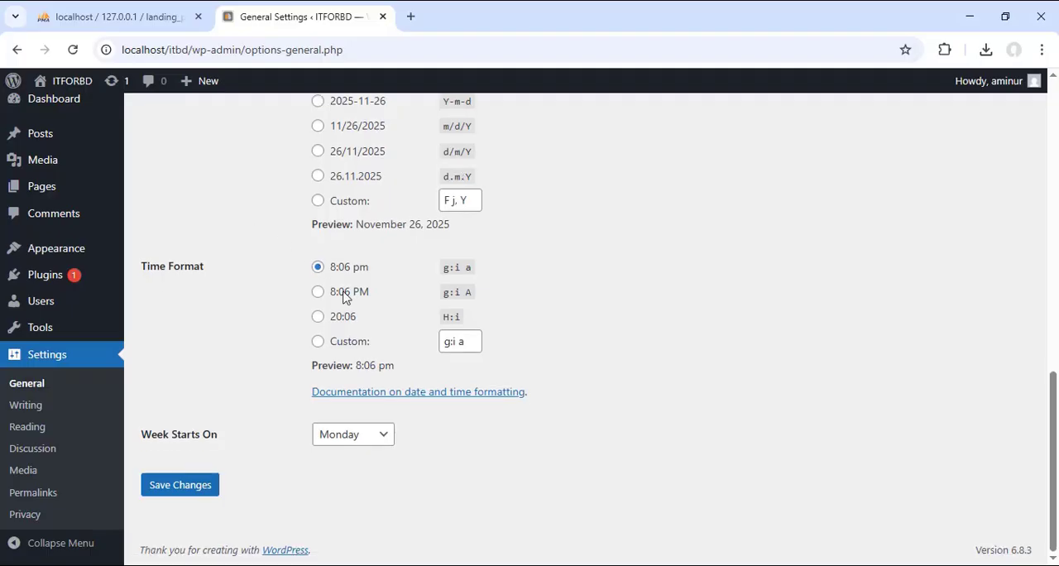
scroll(456, 327, "up", 12)
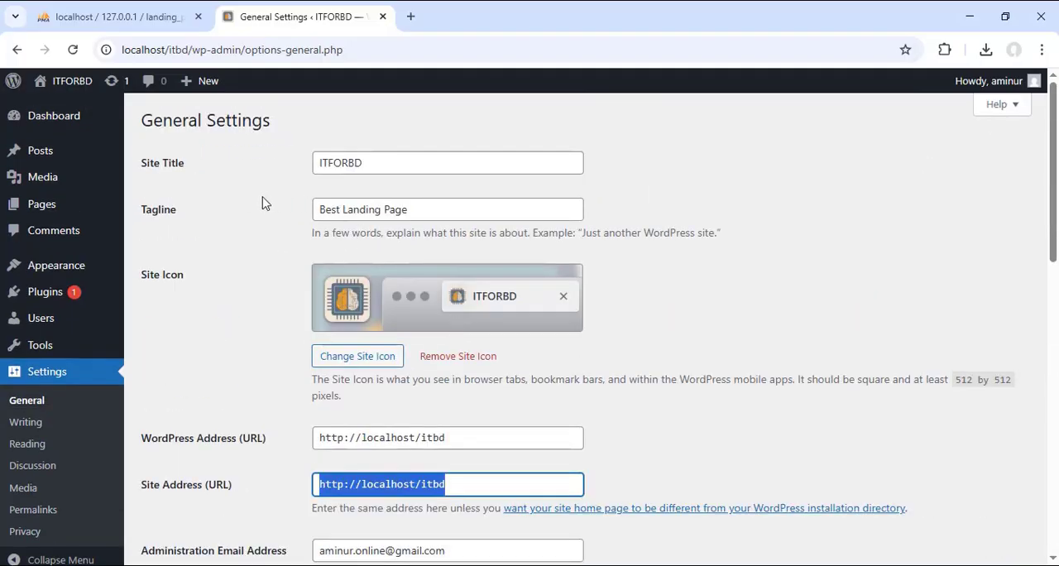
double_click(381, 168)
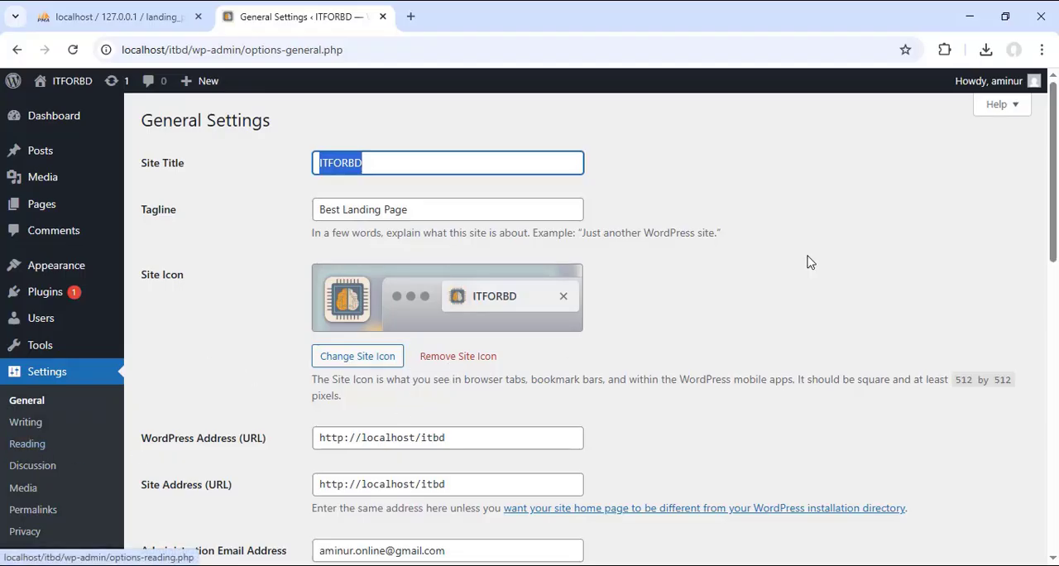
left_click(925, 224)
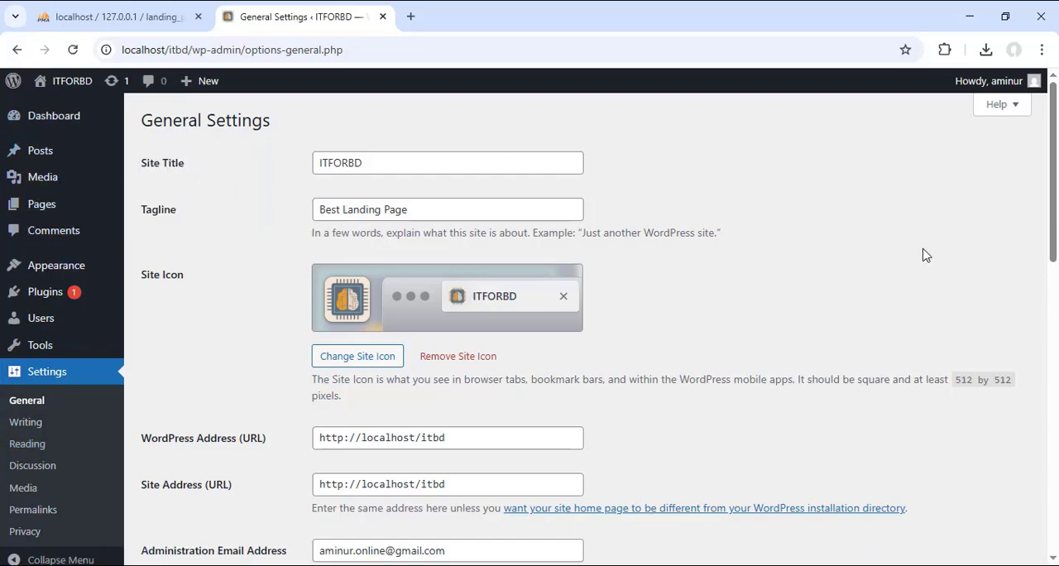
Step: Log out of the WordPress admin account and minimize the browser window
mouse_move(1031, 80)
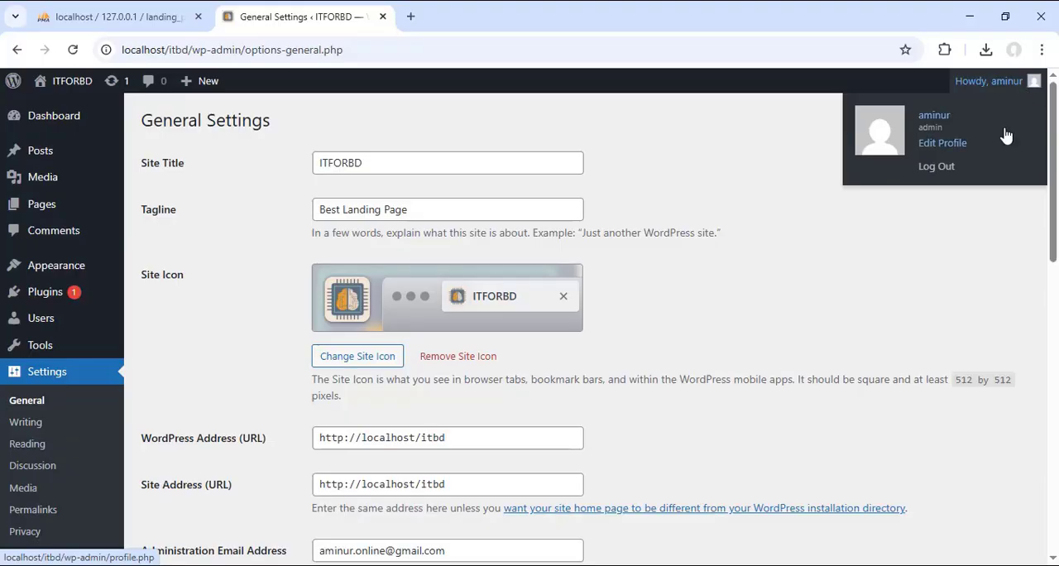
left_click(934, 166)
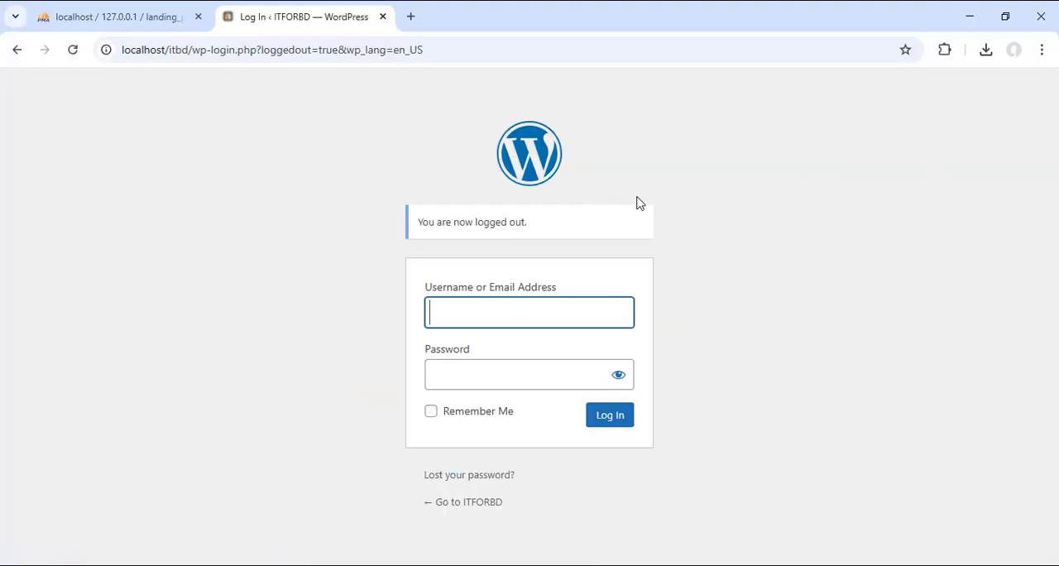
left_click(970, 16)
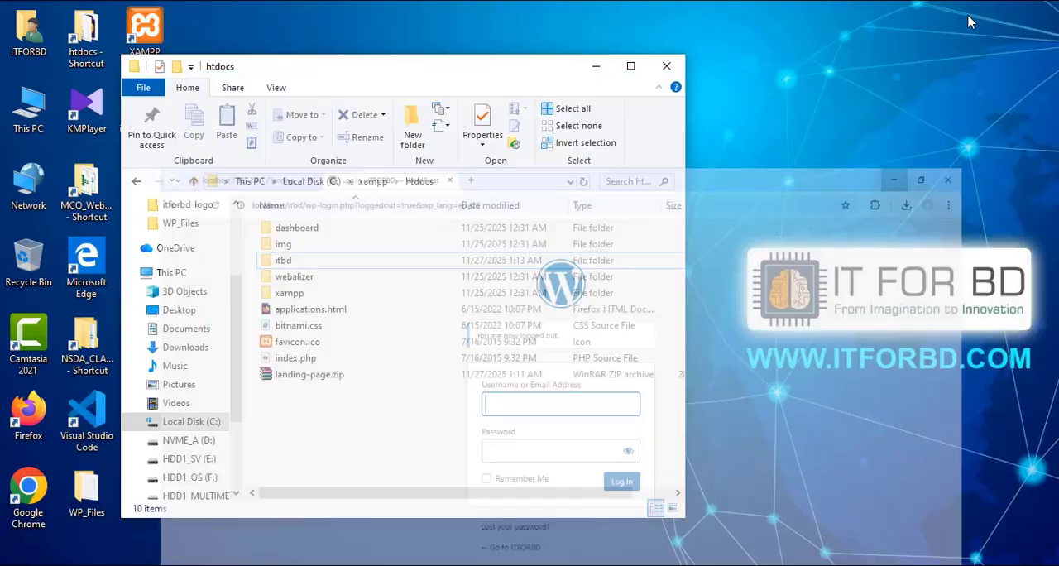